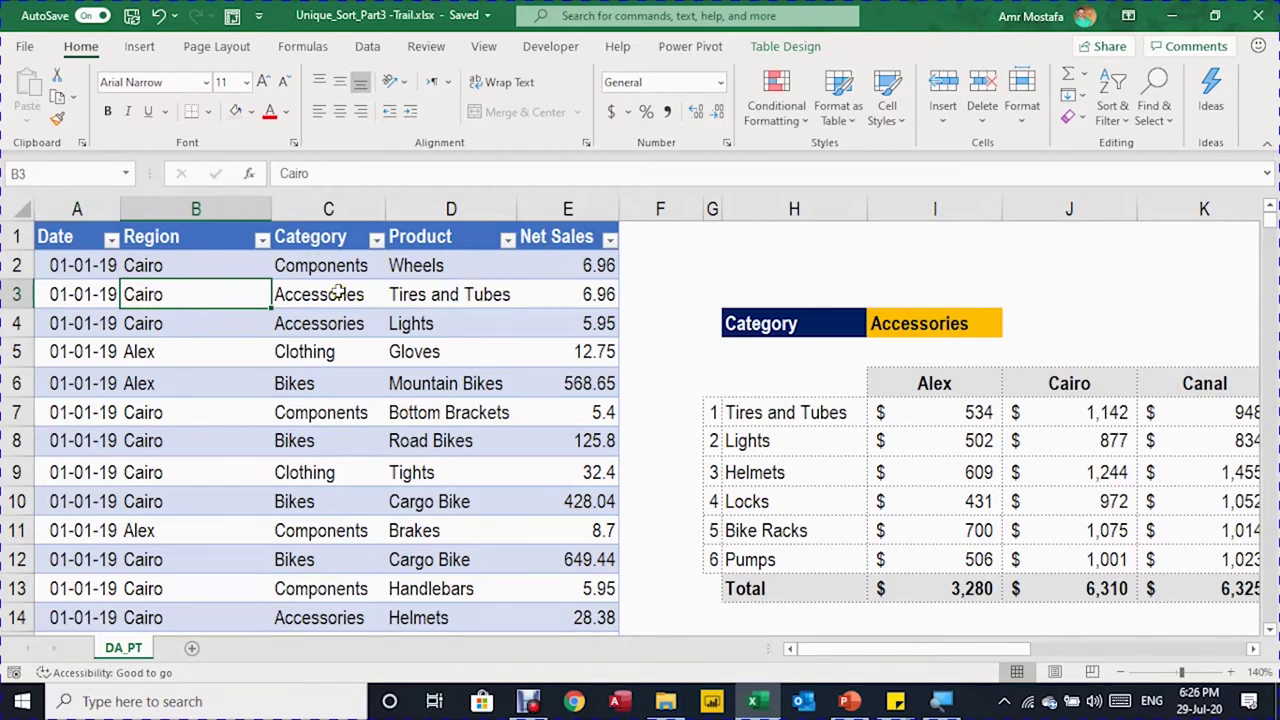
Step: Examine the sales table's Date, Region, Category, Product and Net Sales columns and the category report beside it
{"action": "key", "text": "ctrl+Down"}
{"action": "key", "text": "ctrl+Up"}
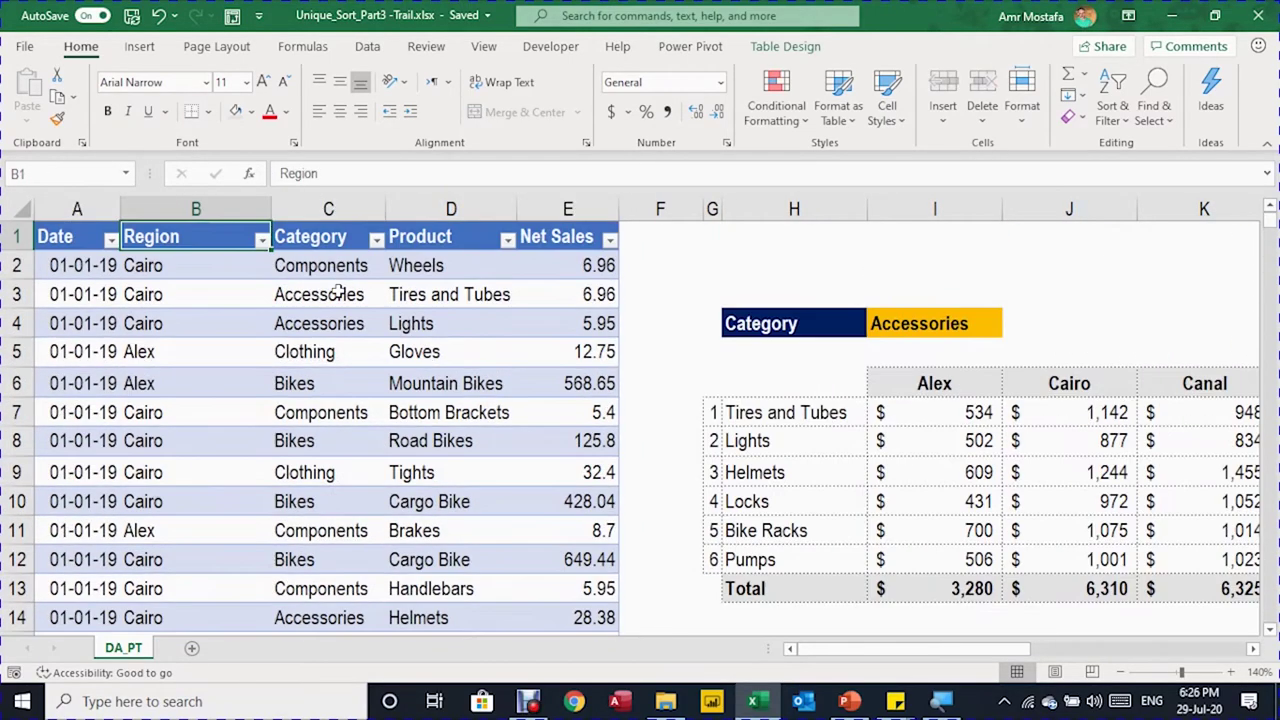
{"action": "key", "text": "Down"}
{"action": "key", "text": "Down"}
{"action": "key", "text": "Right"}
{"action": "key", "text": "Right"}
{"action": "key", "text": "Right"}
{"action": "key", "text": "Right"}
{"action": "key", "text": "Right"}
{"action": "key", "text": "Right"}
{"action": "key", "text": "Right"}
{"action": "key", "text": "Right"}
{"action": "key", "text": "Right"}
{"action": "key", "text": "Right"}
{"action": "key", "text": "Right"}
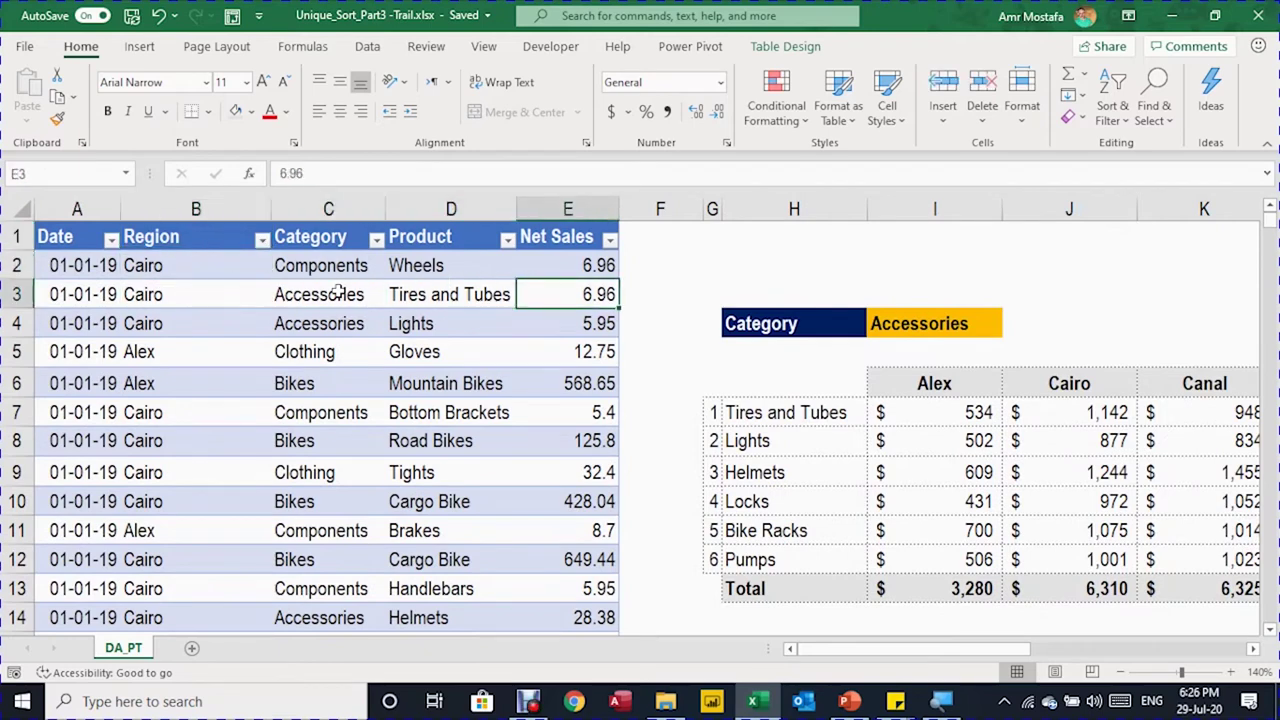
{"action": "key", "text": "Right"}
{"action": "key", "text": "Right"}
{"action": "key", "text": "Right"}
{"action": "key", "text": "Right"}
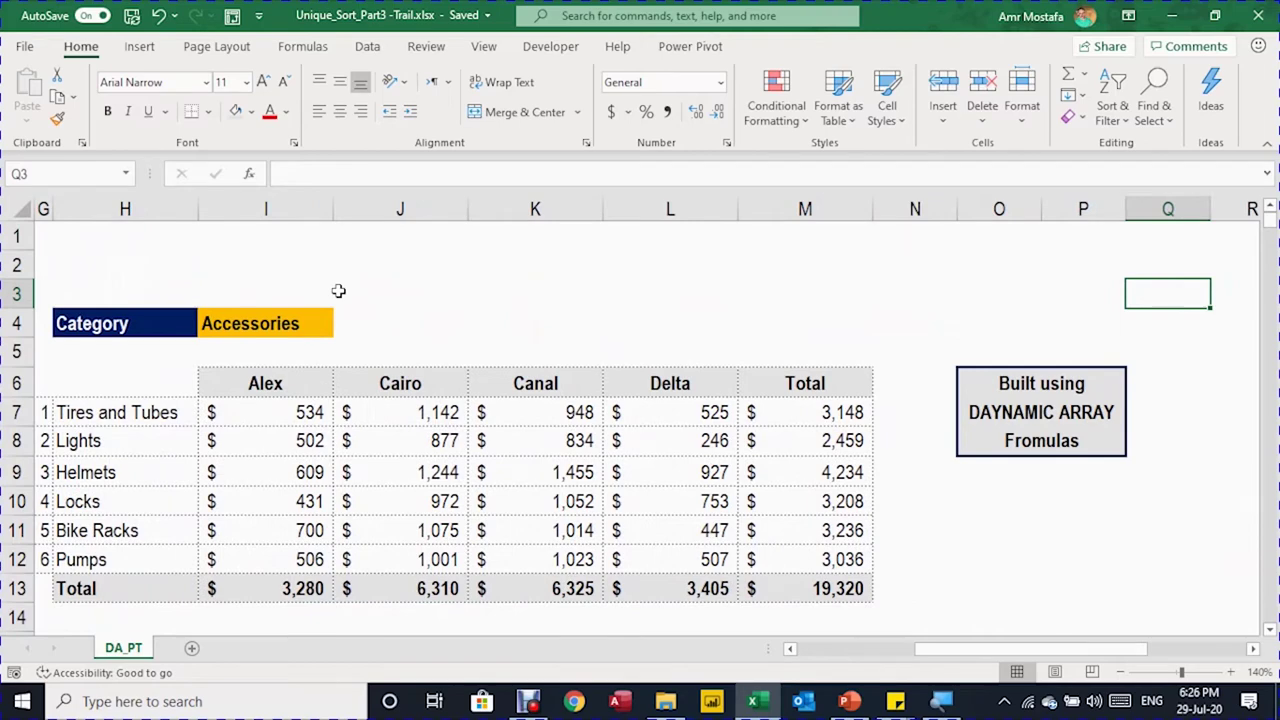
Step: Switch the report's category in cell I4 to Bikes and to Clothing, checking the product rows for each choice
{"action": "left_click", "coordinate": [298, 323]}
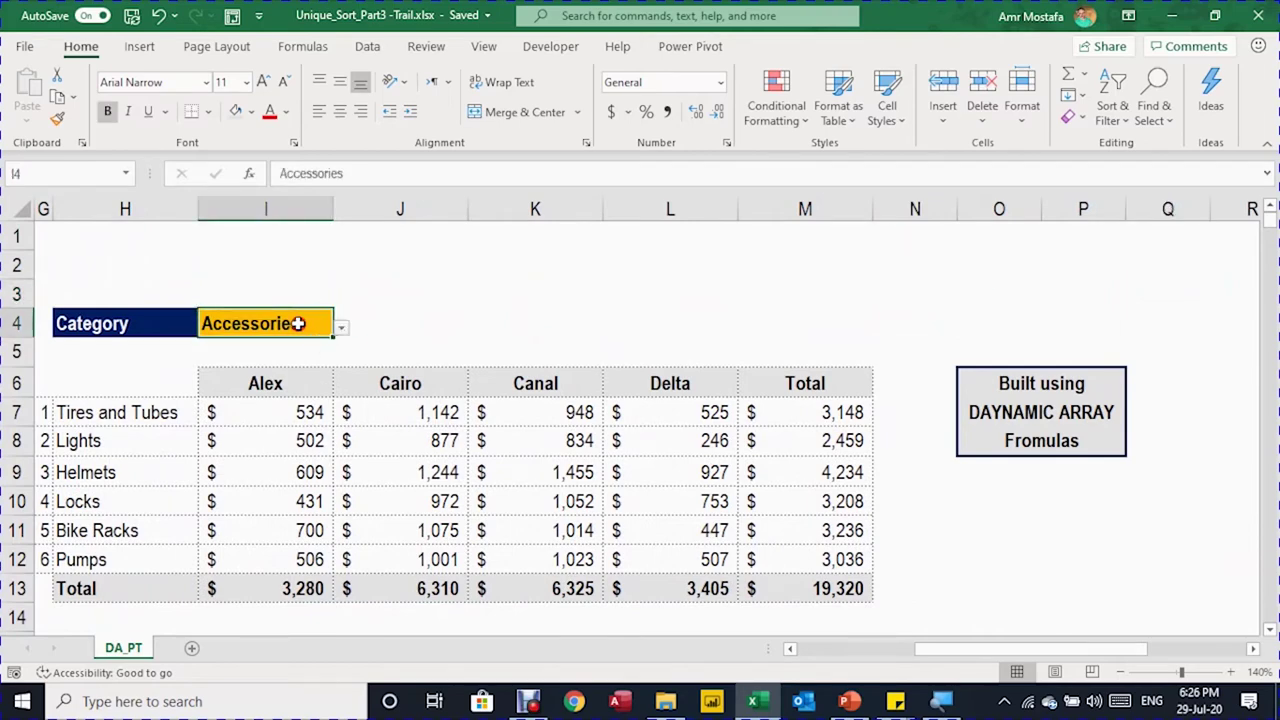
{"action": "left_click", "coordinate": [341, 327]}
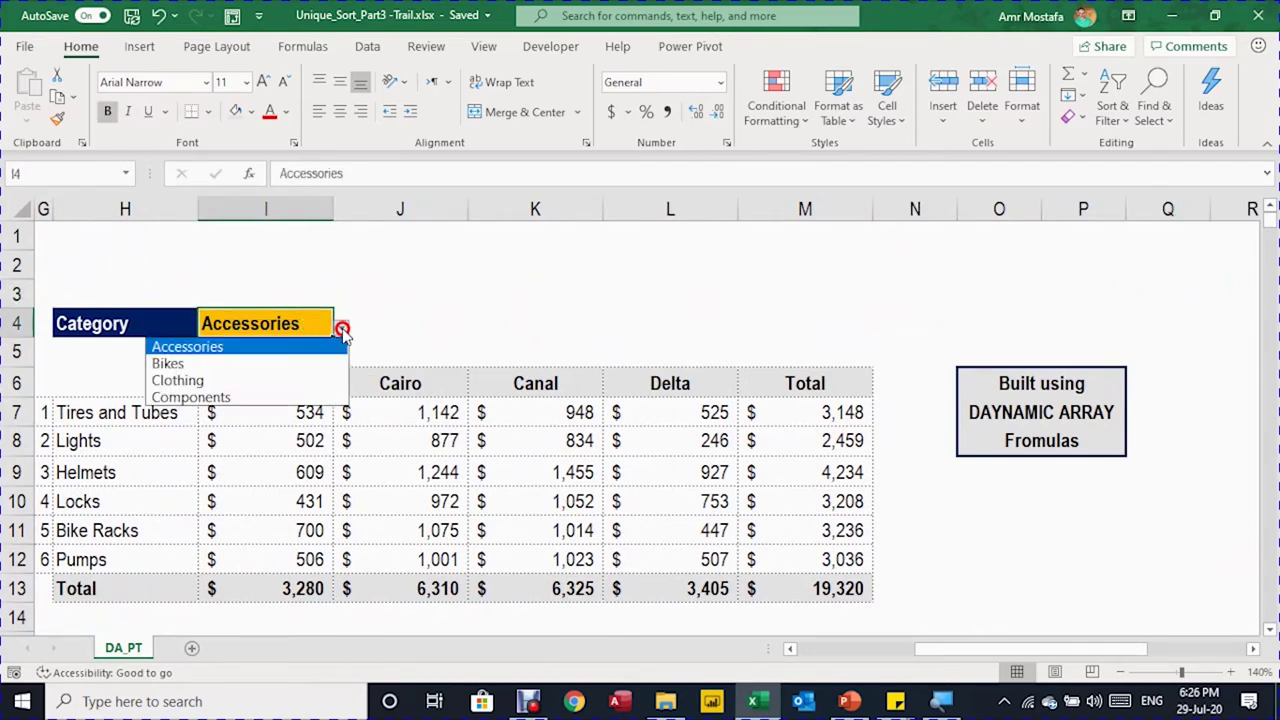
{"action": "left_click", "coordinate": [290, 365]}
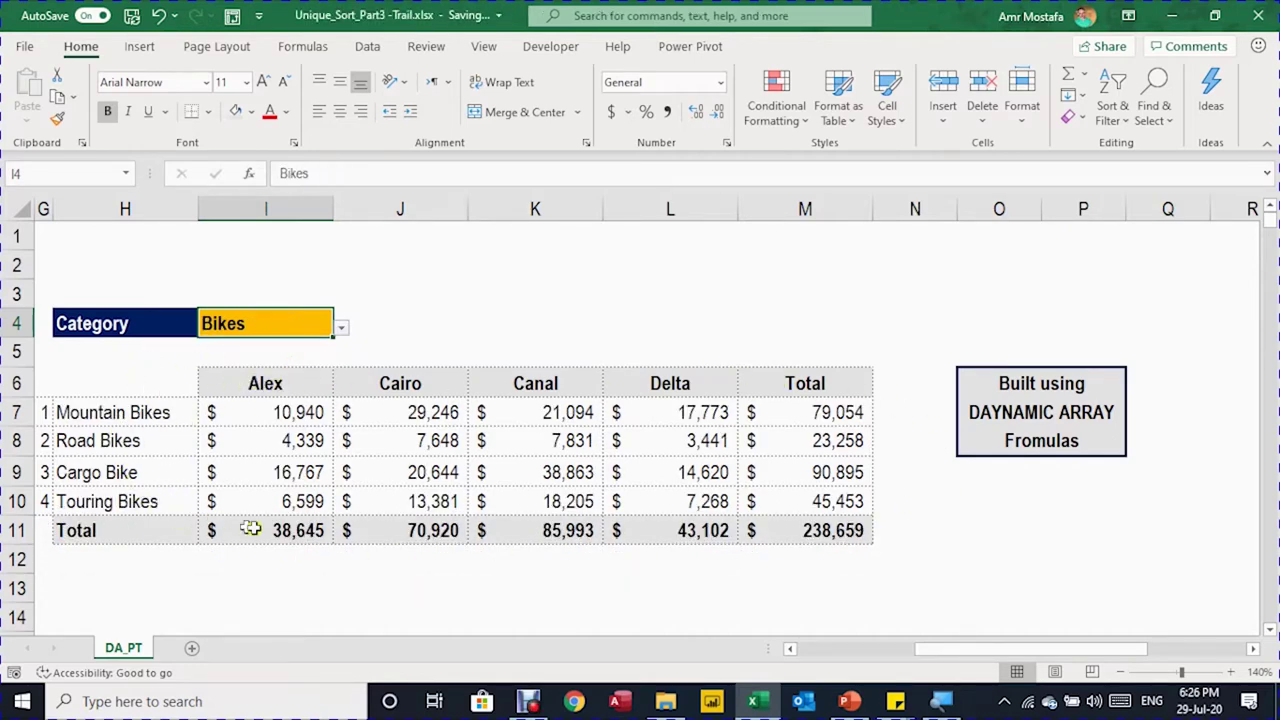
{"action": "left_click", "coordinate": [341, 327]}
{"action": "left_click", "coordinate": [307, 385]}
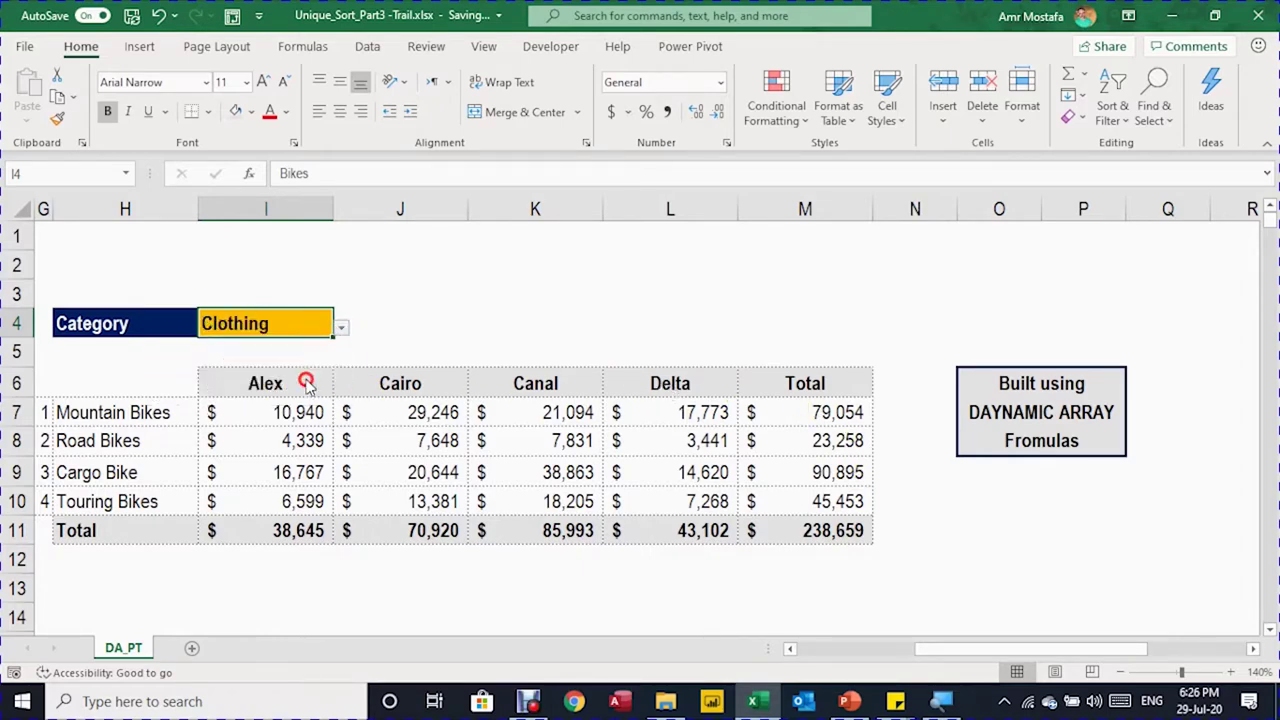
{"action": "scroll", "coordinate": [231, 436], "scroll_direction": "down", "scroll_amount": 1}
{"action": "scroll", "coordinate": [231, 436], "scroll_direction": "down", "scroll_amount": 1}
{"action": "scroll", "coordinate": [171, 291], "scroll_direction": "up", "scroll_amount": 1}
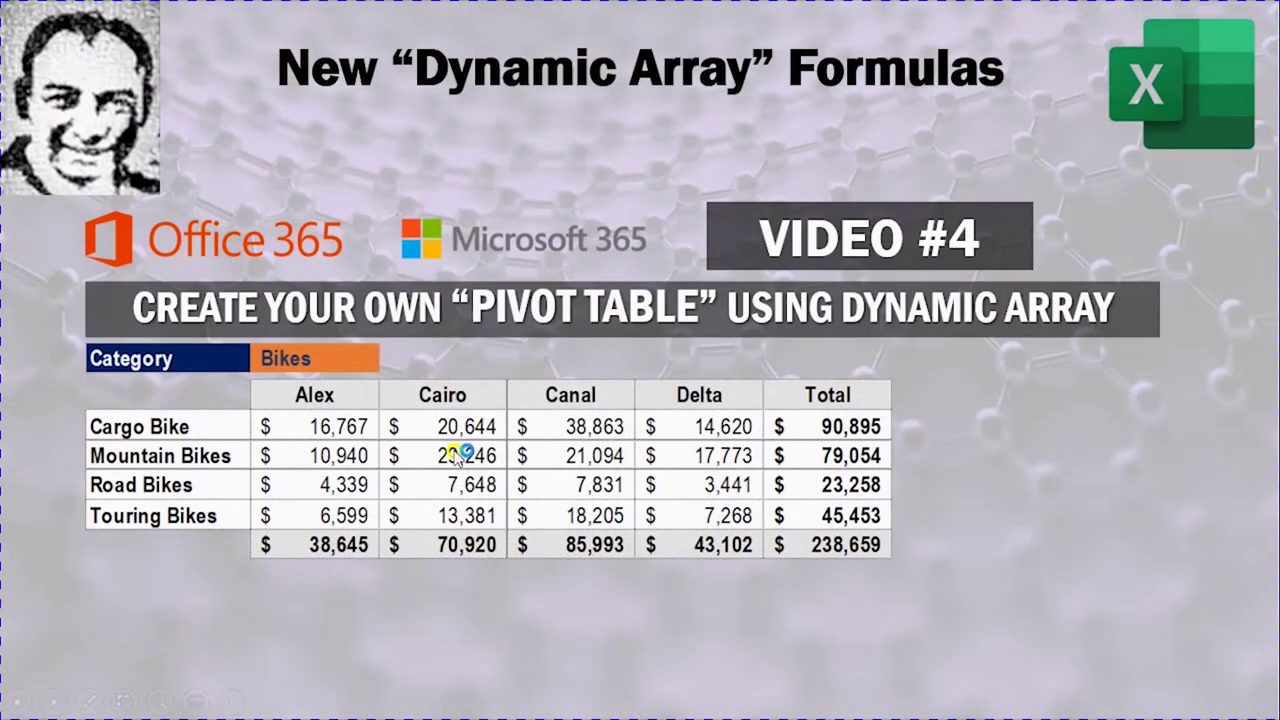
{"action": "left_click", "coordinate": [446, 455]}
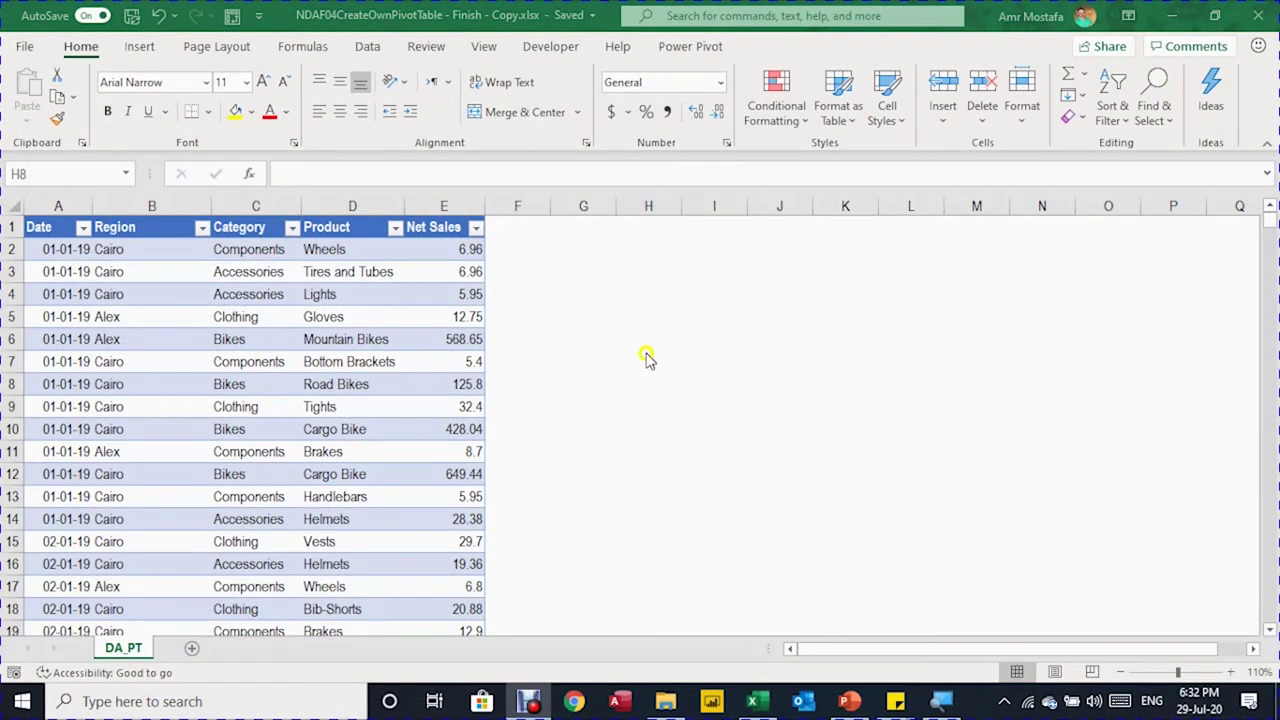
Step: Enter =UNIQUE(Sales_PT[Category]) in cell H5 to list each category once
{"action": "left_click", "coordinate": [646, 358]}
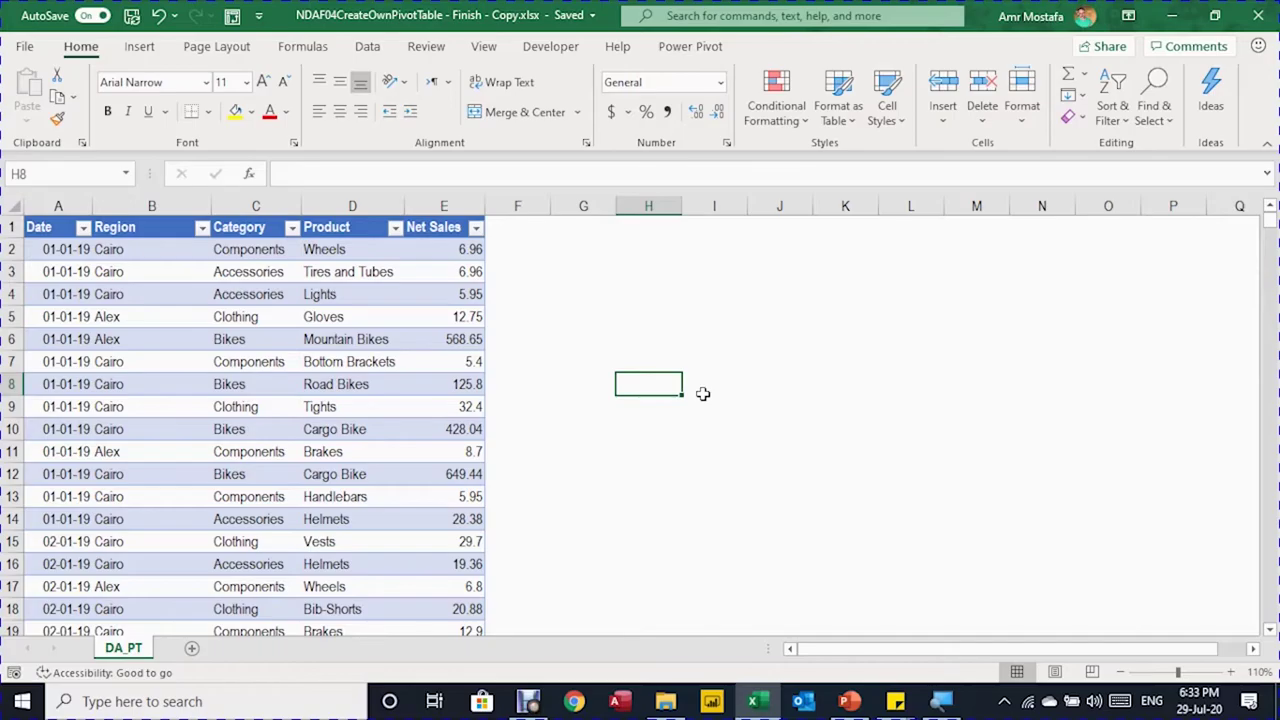
{"action": "type", "text": "="}
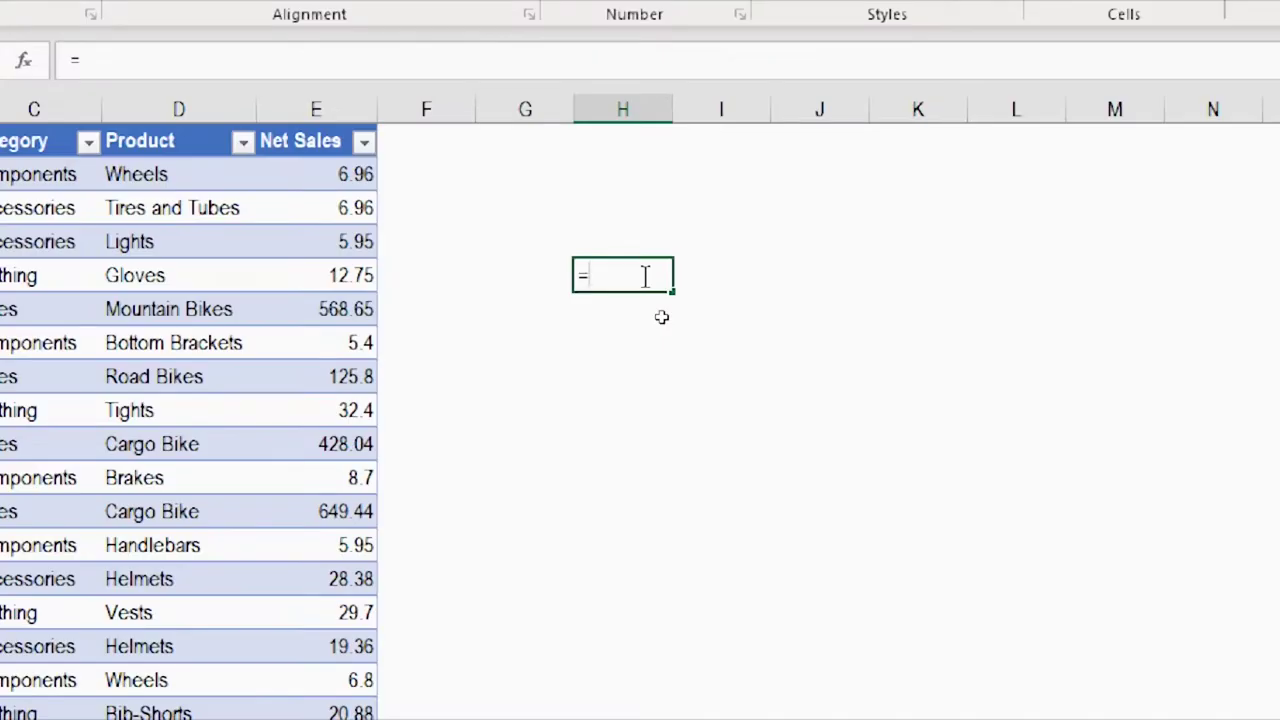
{"action": "type", "text": "Uniq"}
{"action": "key", "text": "Tab"}
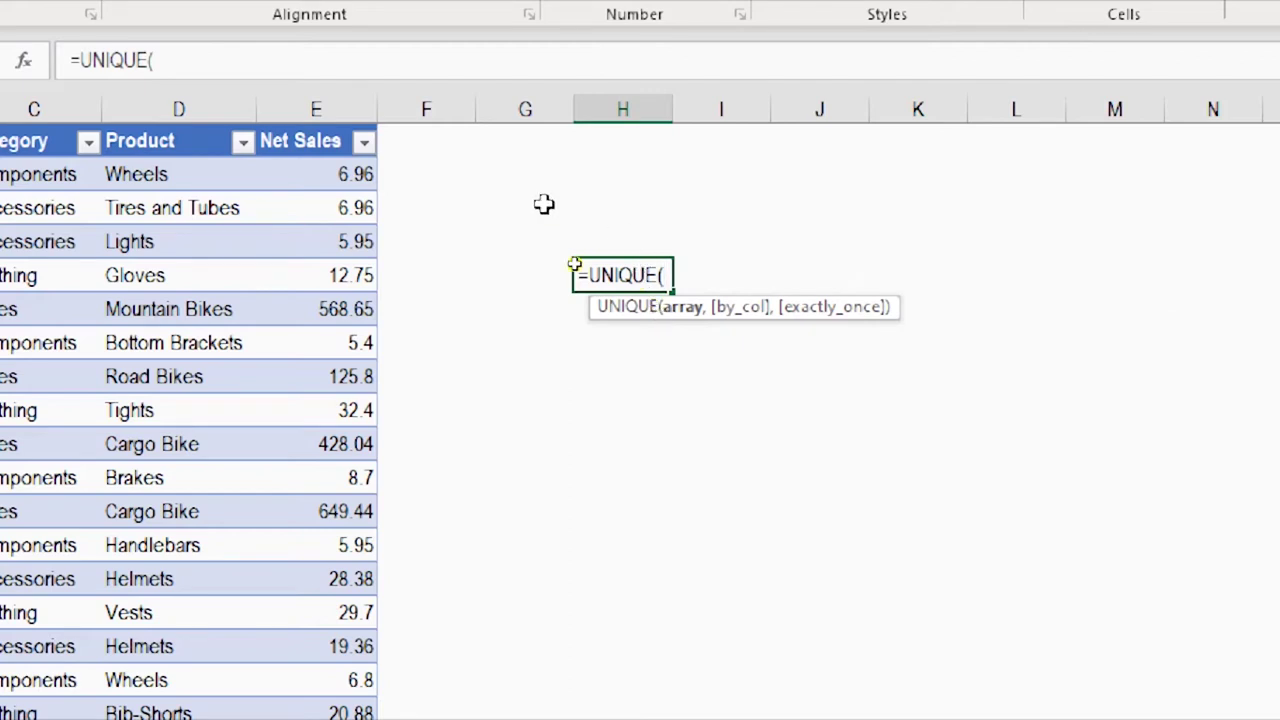
{"action": "left_click", "coordinate": [60, 115]}
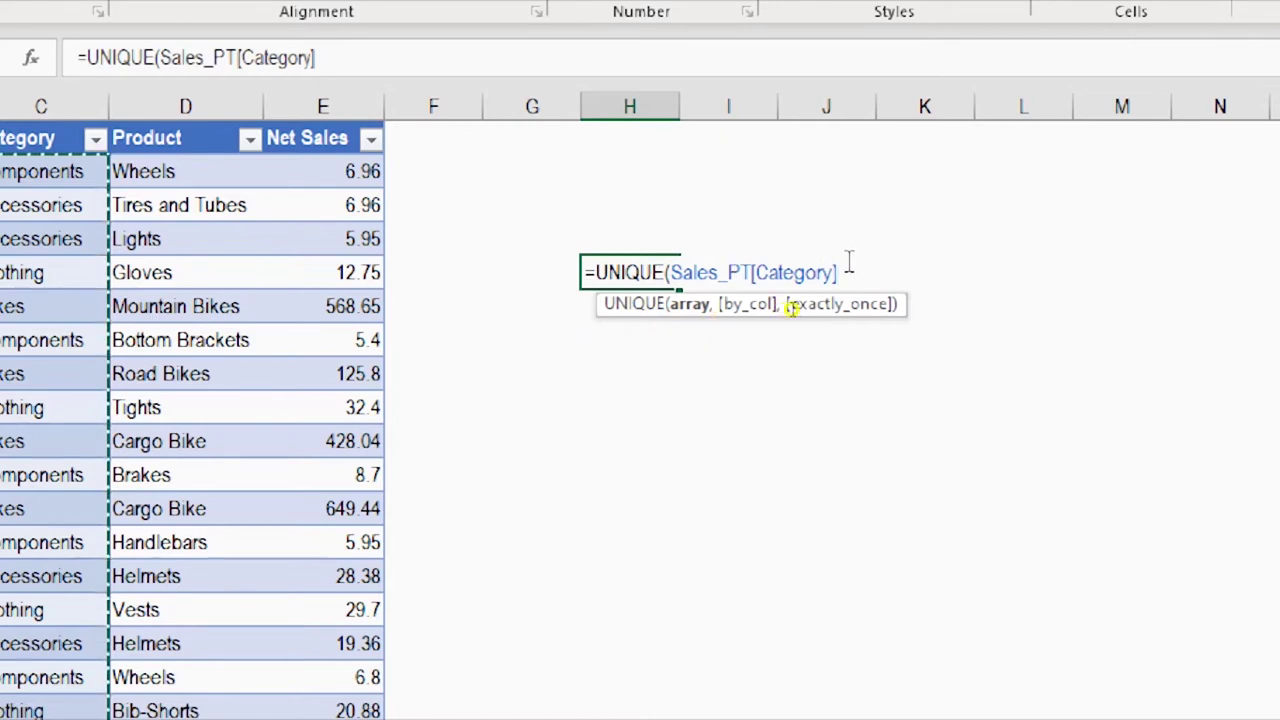
{"action": "type", "text": ")"}
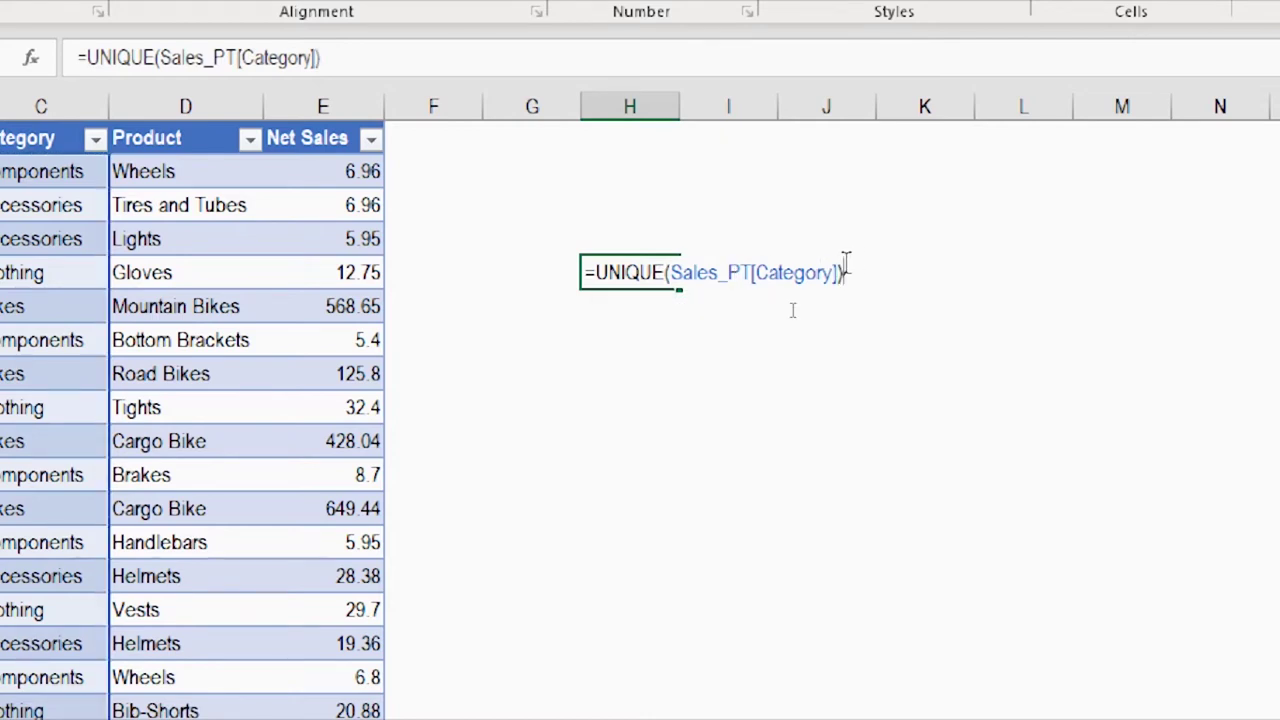
{"action": "key", "text": "Return"}
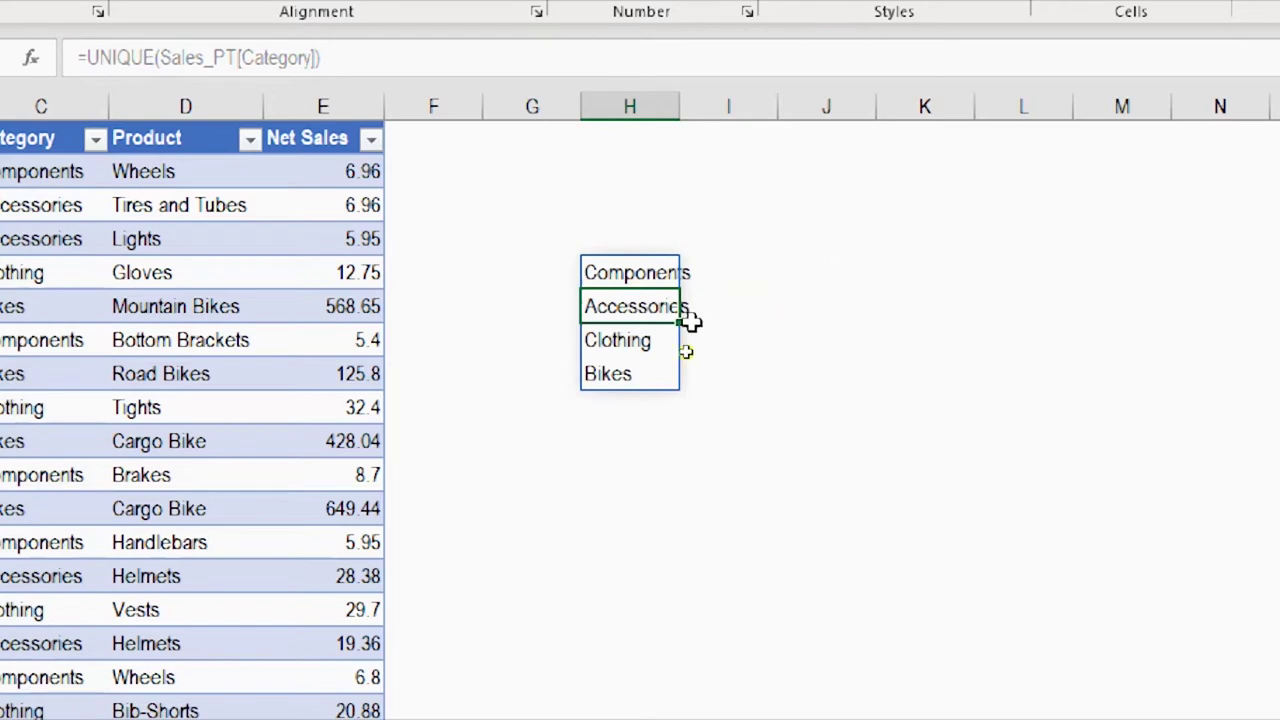
Step: Wrap the category formula in SORT as =SORT(UNIQUE(Sales_PT[Category])) and move it to cell O4
{"action": "left_click", "coordinate": [619, 268]}
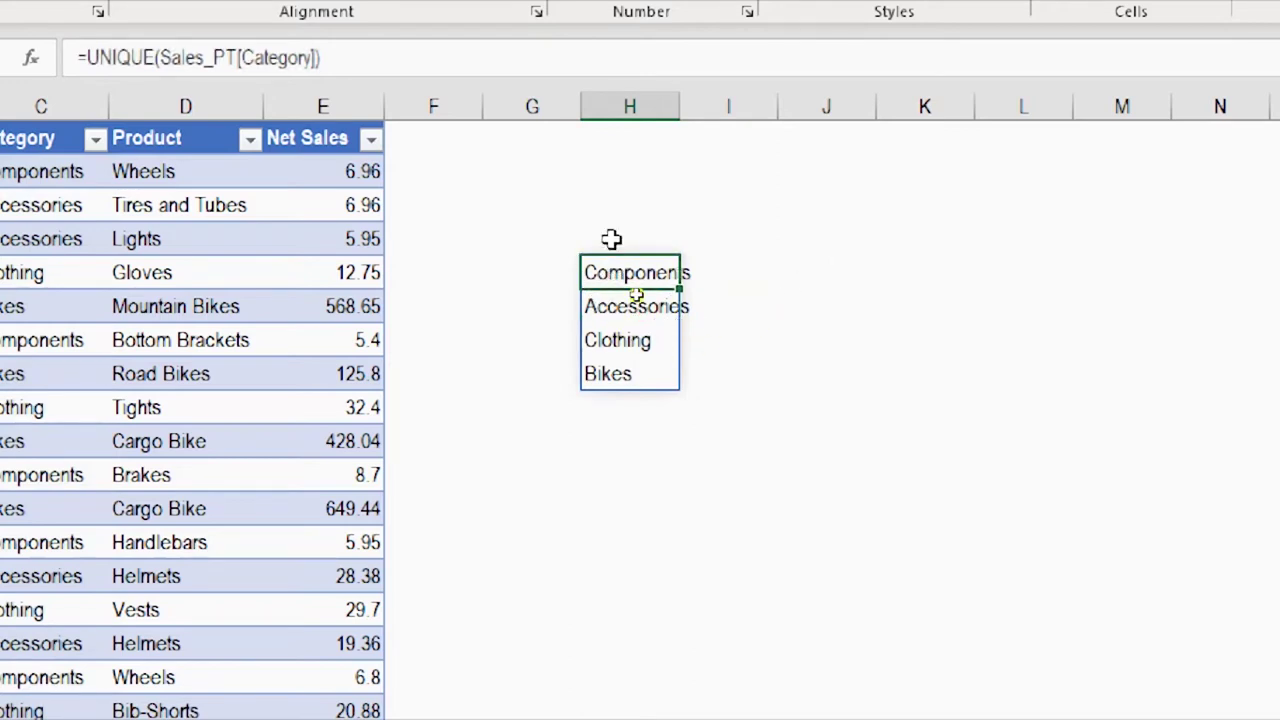
{"action": "left_click", "coordinate": [84, 57]}
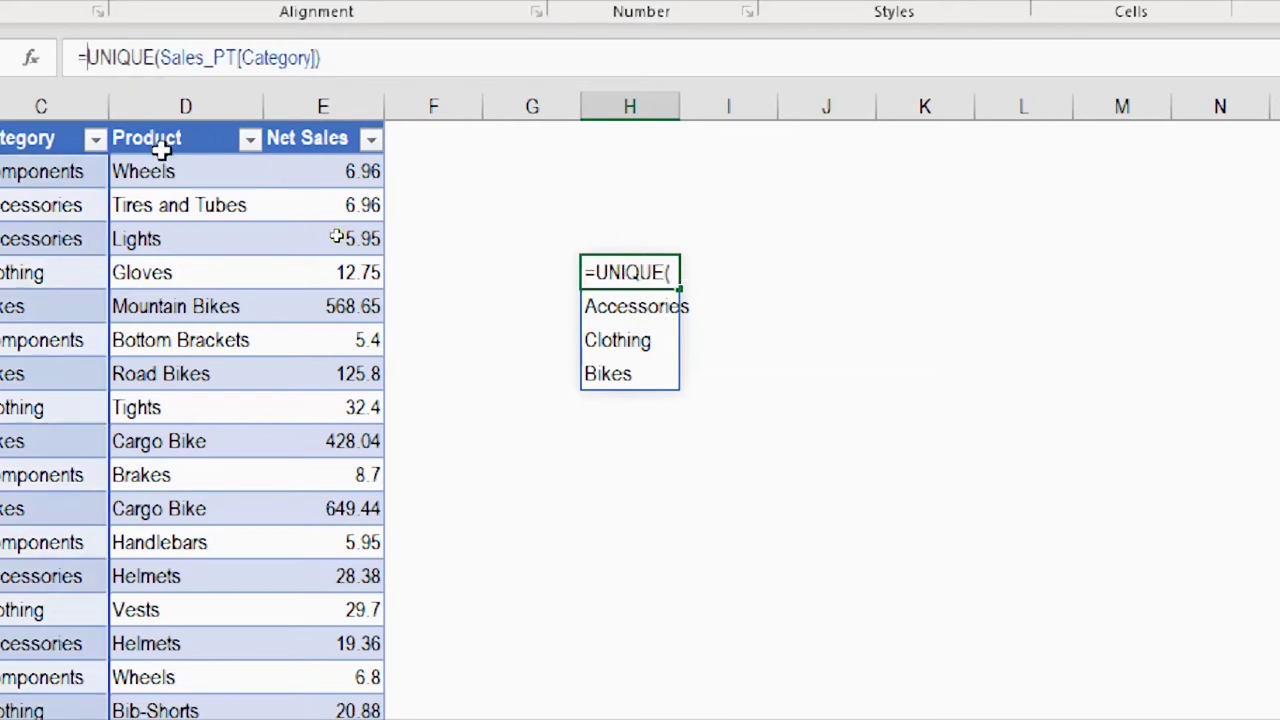
{"action": "type", "text": "sor"}
{"action": "key", "text": "Tab"}
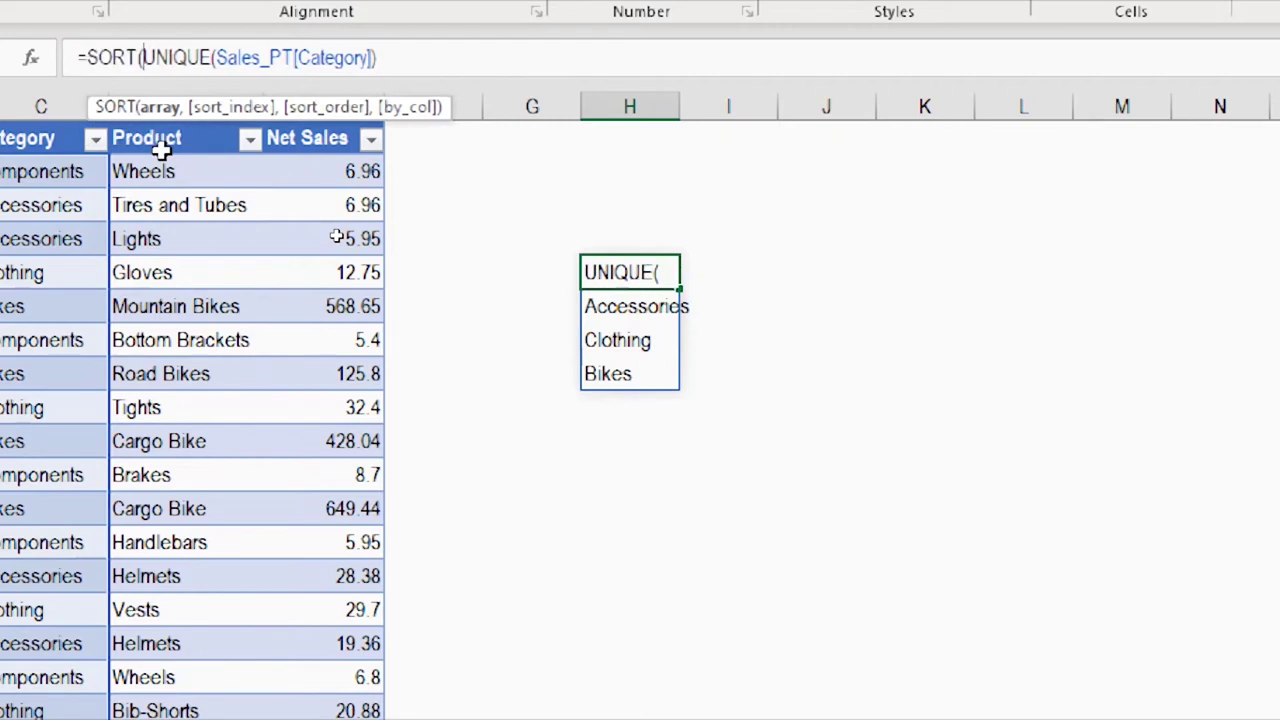
{"action": "left_click", "coordinate": [406, 57]}
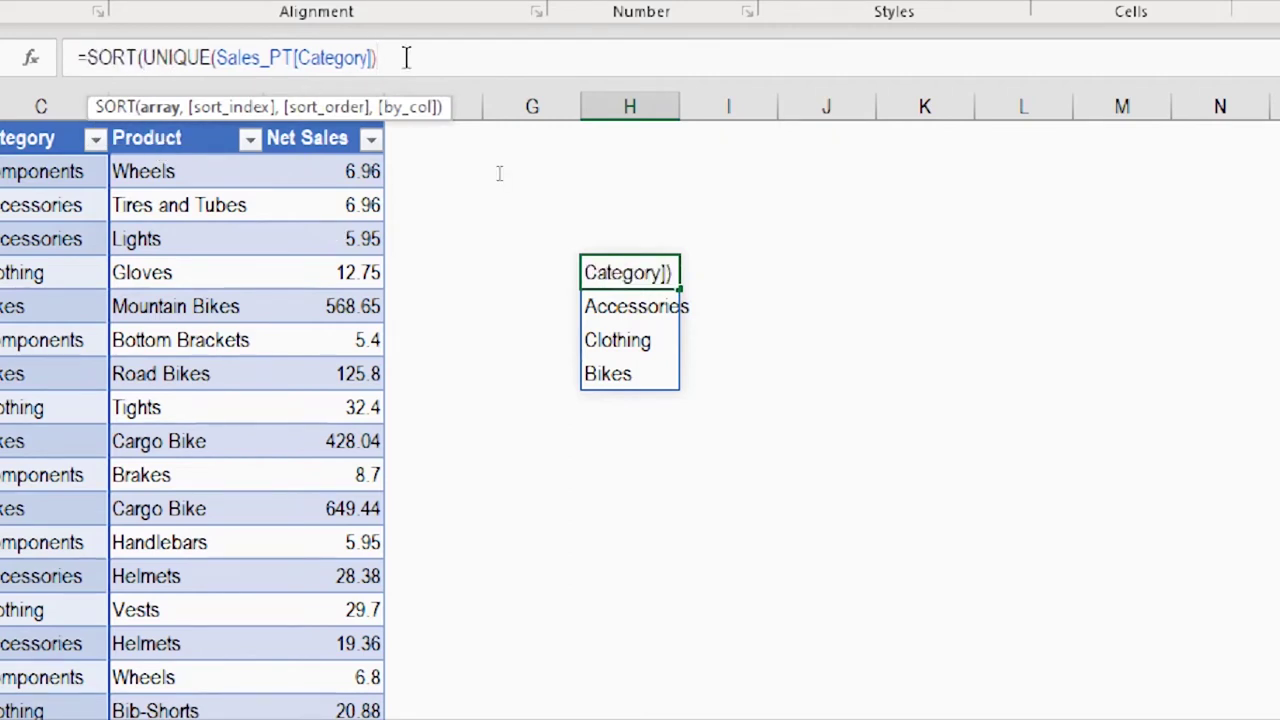
{"action": "type", "text": ")"}
{"action": "key", "text": "Return"}
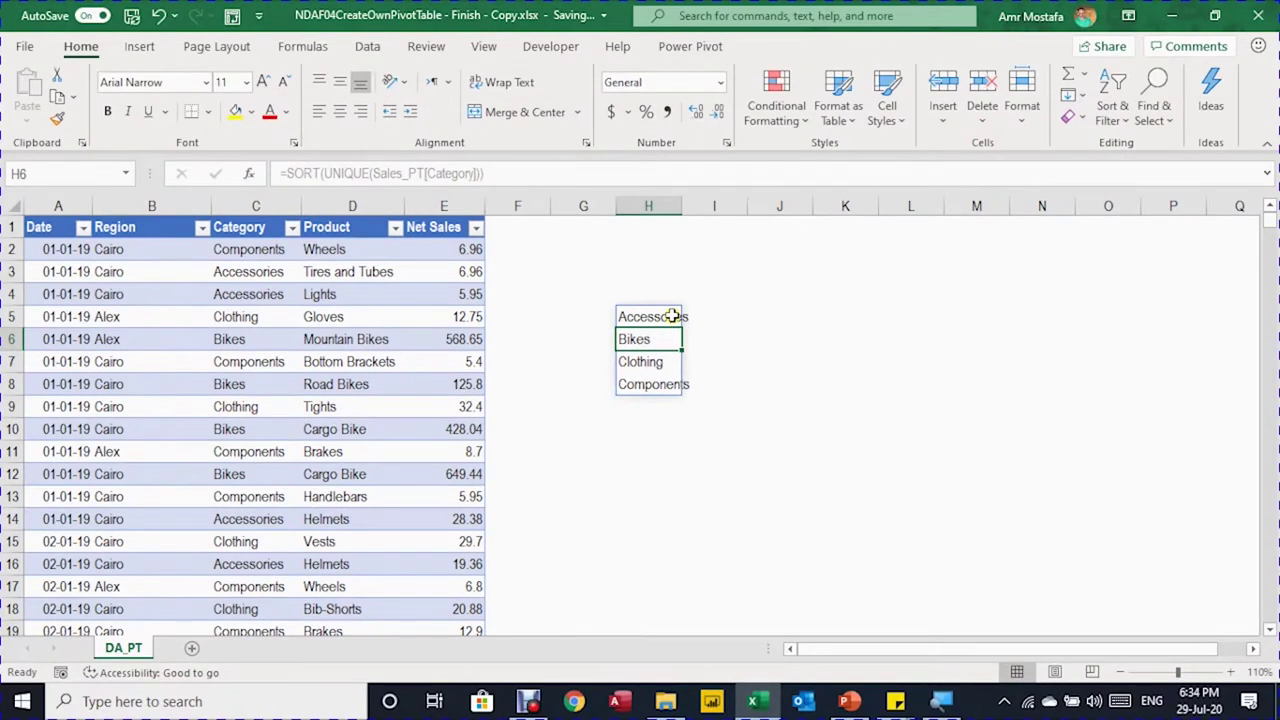
{"action": "left_click_drag", "start_coordinate": [671, 316], "coordinate": [1110, 296]}
Step: Start a data validation rule for cell H5 that allows a List with an in-cell dropdown
{"action": "left_click", "coordinate": [668, 316]}
{"action": "left_click", "coordinate": [655, 316]}
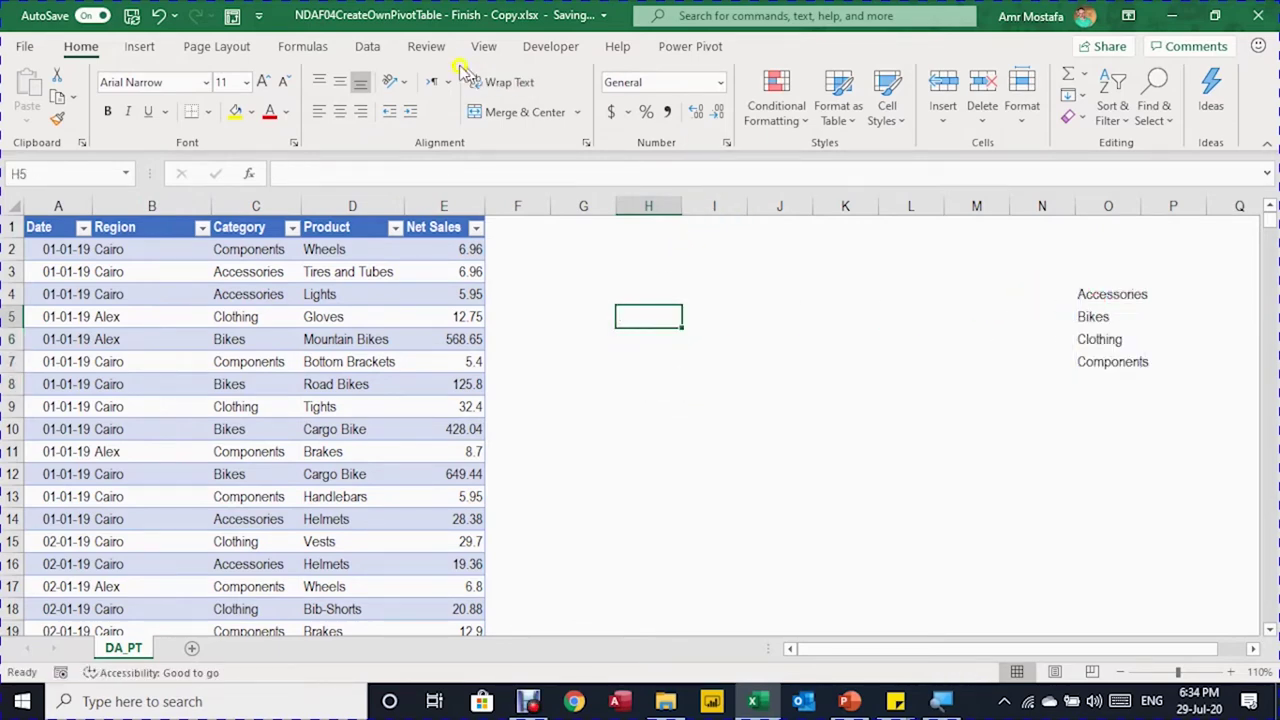
{"action": "left_click", "coordinate": [377, 47]}
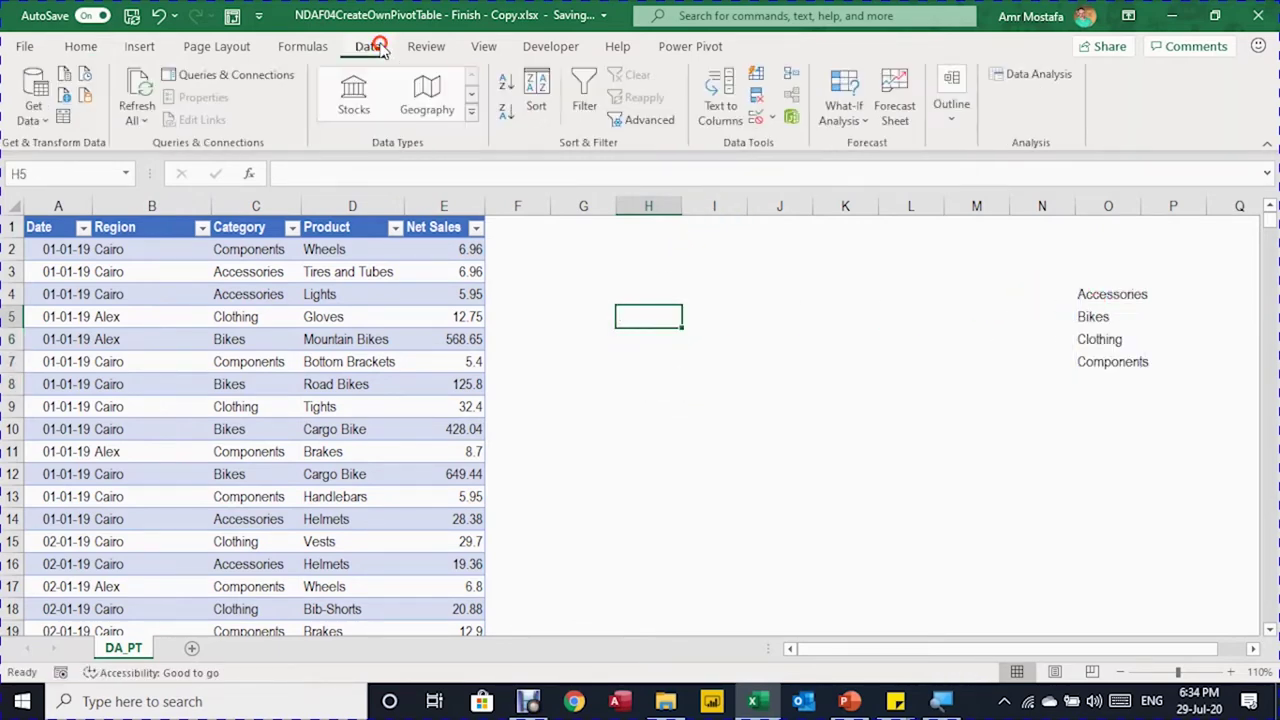
{"action": "left_click", "coordinate": [759, 119]}
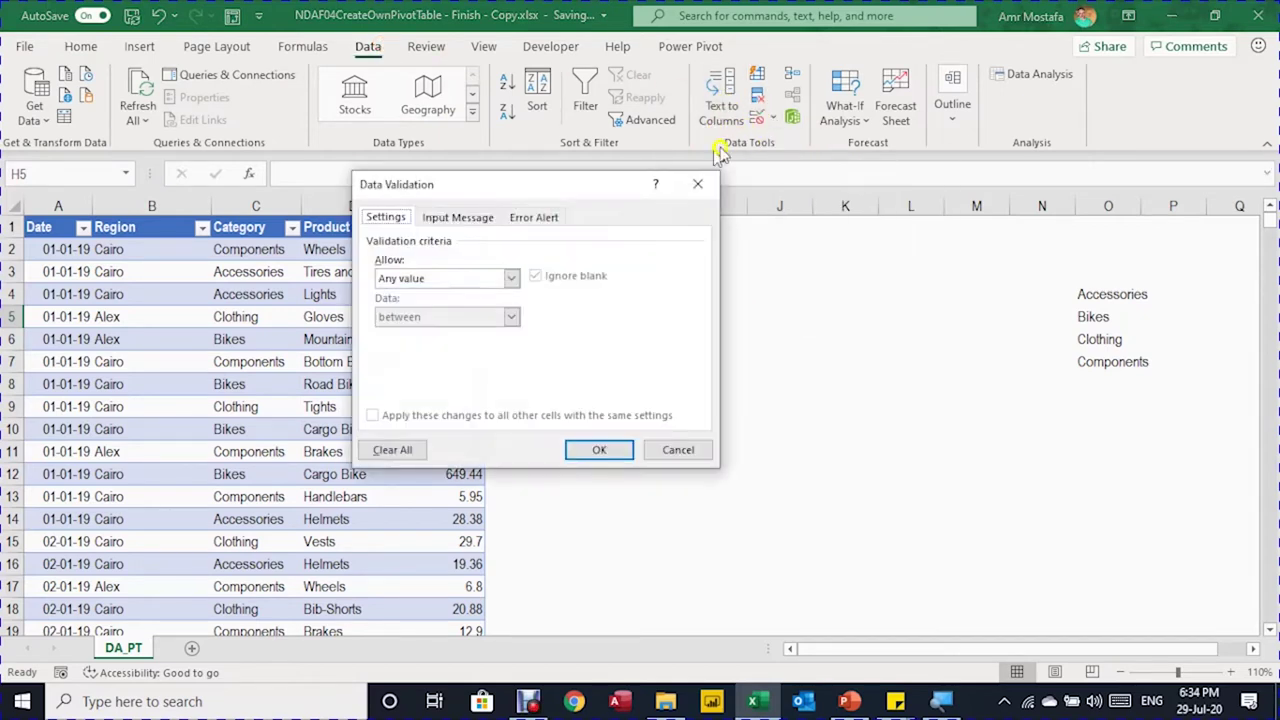
{"action": "left_click", "coordinate": [514, 277]}
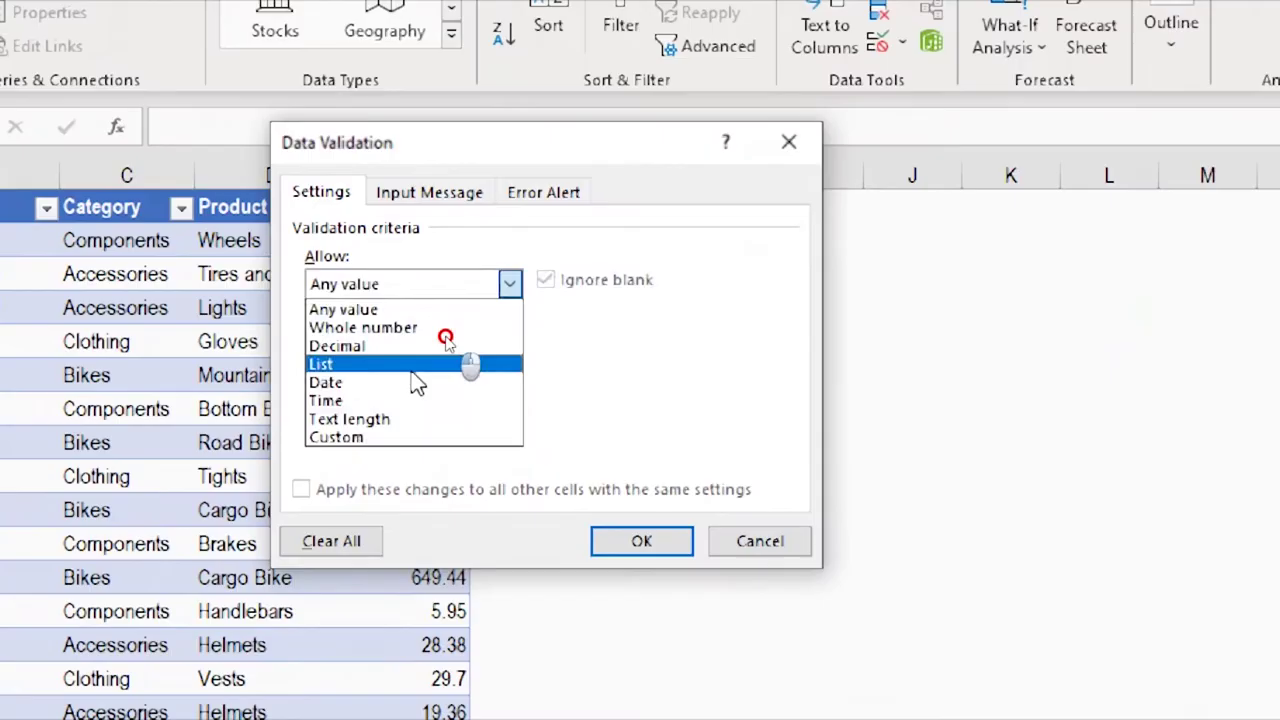
{"action": "left_click", "coordinate": [445, 332]}
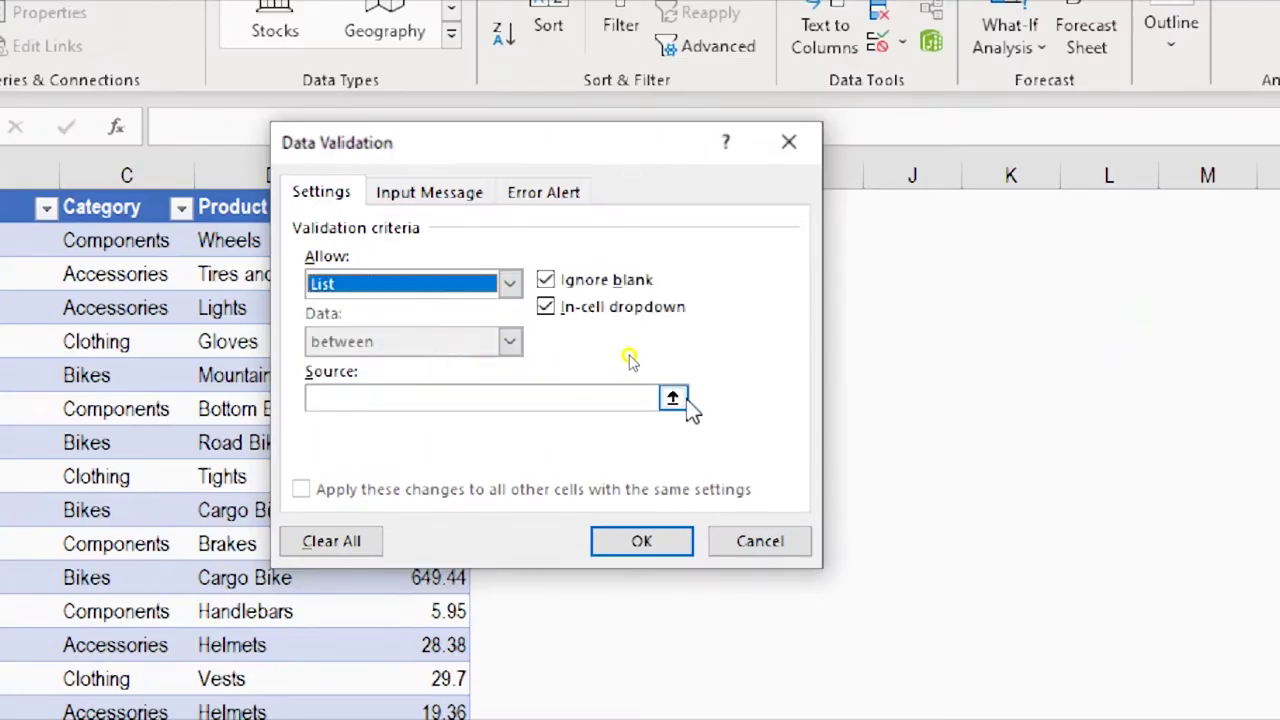
Step: Set the validation list's source to the spilled category range =O4# and apply the rule
{"action": "left_click", "coordinate": [672, 398]}
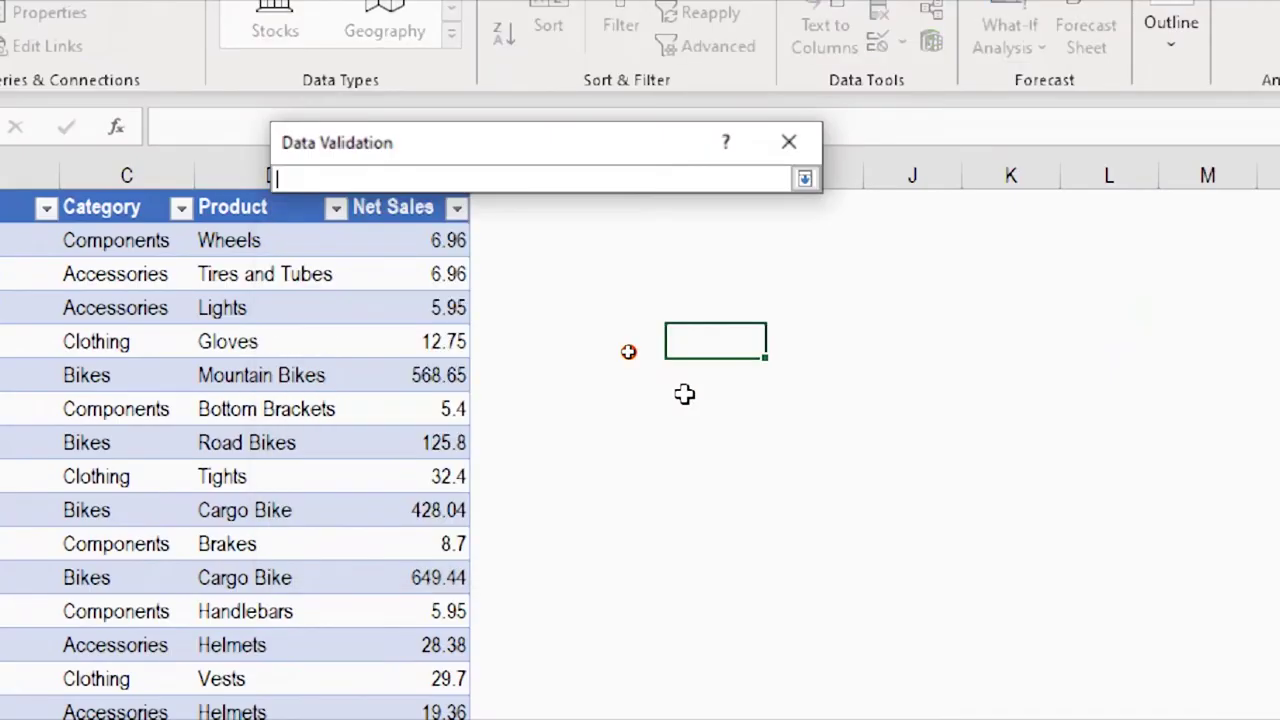
{"action": "left_click_drag", "start_coordinate": [1163, 248], "coordinate": [1160, 354]}
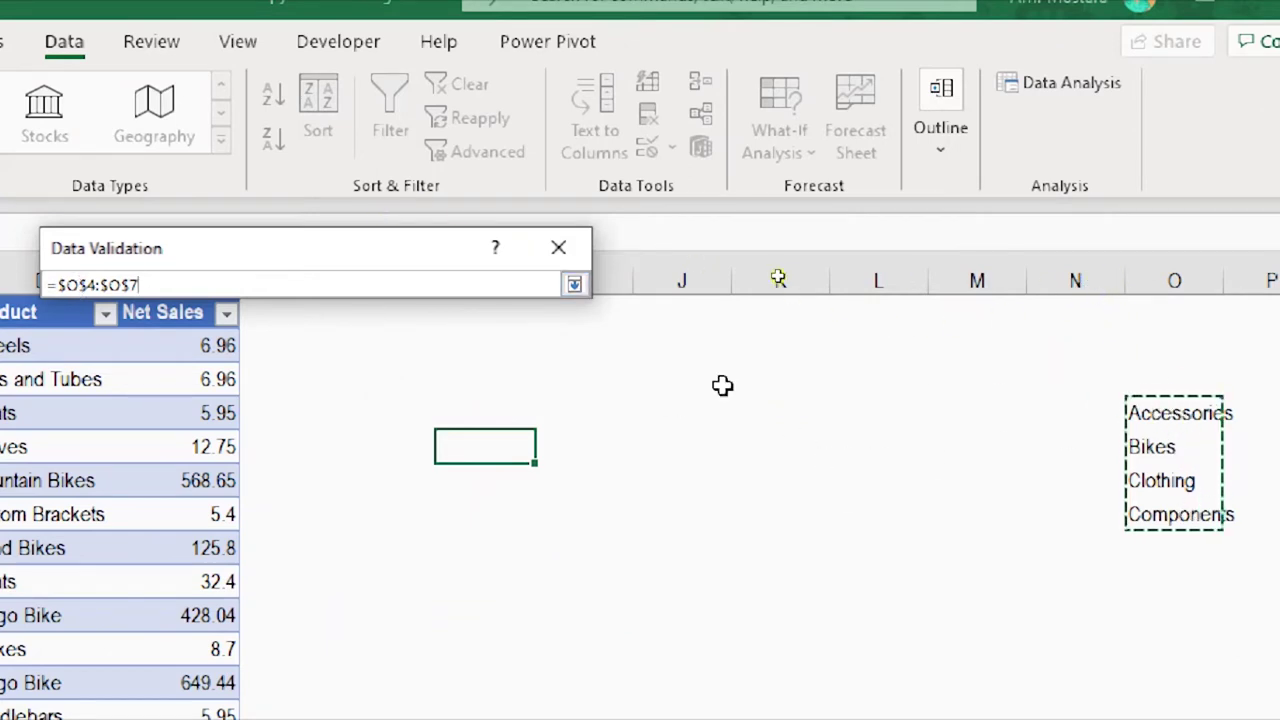
{"action": "triple_click", "coordinate": [95, 285]}
{"action": "type", "text": "=O4#"}
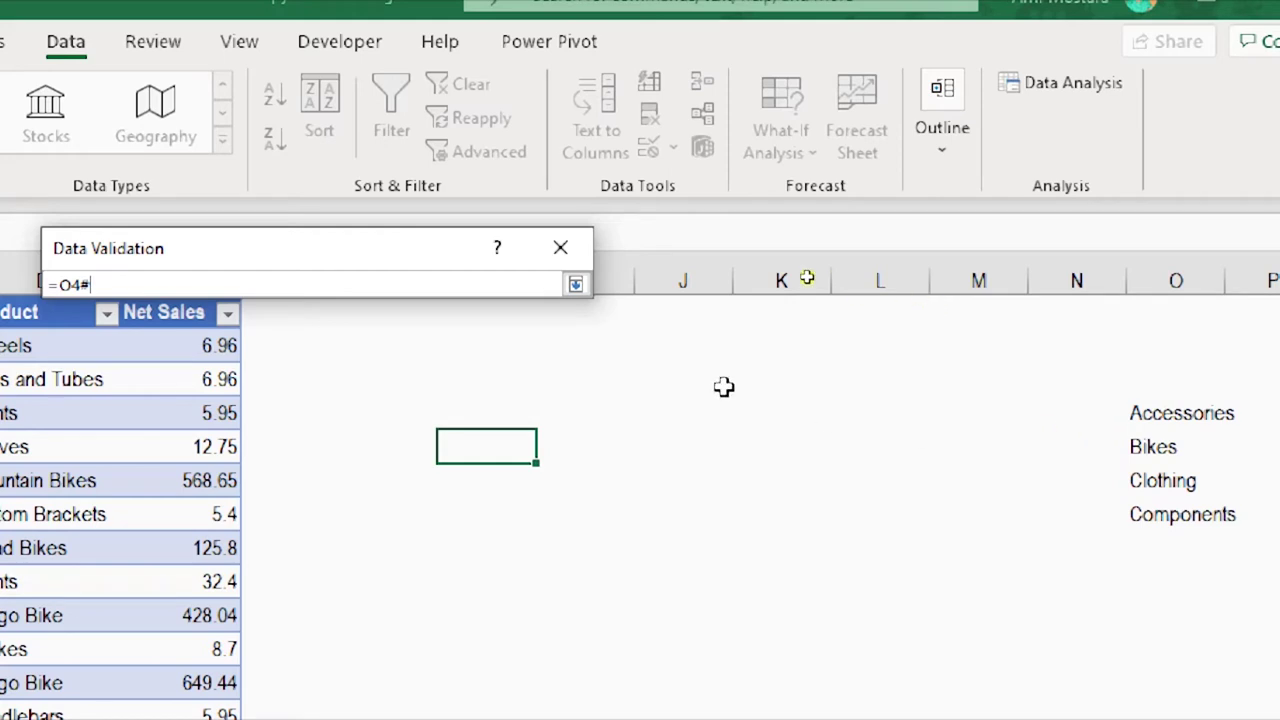
{"action": "left_click", "coordinate": [575, 284]}
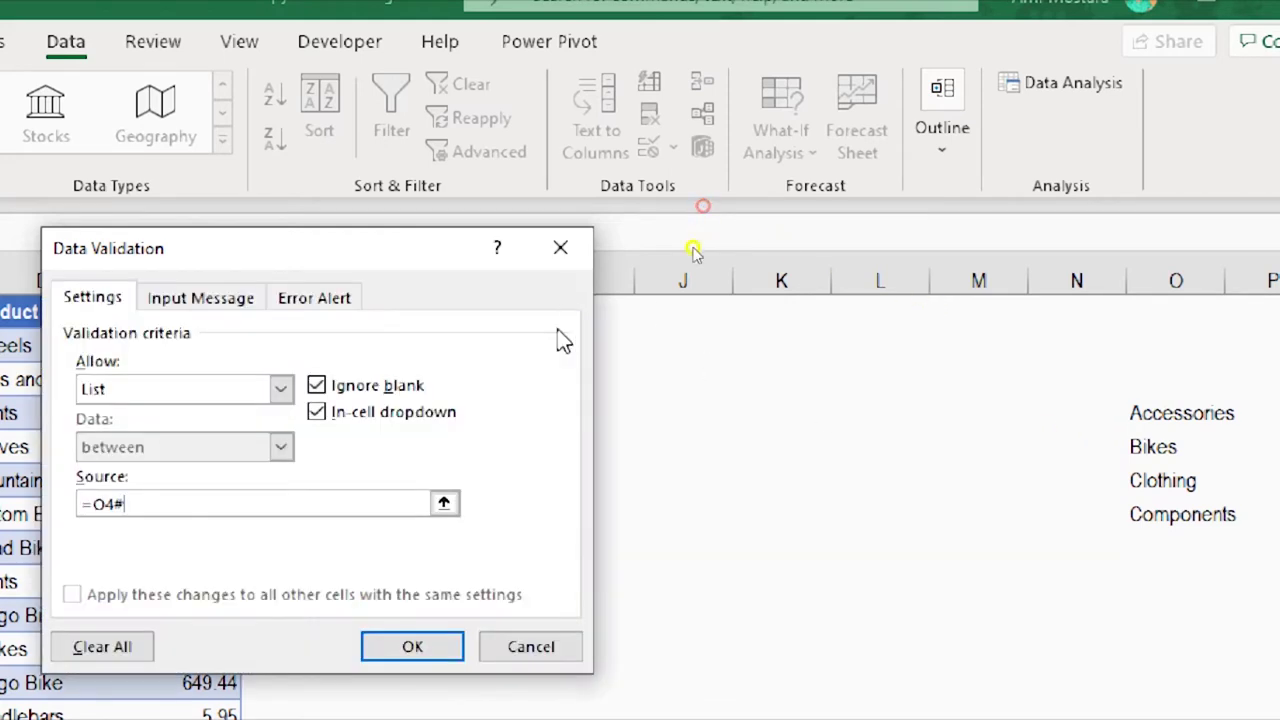
{"action": "left_click", "coordinate": [447, 640]}
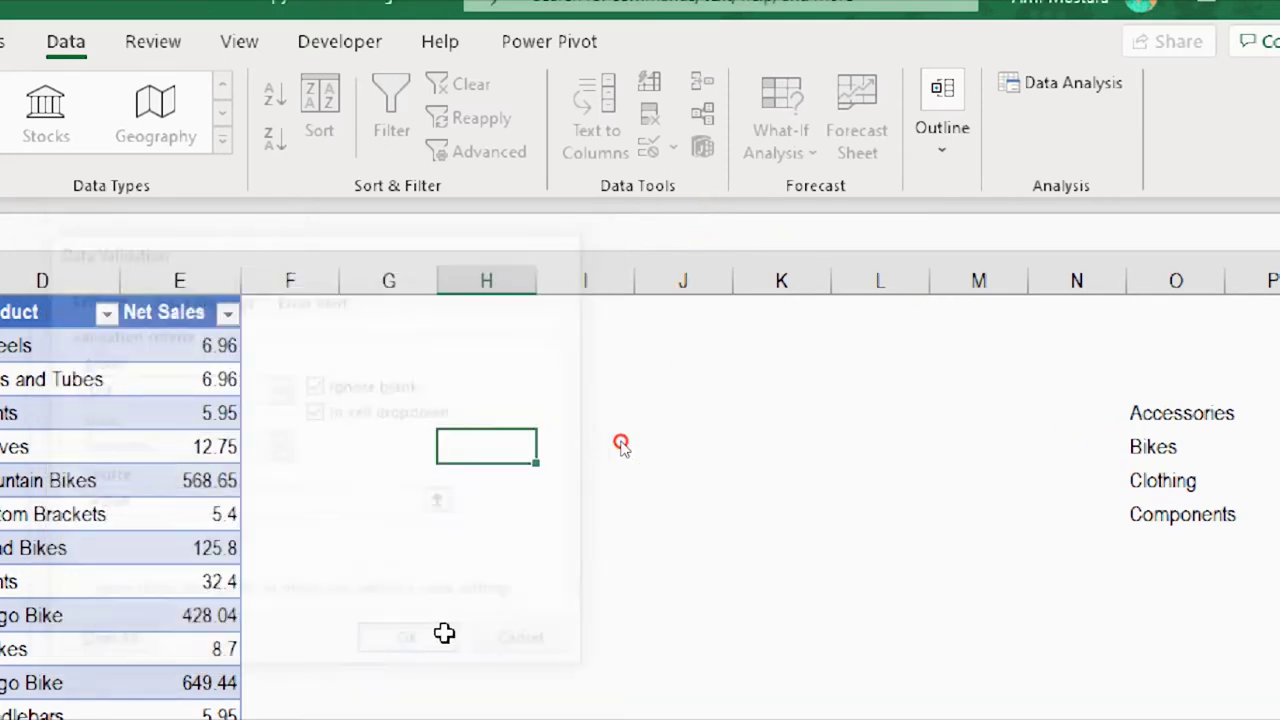
Step: Choose Bikes from the category dropdown in cell H5 and reopen the list to check its options
{"action": "left_click", "coordinate": [548, 450]}
{"action": "left_click", "coordinate": [522, 502]}
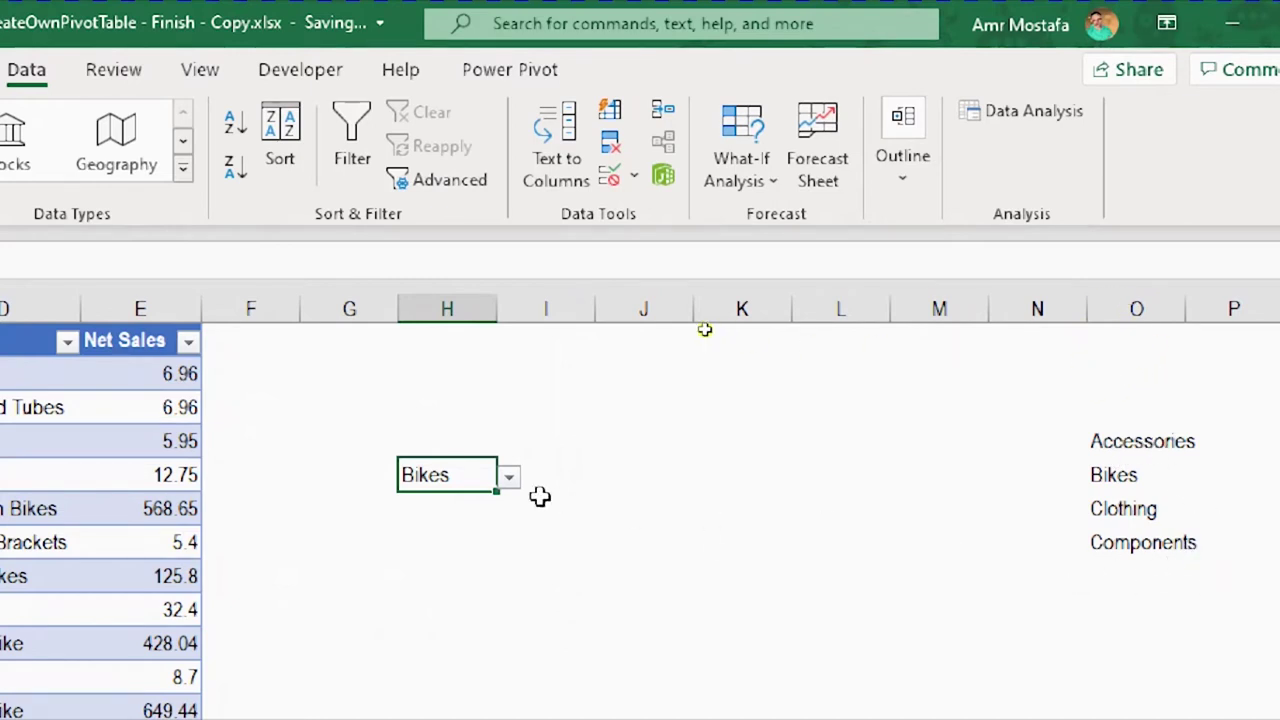
{"action": "left_click", "coordinate": [512, 479]}
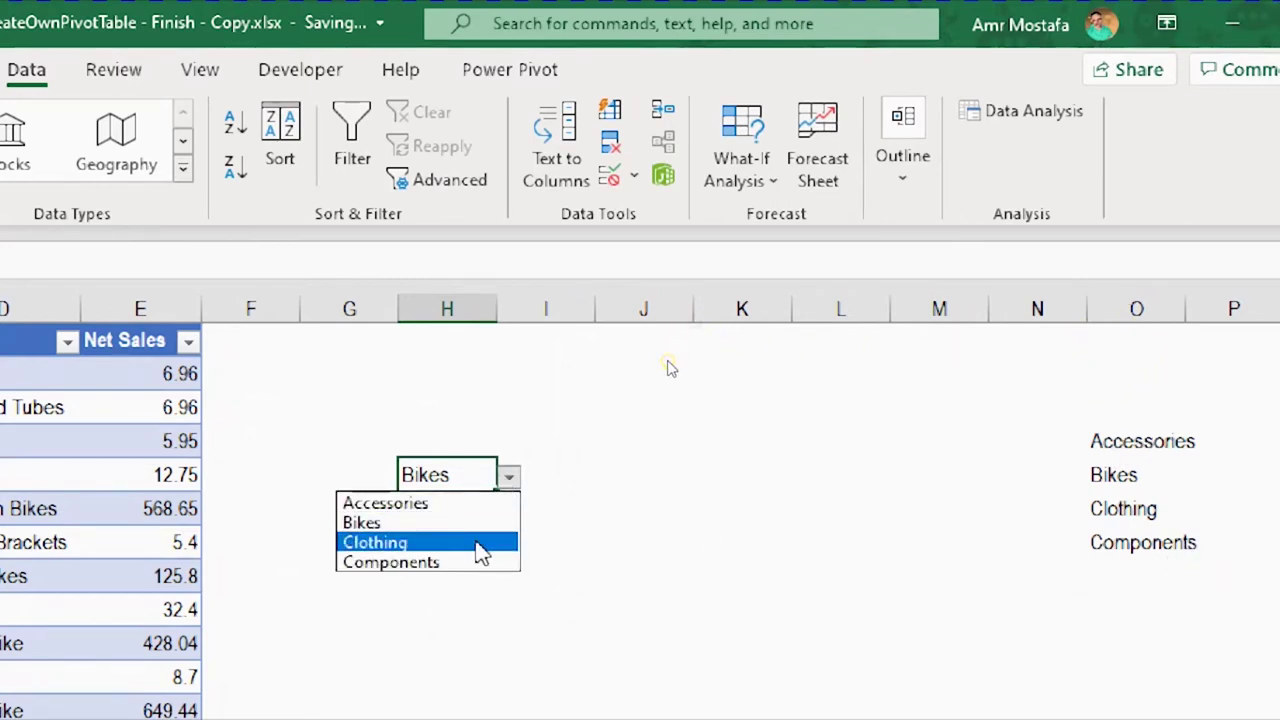
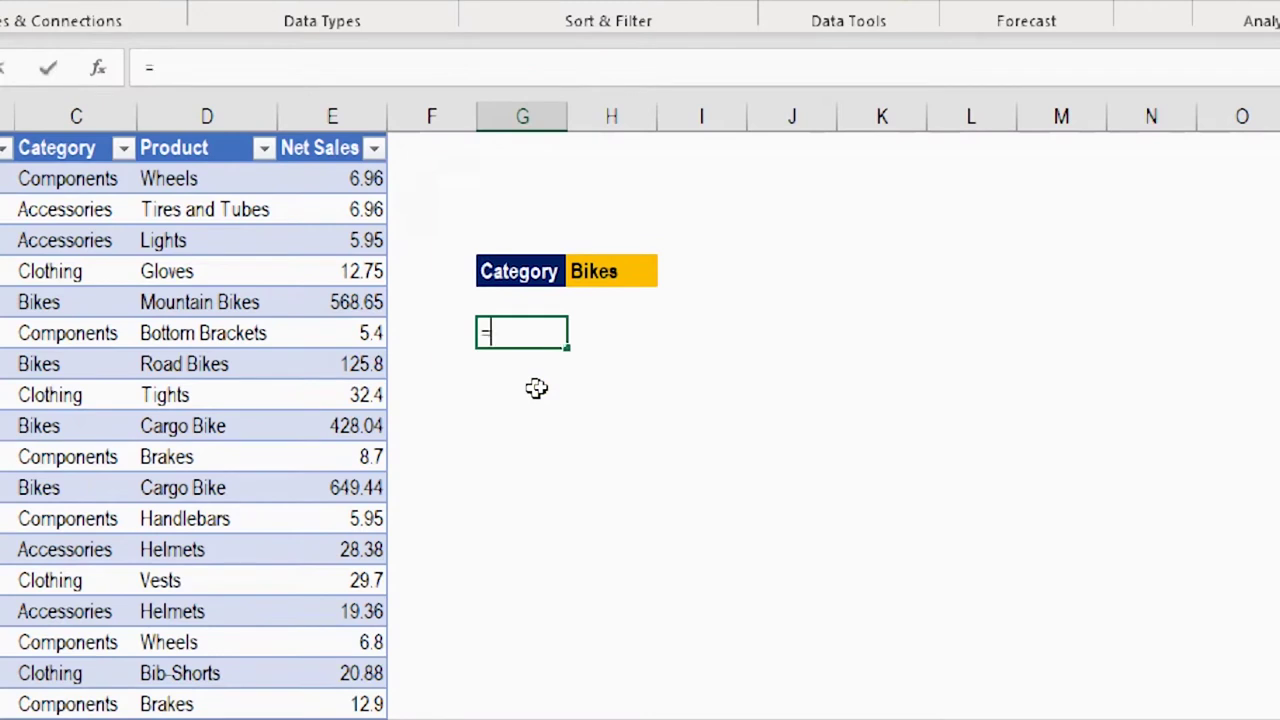
Step: Enter =FILTER(Sales_PT[Product],Sales_PT[Category]=H5) in cell G7 to list the products of the chosen category
{"action": "type", "text": "fil"}
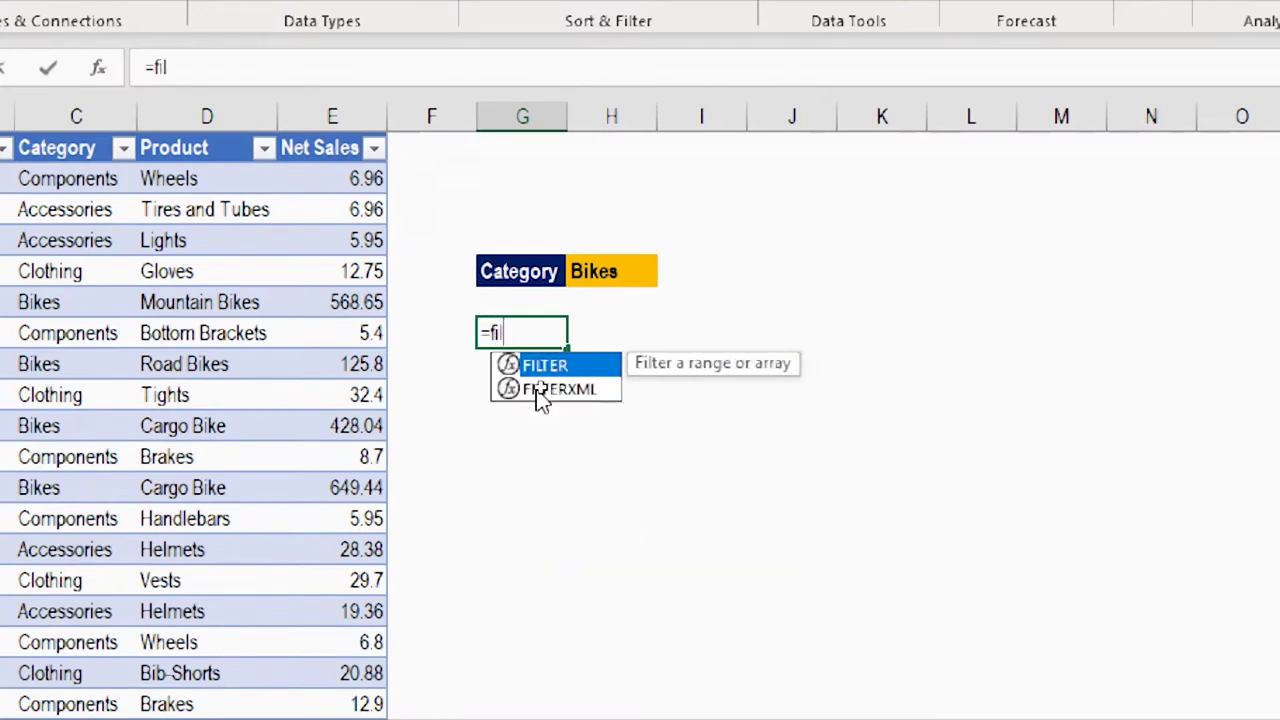
{"action": "key", "text": "Tab"}
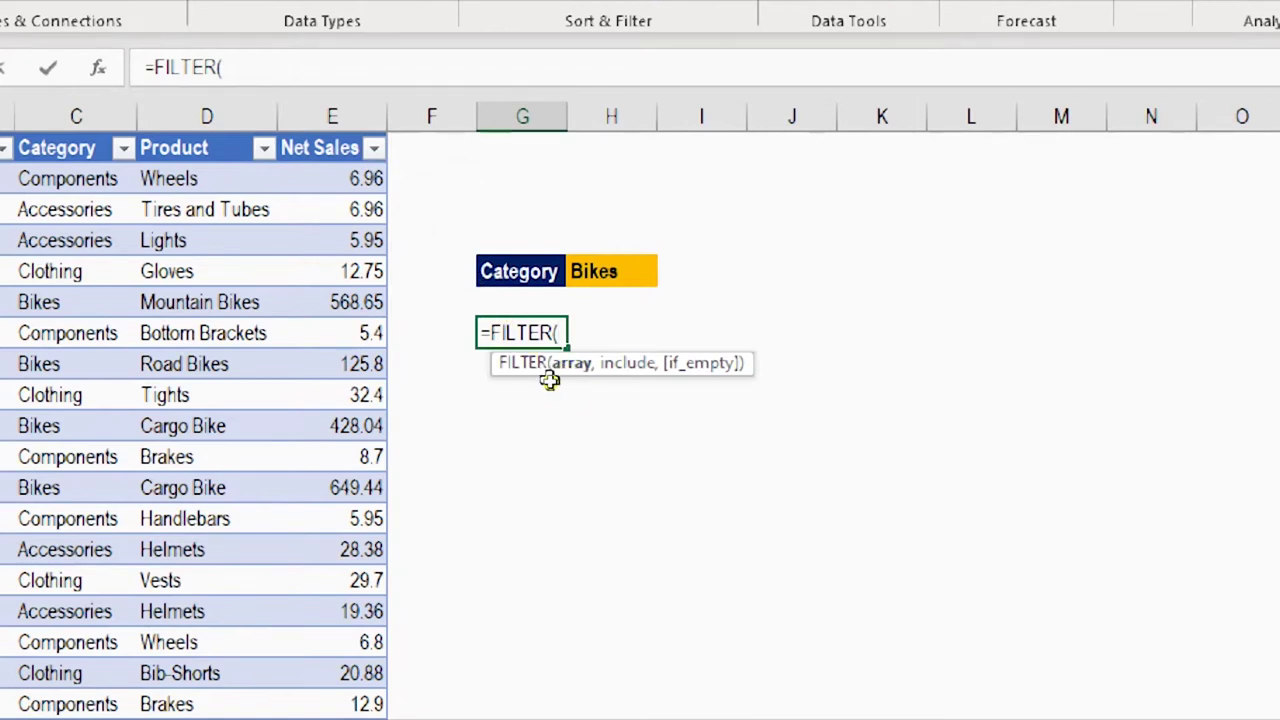
{"action": "left_click", "coordinate": [207, 125]}
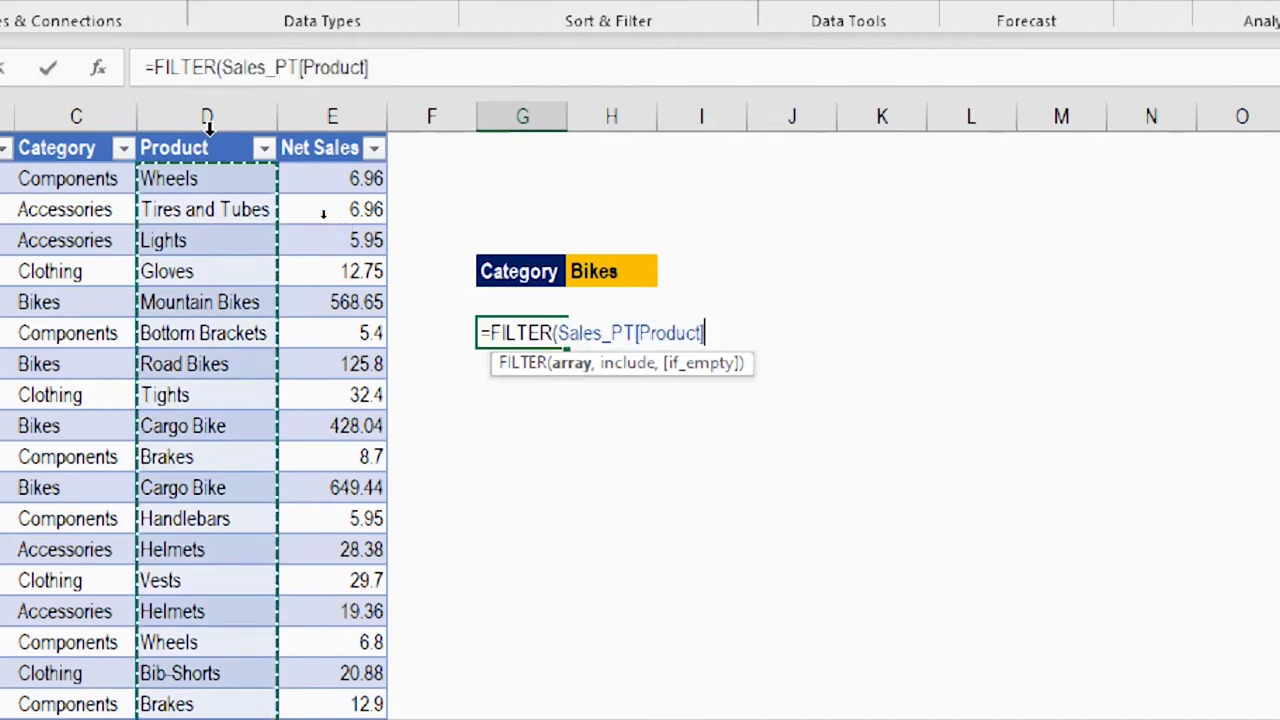
{"action": "type", "text": ","}
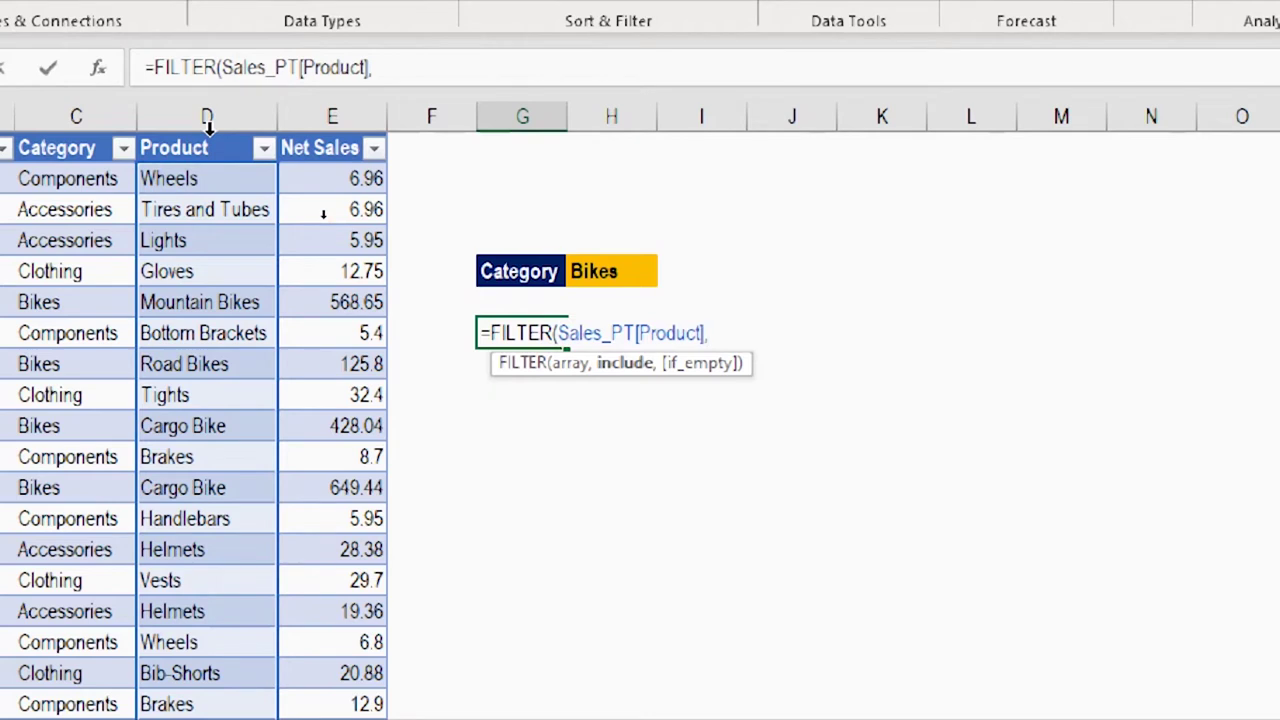
{"action": "left_click", "coordinate": [85, 133]}
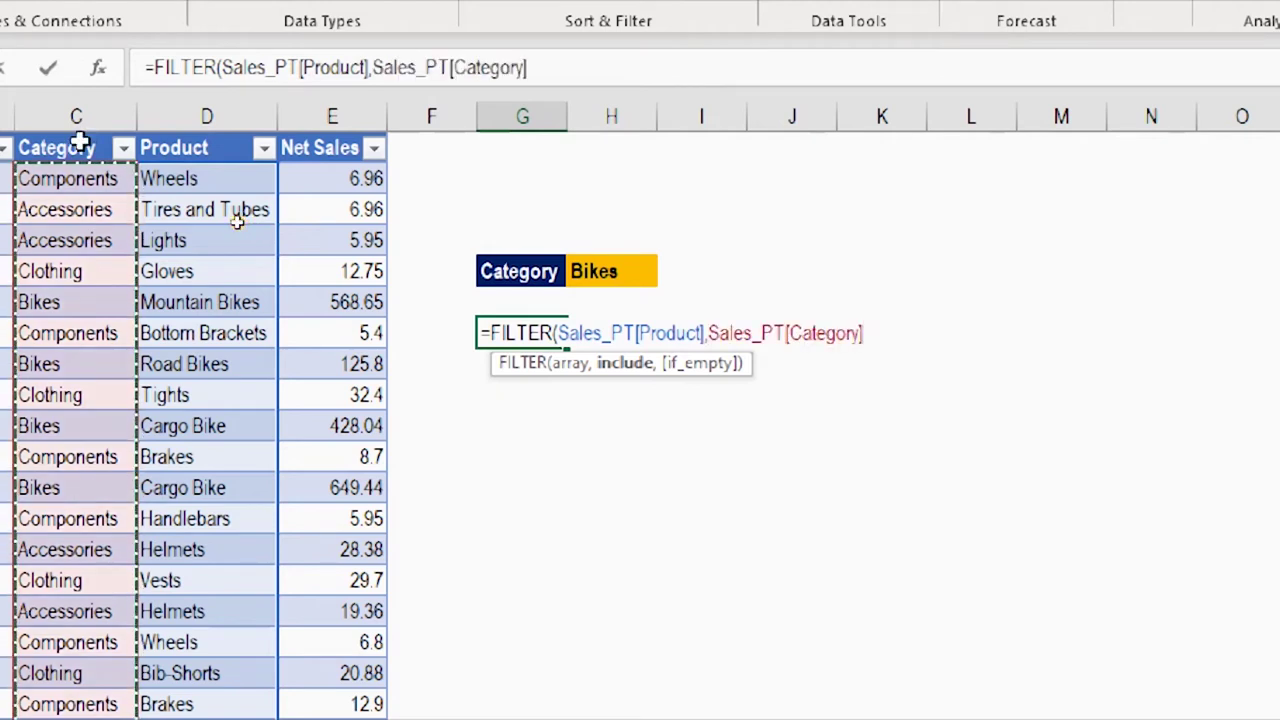
{"action": "type", "text": "="}
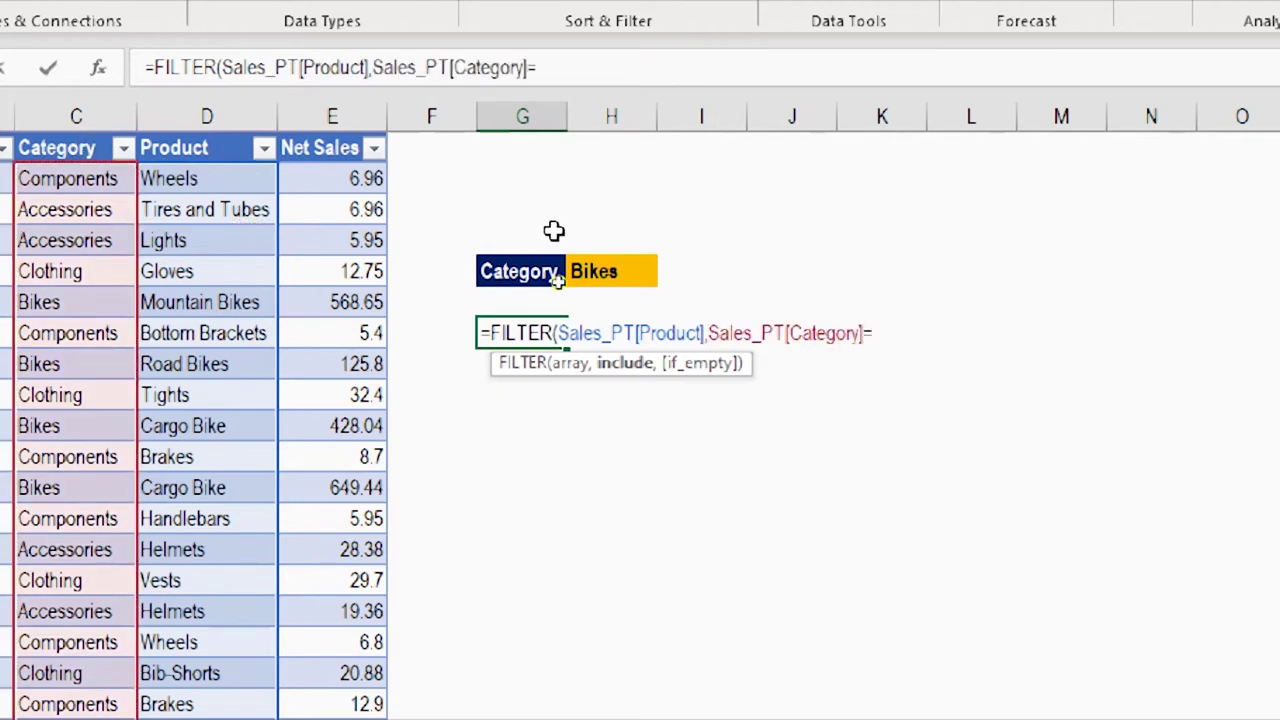
{"action": "left_click", "coordinate": [630, 271]}
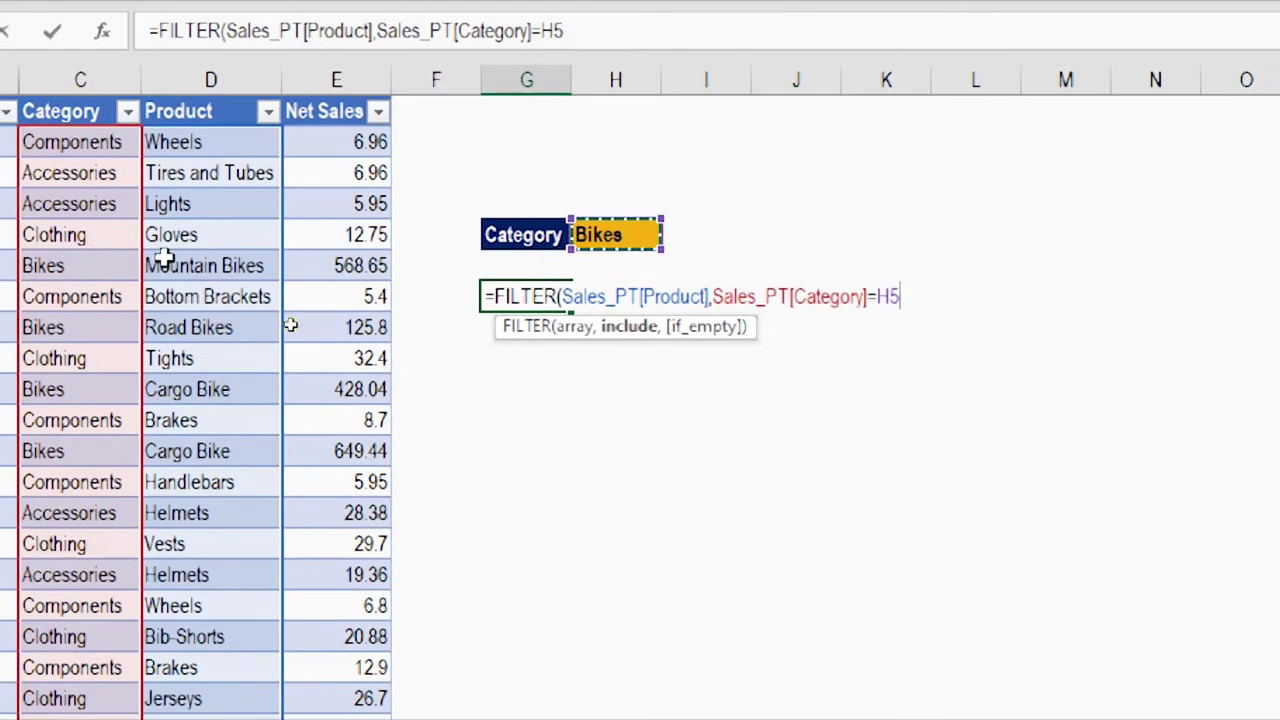
{"action": "type", "text": ")"}
{"action": "key", "text": "Return"}
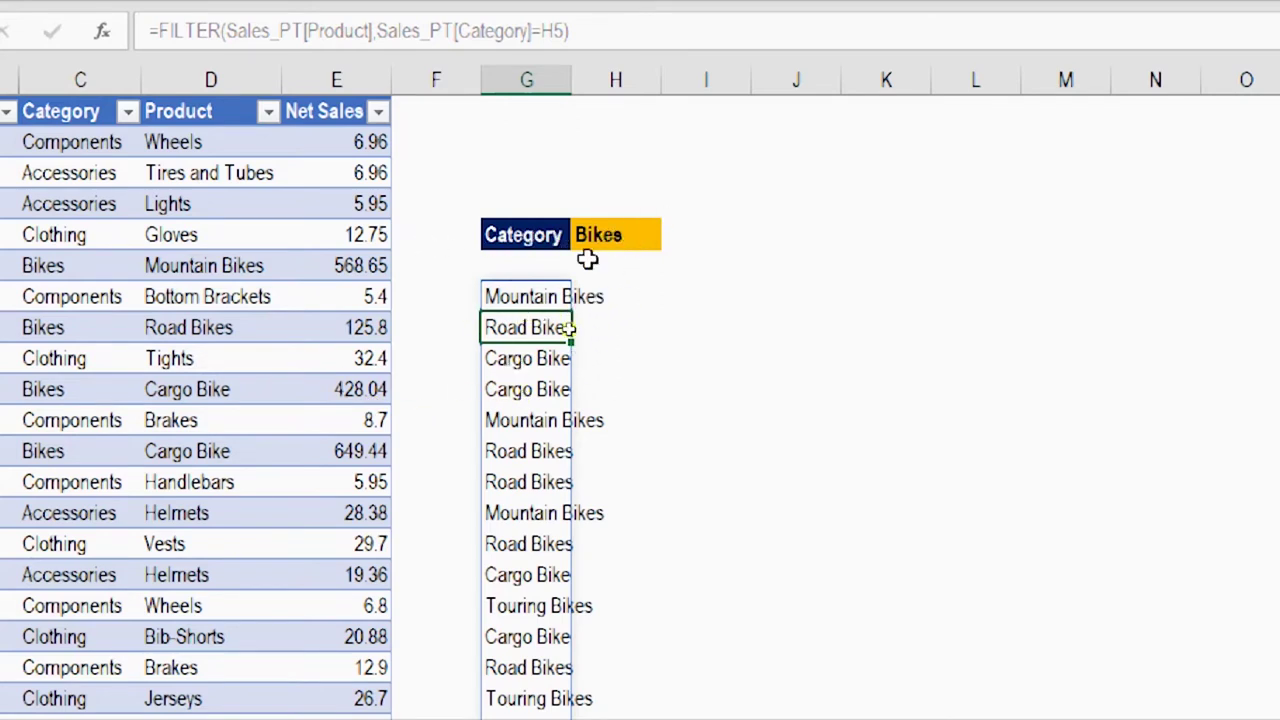
Step: Wrap the product formula in UNIQUE as =UNIQUE(FILTER(Sales_PT[Product],Sales_PT[Category]=H5))
{"action": "left_click", "coordinate": [545, 295]}
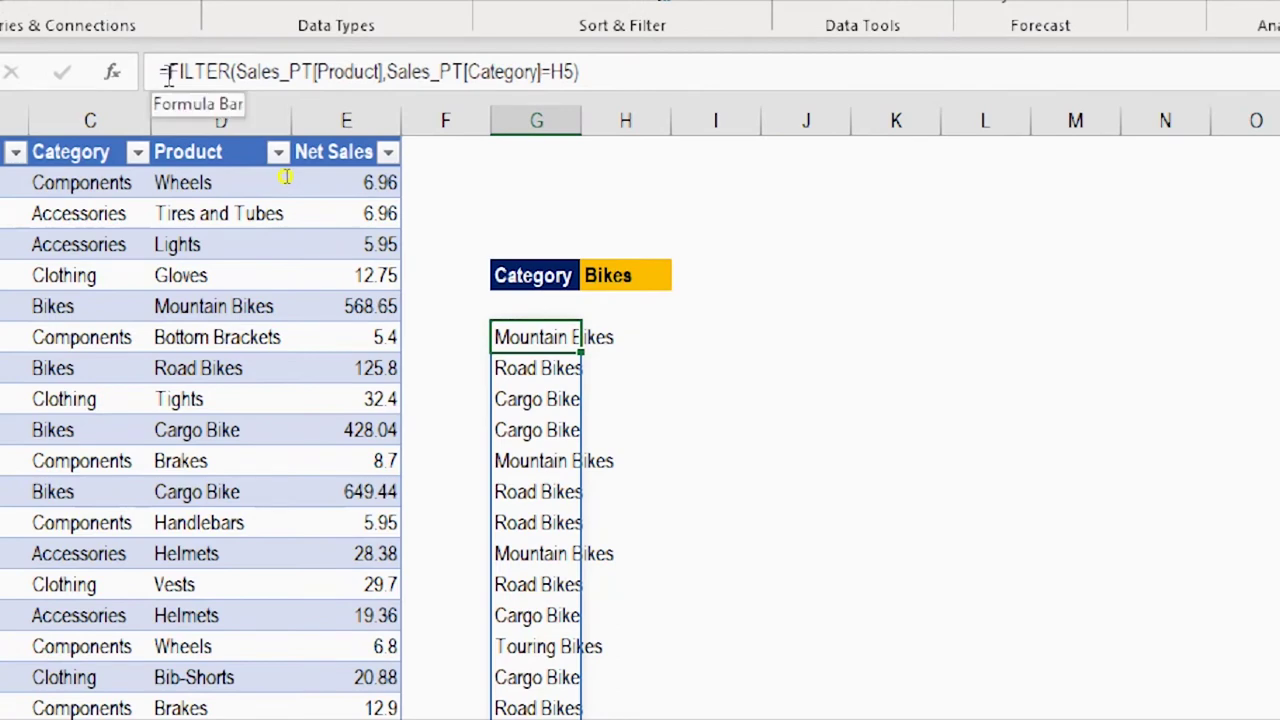
{"action": "left_click", "coordinate": [164, 62]}
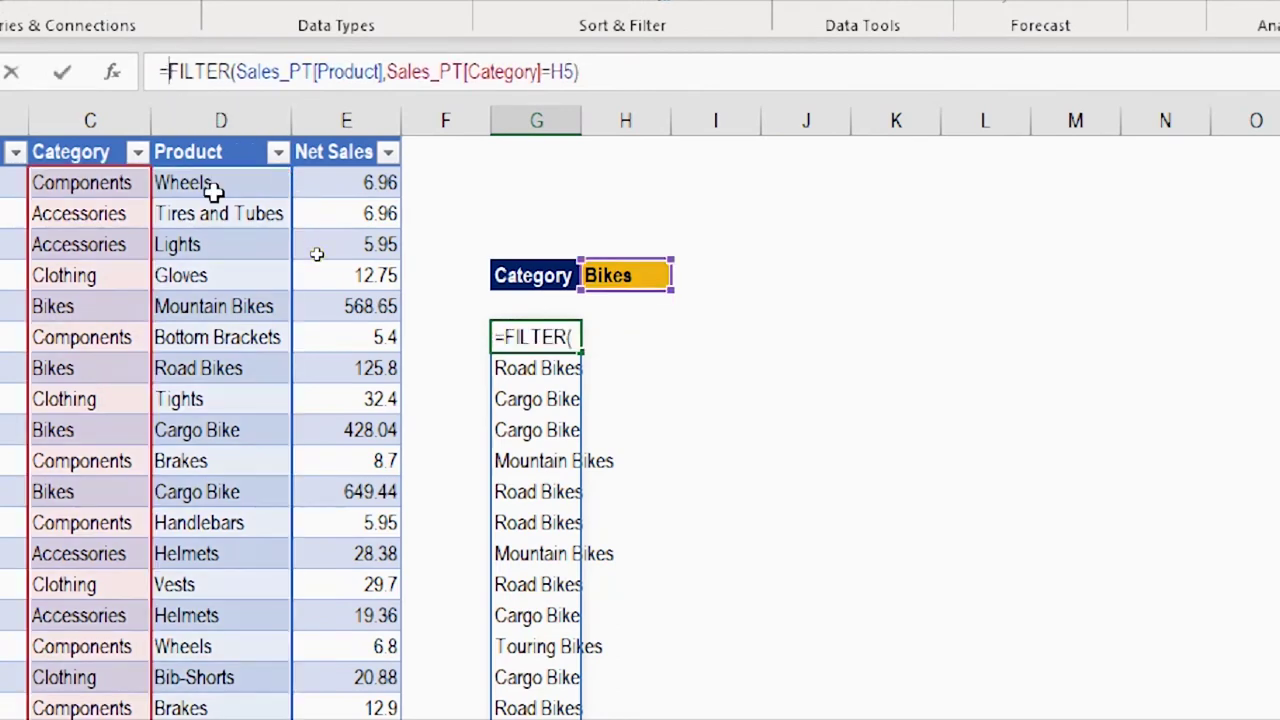
{"action": "type", "text": "uniq"}
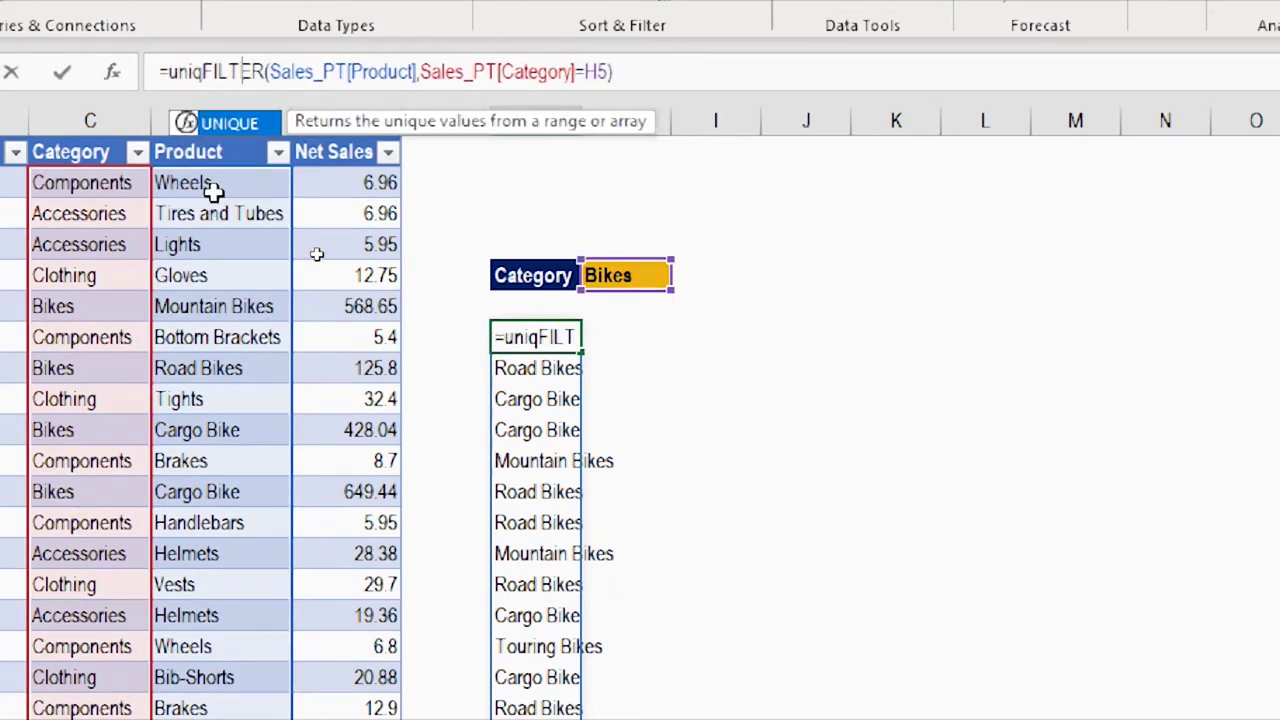
{"action": "key", "text": "Tab"}
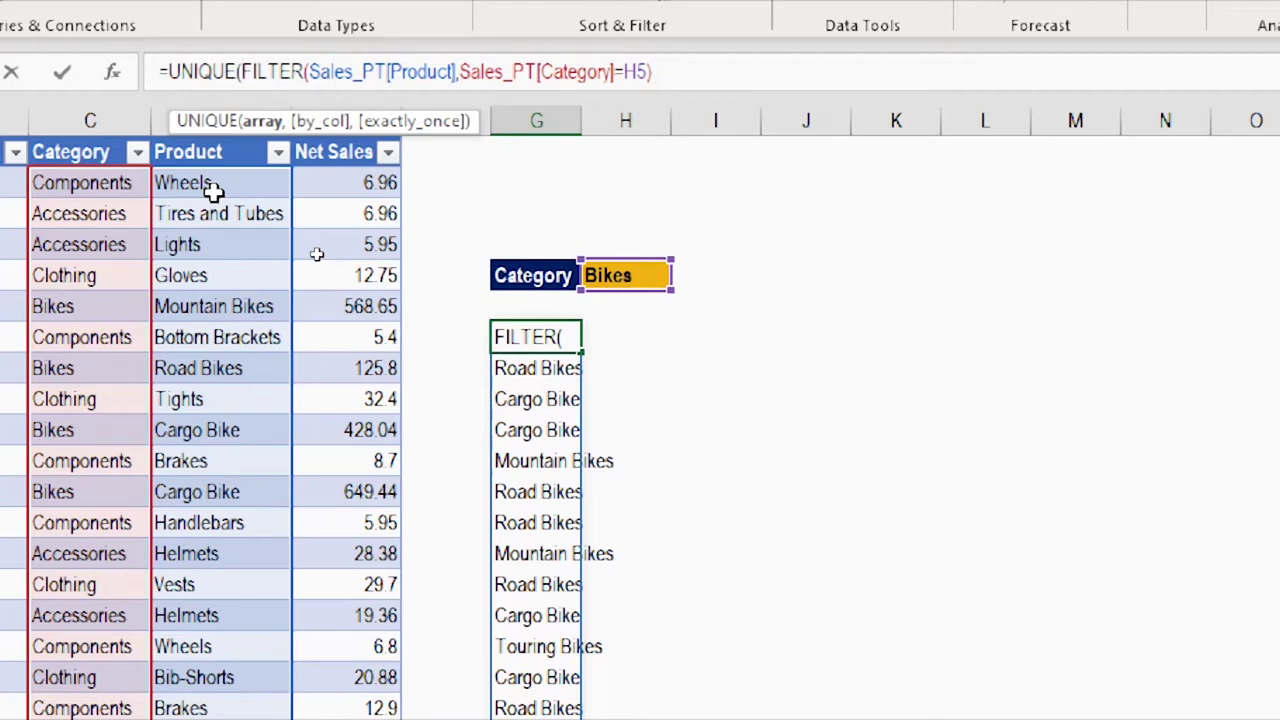
{"action": "left_click", "coordinate": [262, 121]}
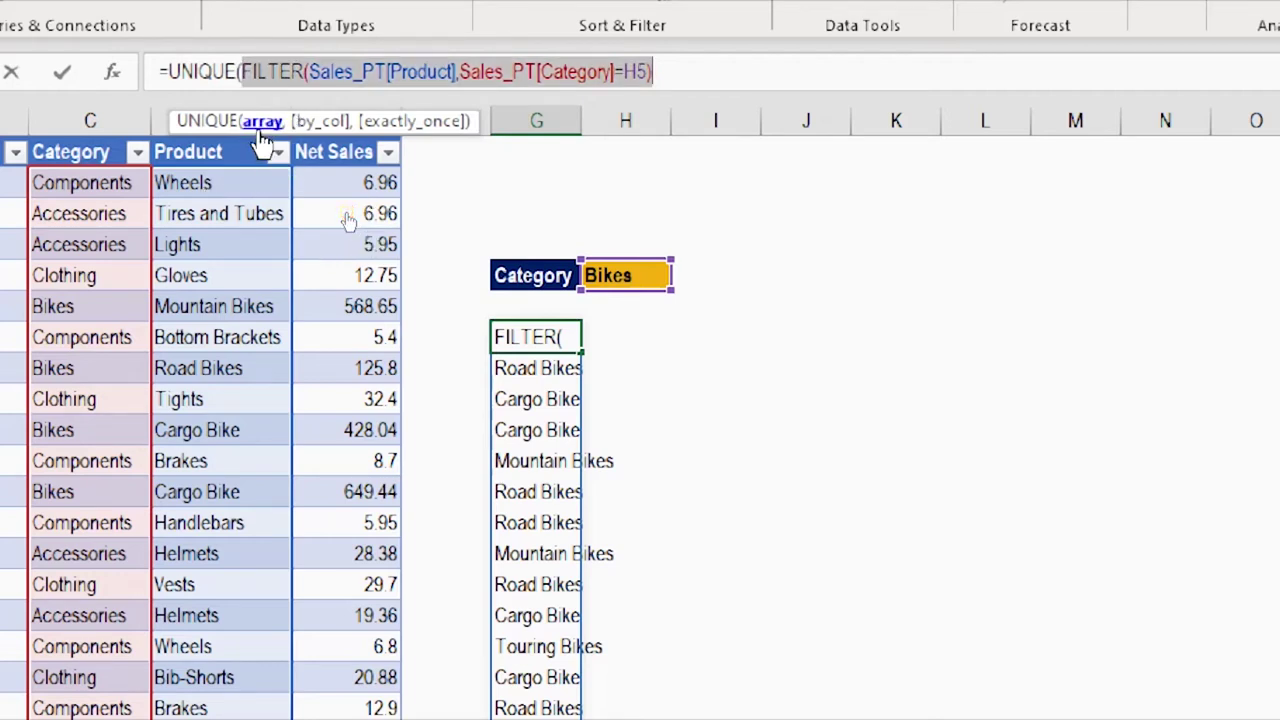
{"action": "left_click", "coordinate": [670, 72]}
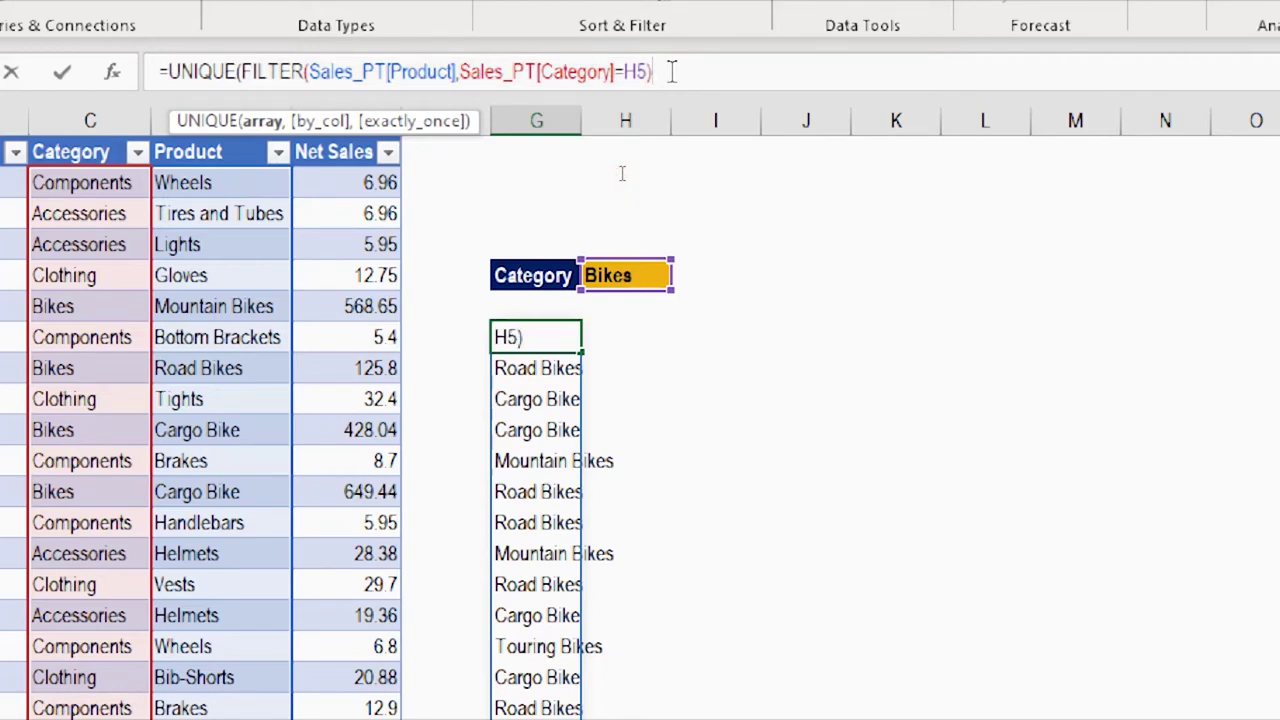
{"action": "type", "text": ")"}
{"action": "key", "text": "Return"}
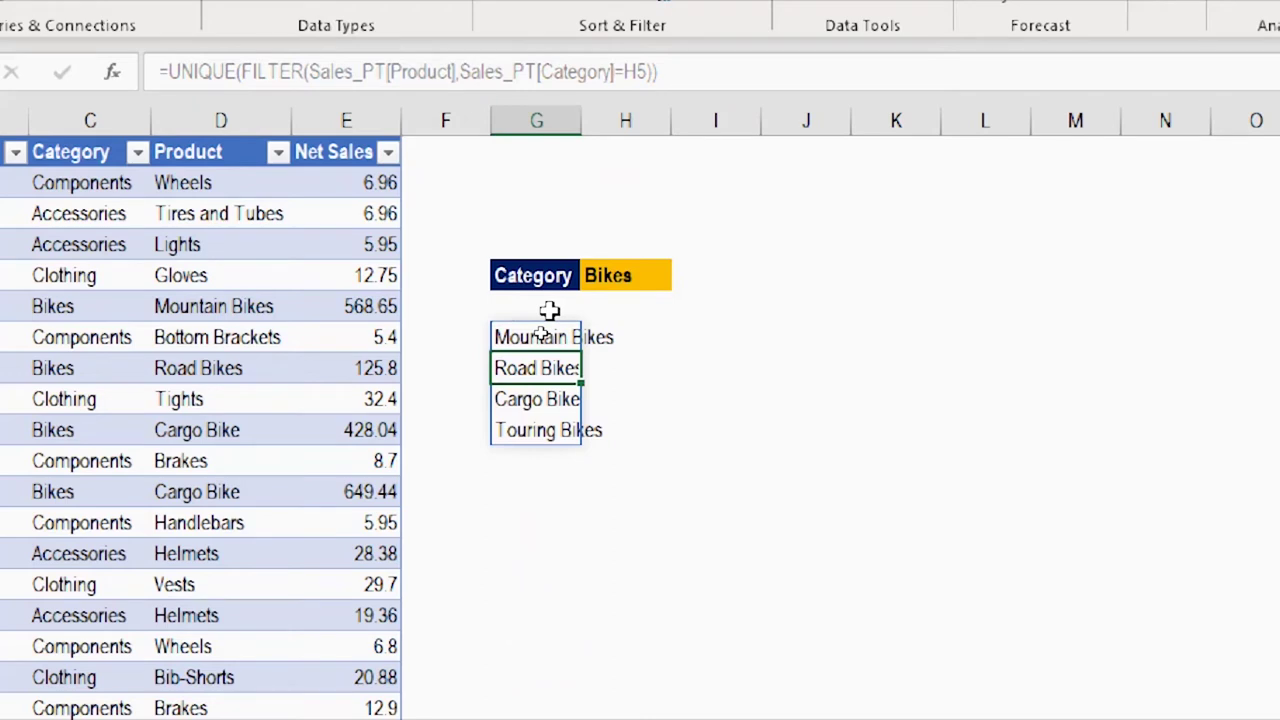
Step: Test the product list with the category dropdown in cell H5 and set the category to Accessories
{"action": "left_click", "coordinate": [603, 276]}
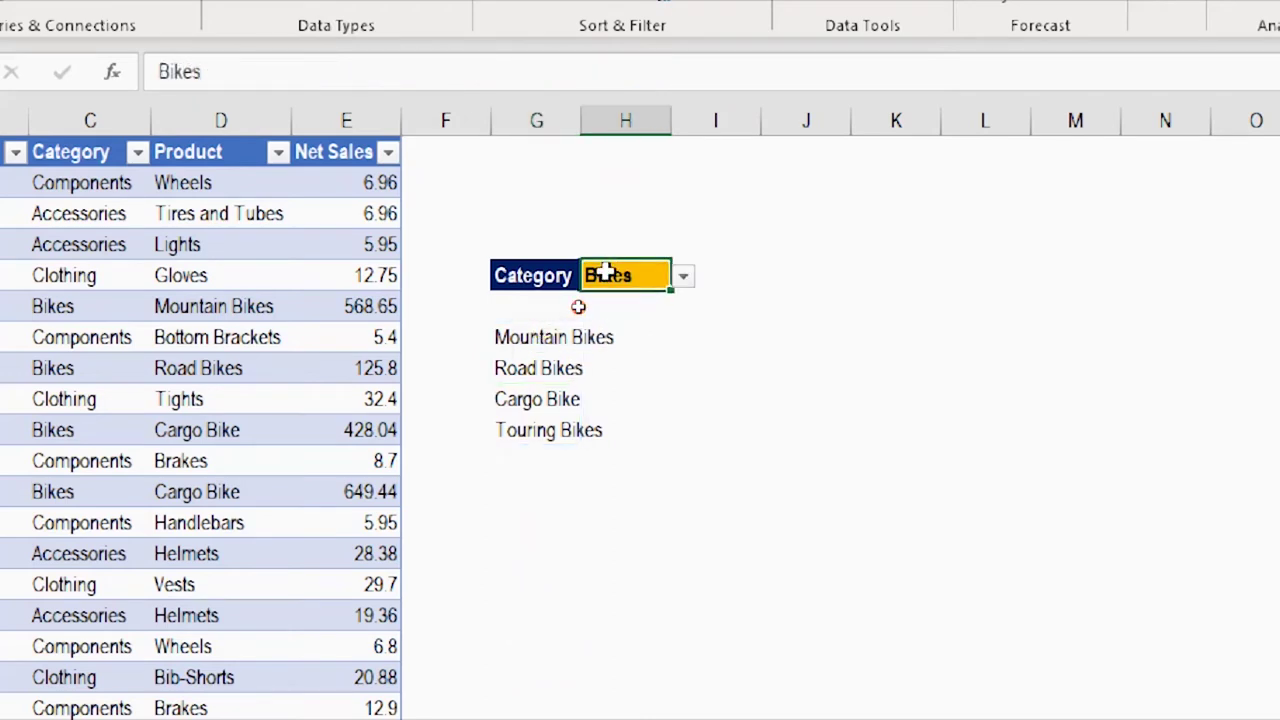
{"action": "left_click", "coordinate": [683, 276]}
{"action": "left_click", "coordinate": [618, 331]}
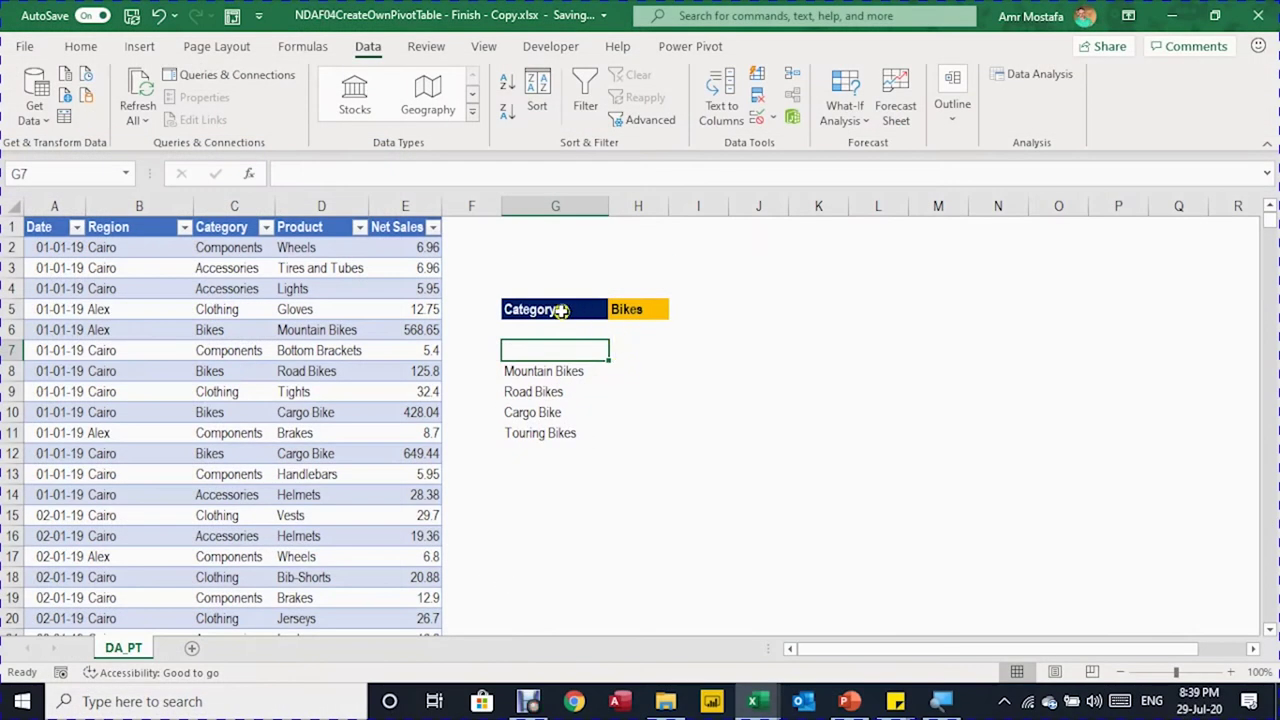
{"action": "left_click", "coordinate": [632, 311]}
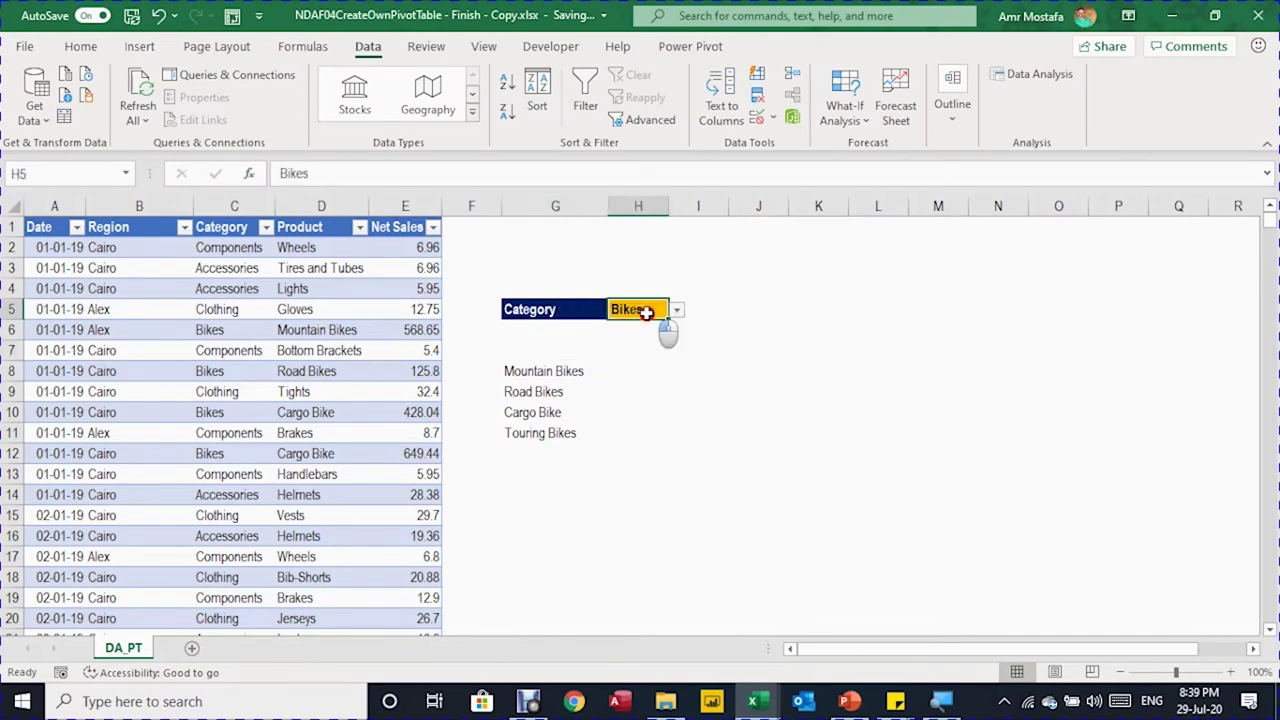
{"action": "left_click", "coordinate": [677, 311]}
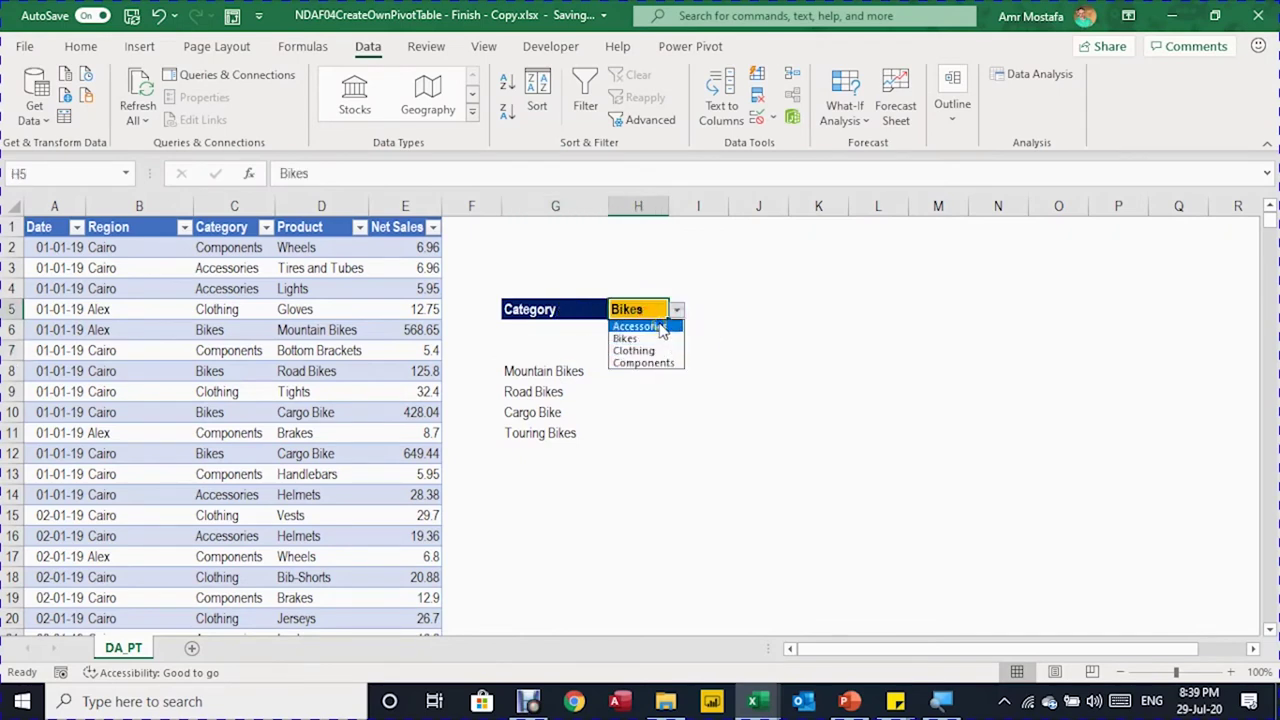
{"action": "left_click", "coordinate": [660, 328]}
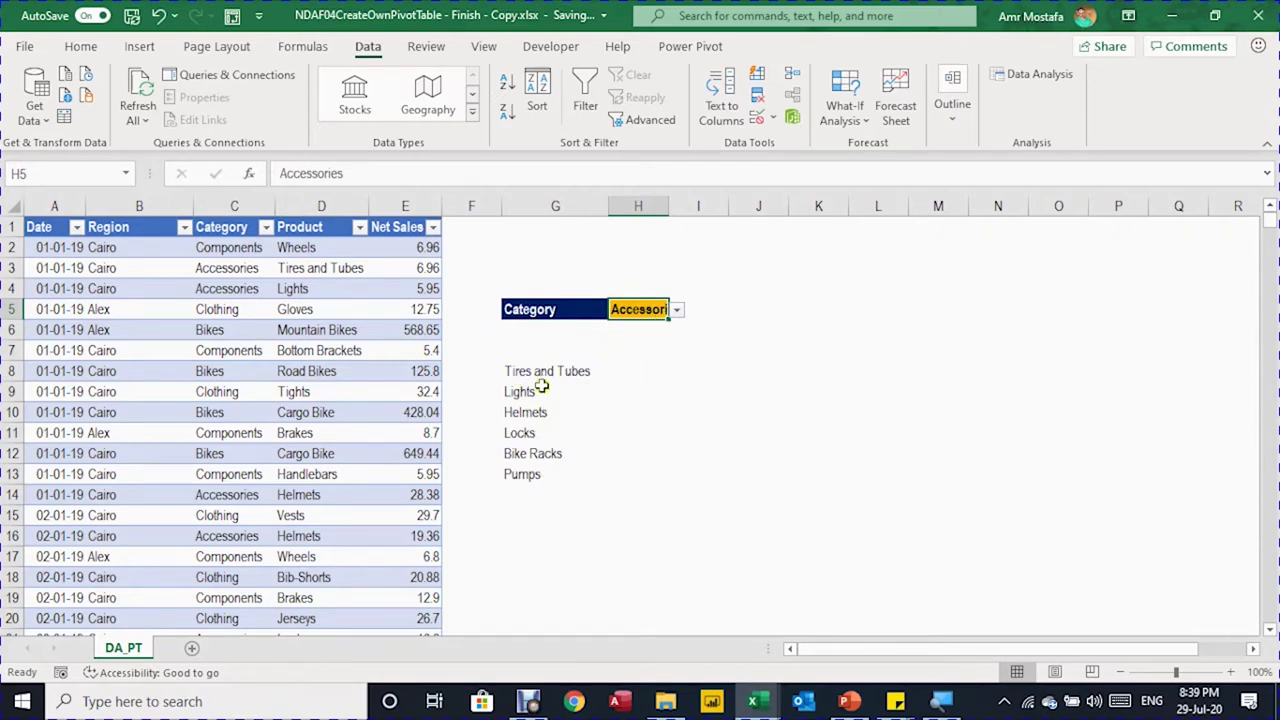
Step: Enter =UNIQUE(Sales_PT[Region]) in cell H7 to list the distinct regions
{"action": "left_click_drag", "start_coordinate": [634, 349], "coordinate": [903, 349]}
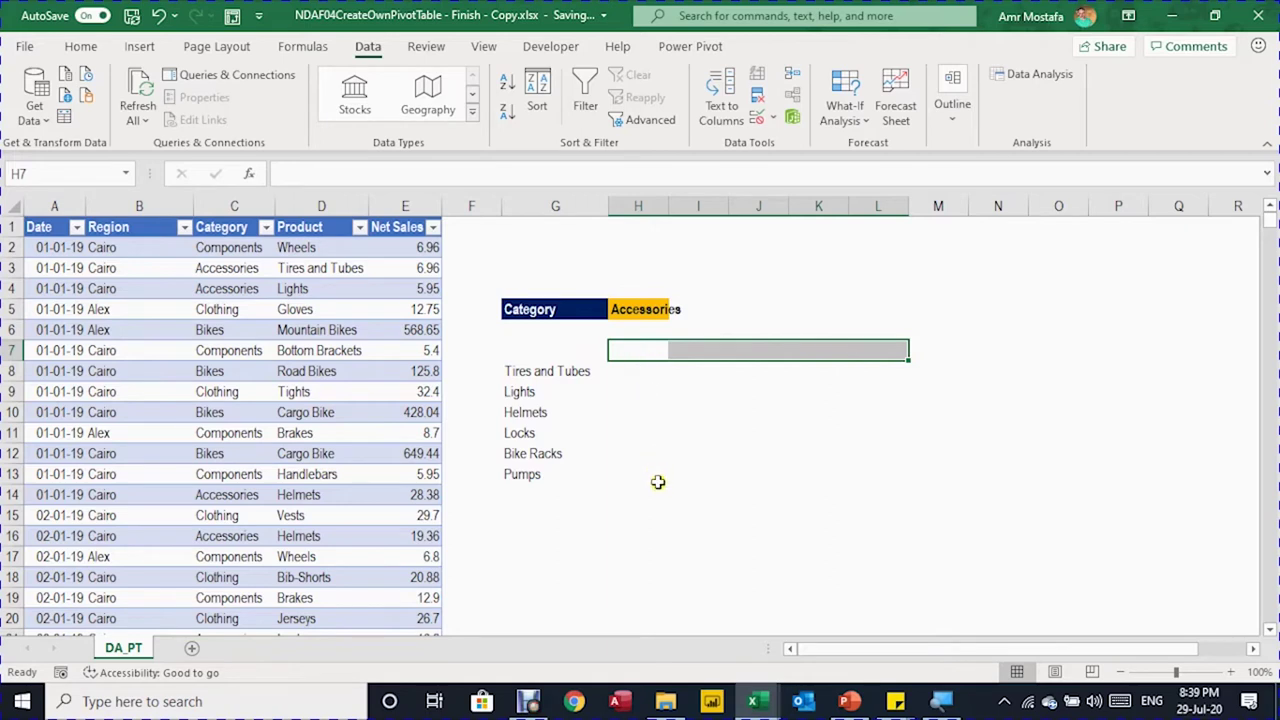
{"action": "left_click", "coordinate": [644, 351]}
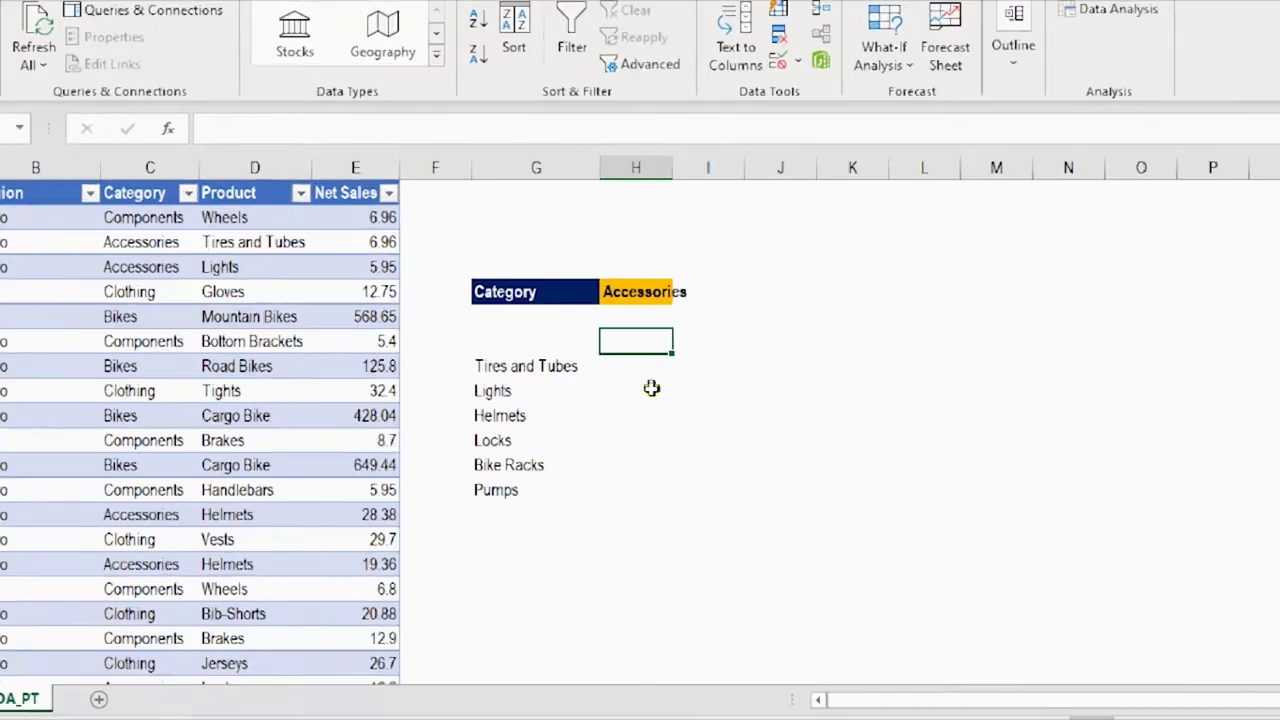
{"action": "type", "text": "="}
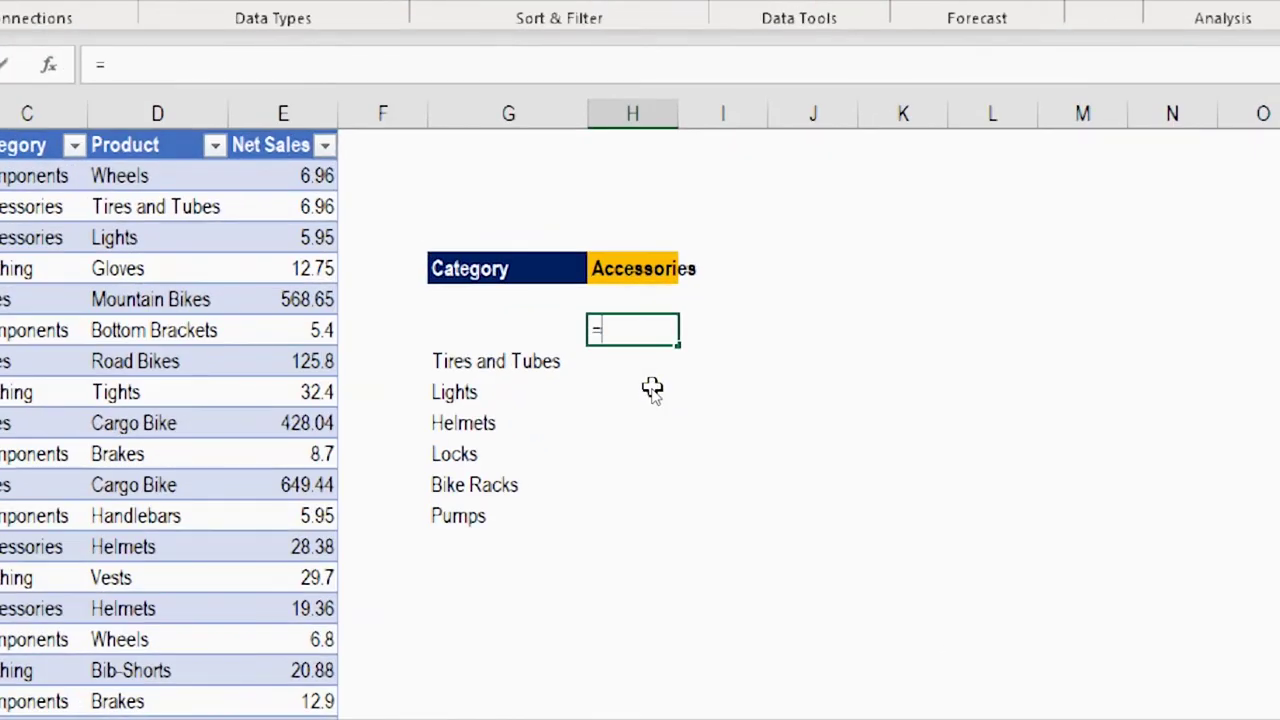
{"action": "type", "text": "uniq"}
{"action": "key", "text": "Tab"}
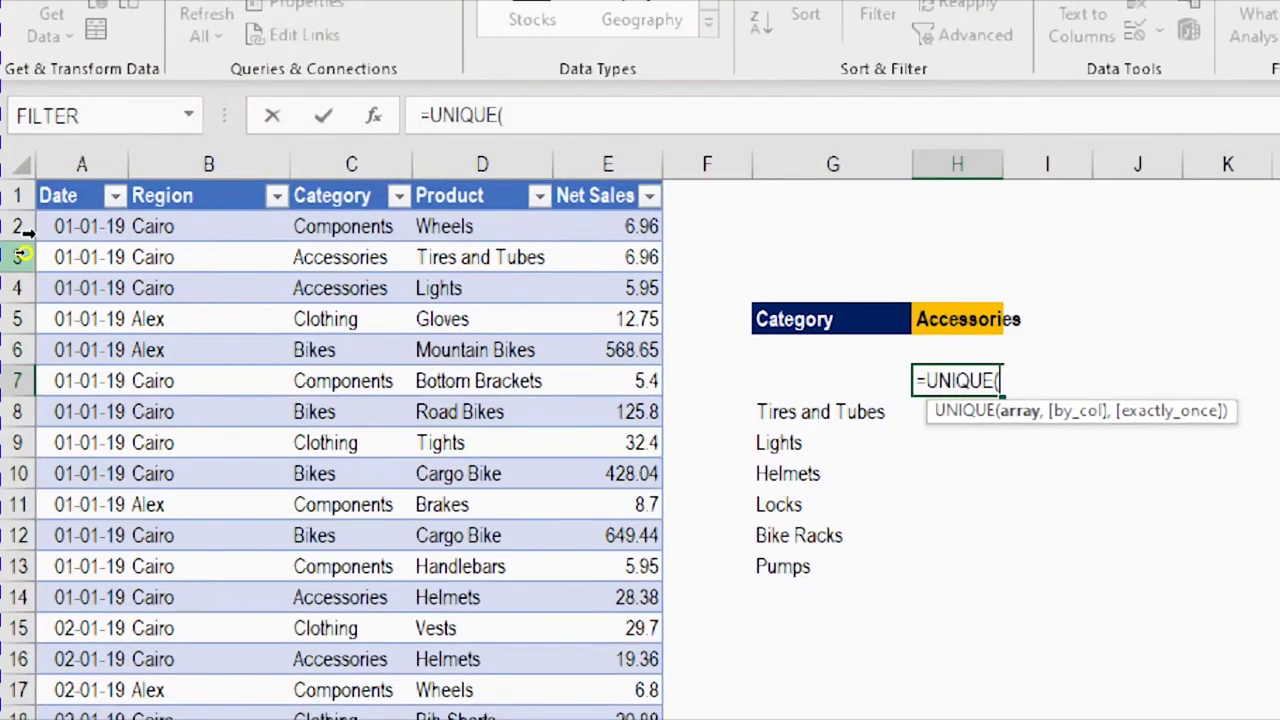
{"action": "left_click", "coordinate": [124, 200]}
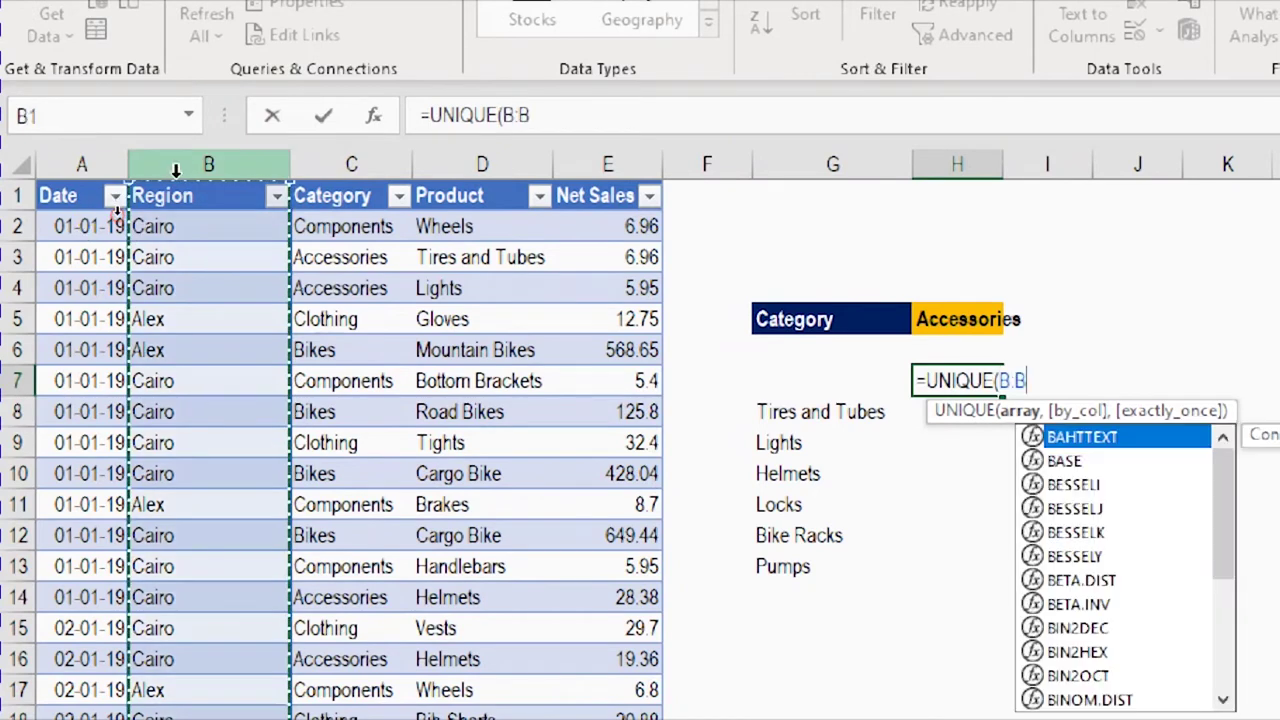
{"action": "type", "text": ")"}
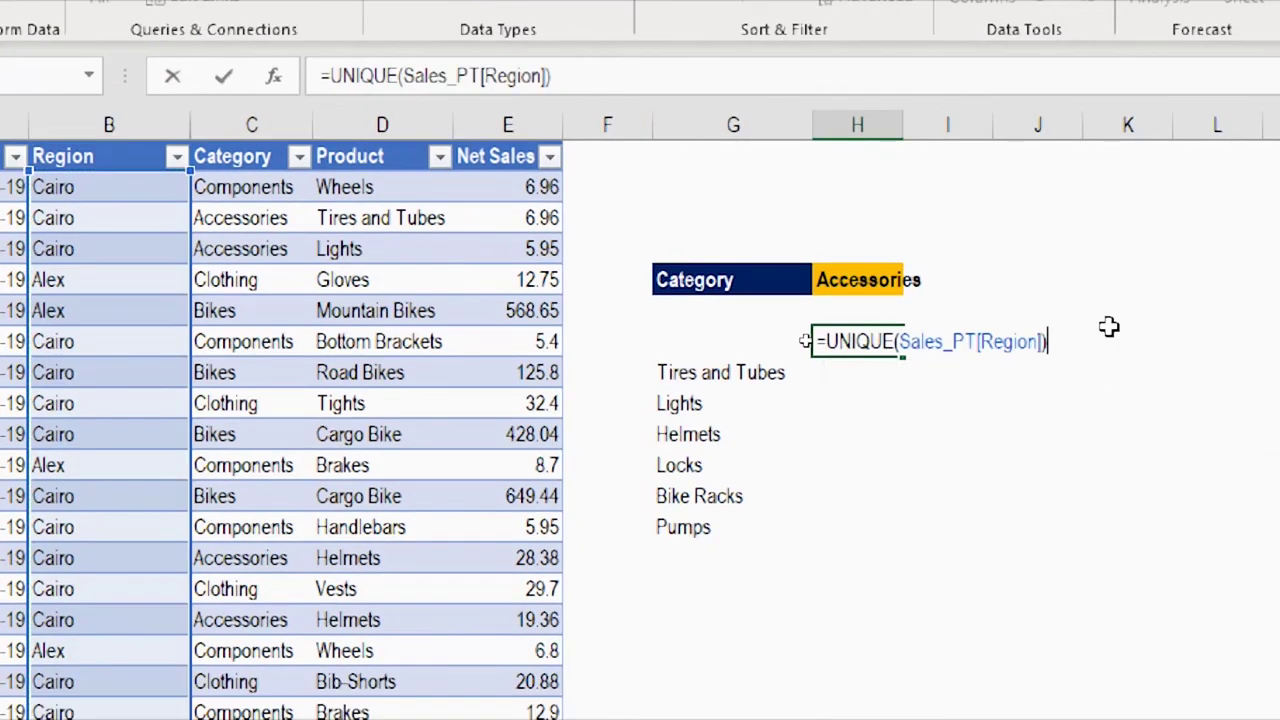
{"action": "key", "text": "Return"}
{"action": "key", "text": "Up"}
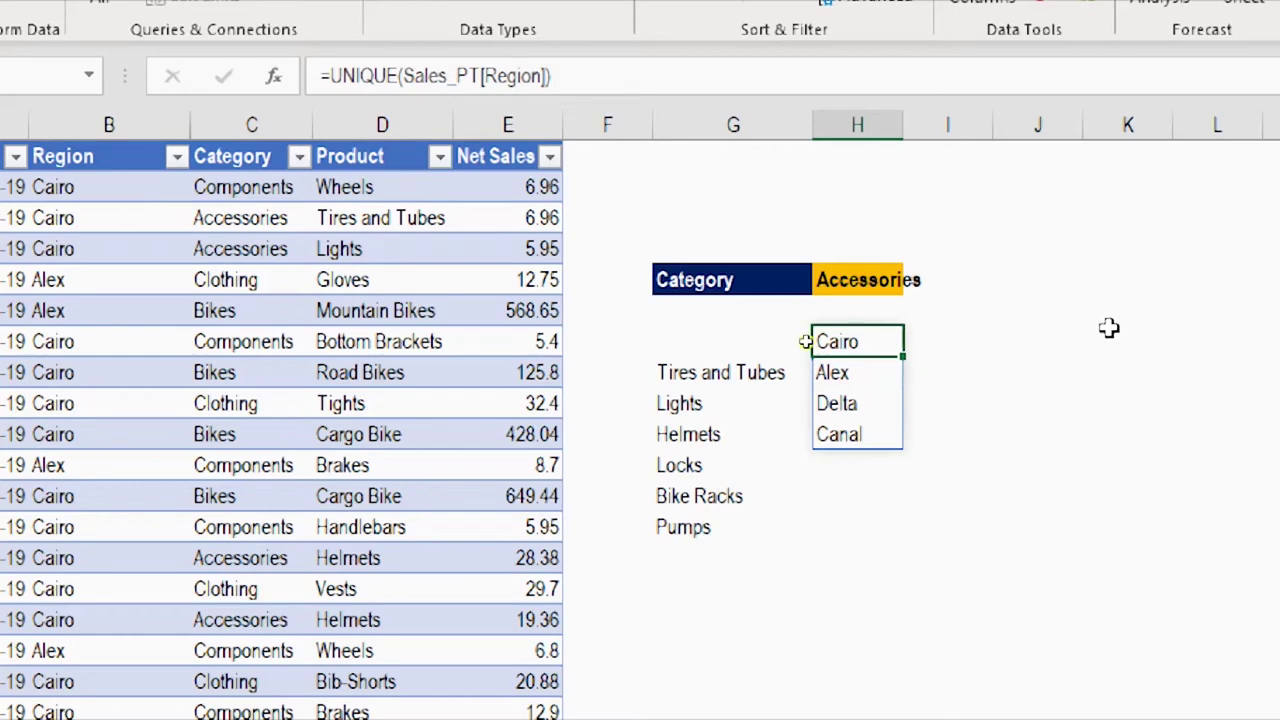
Step: Wrap the region formula in H7 as =TRANSPOSE(UNIQUE(Sales_PT[Region])) so the regions run across the row as column headers
{"action": "left_click", "coordinate": [331, 75]}
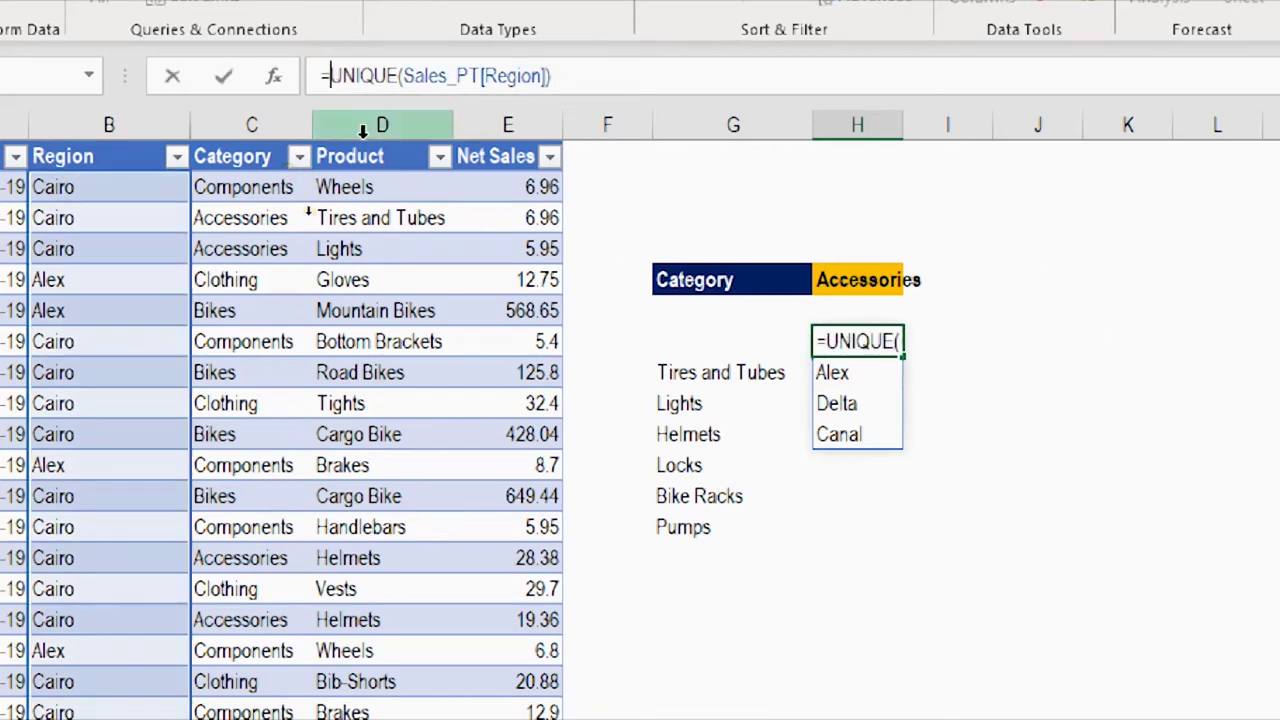
{"action": "type", "text": "tran"}
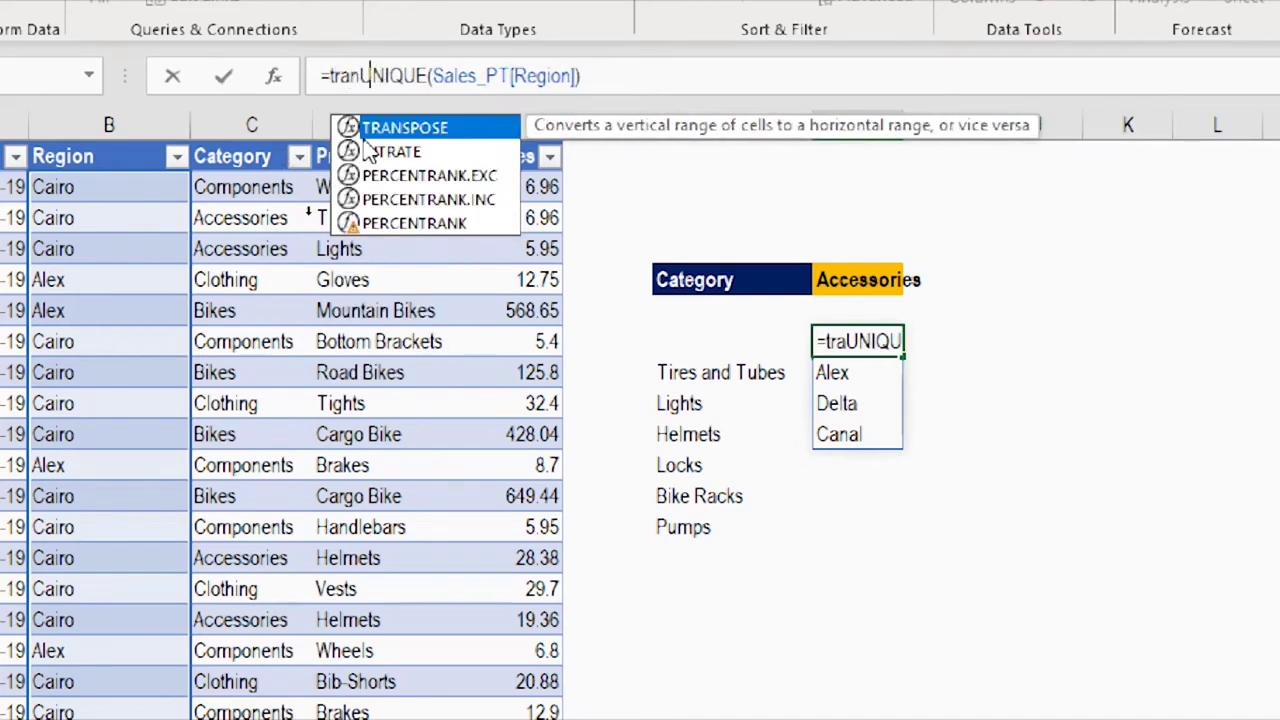
{"action": "key", "text": "Tab"}
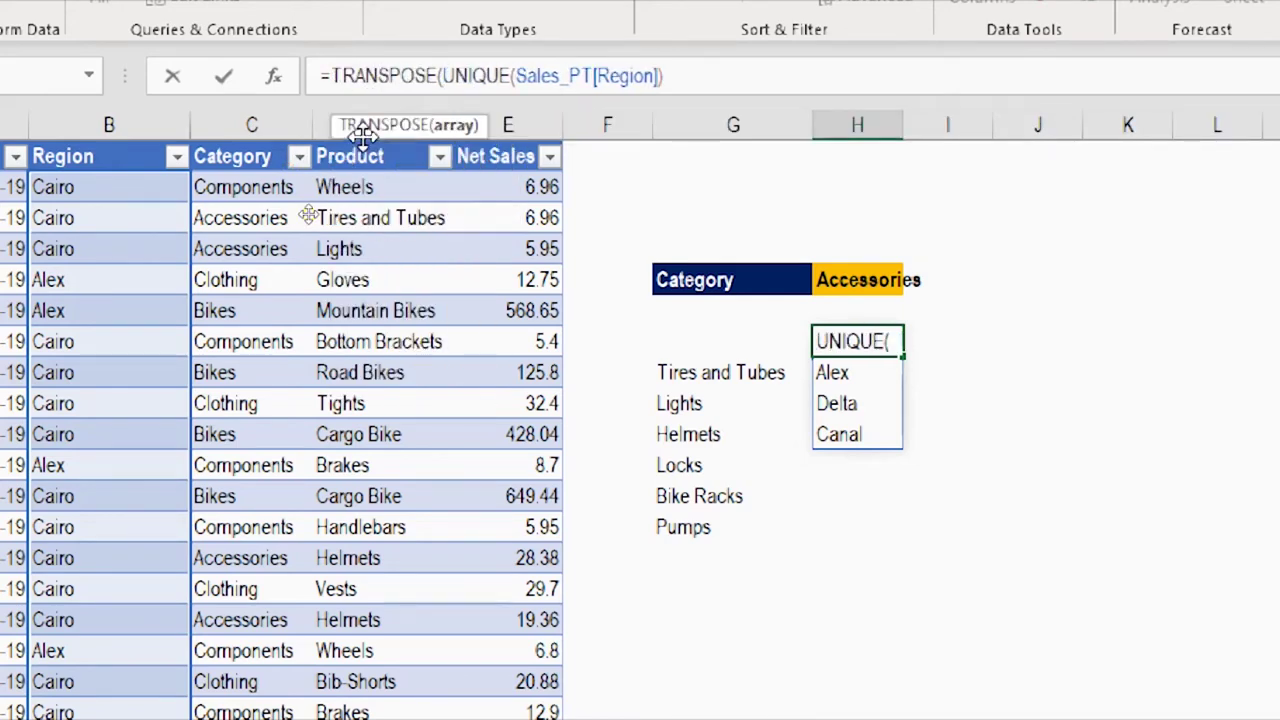
{"action": "left_click", "coordinate": [457, 125]}
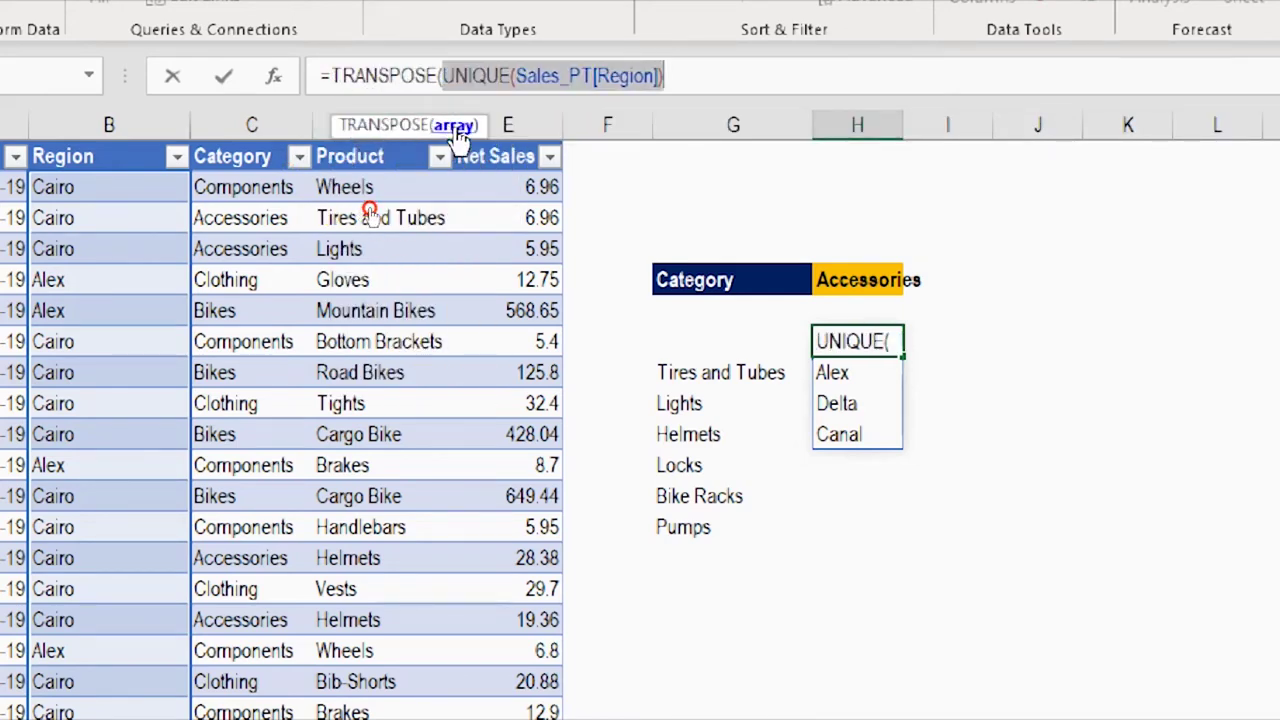
{"action": "left_click", "coordinate": [728, 80]}
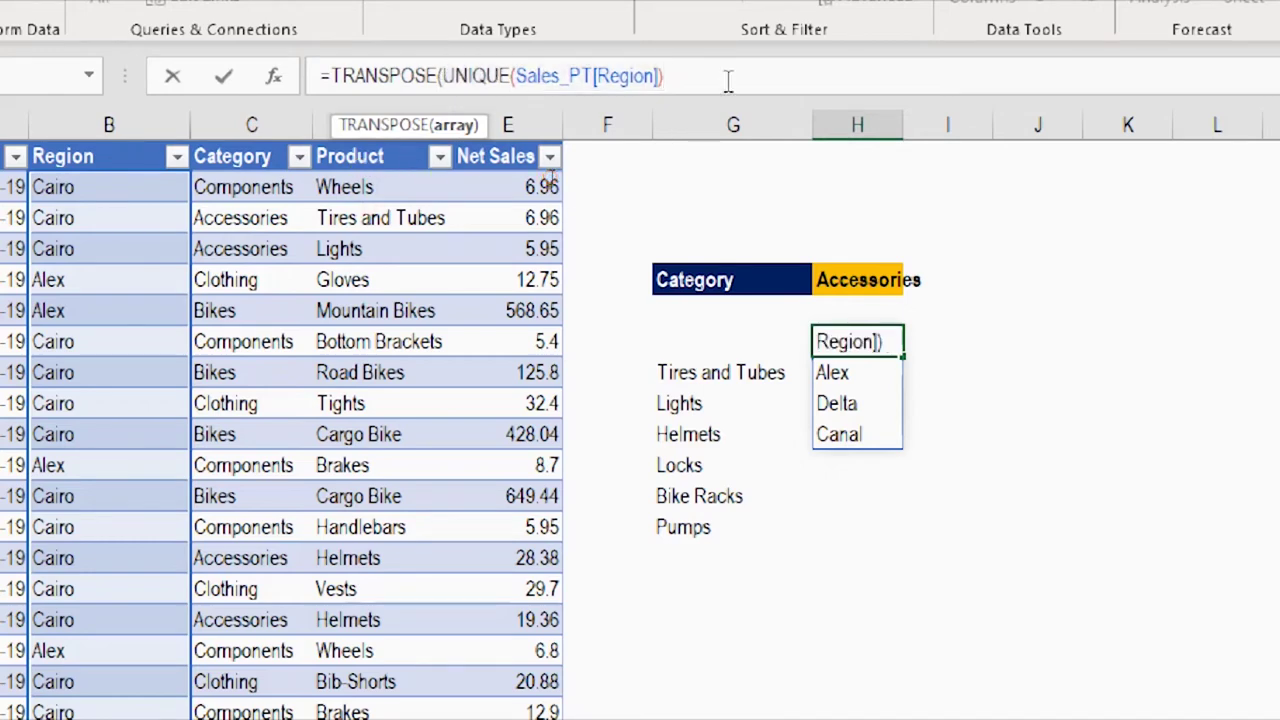
{"action": "type", "text": ")"}
{"action": "key", "text": "Return"}
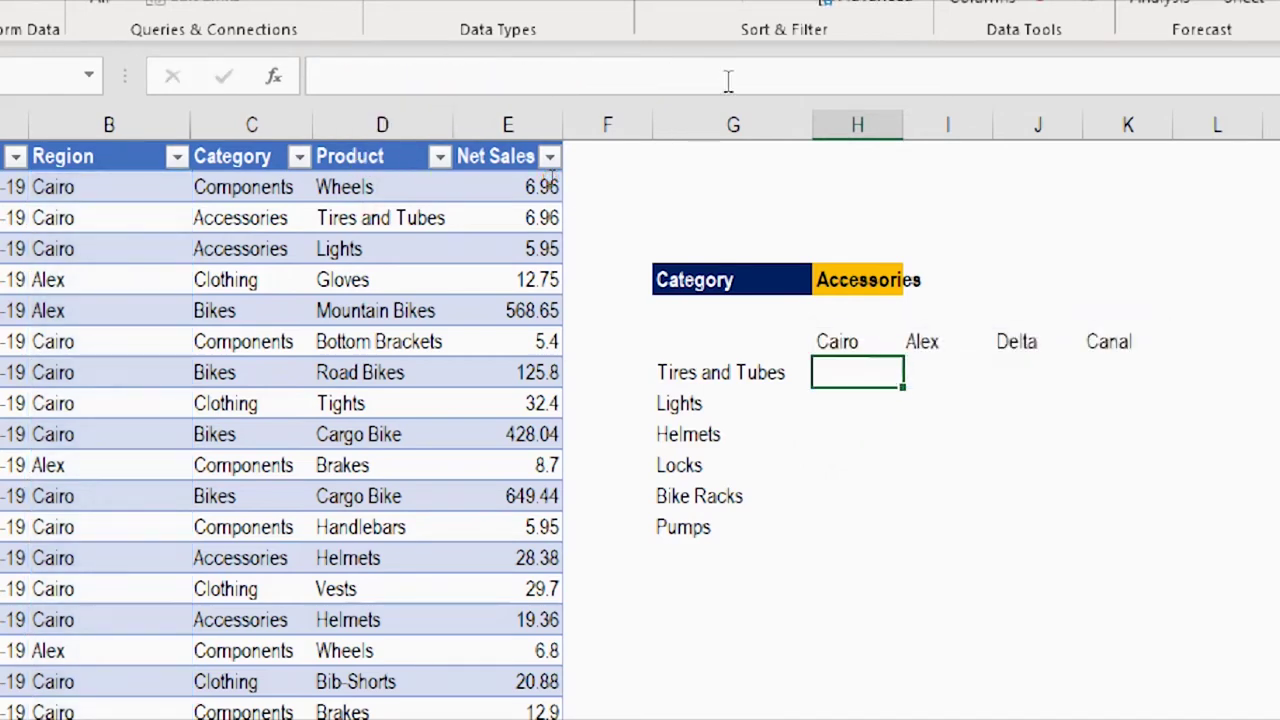
Step: Add the header Total in cell L7, directly after the last region
{"action": "key", "text": "Up"}
{"action": "key", "text": "Right"}
{"action": "key", "text": "Right"}
{"action": "key", "text": "Right"}
{"action": "key", "text": "Right"}
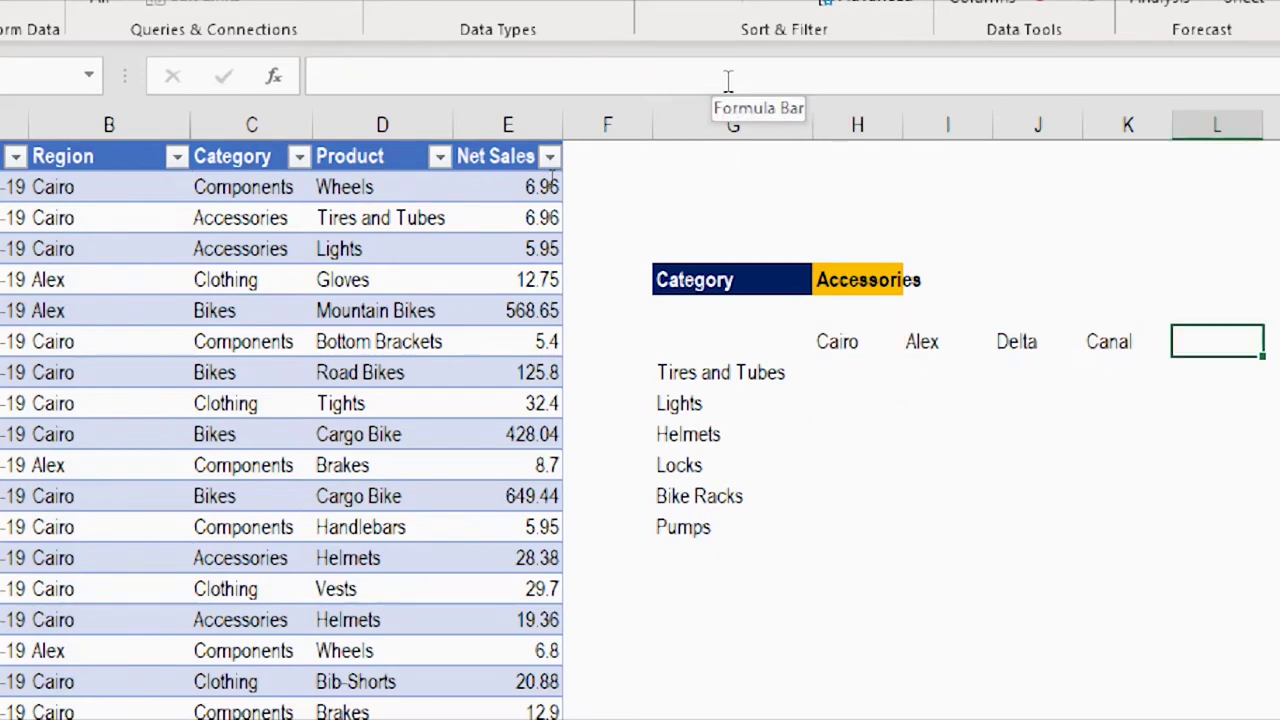
{"action": "type", "text": "Total"}
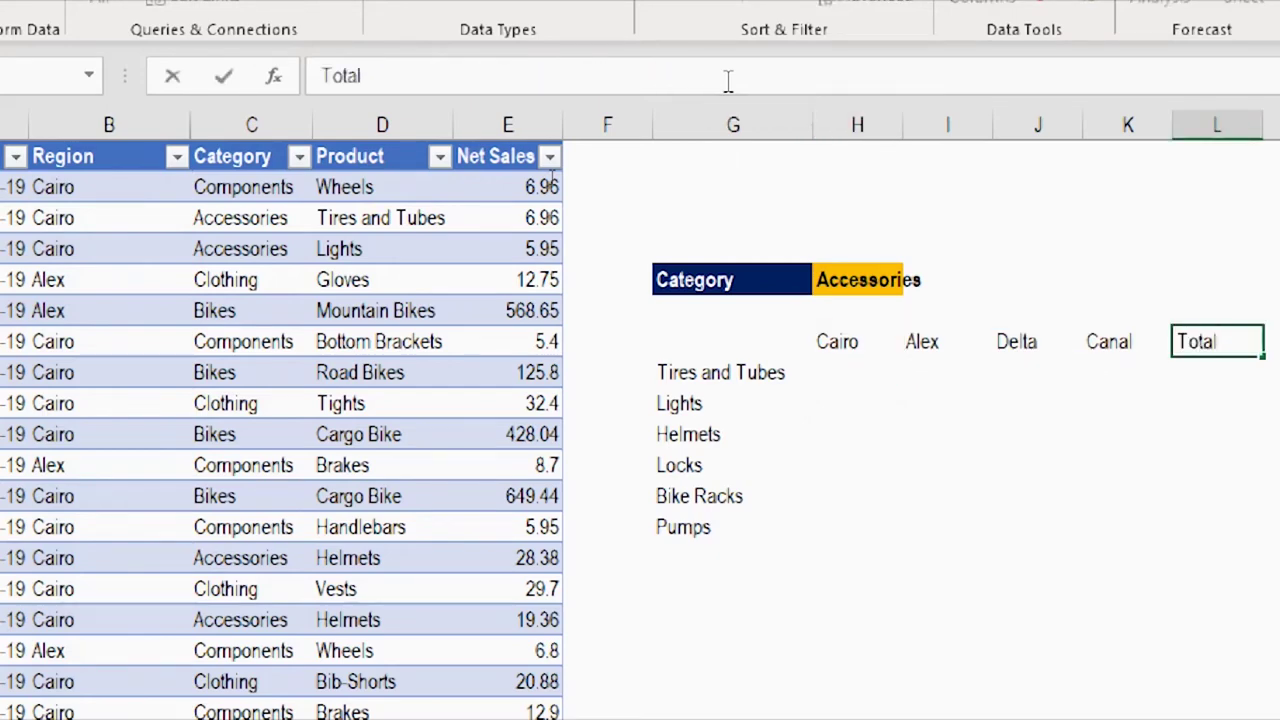
{"action": "key", "text": "Return"}
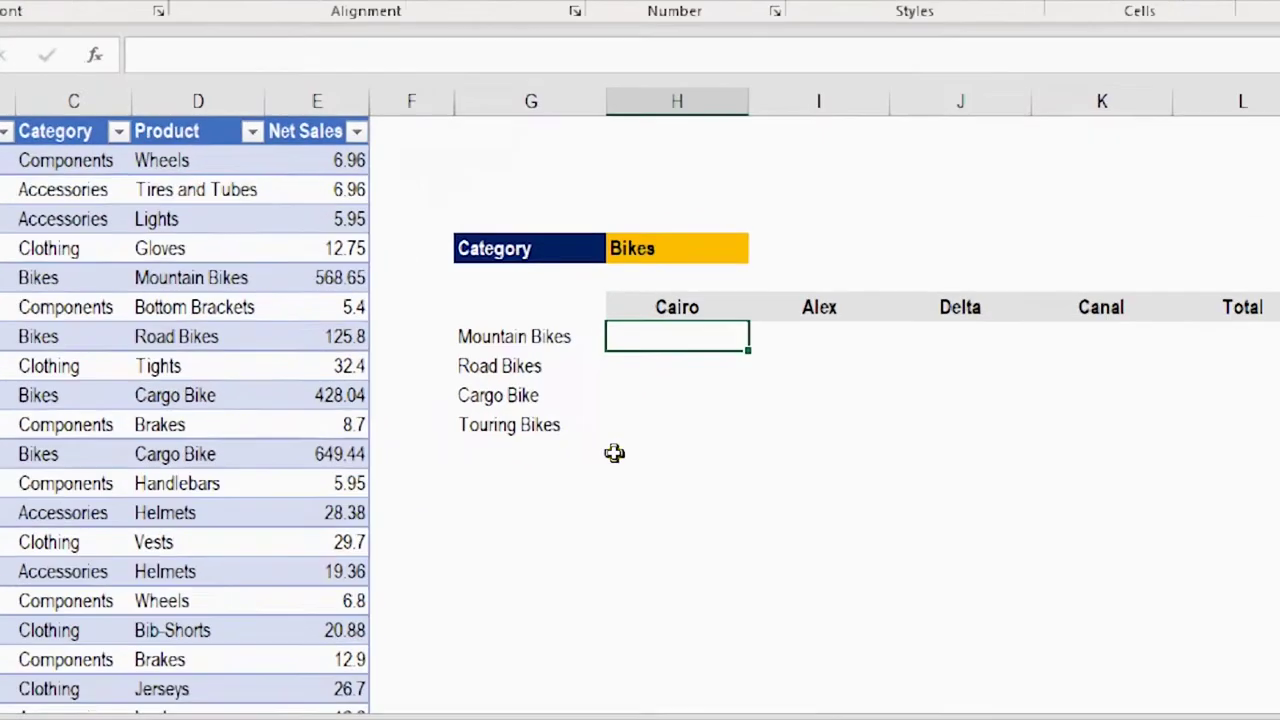
Step: Start a SUMIFS formula in H8 that sums Sales_PT[Net Sales] with Sales_PT[Product] matched to the spilled product list G8#
{"action": "type", "text": "="}
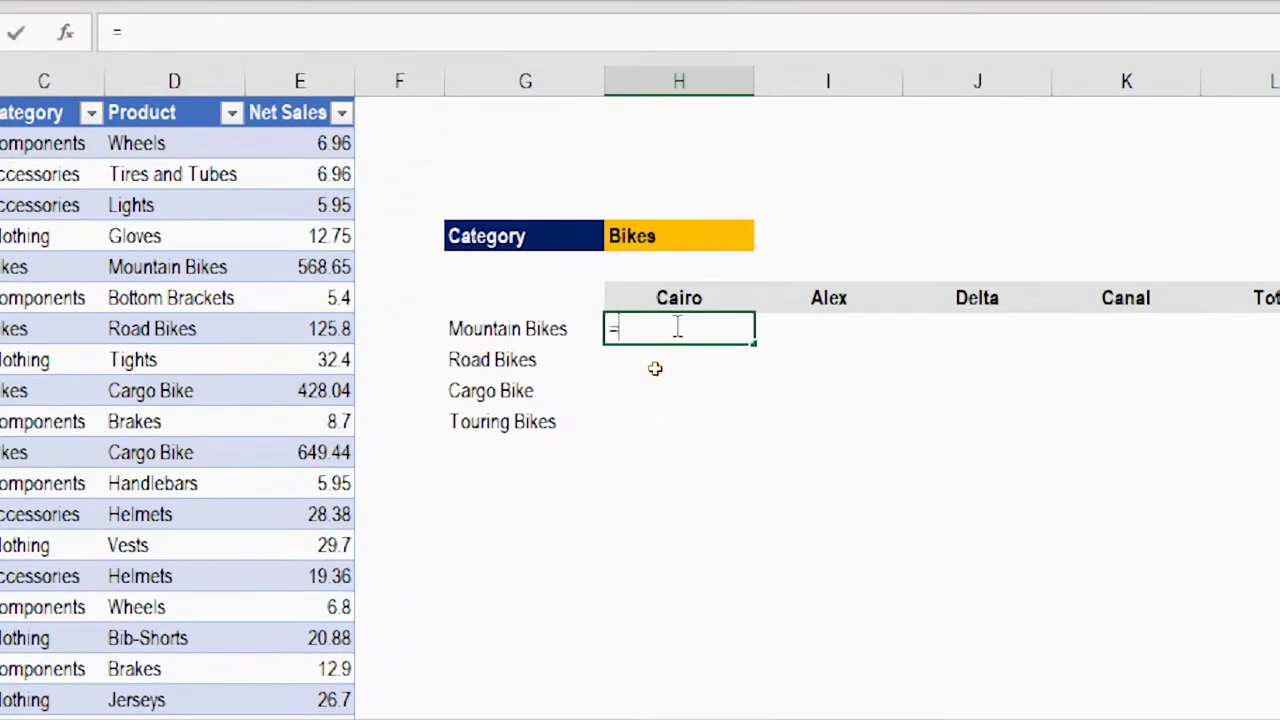
{"action": "type", "text": "sumifs"}
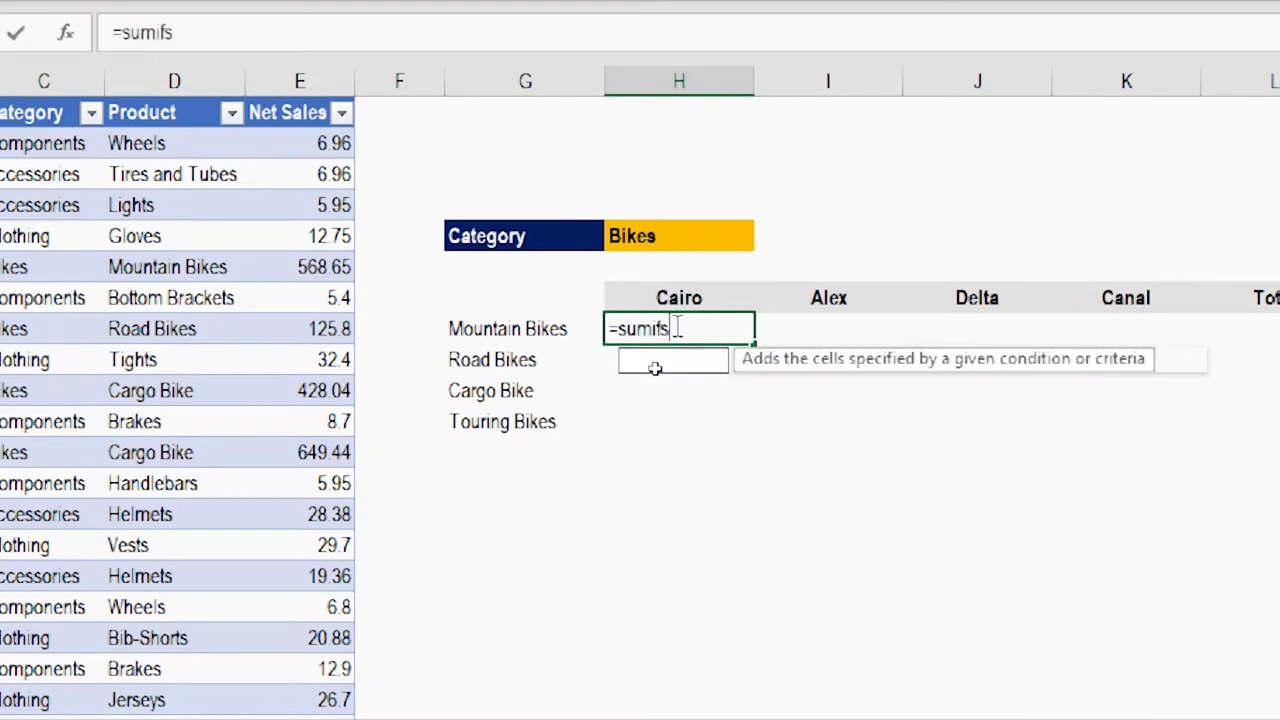
{"action": "key", "text": "Tab"}
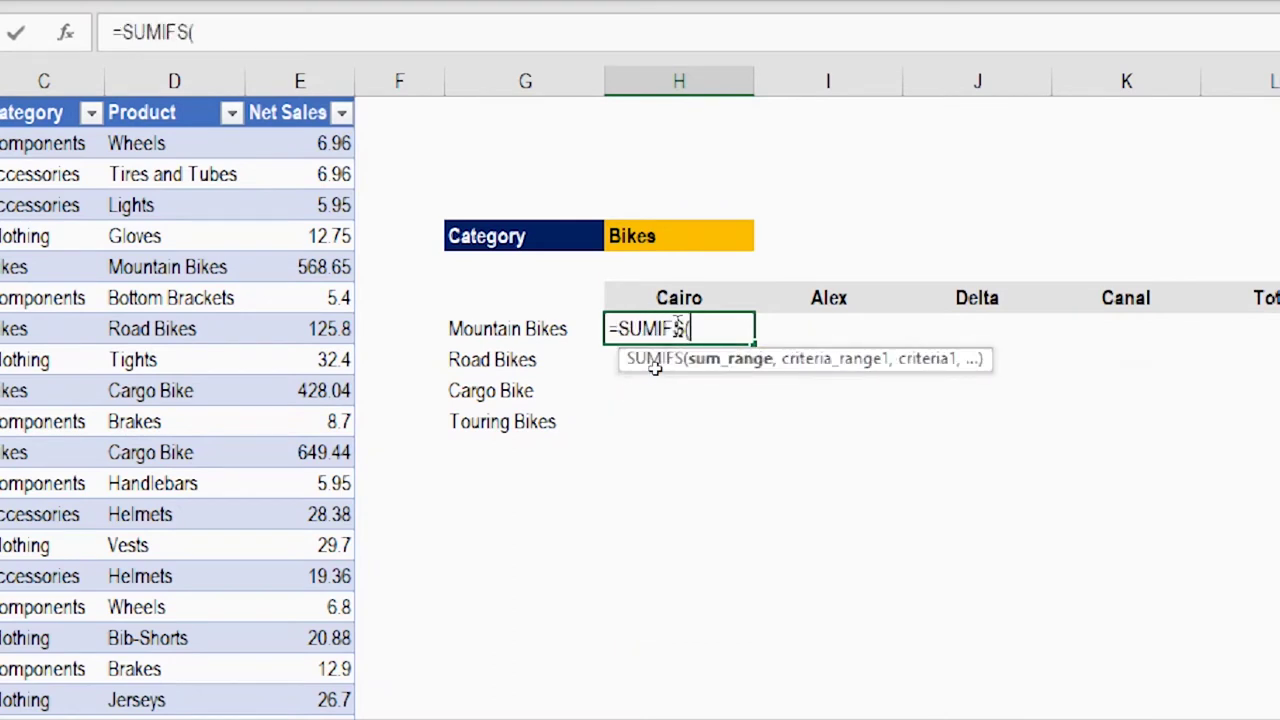
{"action": "left_click", "coordinate": [297, 97]}
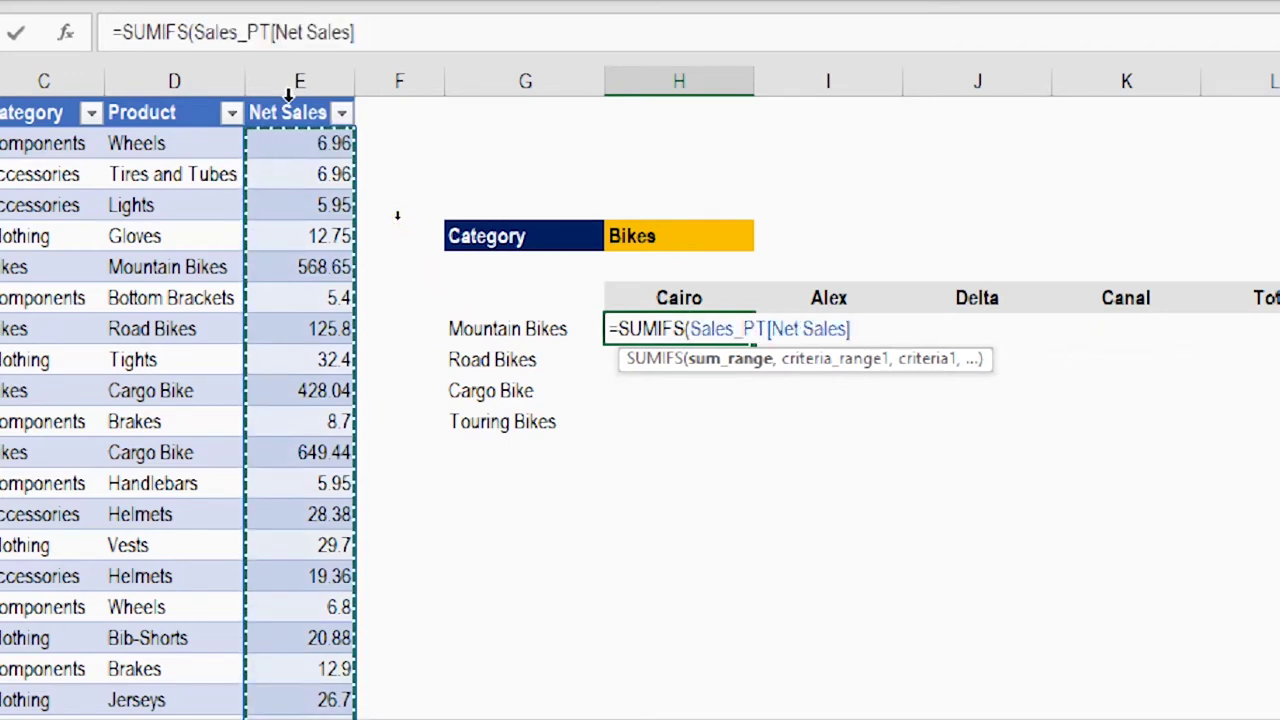
{"action": "type", "text": ","}
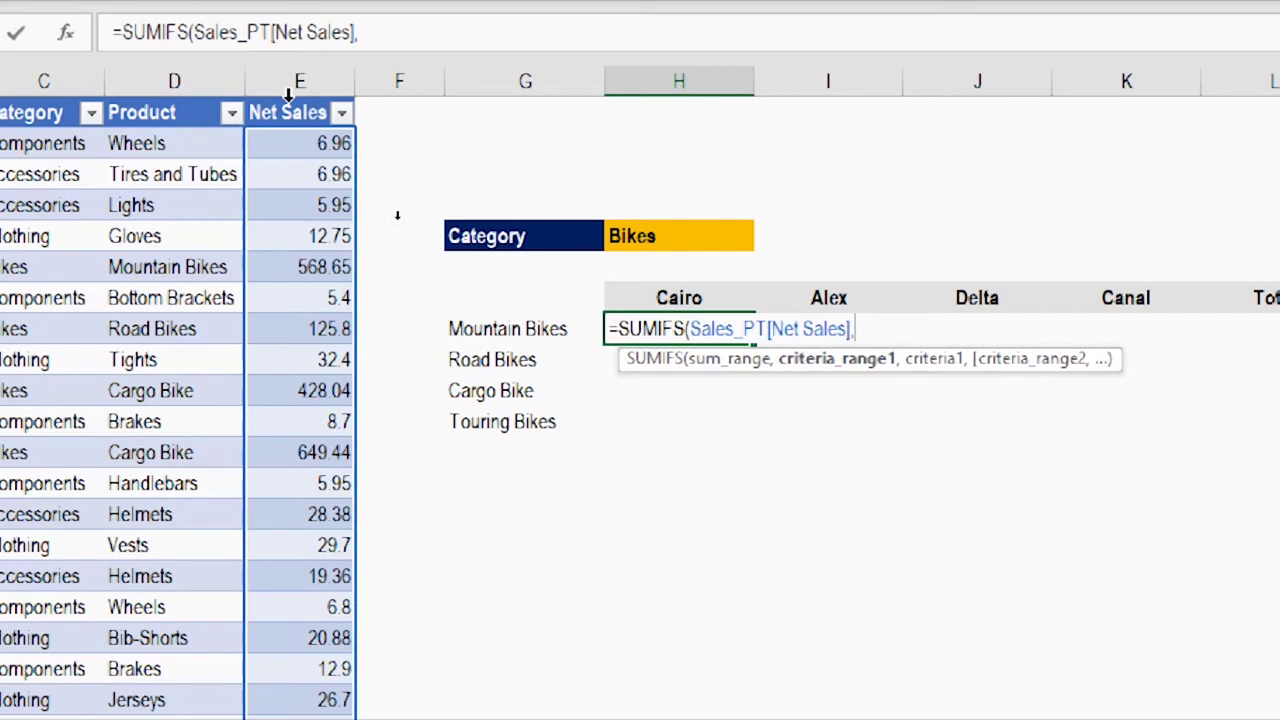
{"action": "left_click", "coordinate": [174, 97]}
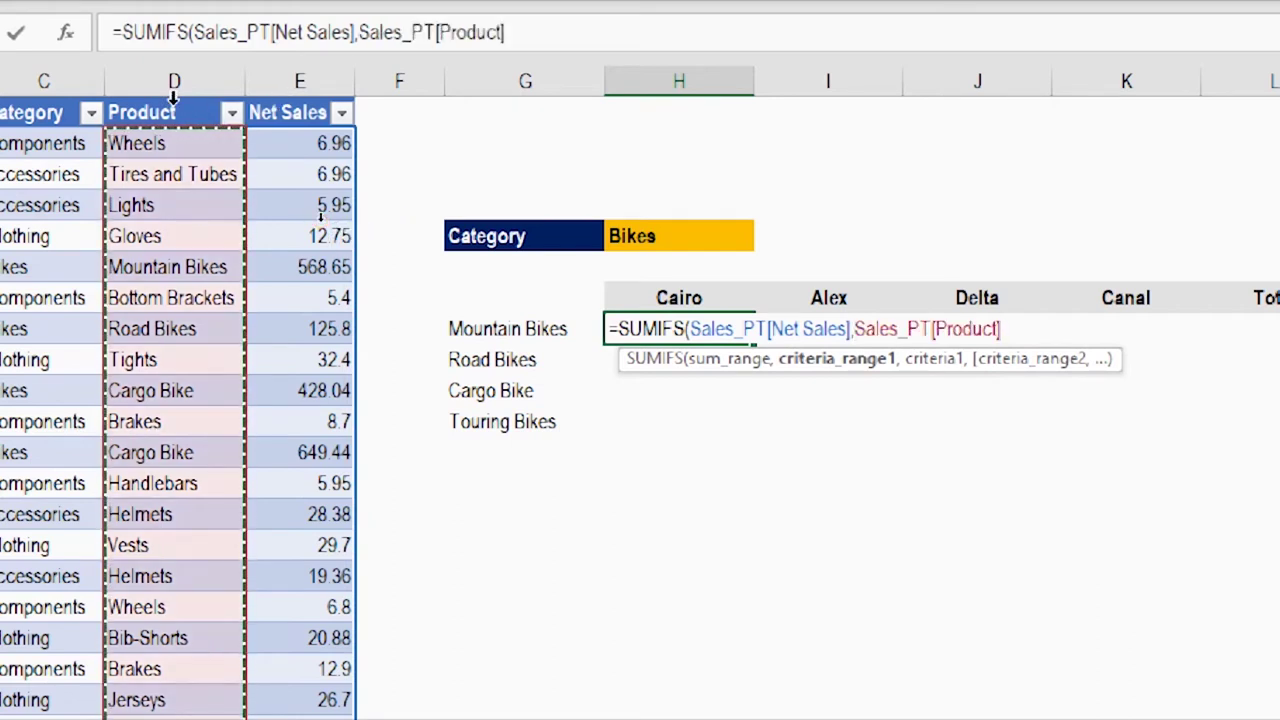
{"action": "type", "text": ","}
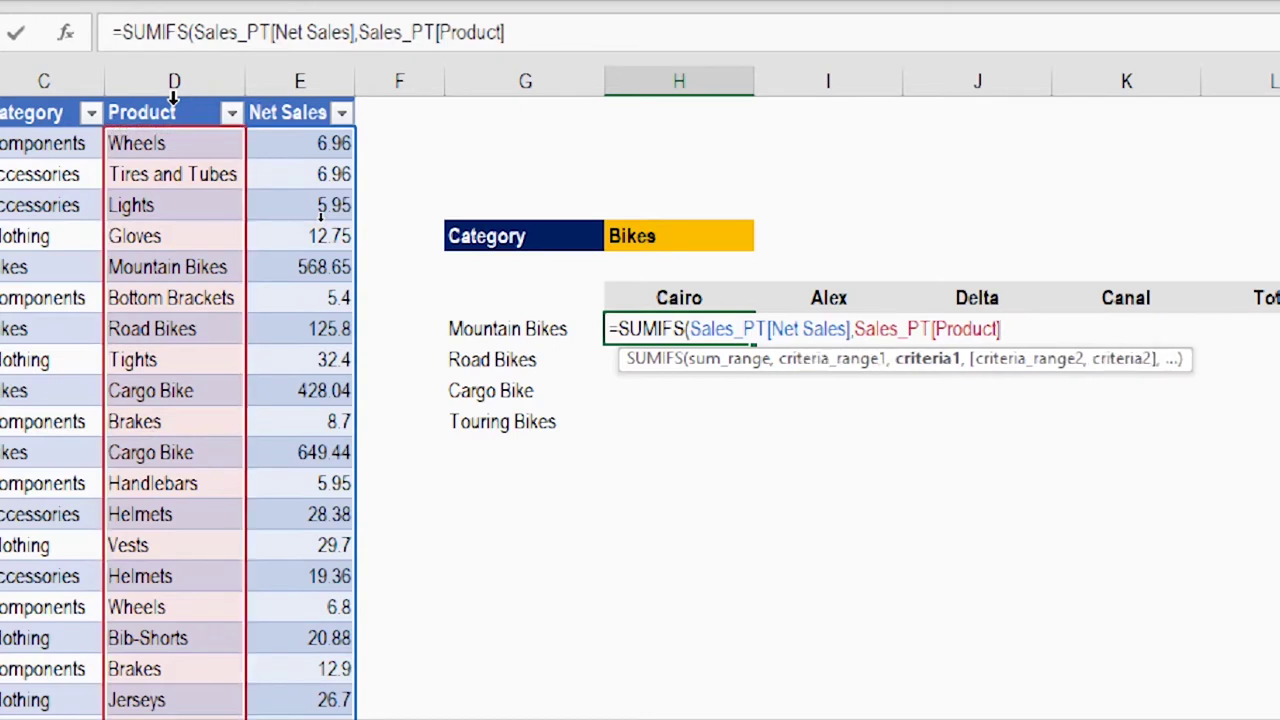
{"action": "left_click", "coordinate": [490, 333]}
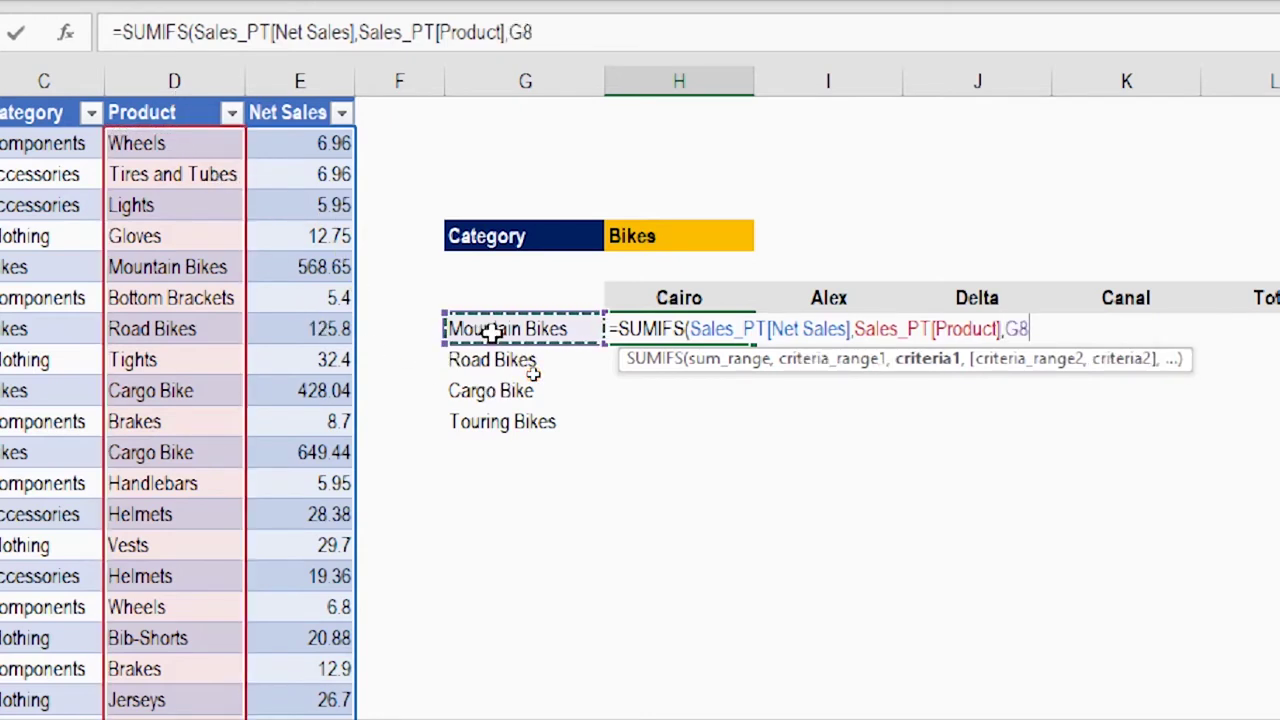
{"action": "left_click", "coordinate": [567, 36]}
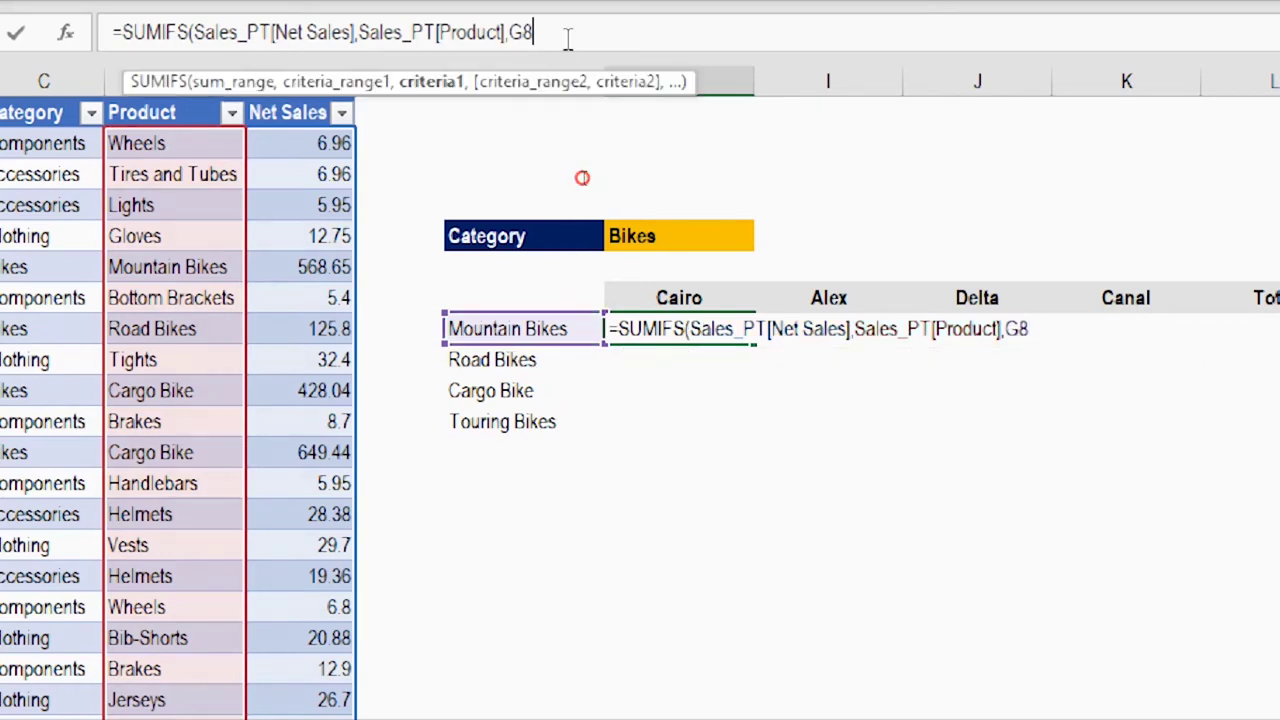
{"action": "type", "text": "#"}
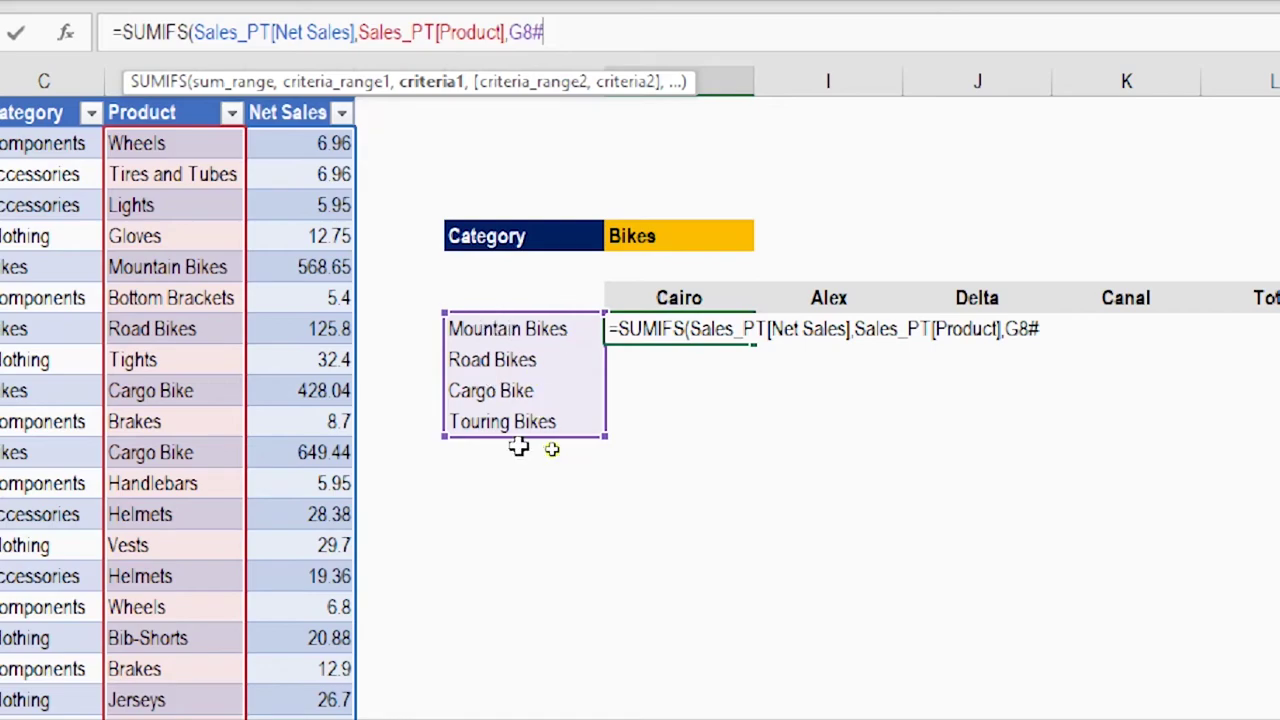
{"action": "type", "text": ","}
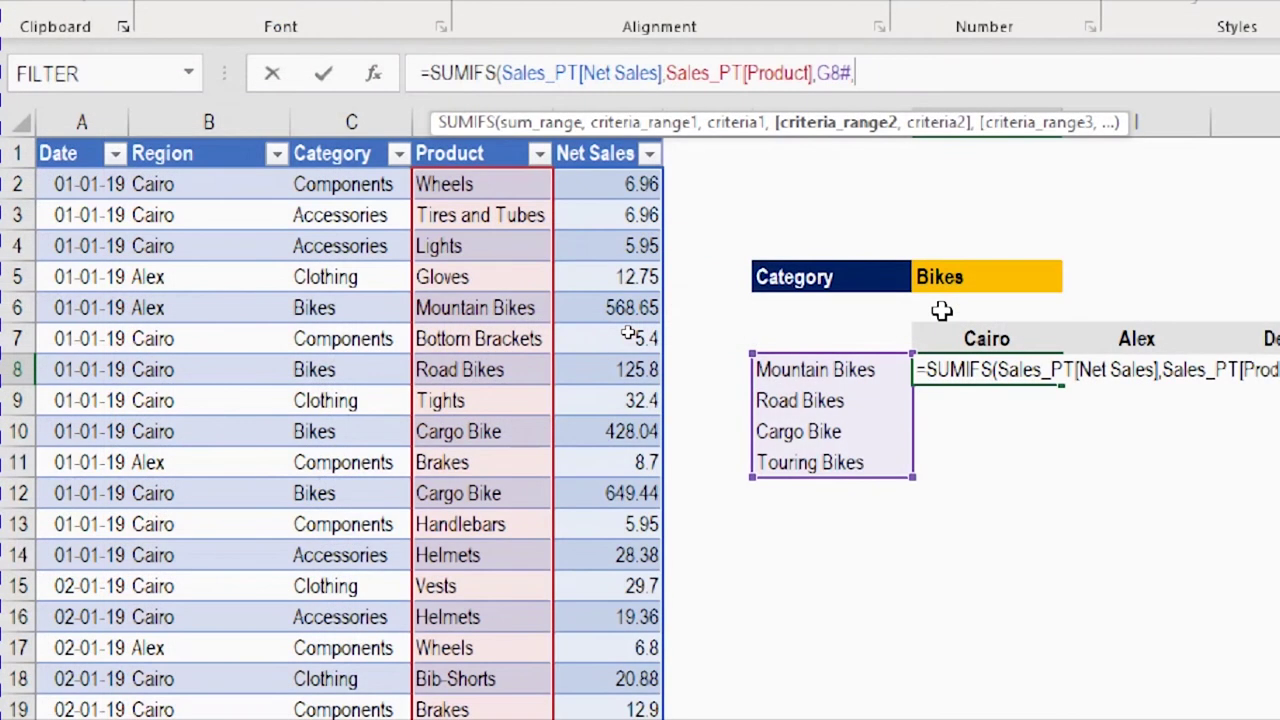
Step: Complete the H8 formula with the second criterion, Sales_PT[Region] matched to the spilled region headers H7#
{"action": "left_click", "coordinate": [195, 135]}
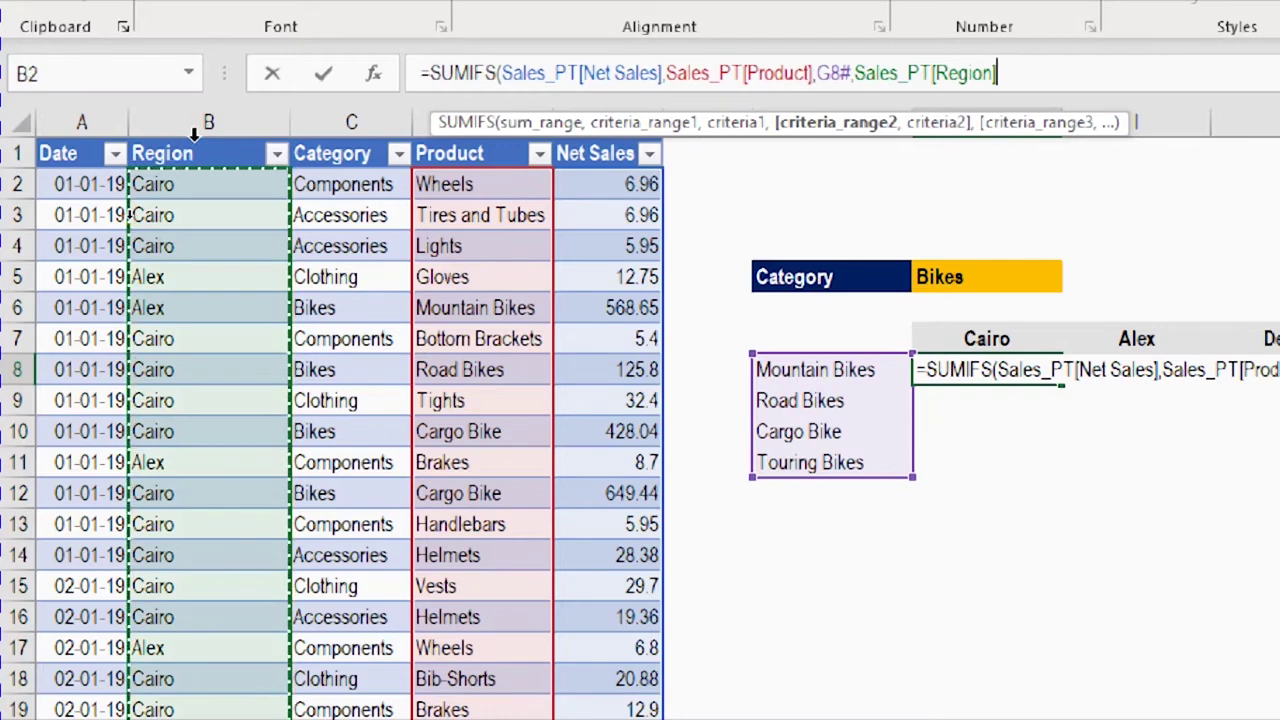
{"action": "type", "text": ","}
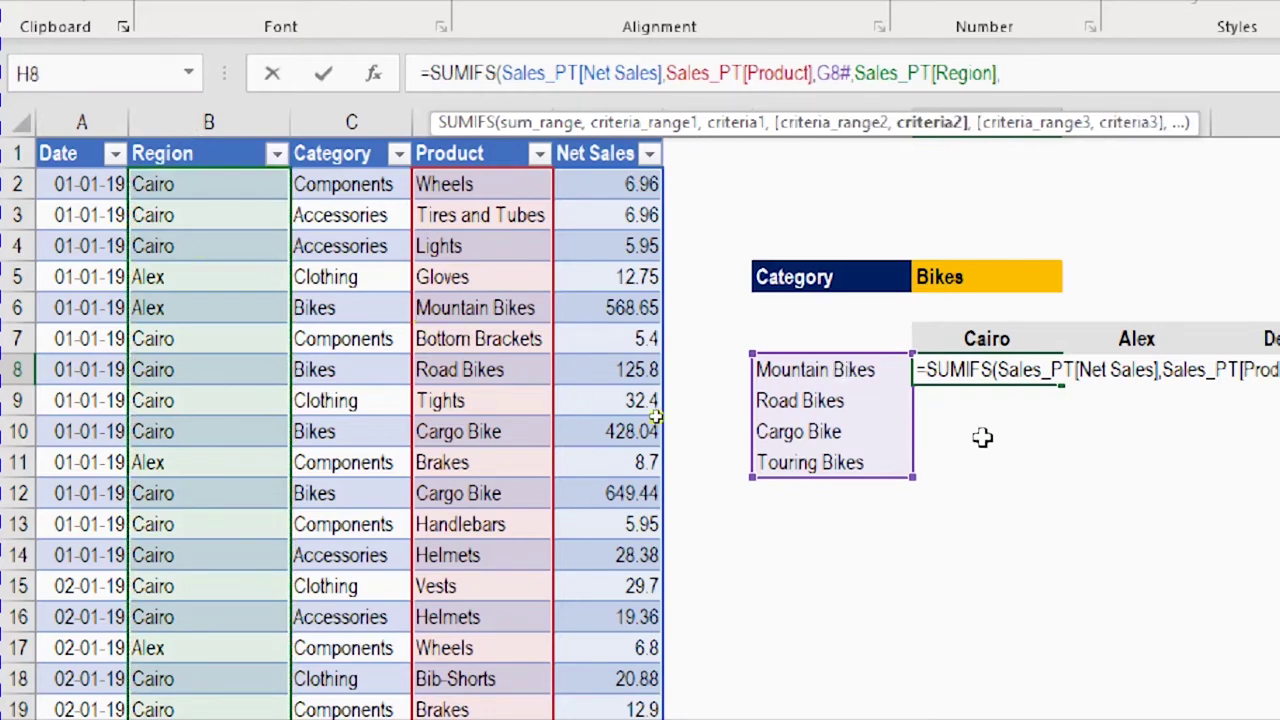
{"action": "left_click", "coordinate": [997, 339]}
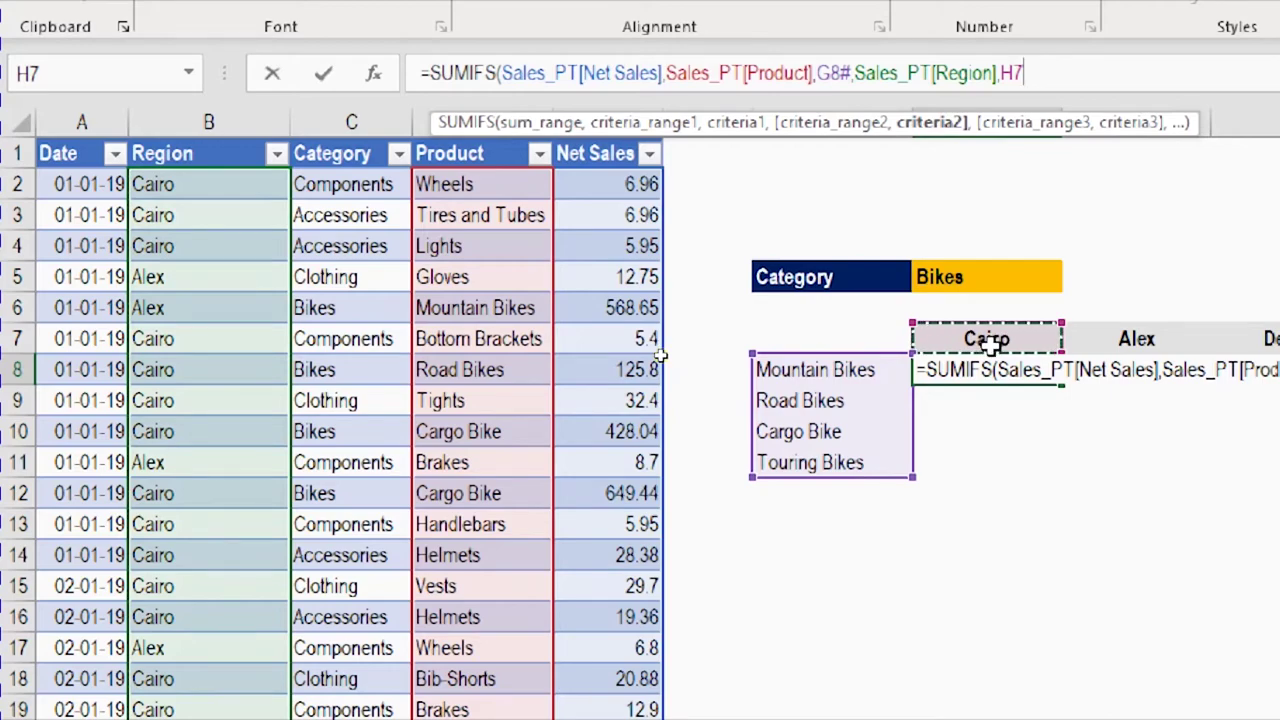
{"action": "type", "text": "#"}
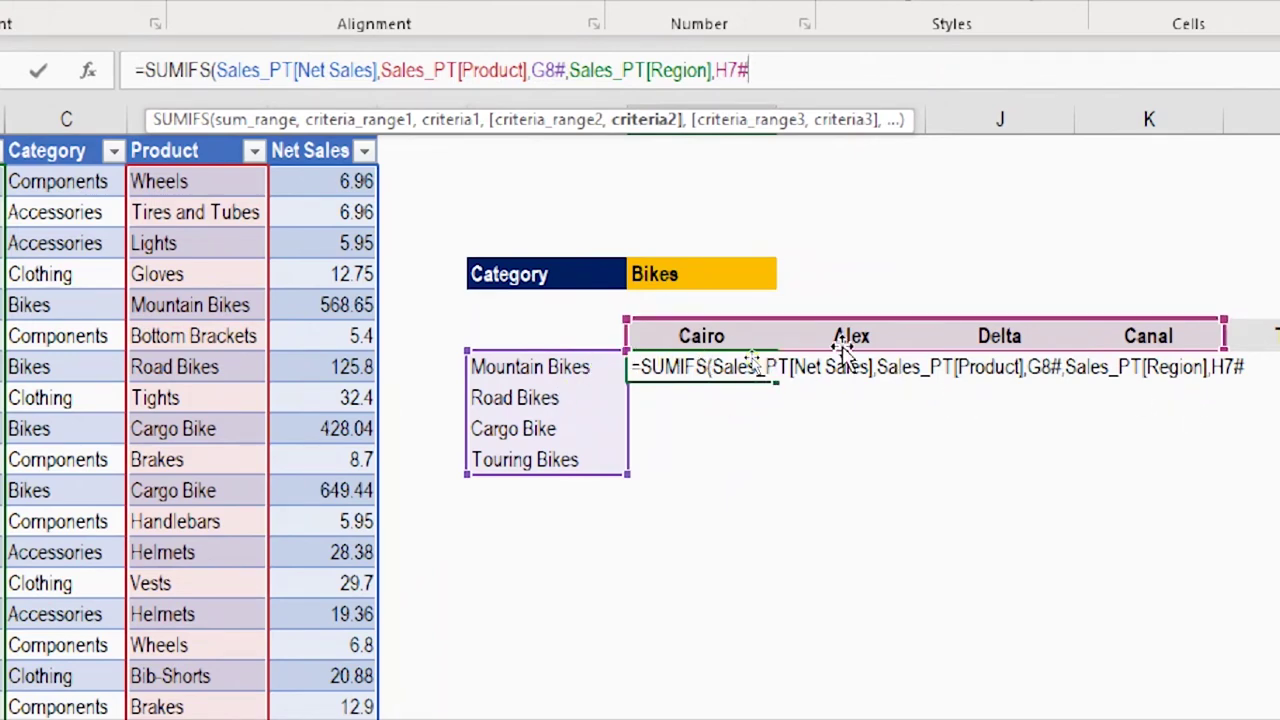
{"action": "type", "text": ")"}
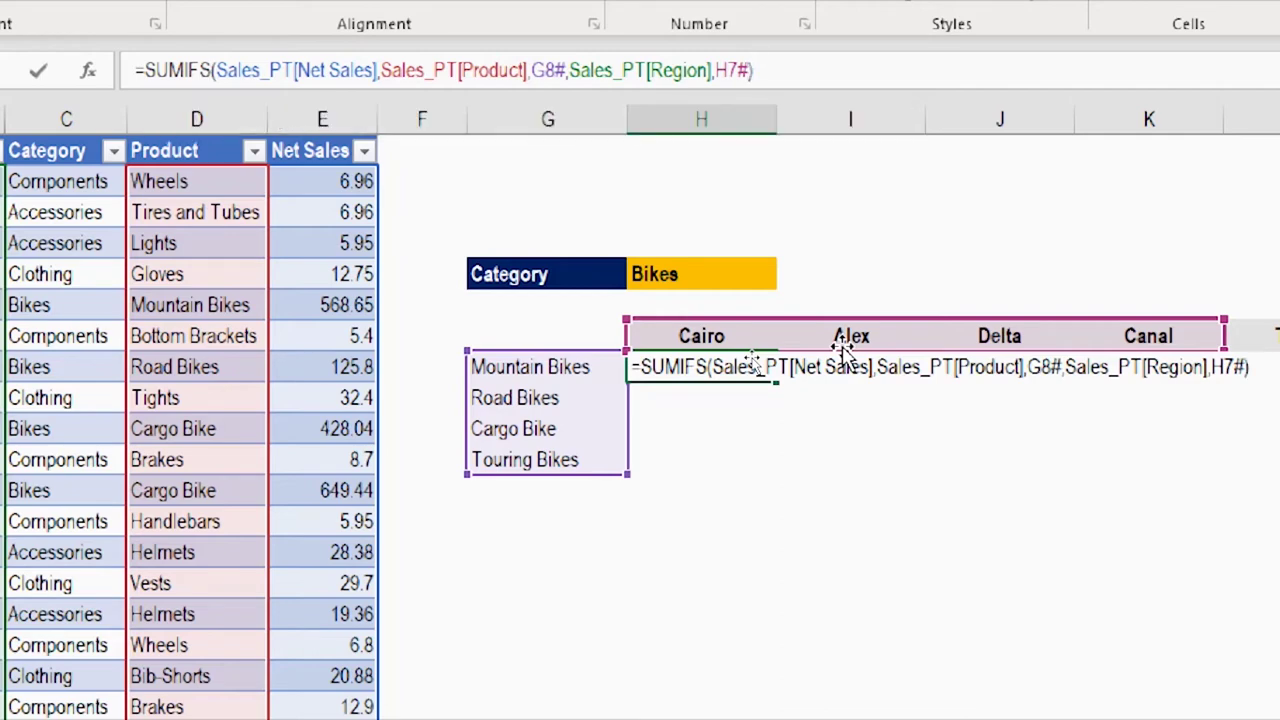
{"action": "key", "text": "Return"}
{"action": "key", "text": "Right"}
{"action": "key", "text": "Right"}
{"action": "key", "text": "Right"}
{"action": "key", "text": "Right"}
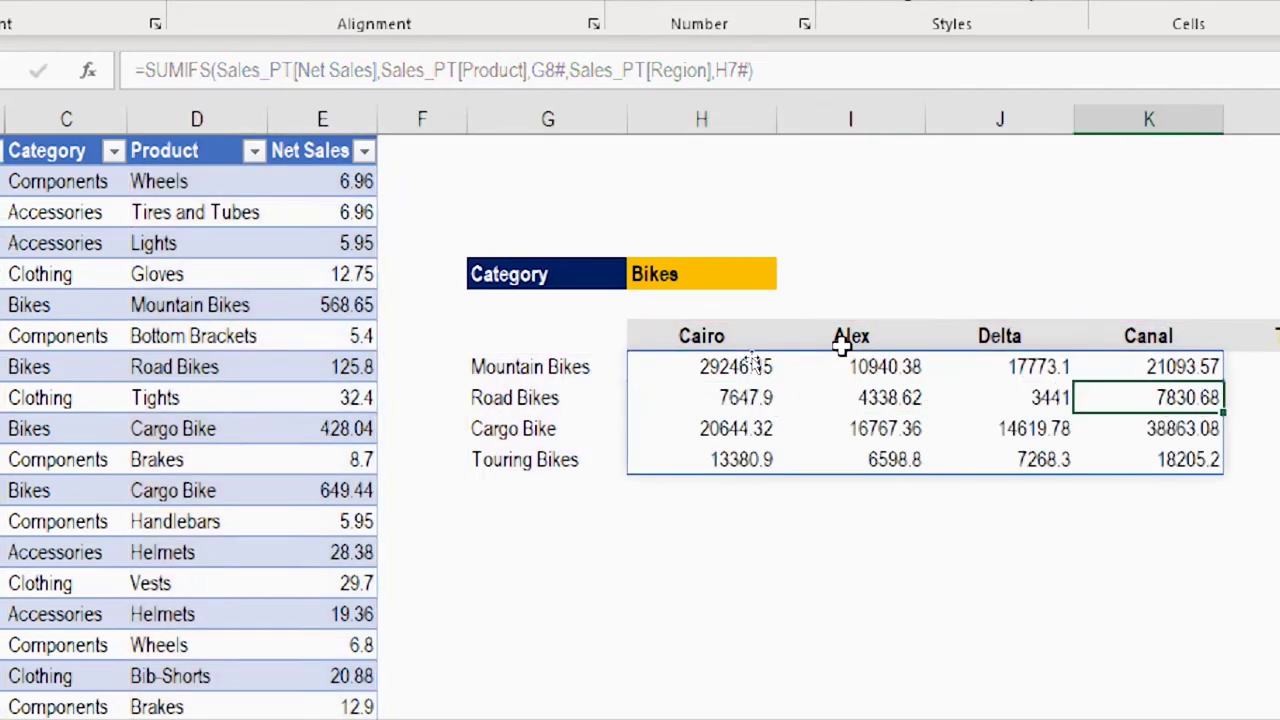
{"action": "key", "text": "Left"}
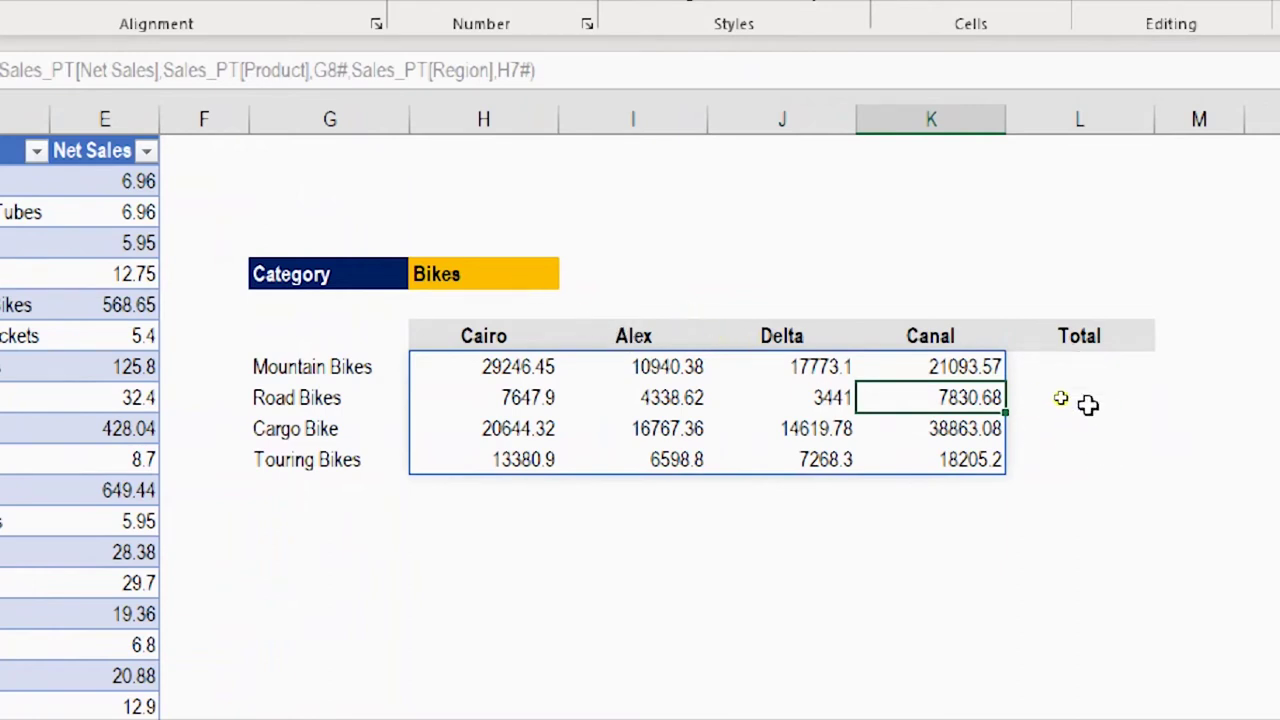
Step: Switch the report's category in H5 to Accessories
{"action": "left_click", "coordinate": [450, 278]}
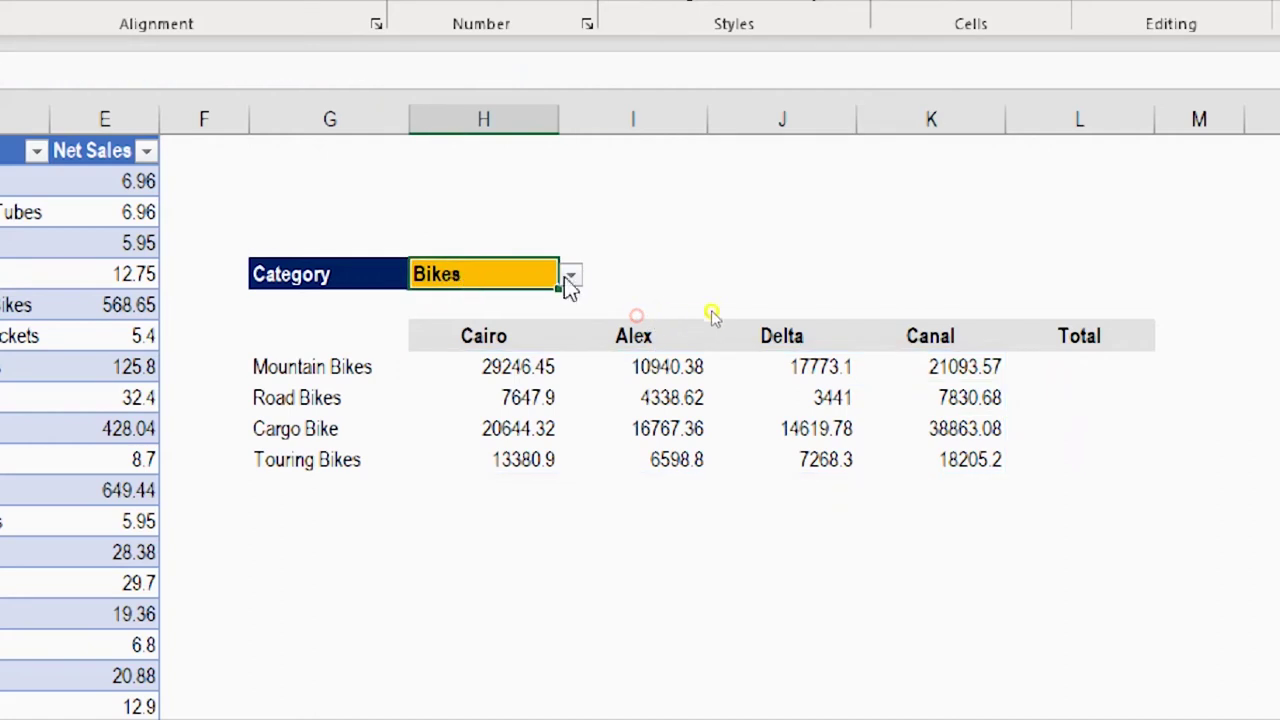
{"action": "left_click", "coordinate": [571, 276]}
{"action": "left_click", "coordinate": [530, 296]}
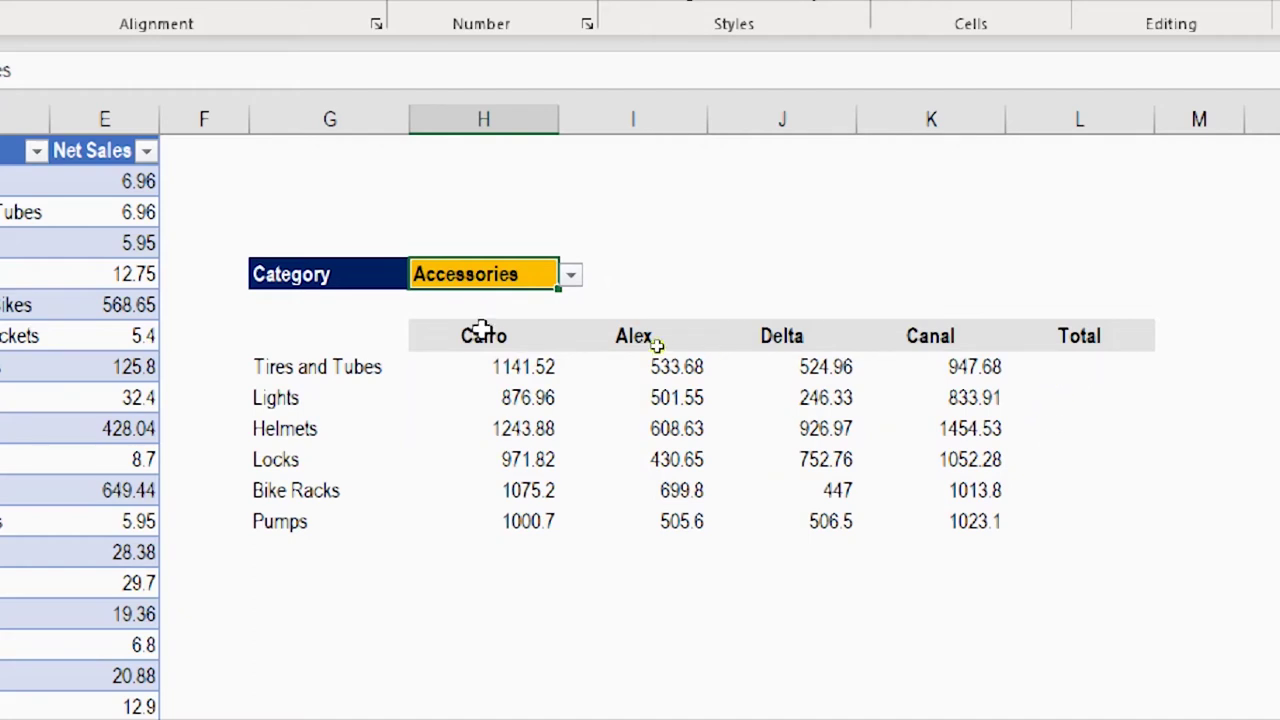
Step: Copy the H8 formula into L8 without its region criterion, as =SUMIFS(Sales_PT[Net Sales],Sales_PT[Product],G8#)
{"action": "left_click", "coordinate": [503, 367]}
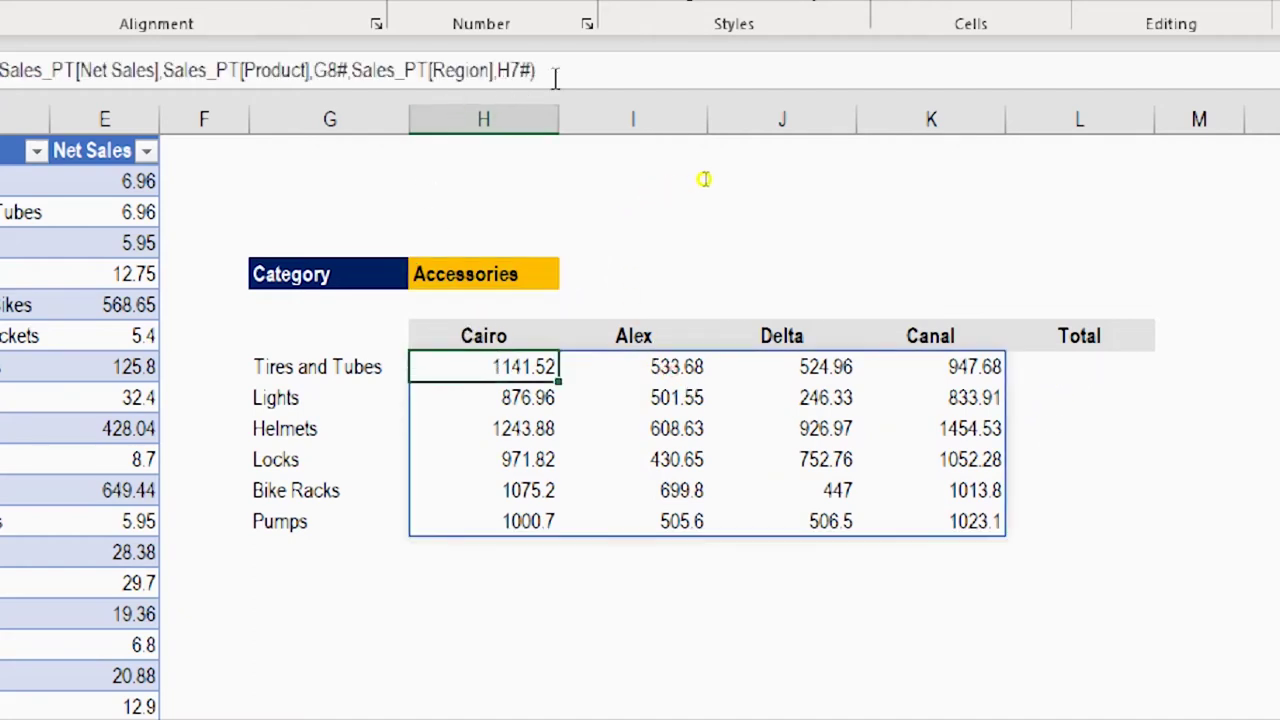
{"action": "left_click_drag", "start_coordinate": [556, 70], "coordinate": [34, 42]}
{"action": "key", "text": "Escape"}
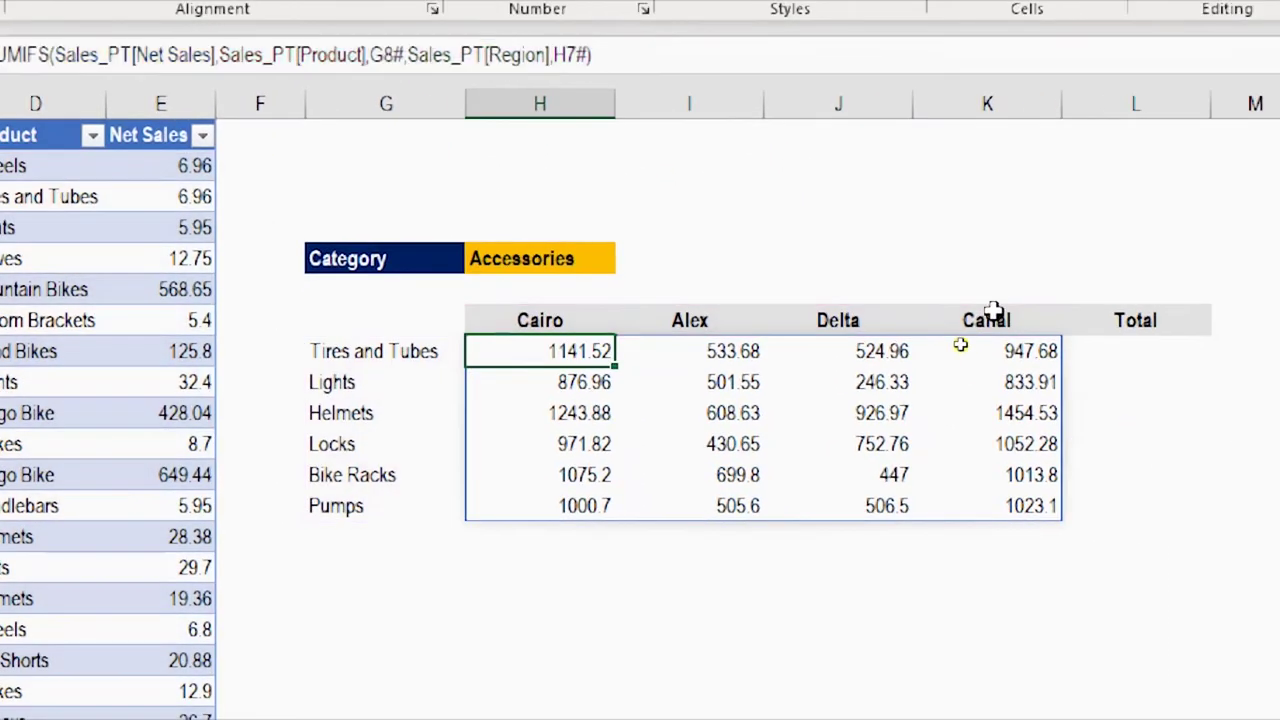
{"action": "left_click", "coordinate": [1186, 358]}
{"action": "double_click", "coordinate": [1113, 352]}
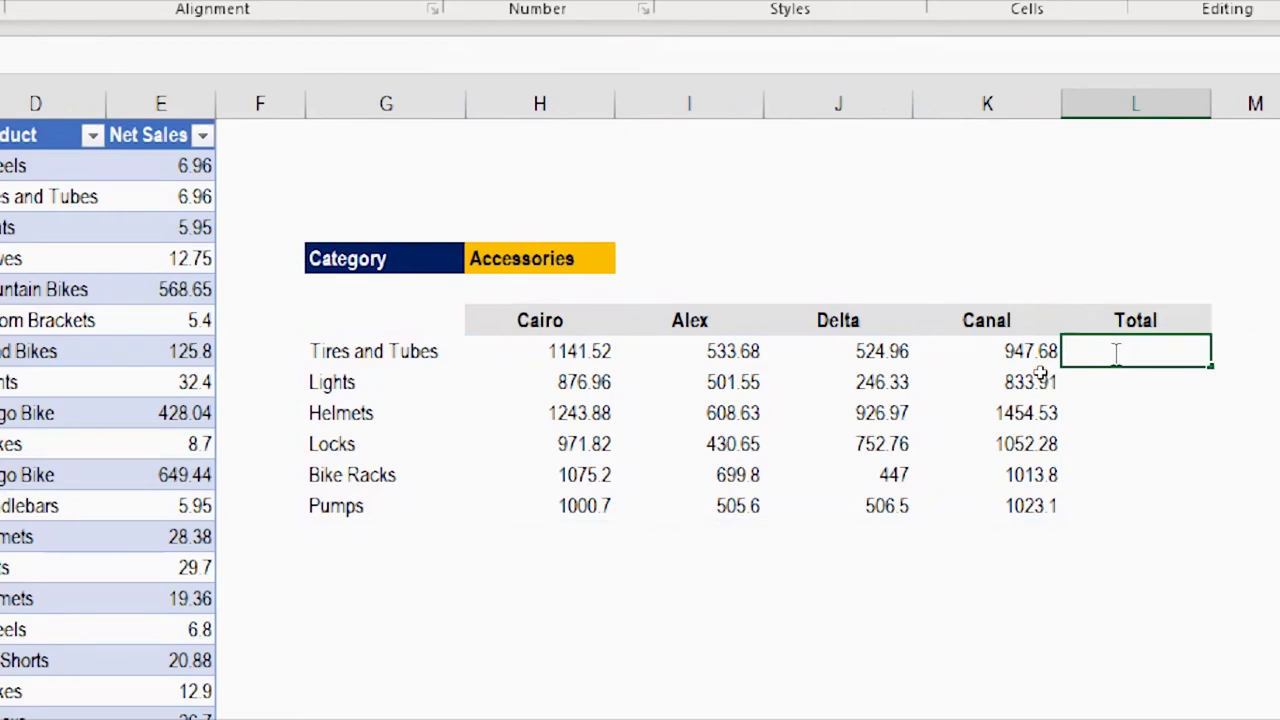
{"action": "type", "text": "=SUMIFS(Sales_PT[Net Sales], Sales_PT[Product],G8#,Sales_PT[Region],H7#)"}
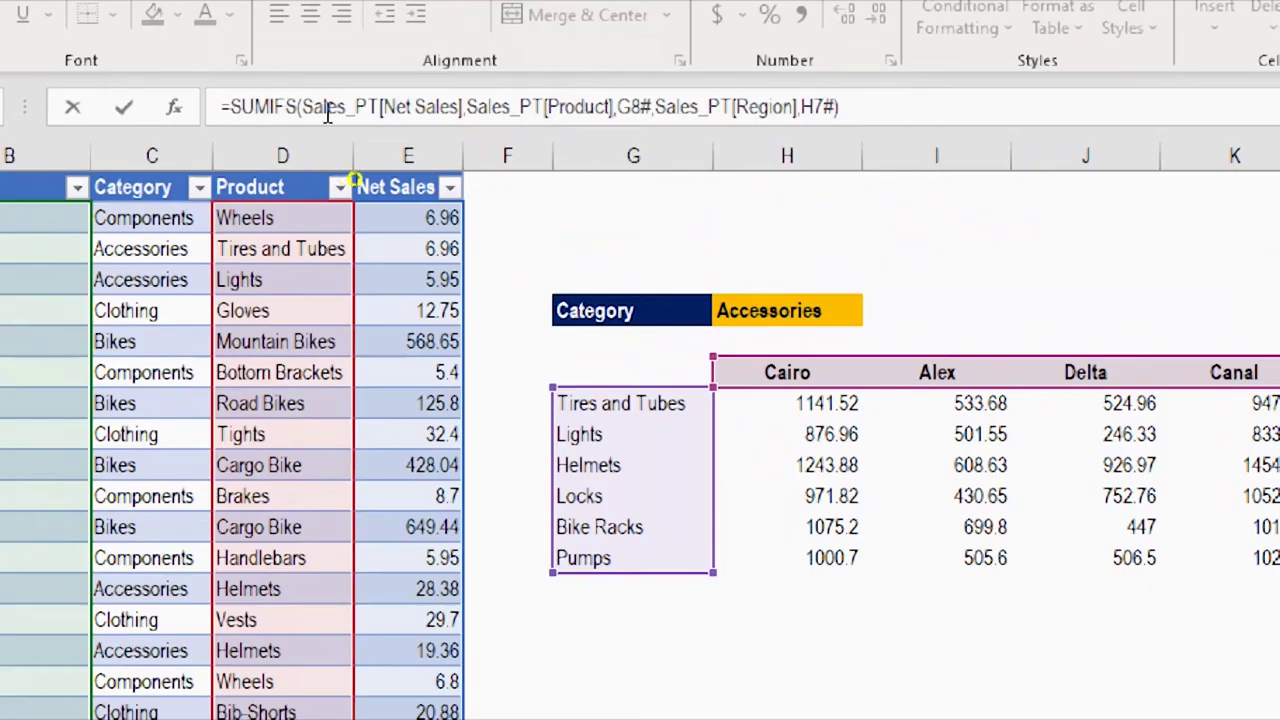
{"action": "left_click_drag", "start_coordinate": [856, 110], "coordinate": [652, 107]}
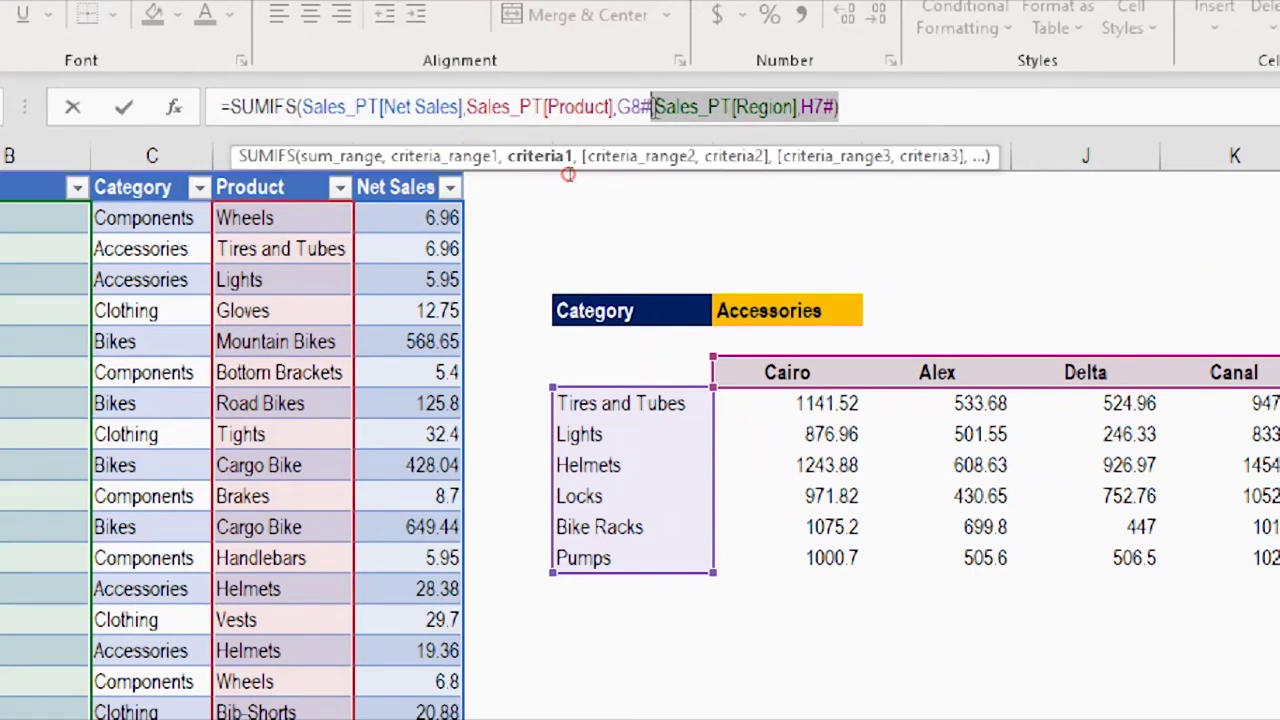
{"action": "key", "text": "BackSpace"}
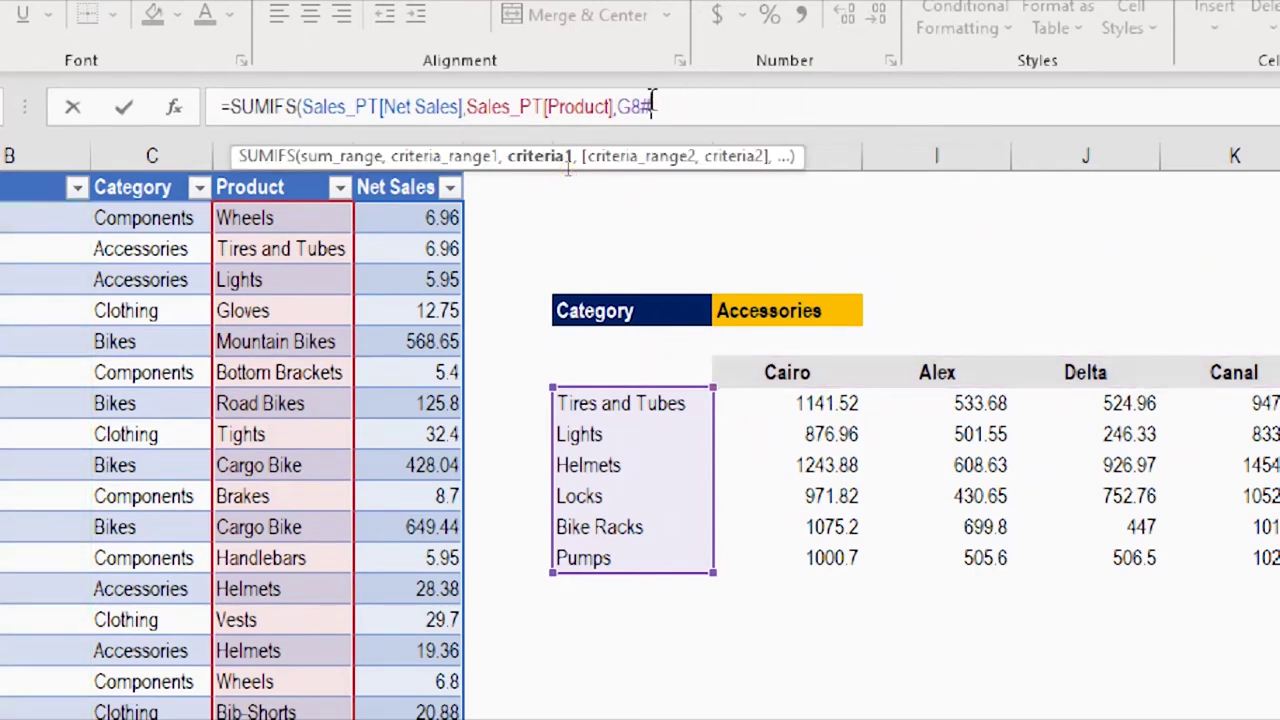
{"action": "key", "text": "Return"}
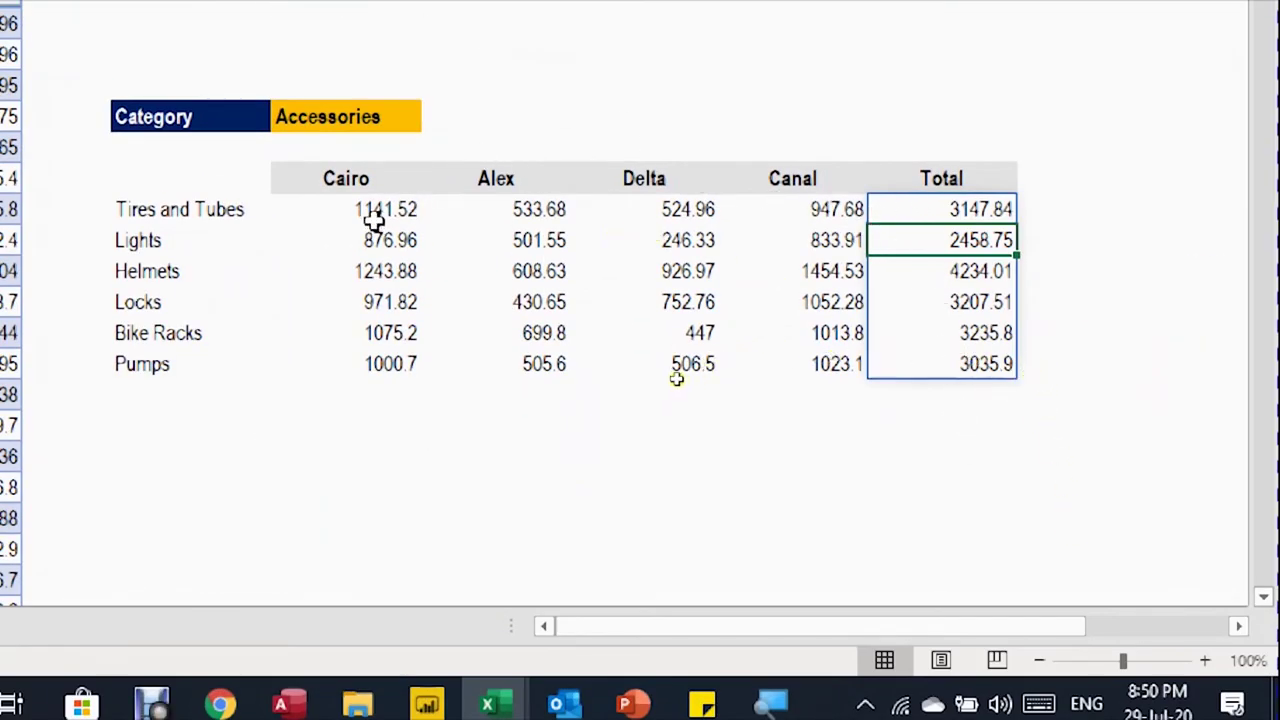
Step: Check the regional sums of the Tires and Tubes and Bike Racks rows against the Total column, and select the report values
{"action": "mouse_move", "coordinate": [372, 212]}
{"action": "left_mouse_down"}
{"action": "mouse_move", "coordinate": [676, 374]}
{"action": "mouse_move", "coordinate": [808, 209]}
{"action": "left_mouse_up"}
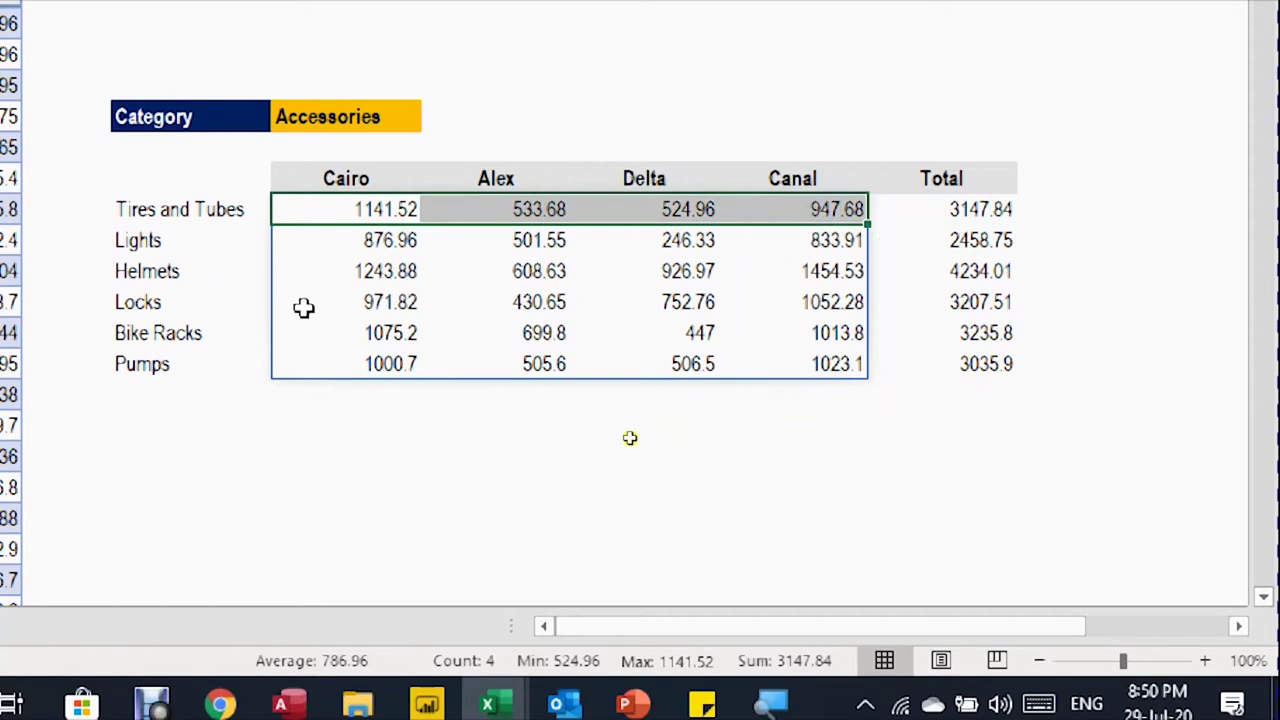
{"action": "left_click_drag", "start_coordinate": [358, 336], "coordinate": [786, 322]}
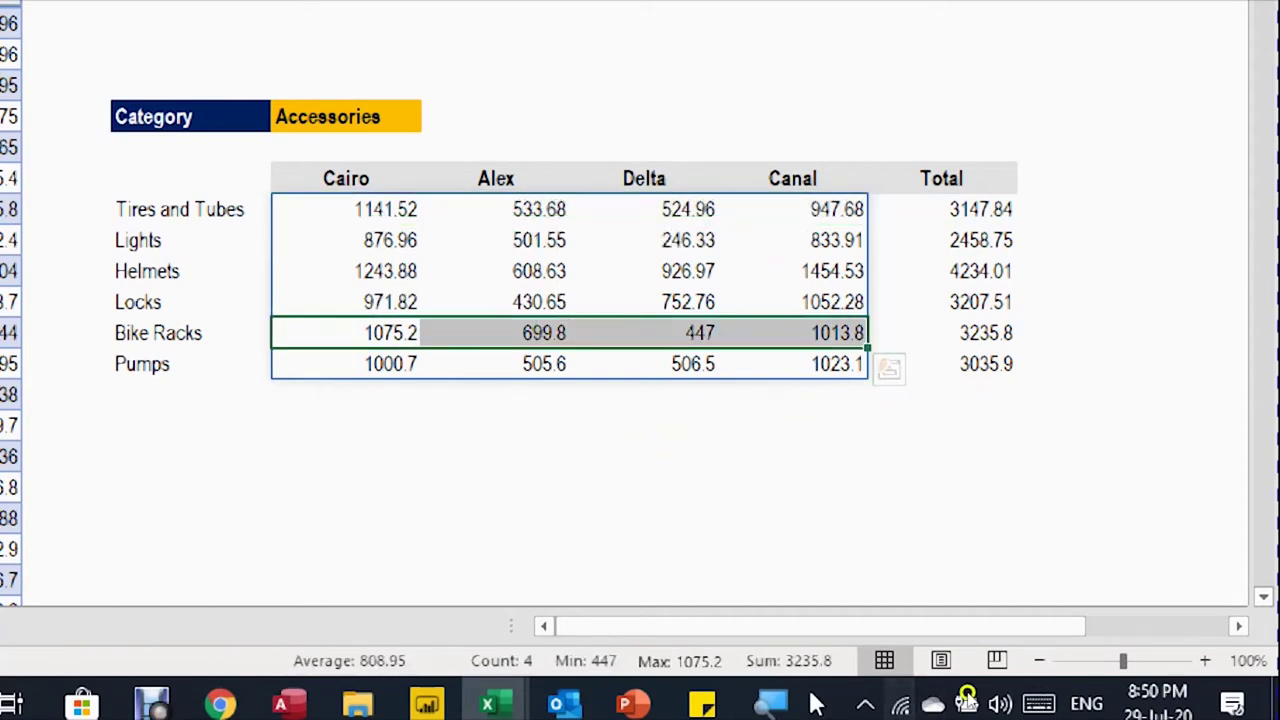
{"action": "left_click_drag", "start_coordinate": [372, 209], "coordinate": [1015, 533]}
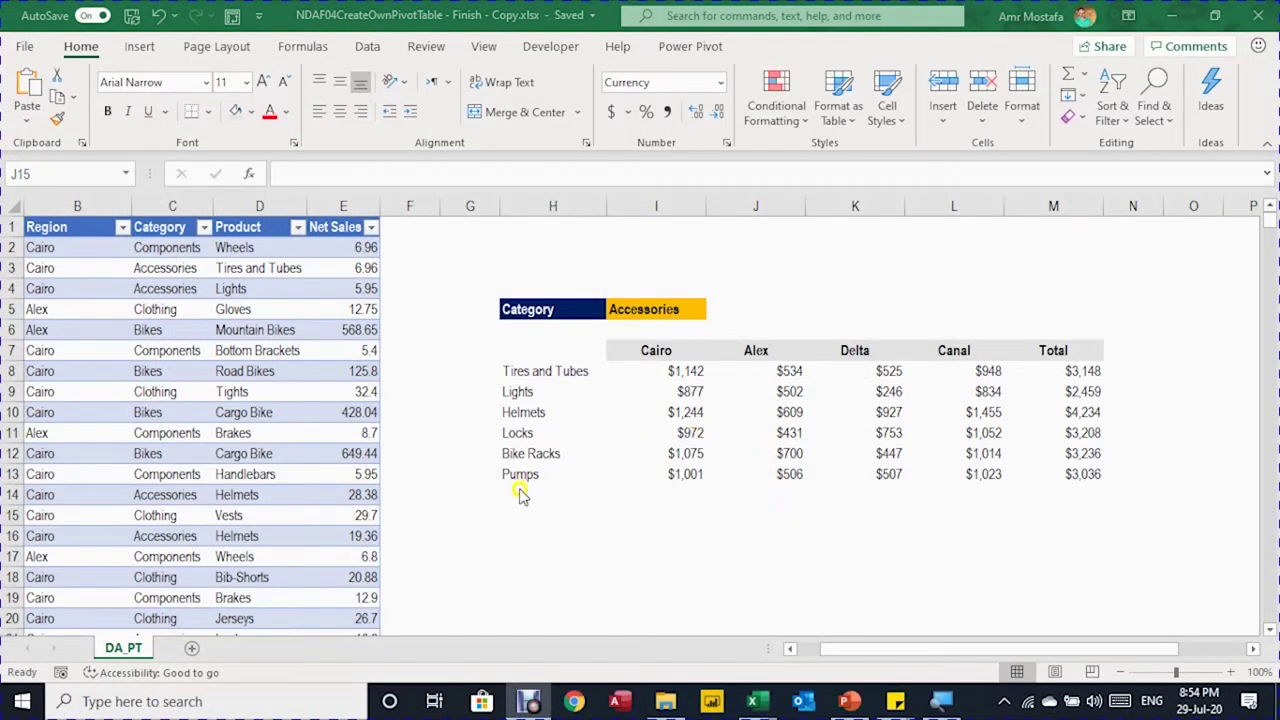
Step: Examine the empty cells I14:L14 and M14 beneath the region and Total columns
{"action": "left_click_drag", "start_coordinate": [685, 490], "coordinate": [976, 493]}
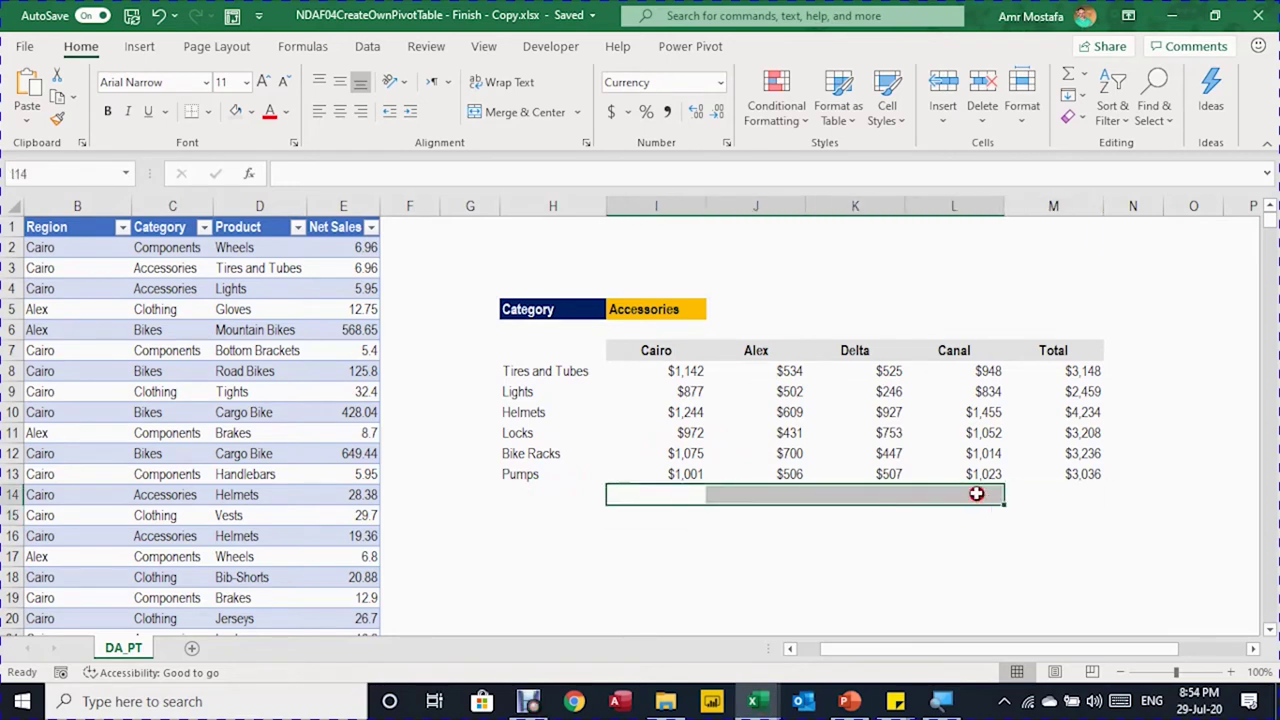
{"action": "left_click", "coordinate": [1060, 489]}
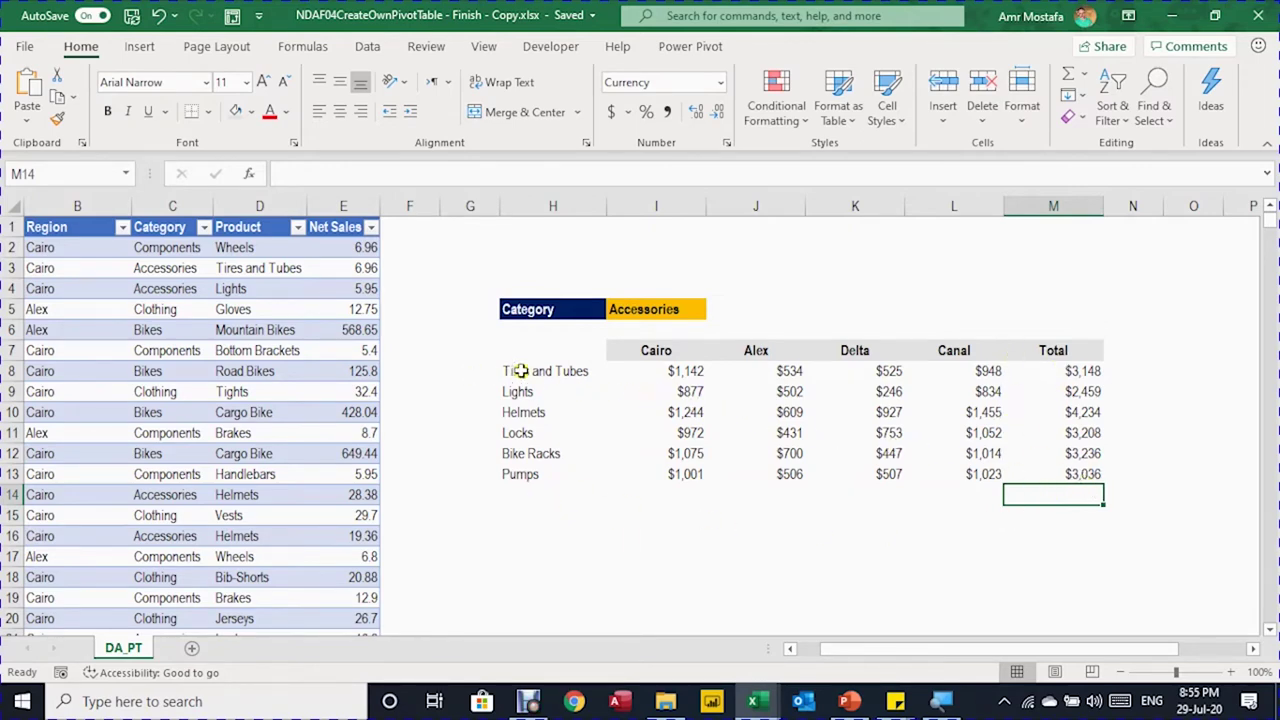
Step: Examine the product names in H8:H13 and the empty cells G8:G13 beside them
{"action": "left_click_drag", "start_coordinate": [521, 371], "coordinate": [540, 476]}
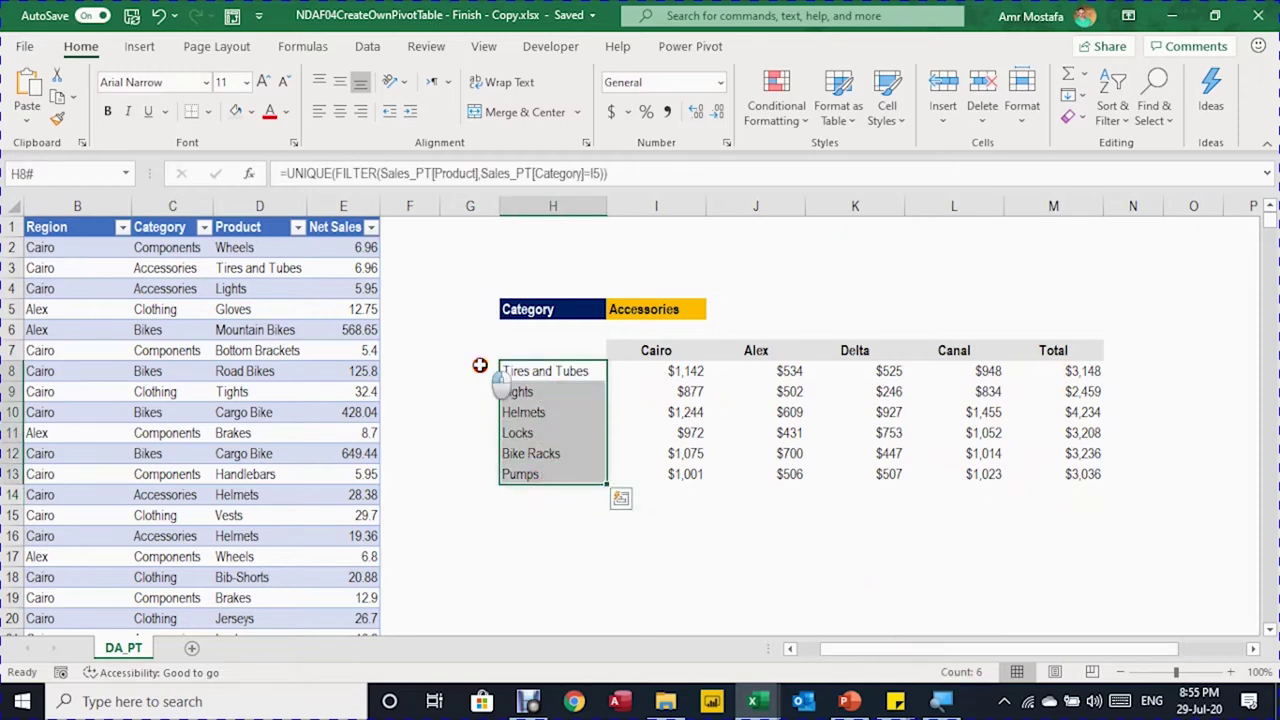
{"action": "left_click_drag", "start_coordinate": [480, 366], "coordinate": [482, 468]}
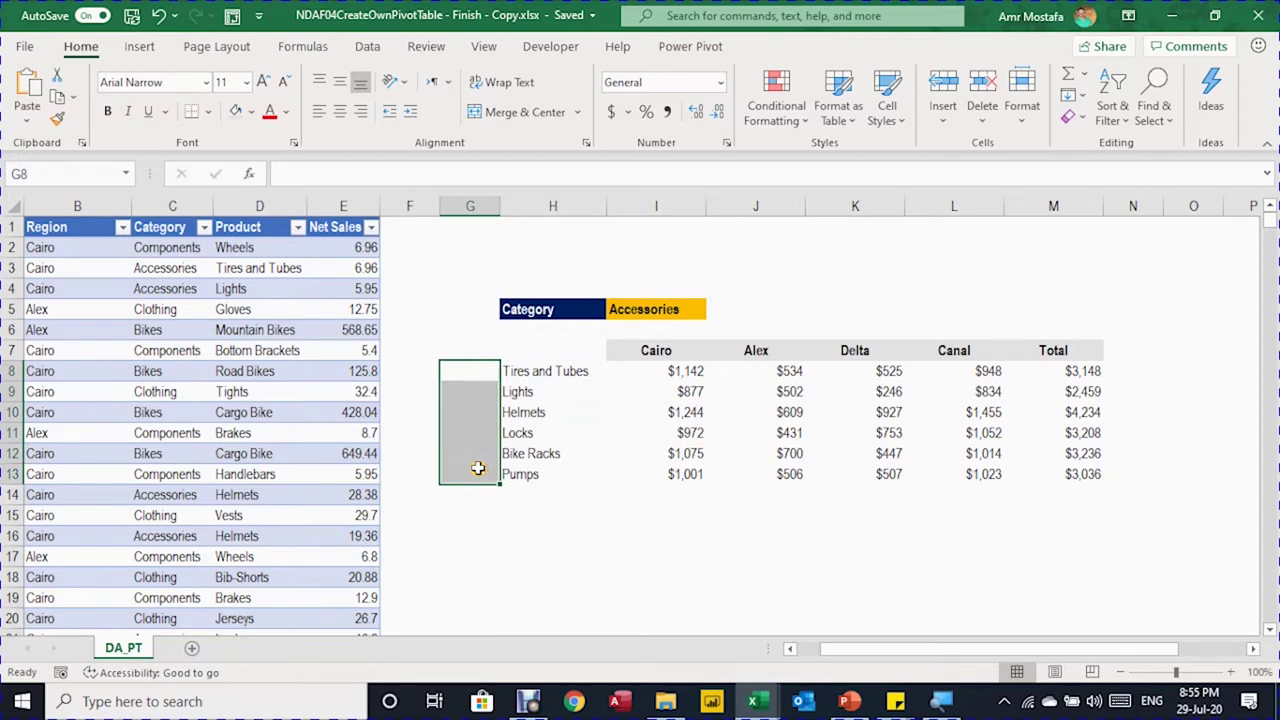
{"action": "left_click", "coordinate": [549, 373]}
{"action": "left_click_drag", "start_coordinate": [549, 373], "coordinate": [568, 478]}
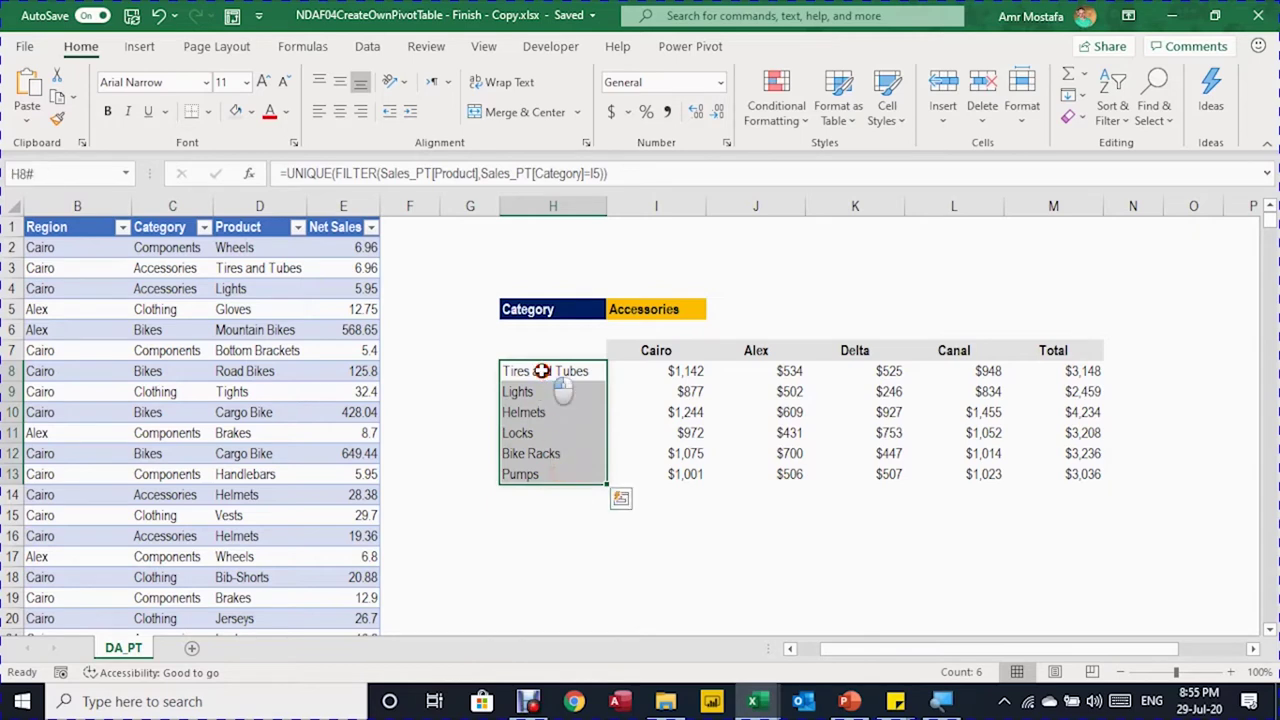
Step: Copy the text of the product list formula in H8, leaving the cell unchanged
{"action": "left_click", "coordinate": [541, 371]}
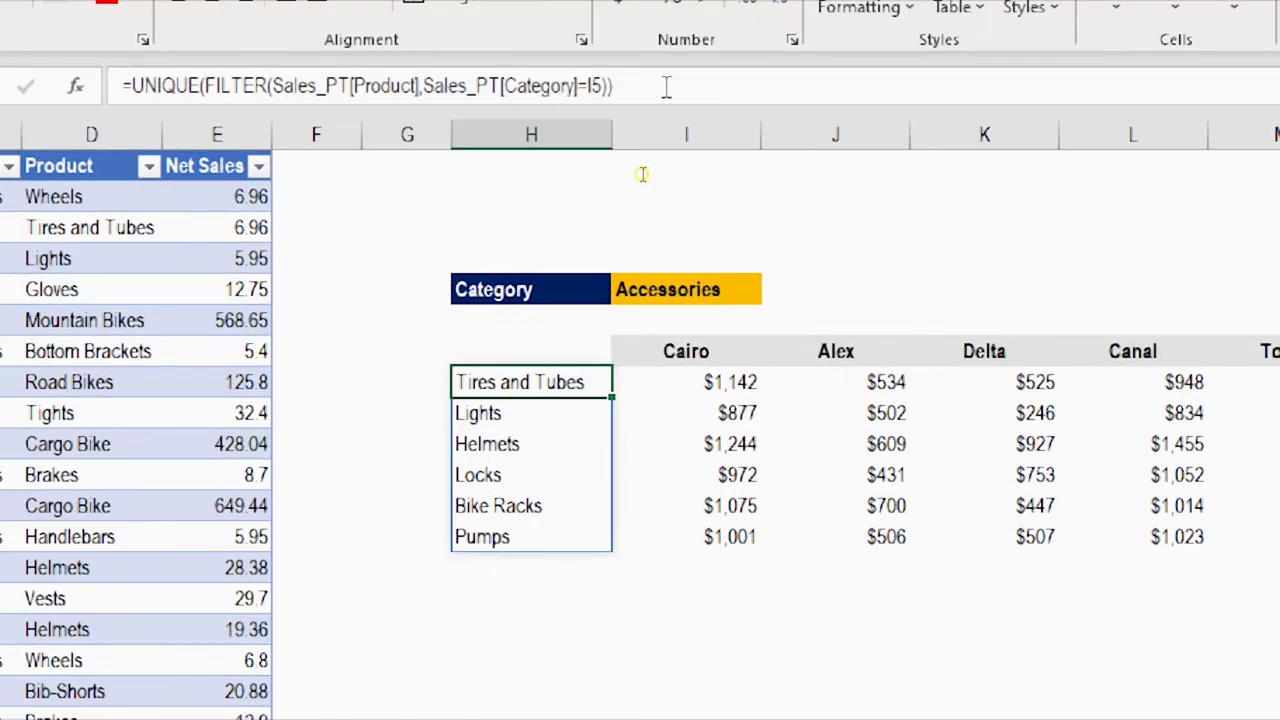
{"action": "left_click", "coordinate": [642, 173]}
{"action": "left_click_drag", "start_coordinate": [663, 86], "coordinate": [63, 77]}
{"action": "key", "text": "ctrl+c"}
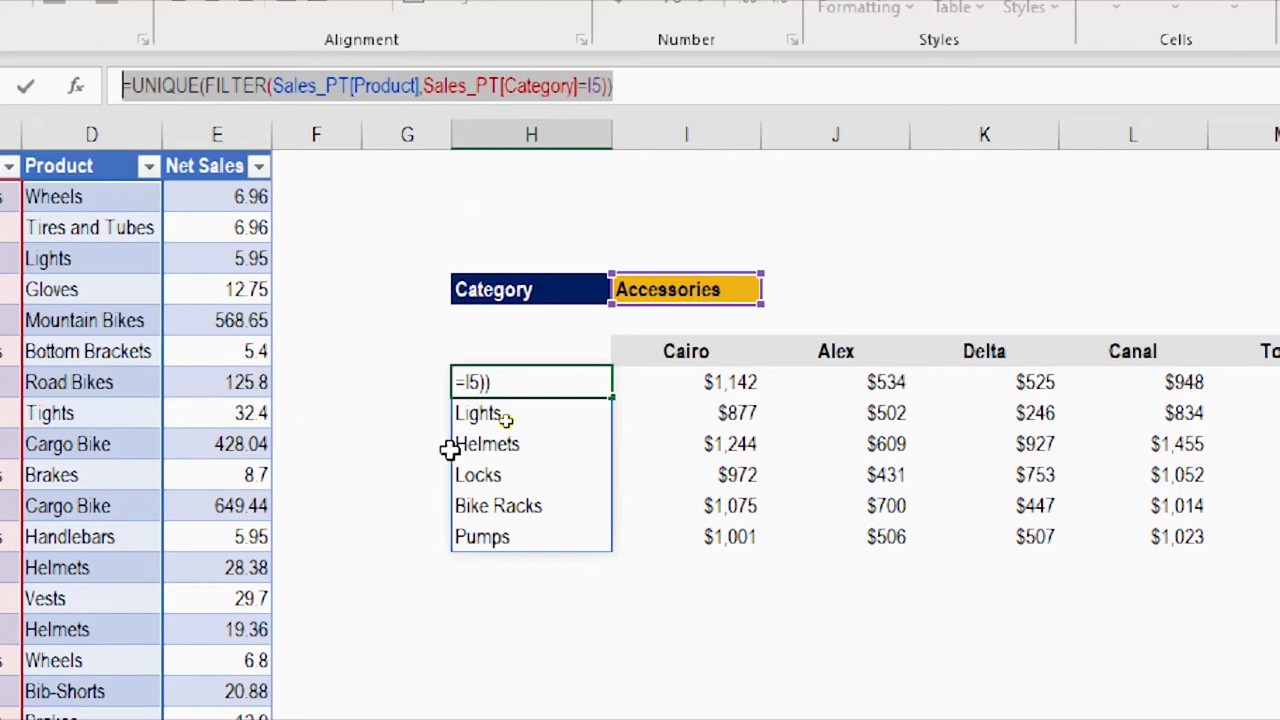
{"action": "key", "text": "Escape"}
Step: Enter =COUNTA(UNIQUE(FILTER(Sales_PT[Product],Sales_PT[Category]=I5))) in G8, reusing the copied product formula
{"action": "left_click", "coordinate": [423, 391]}
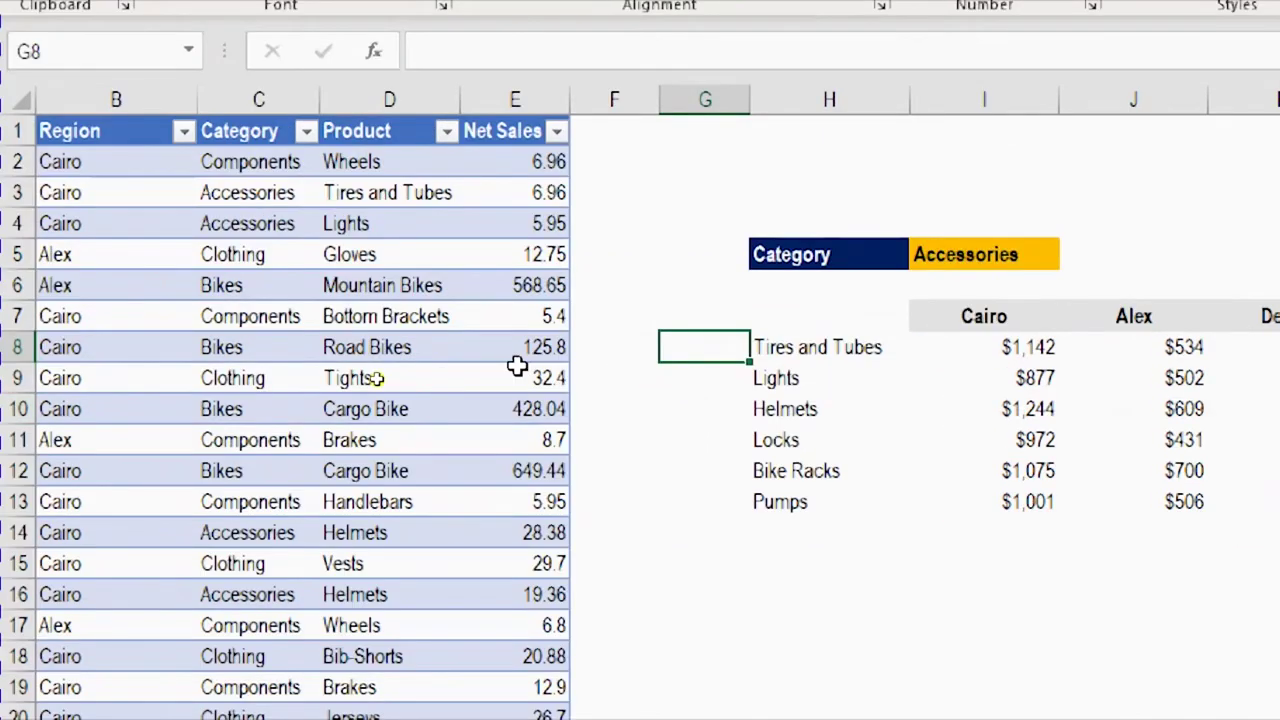
{"action": "left_click", "coordinate": [525, 50]}
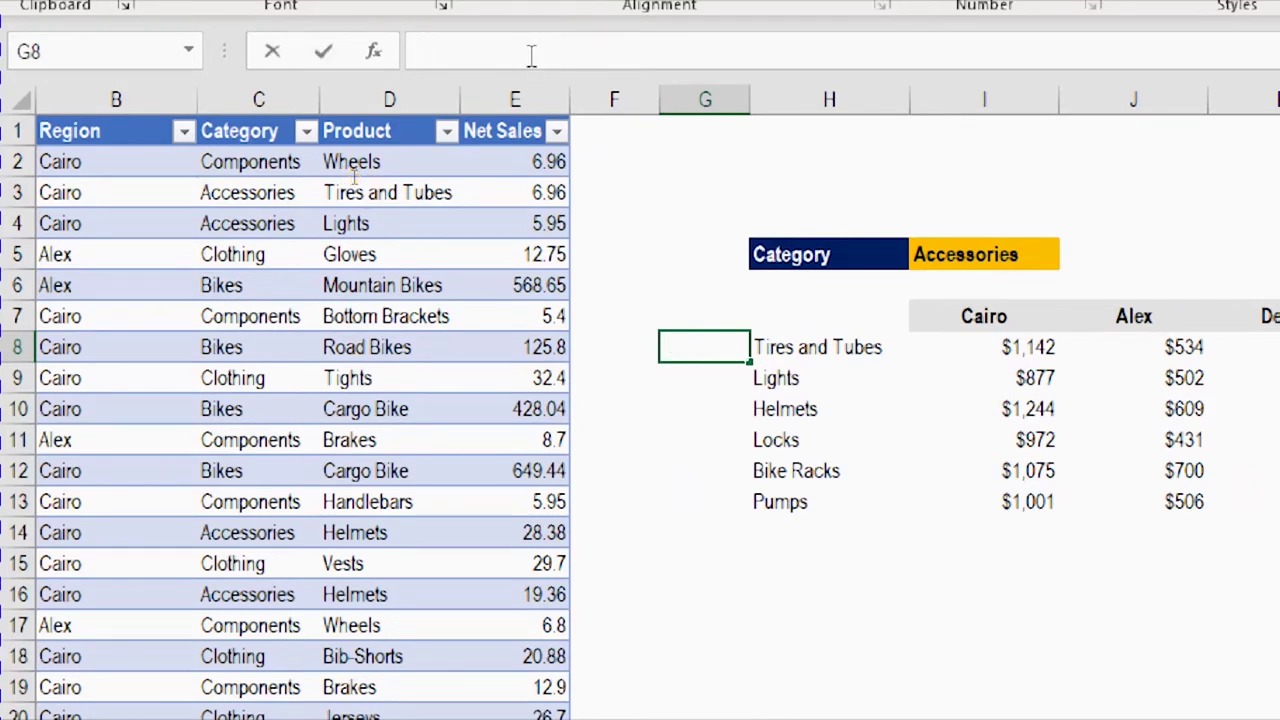
{"action": "type", "text": "=Con"}
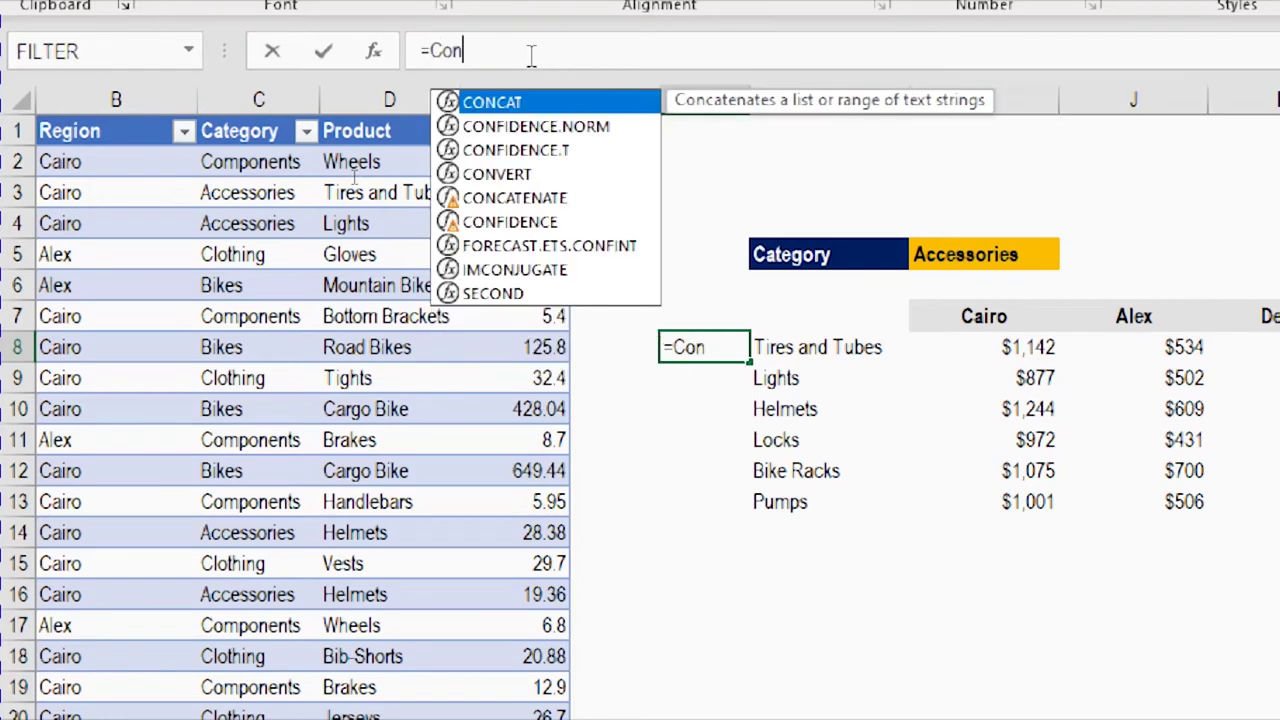
{"action": "key", "text": "BackSpace"}
{"action": "type", "text": "unt"}
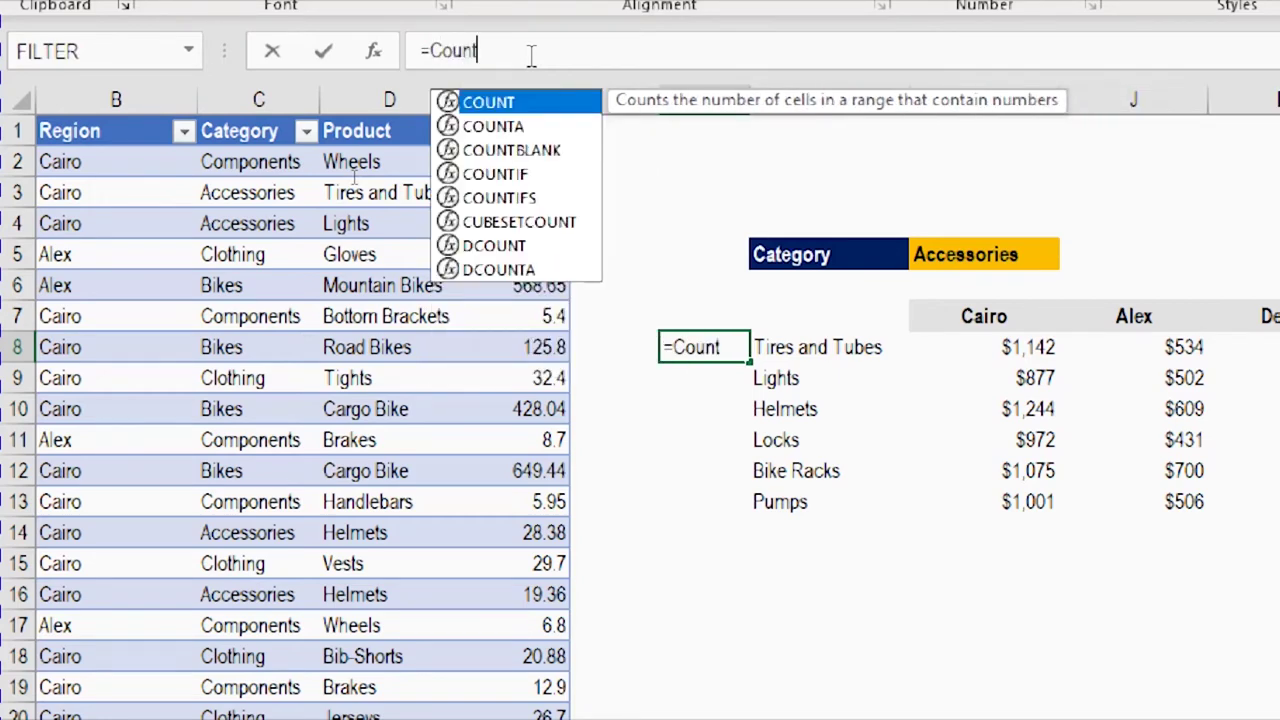
{"action": "key", "text": "Down"}
{"action": "key", "text": "Tab"}
{"action": "key", "text": "ctrl+v"}
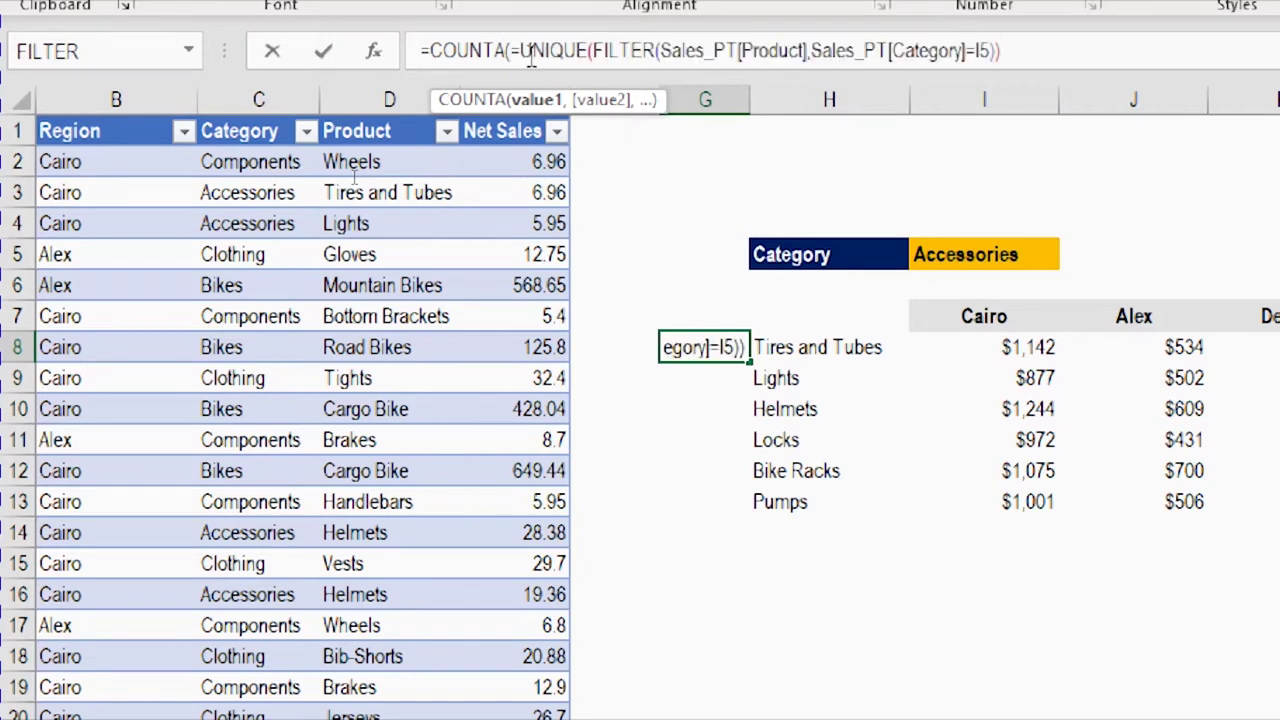
{"action": "type", "text": ")"}
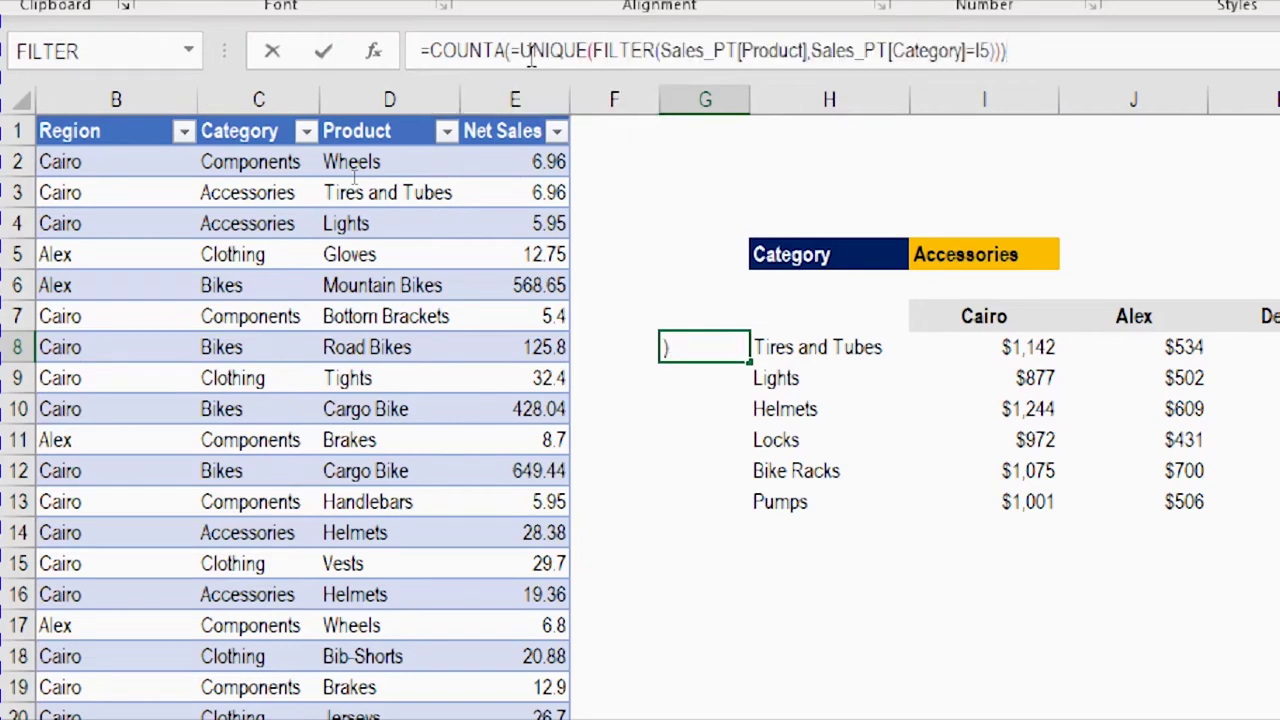
{"action": "key", "text": "Return"}
{"action": "key", "text": "Up"}
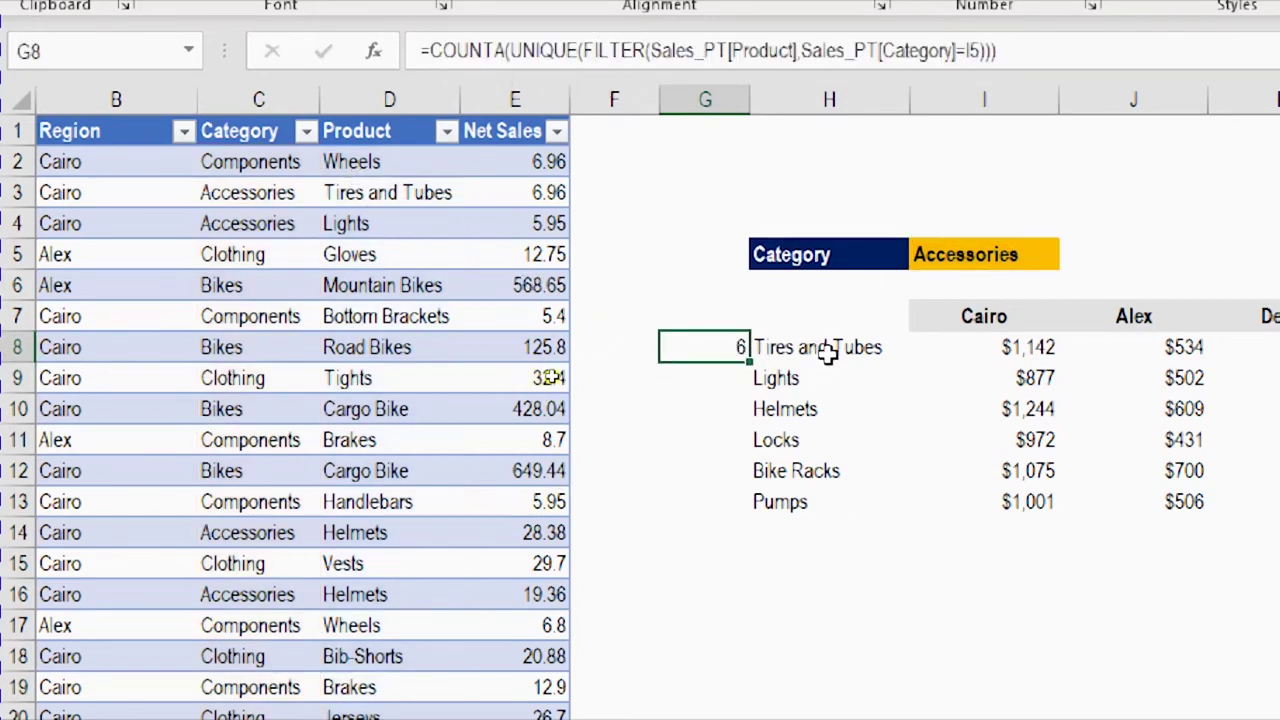
Step: Switch the report's category in I5 to Bikes to test the product count
{"action": "left_click", "coordinate": [1029, 251]}
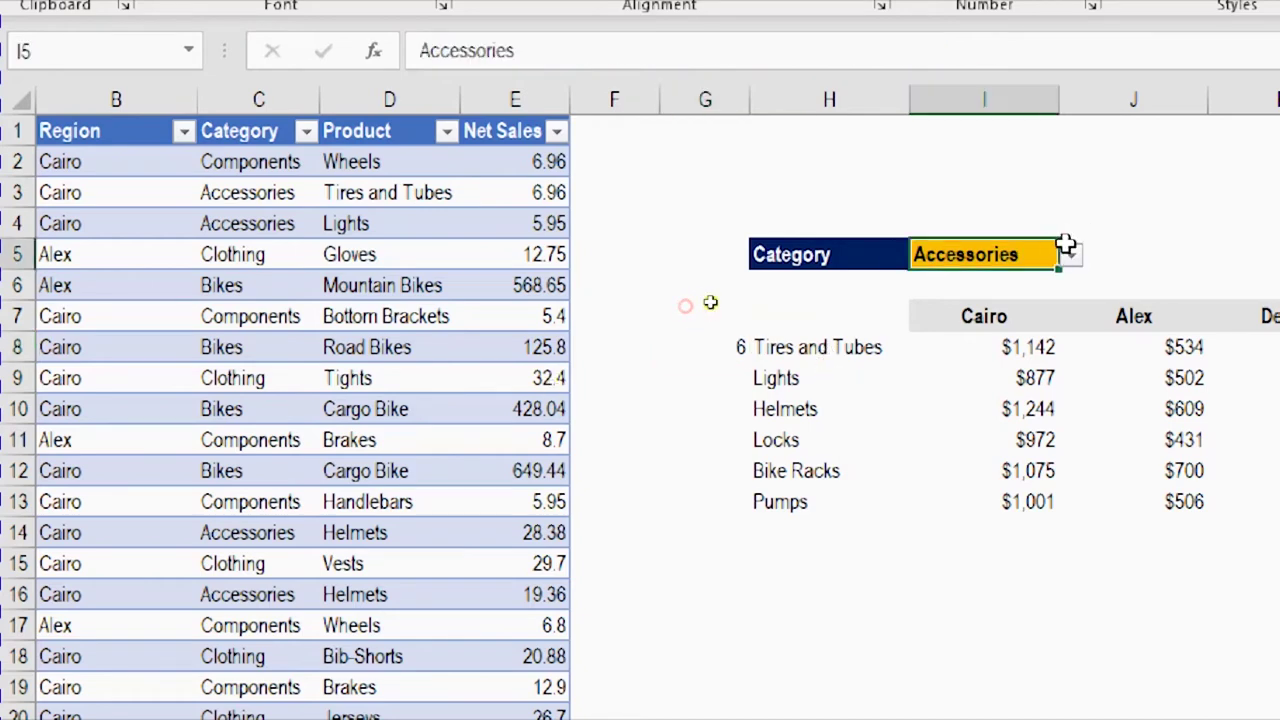
{"action": "left_click", "coordinate": [1071, 258]}
{"action": "left_click", "coordinate": [1023, 296]}
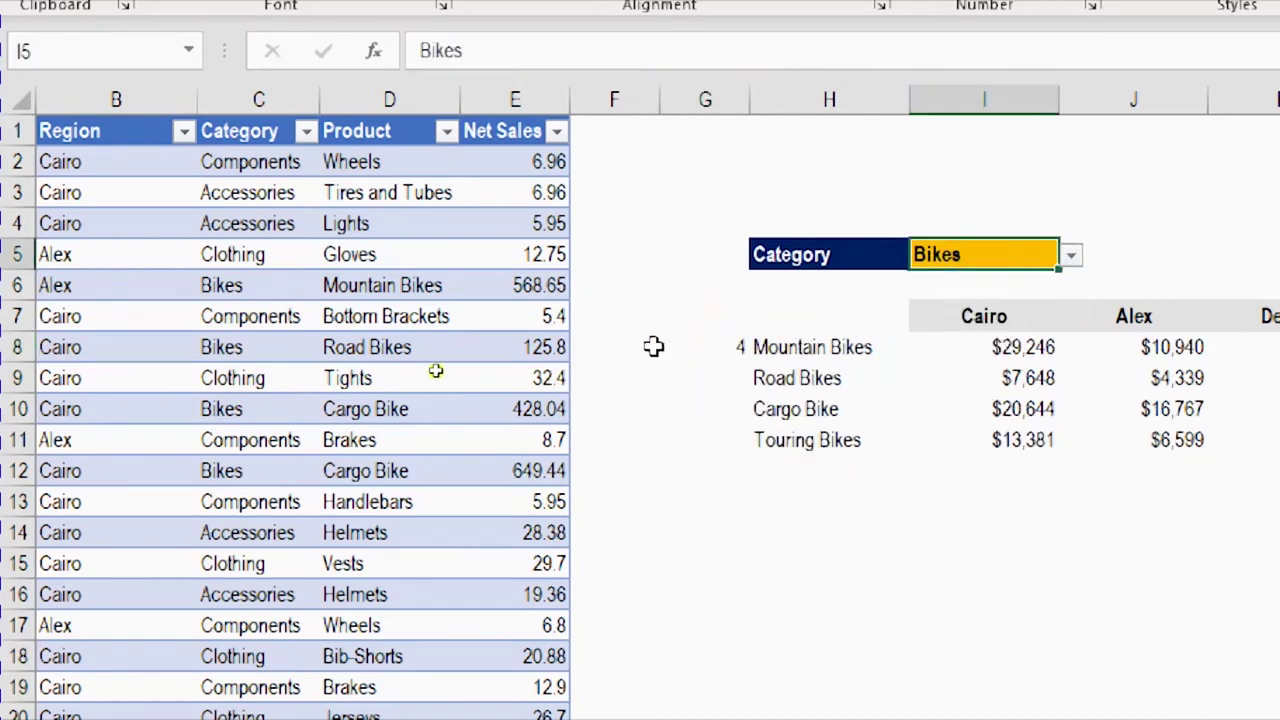
Step: Wrap the G8 count formula in SEQUENCE, giving =SEQUENCE(COUNTA(UNIQUE(FILTER(Sales_PT[Product],Sales_PT[Category]=I5))))
{"action": "left_click", "coordinate": [710, 344]}
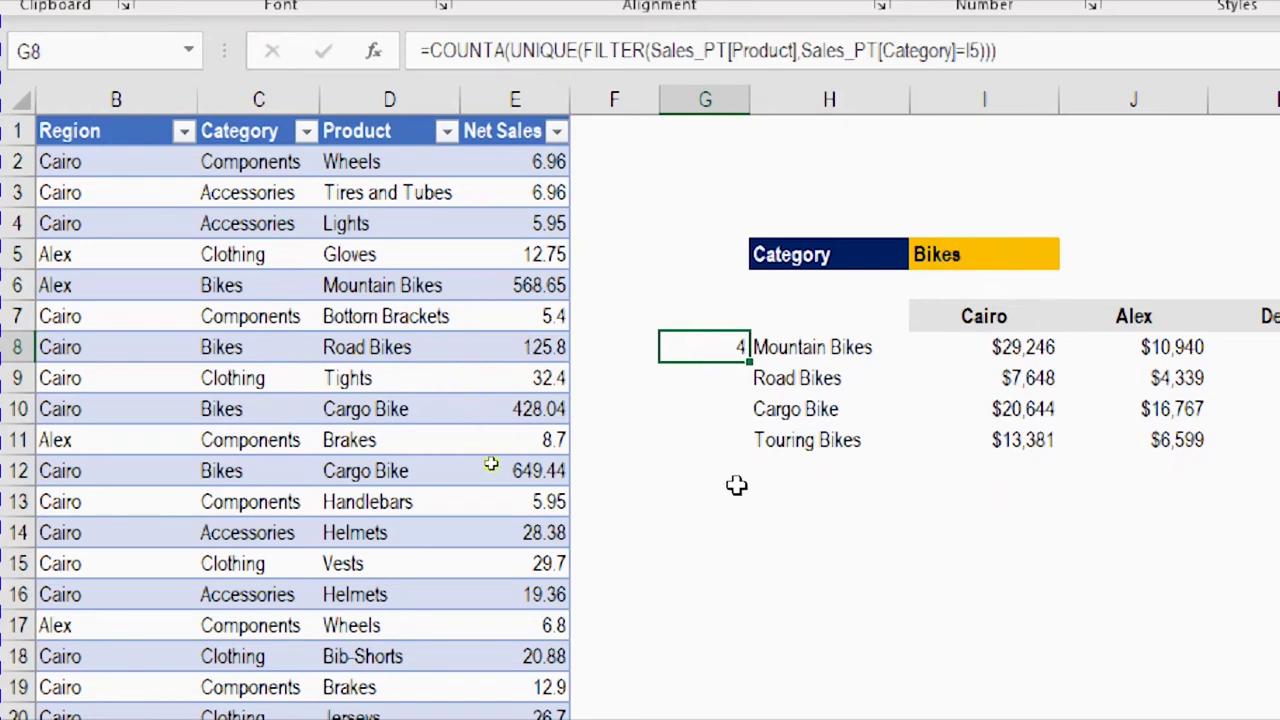
{"action": "left_click", "coordinate": [432, 50]}
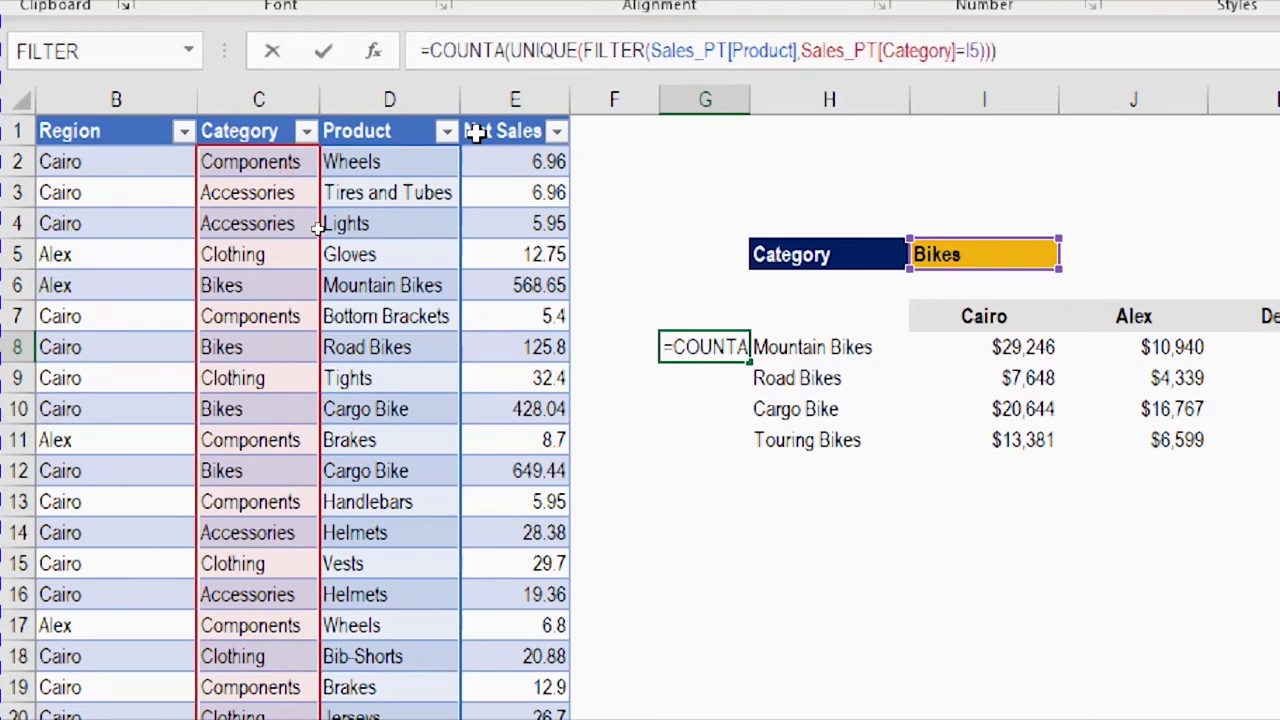
{"action": "type", "text": "Se"}
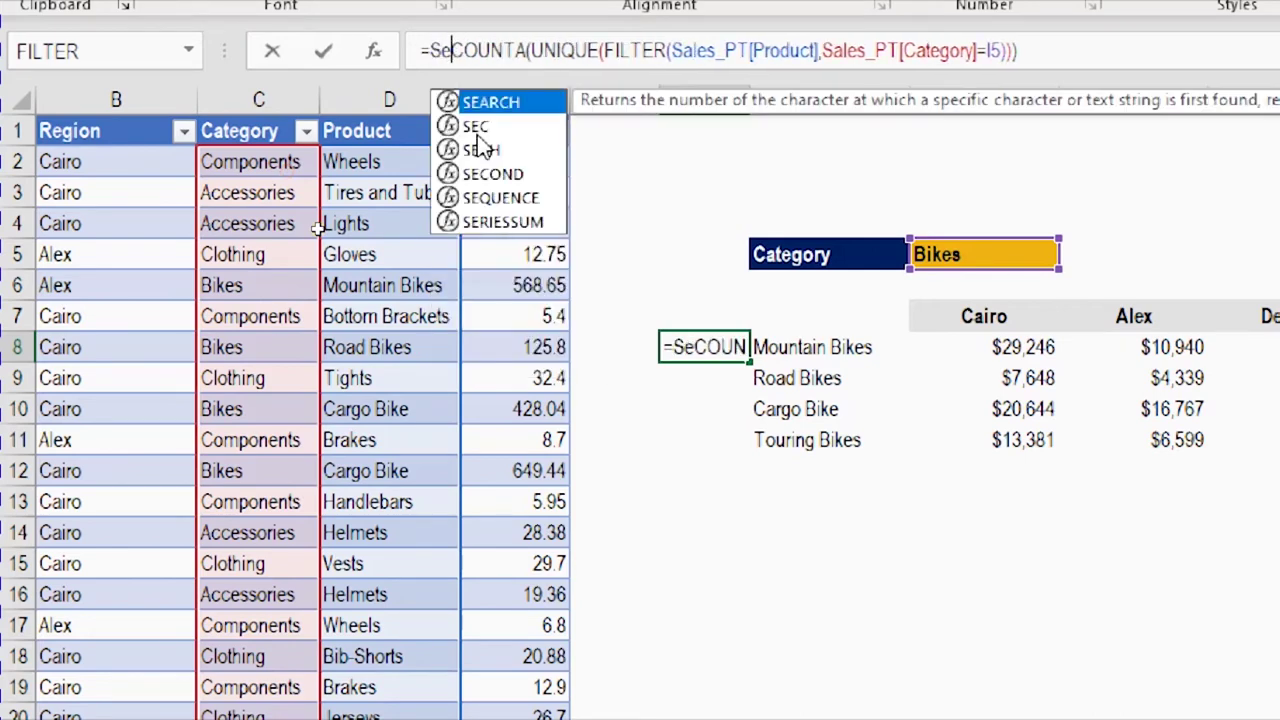
{"action": "type", "text": "q"}
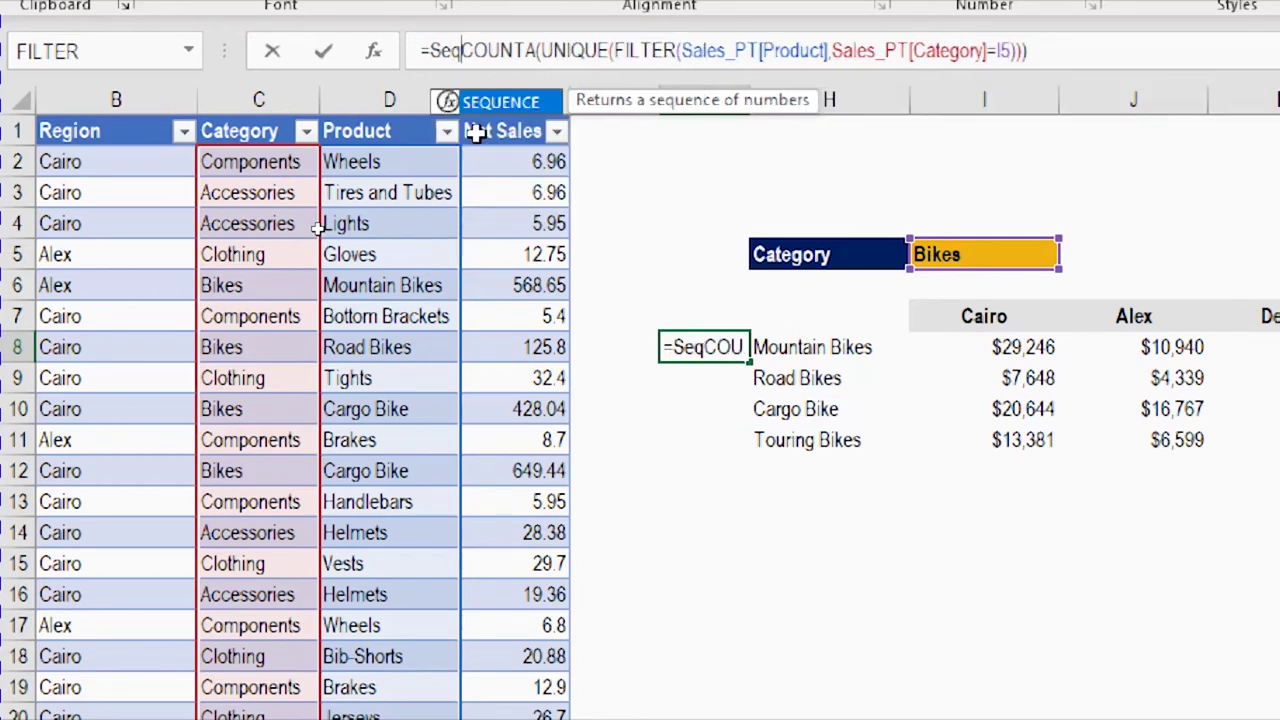
{"action": "key", "text": "Tab"}
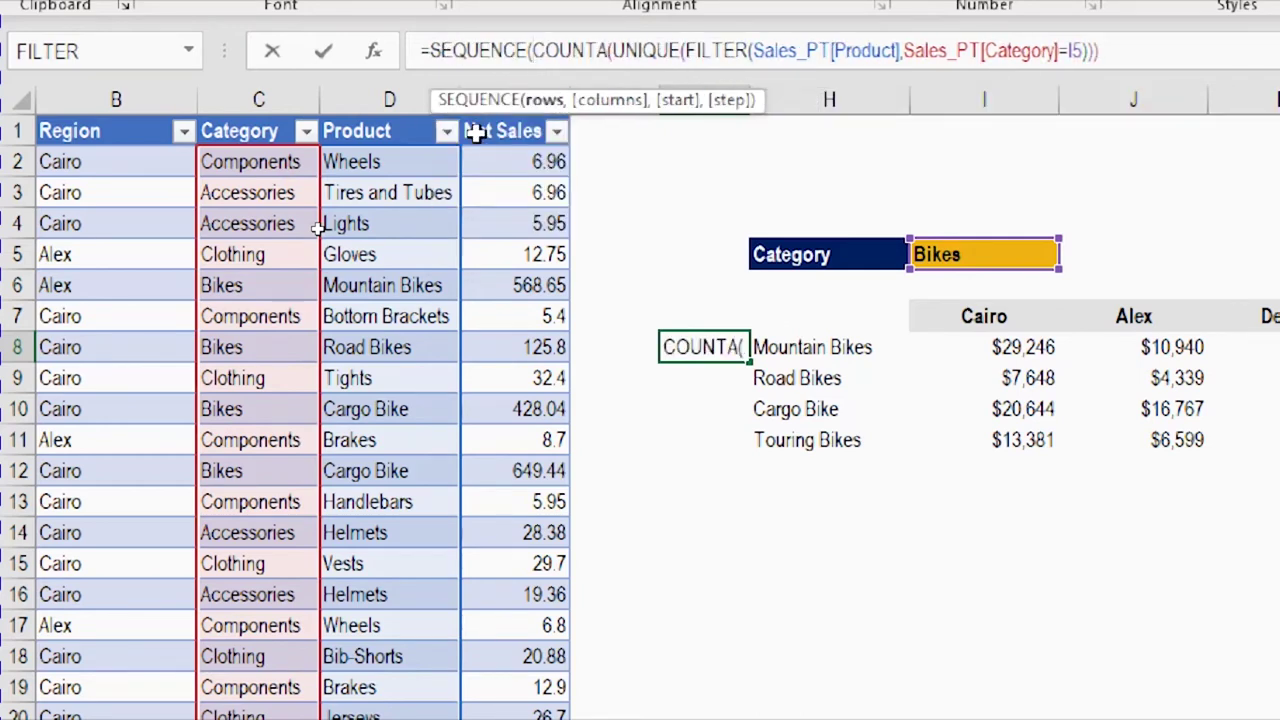
{"action": "left_click", "coordinate": [553, 102]}
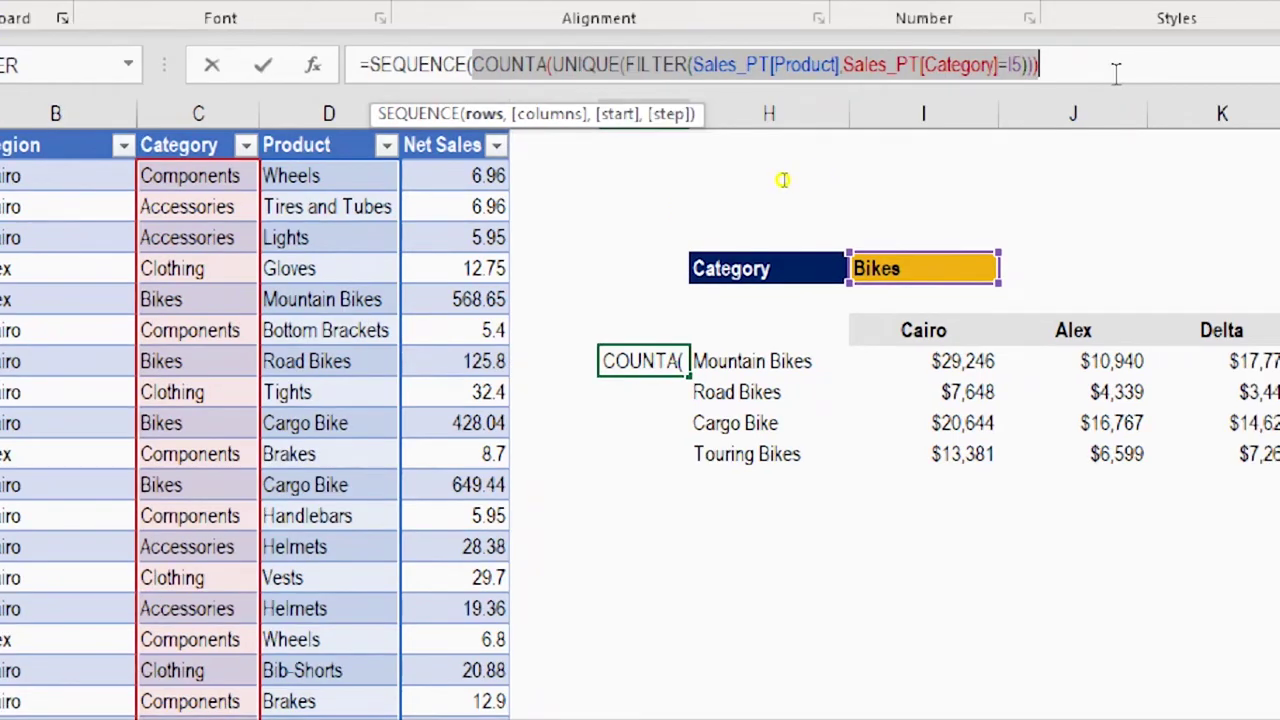
{"action": "left_click", "coordinate": [843, 166]}
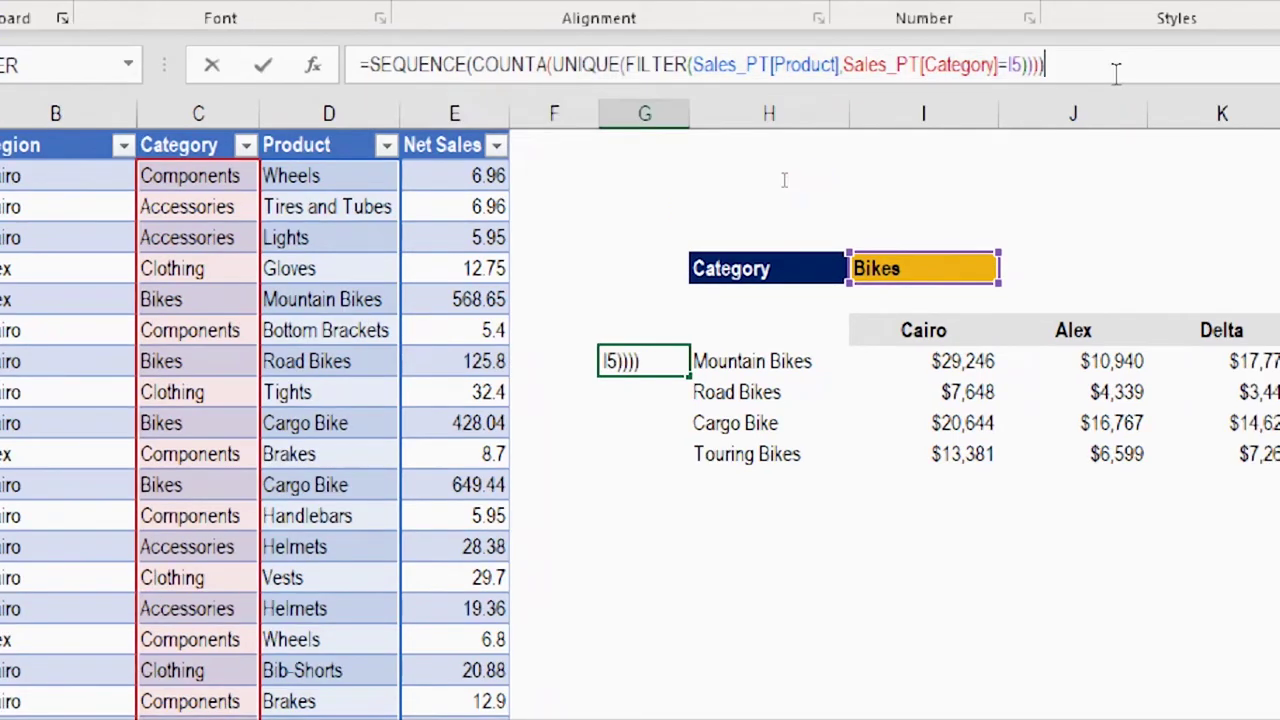
{"action": "key", "text": "Return"}
Step: Count the spilled row numbers in O8 with the formula =COUNT(G8#)
{"action": "left_click", "coordinate": [1147, 370]}
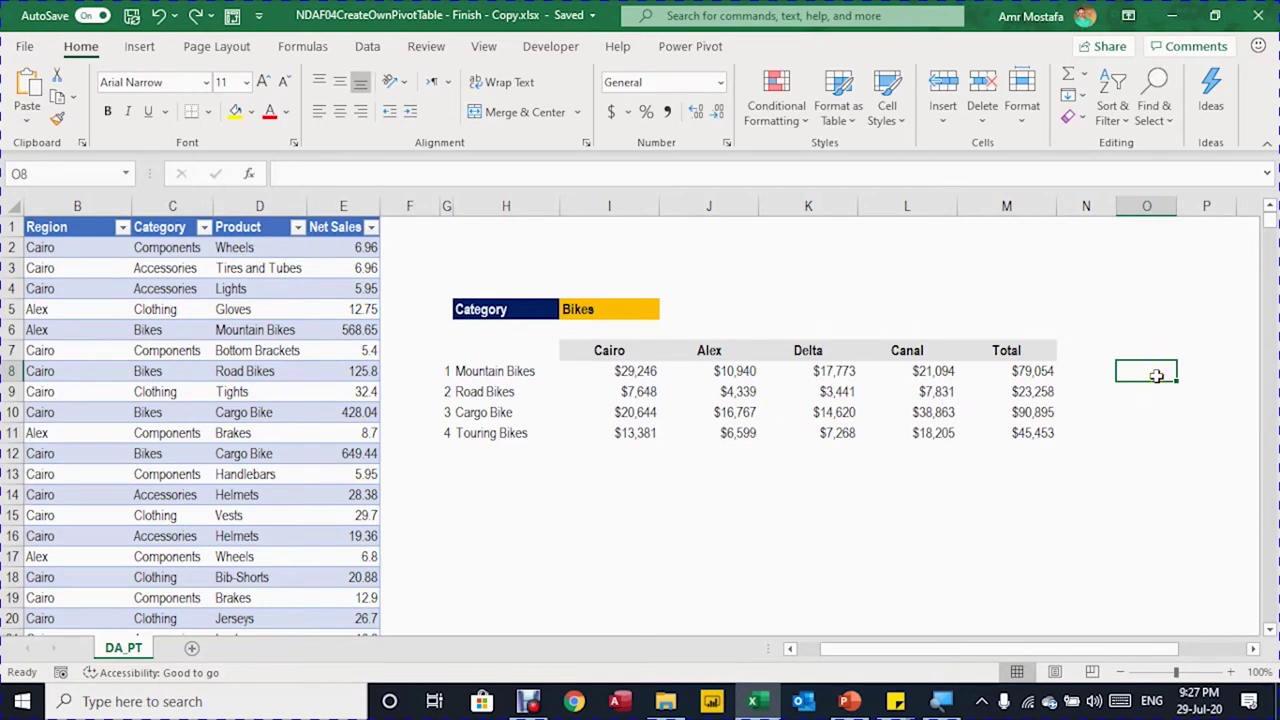
{"action": "left_click", "coordinate": [446, 362]}
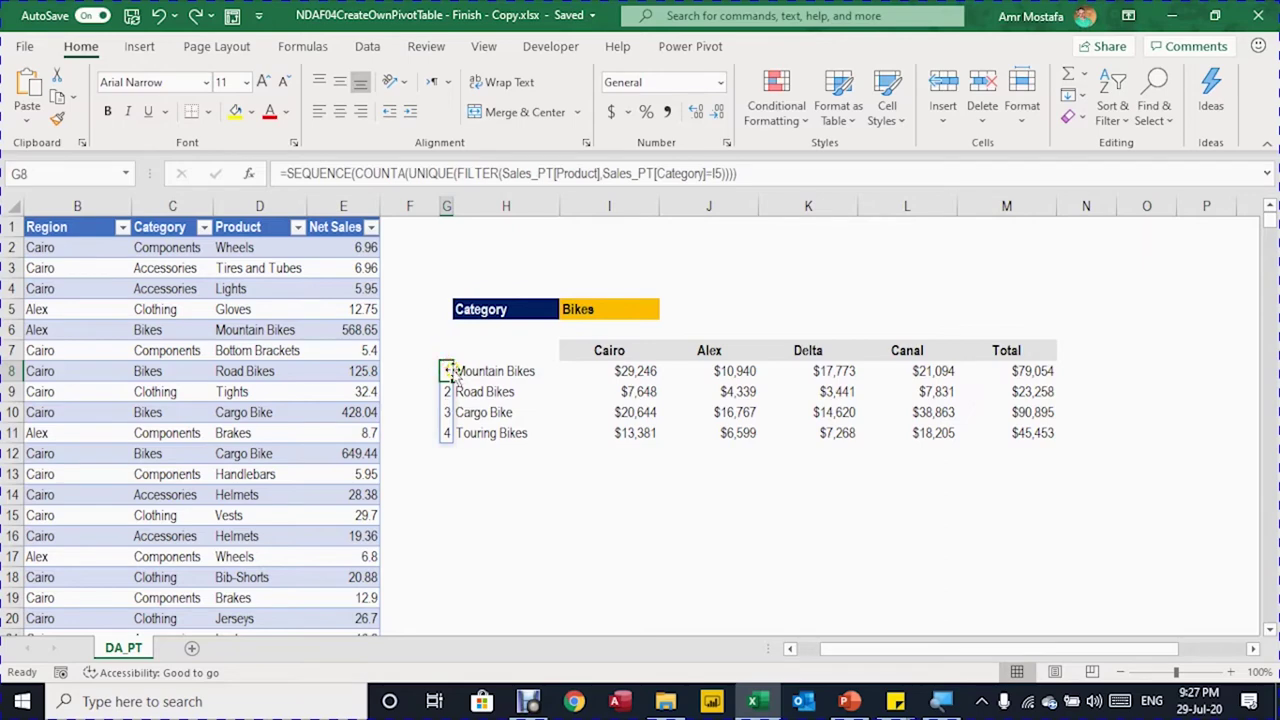
{"action": "left_click", "coordinate": [1145, 370]}
{"action": "type", "text": "=Co"}
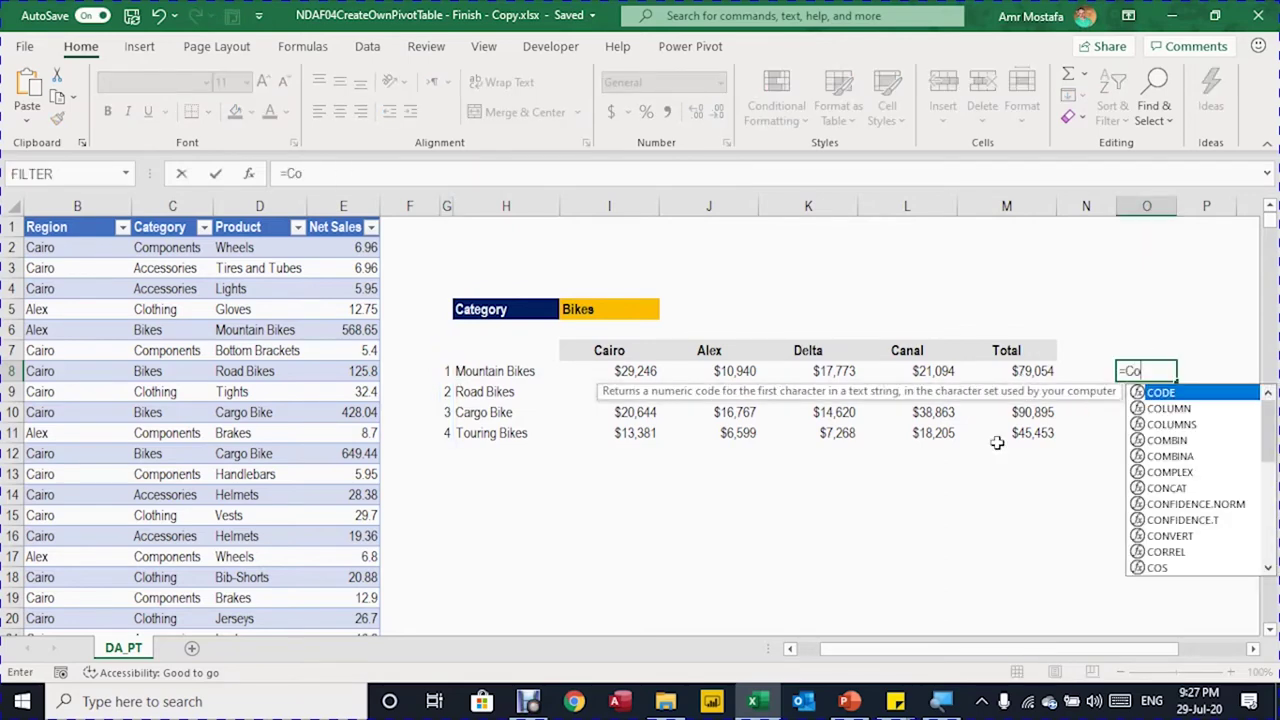
{"action": "type", "text": "un"}
{"action": "key", "text": "Tab"}
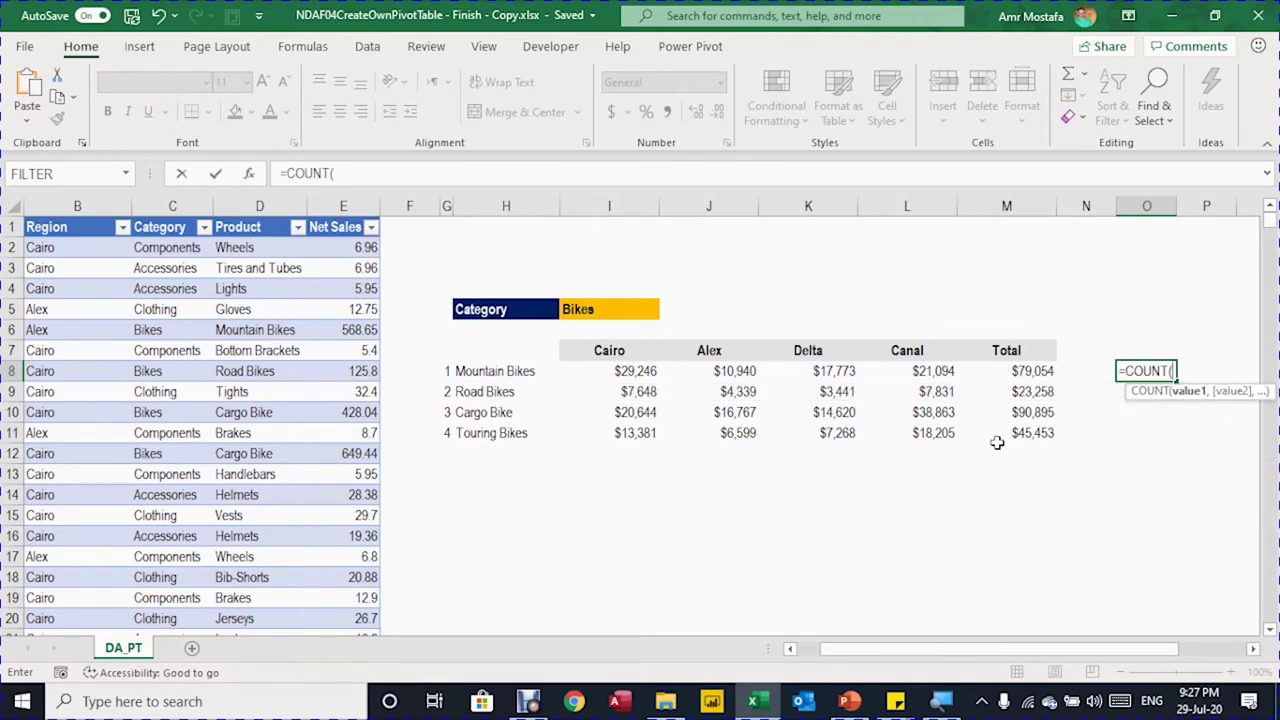
{"action": "type", "text": "G8#)"}
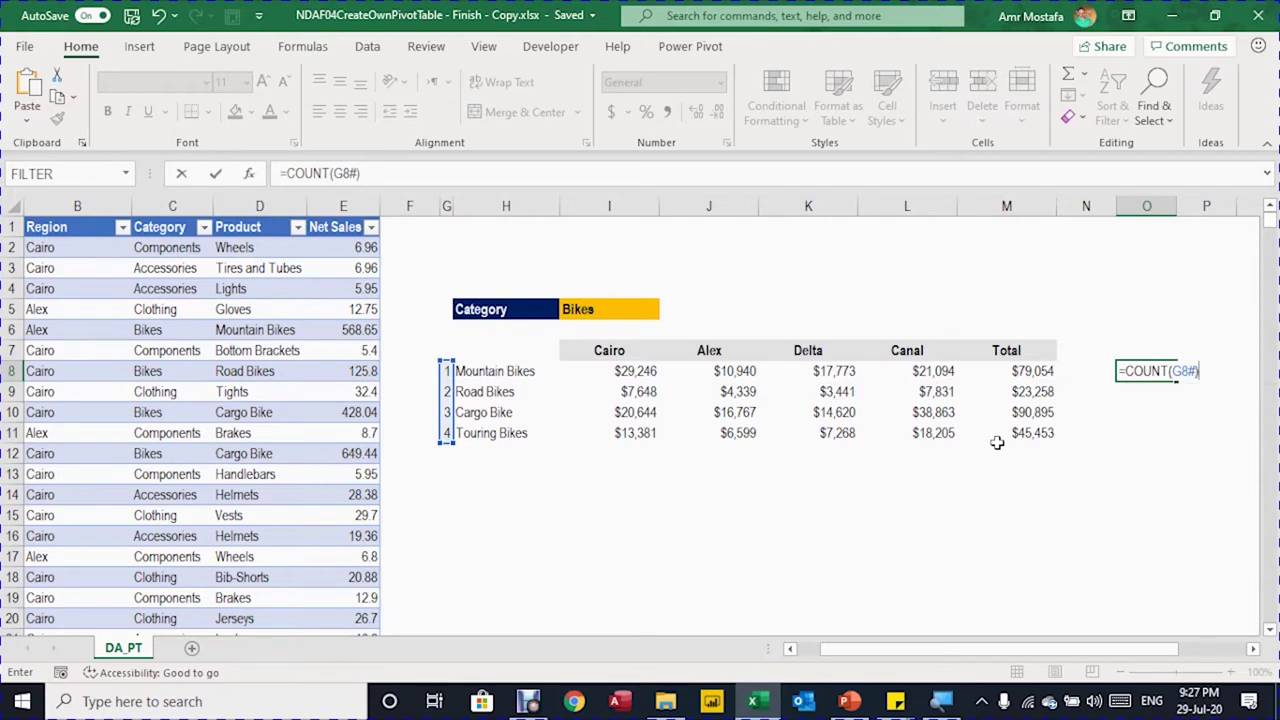
{"action": "key", "text": "ctrl+Return"}
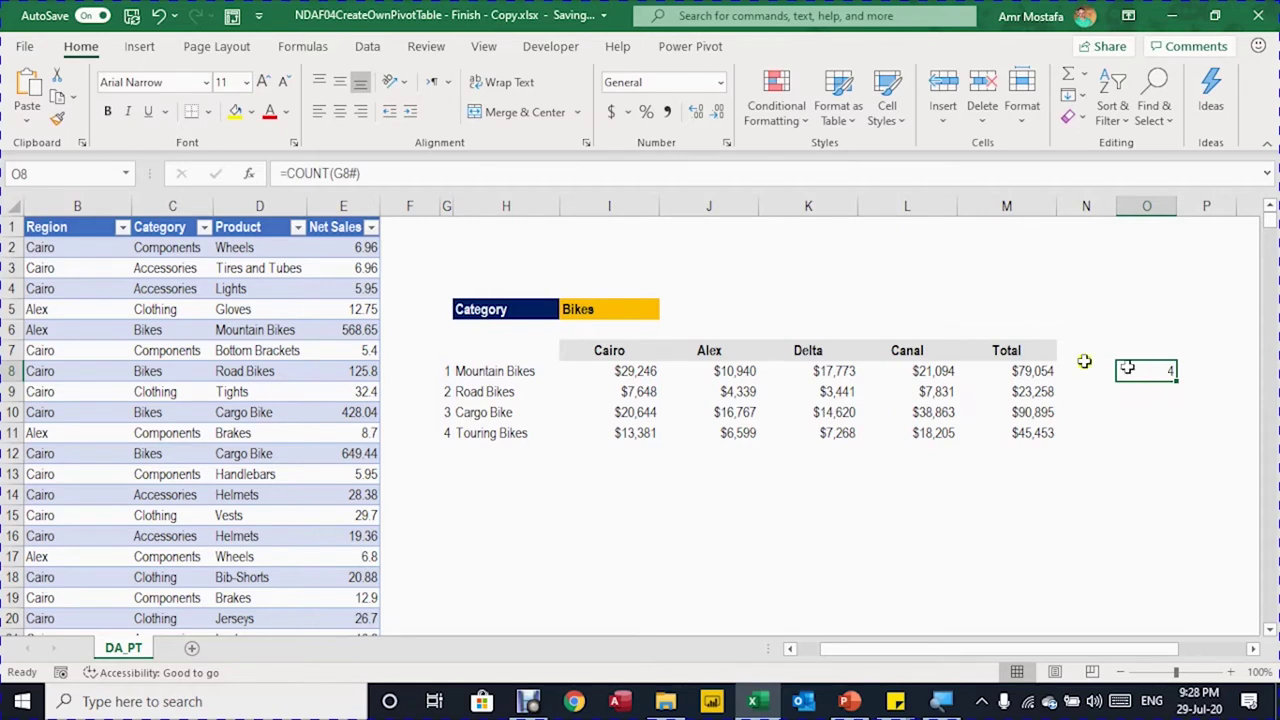
Step: Switch the category in I5 to Accessories to test the O8 count
{"action": "left_click", "coordinate": [628, 303]}
{"action": "left_click", "coordinate": [666, 310]}
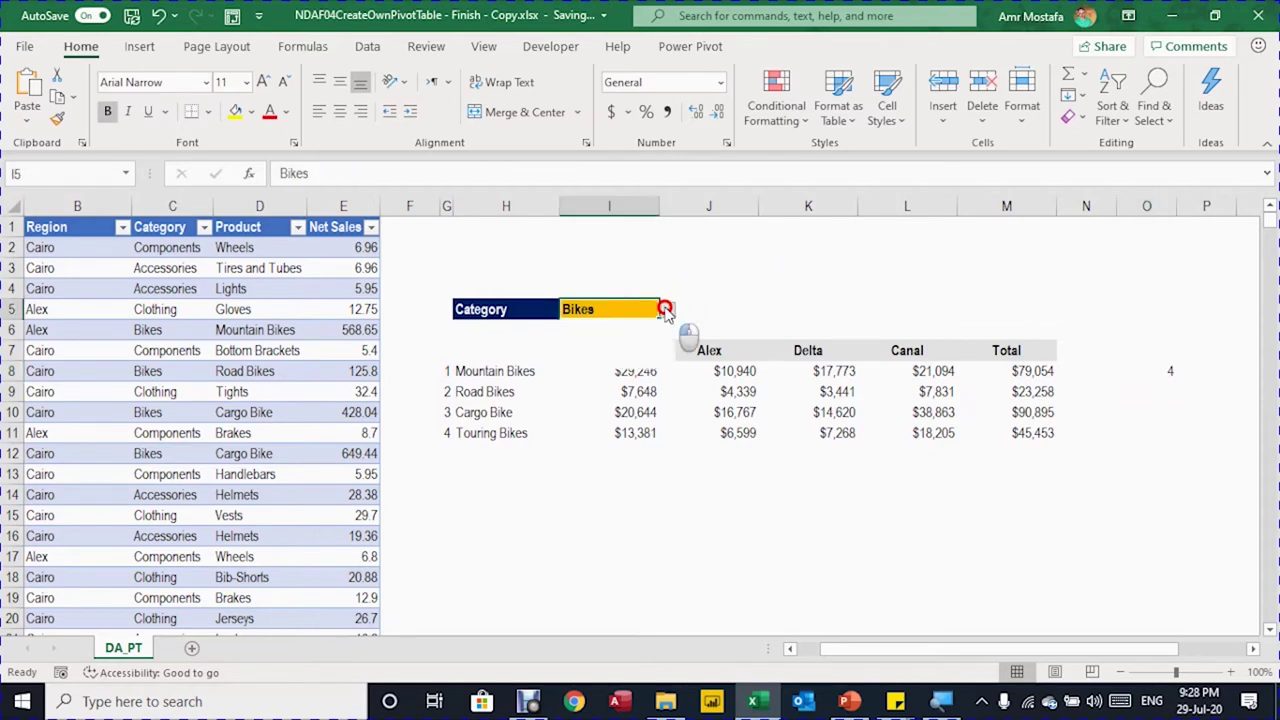
{"action": "left_click", "coordinate": [625, 323]}
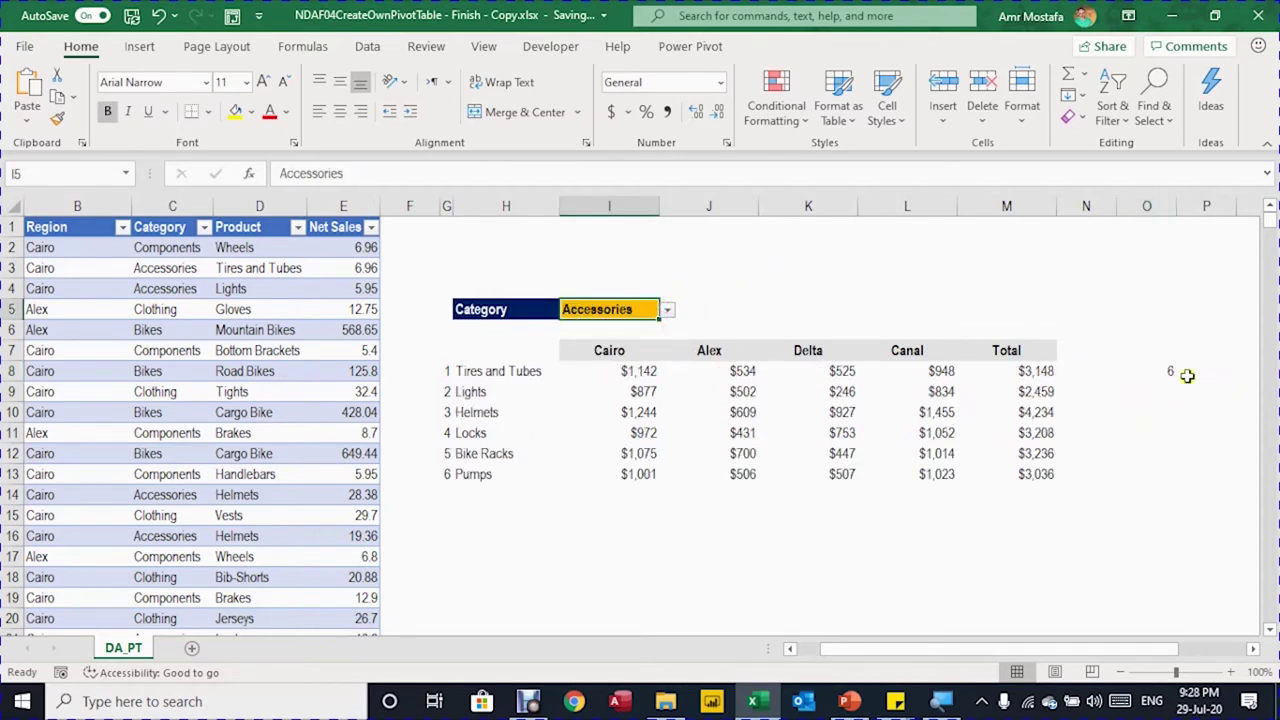
Step: Add 1 to the count formula in O8, making it =COUNT(G8#)+1
{"action": "left_click", "coordinate": [1168, 373]}
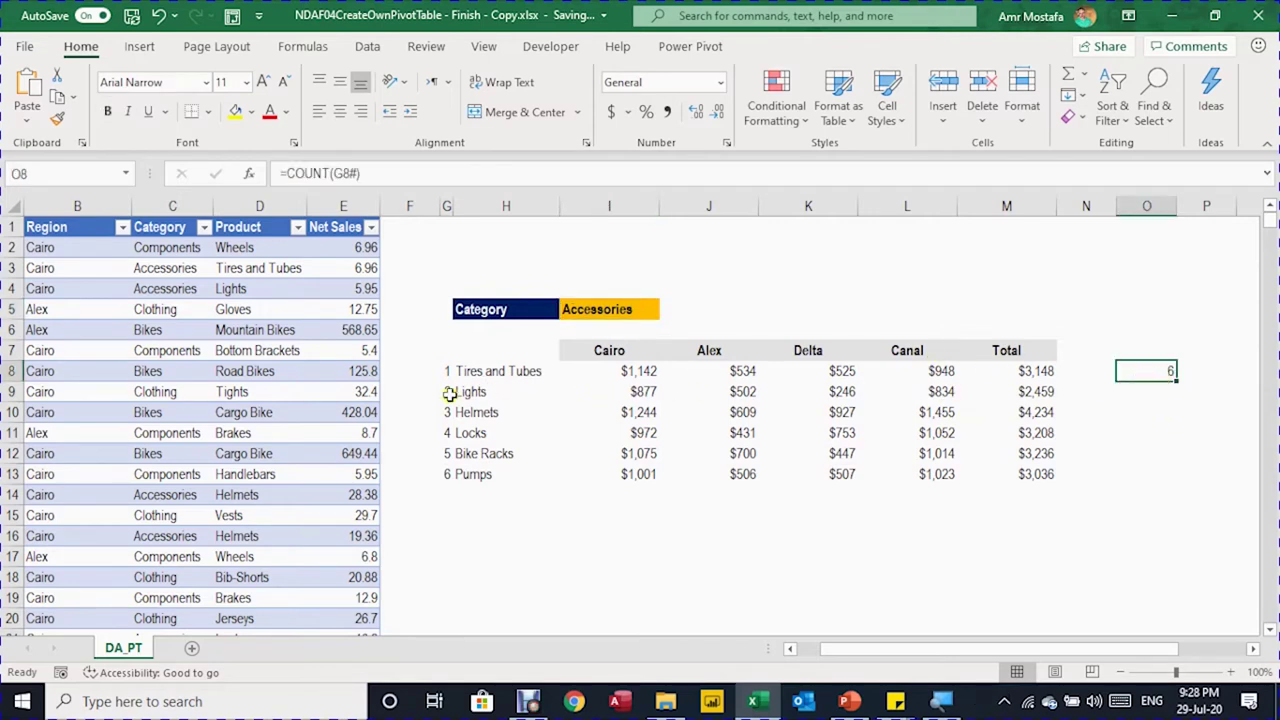
{"action": "left_click", "coordinate": [398, 172]}
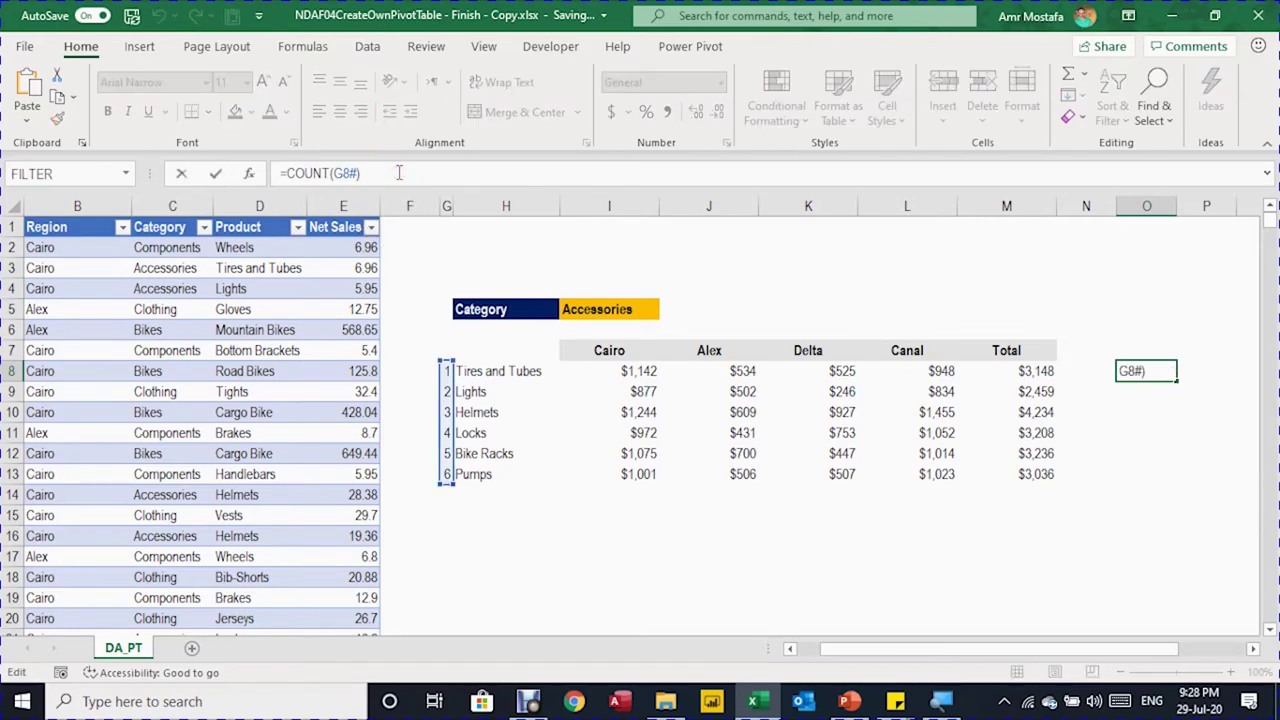
{"action": "type", "text": "+1"}
{"action": "key", "text": "Return"}
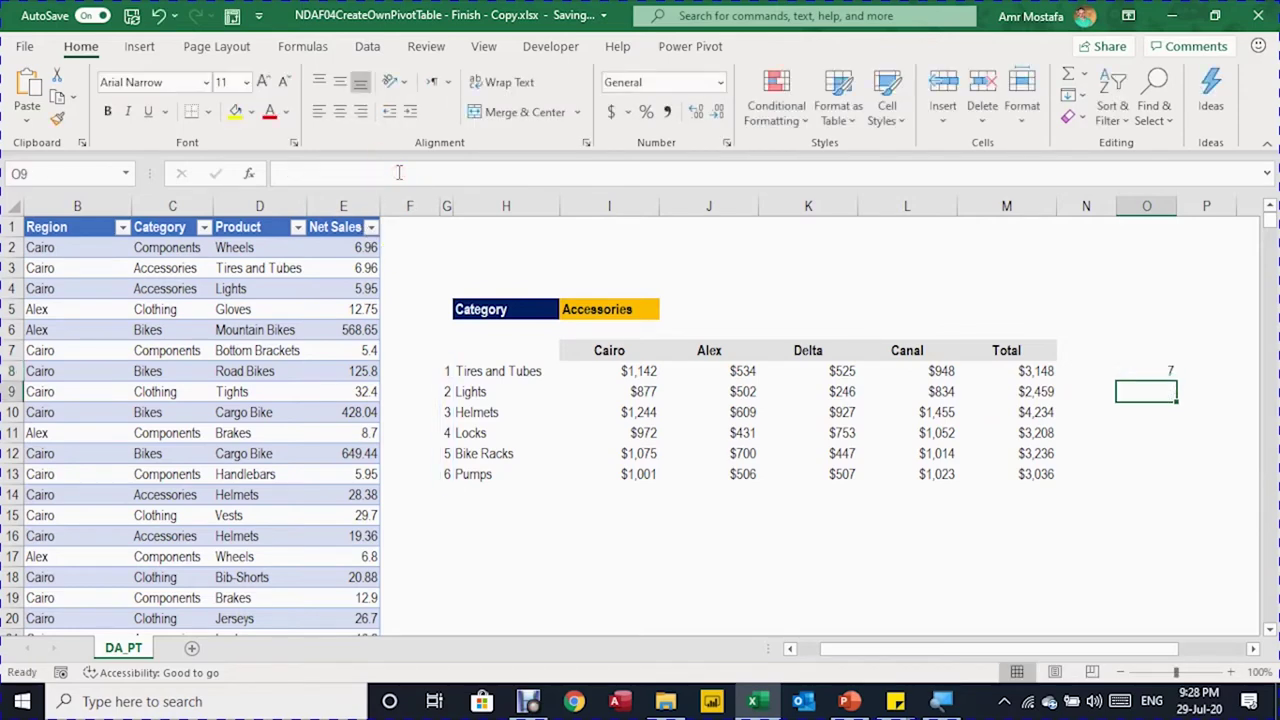
{"action": "left_click", "coordinate": [1168, 370]}
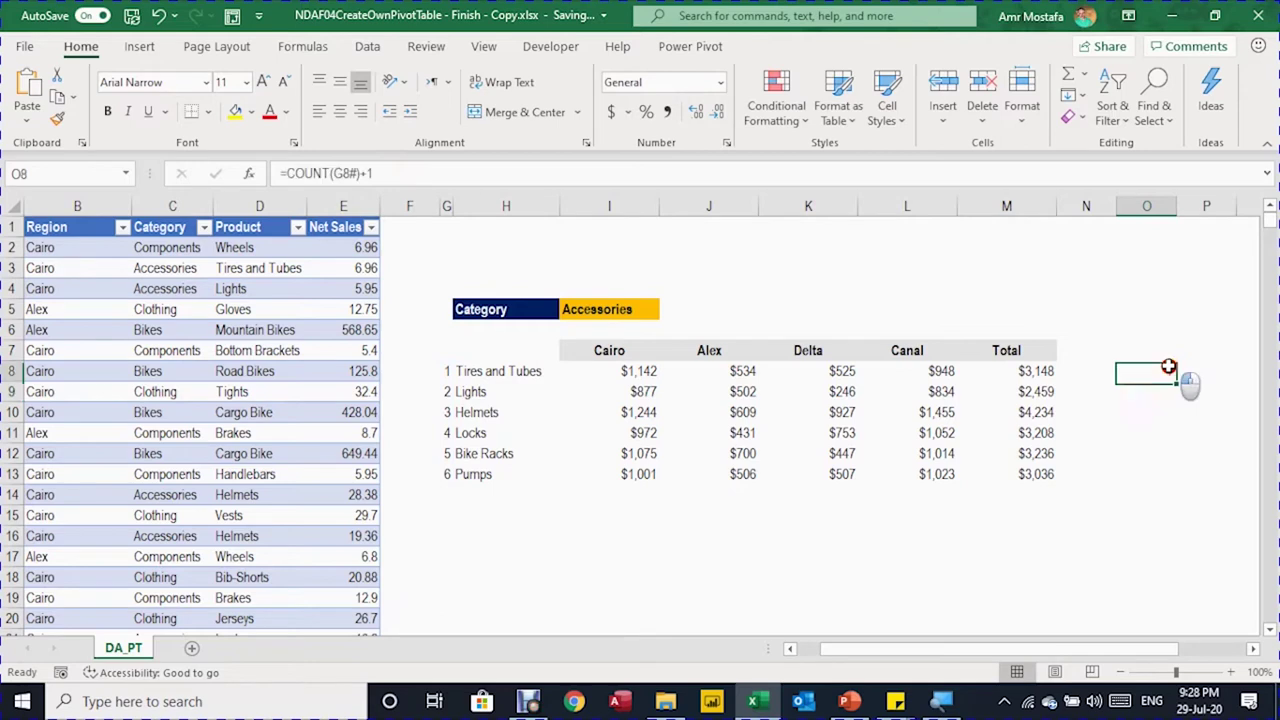
Step: Set the category in I5 to Bikes to test the increased count in O8
{"action": "left_click", "coordinate": [659, 309]}
{"action": "left_click", "coordinate": [667, 309]}
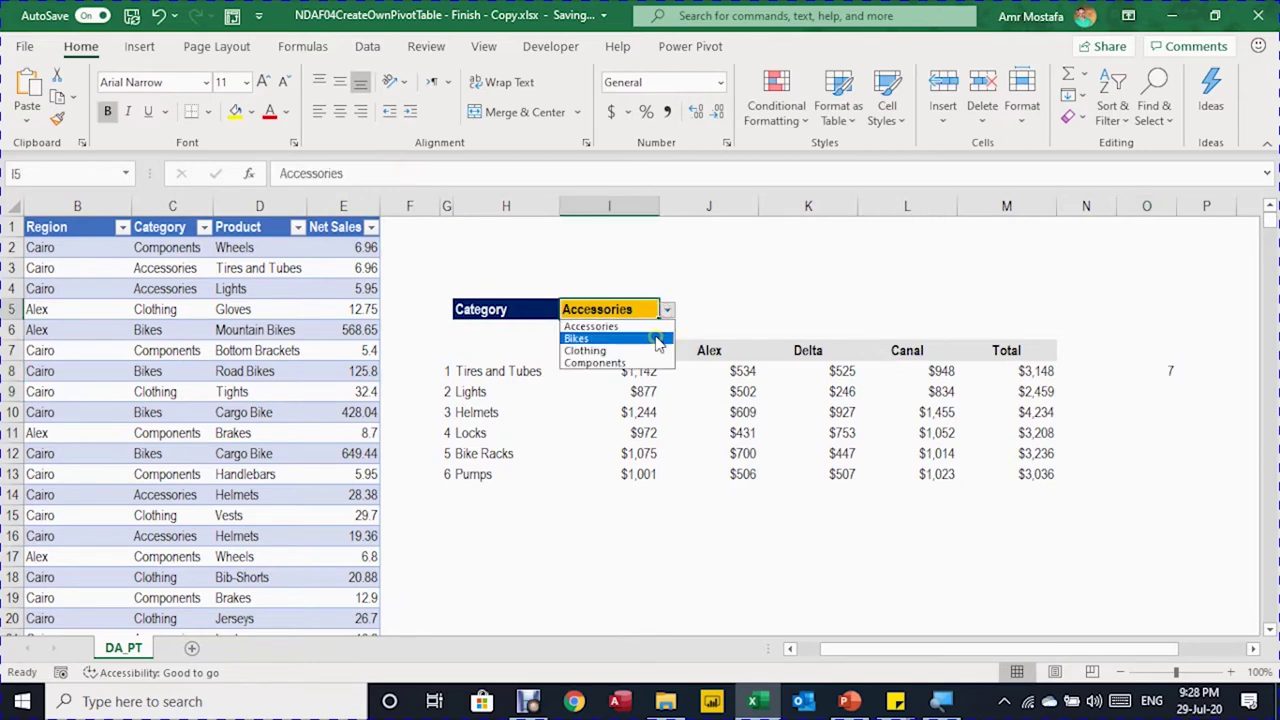
{"action": "left_click", "coordinate": [655, 336]}
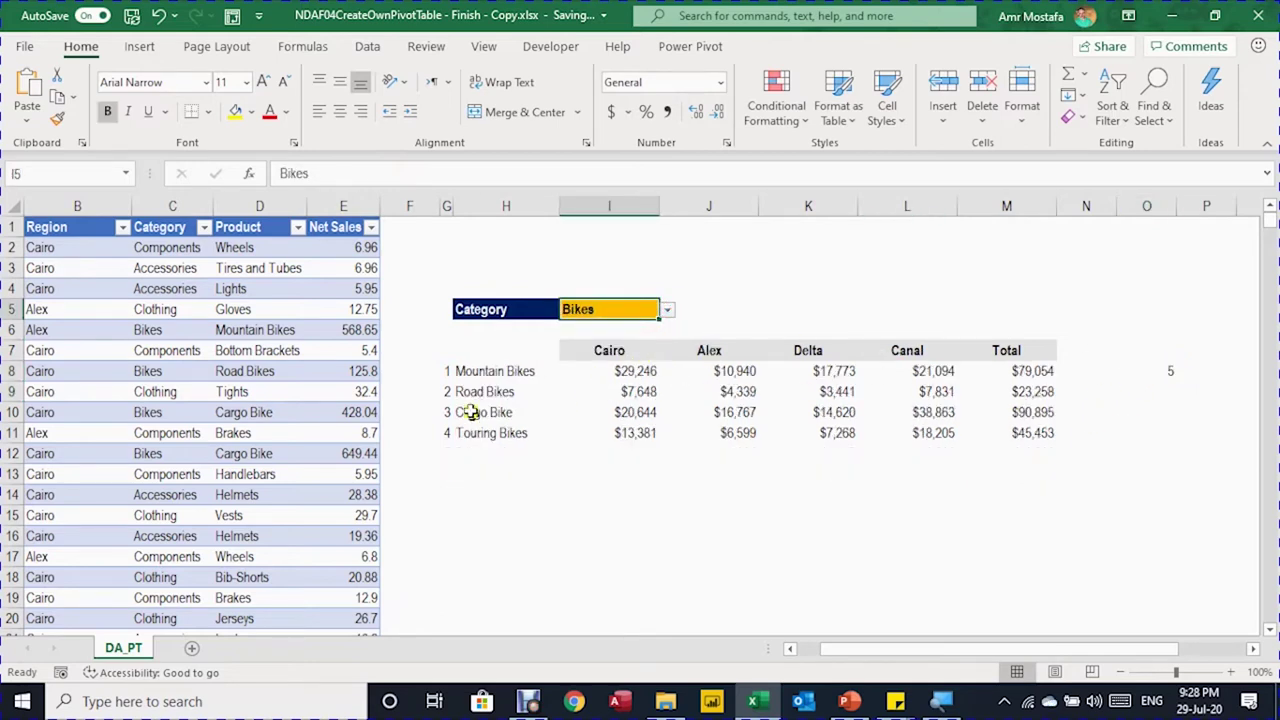
Step: Wrap the count in O8 in SEQUENCE, making the formula =SEQUENCE(COUNT(G8#)+1)
{"action": "left_click", "coordinate": [1174, 368]}
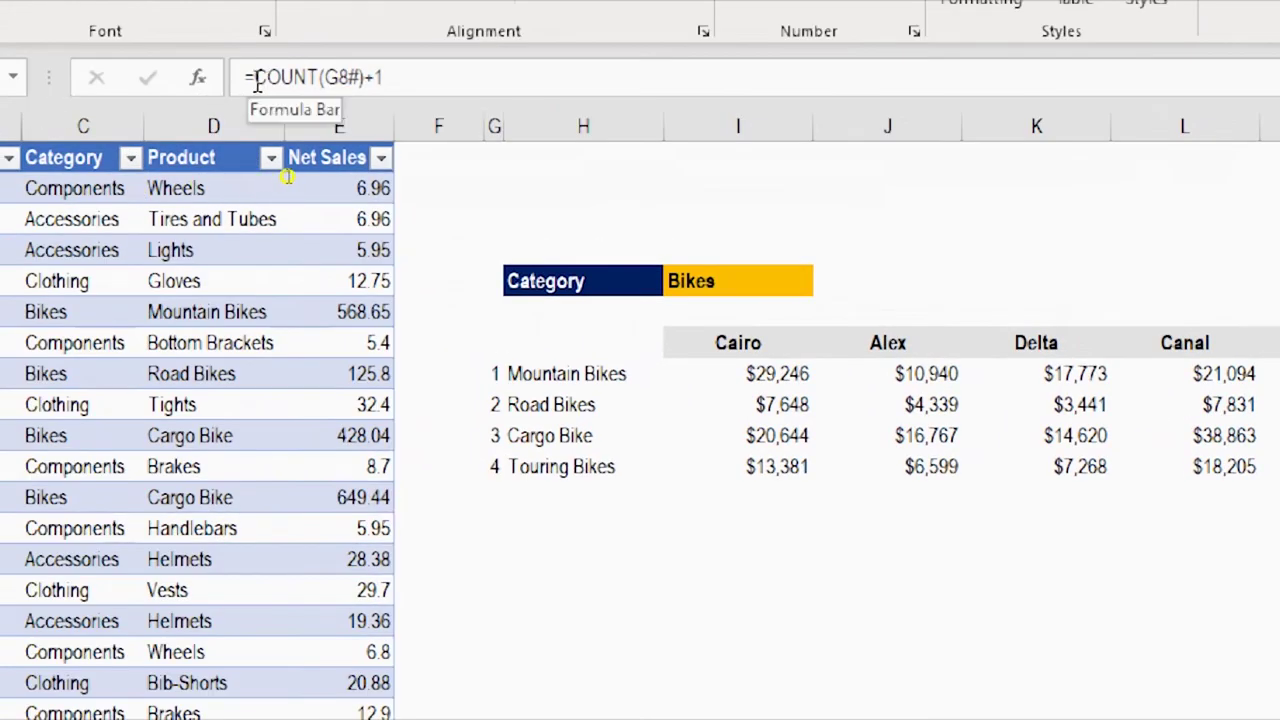
{"action": "left_click", "coordinate": [255, 79]}
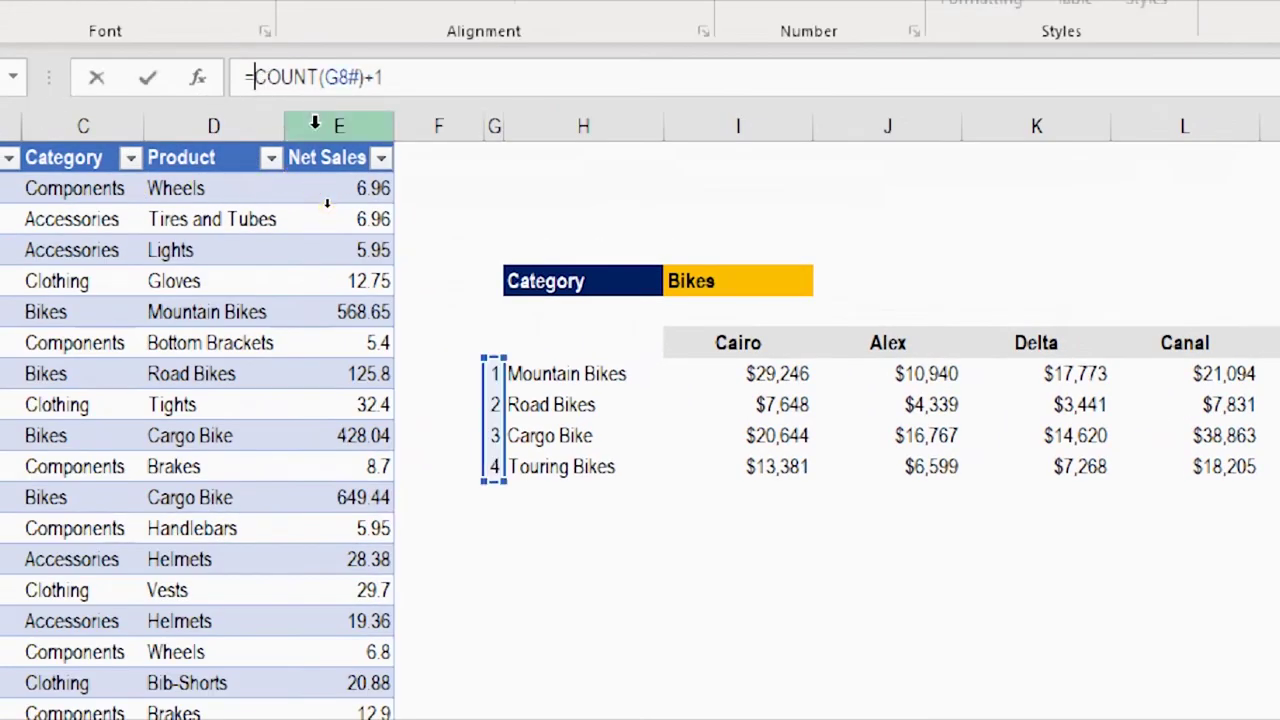
{"action": "type", "text": "Seq"}
{"action": "key", "text": "Tab"}
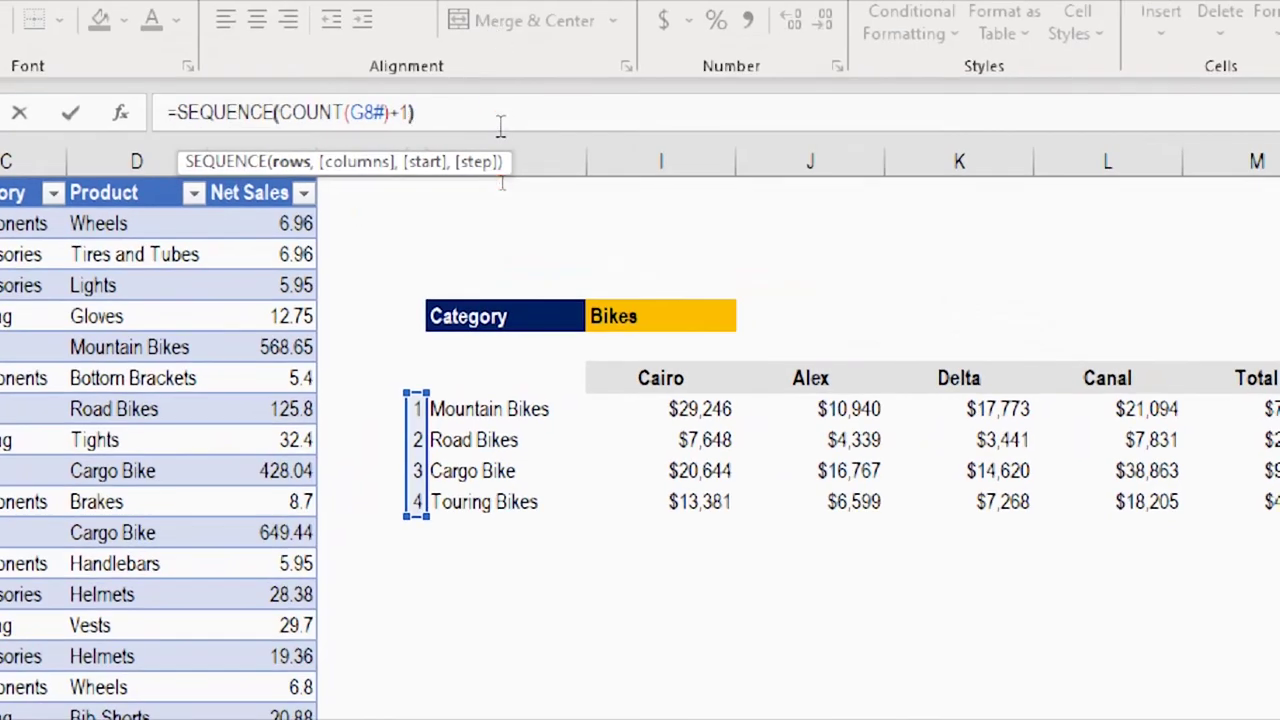
{"action": "type", "text": ")"}
{"action": "key", "text": "Return"}
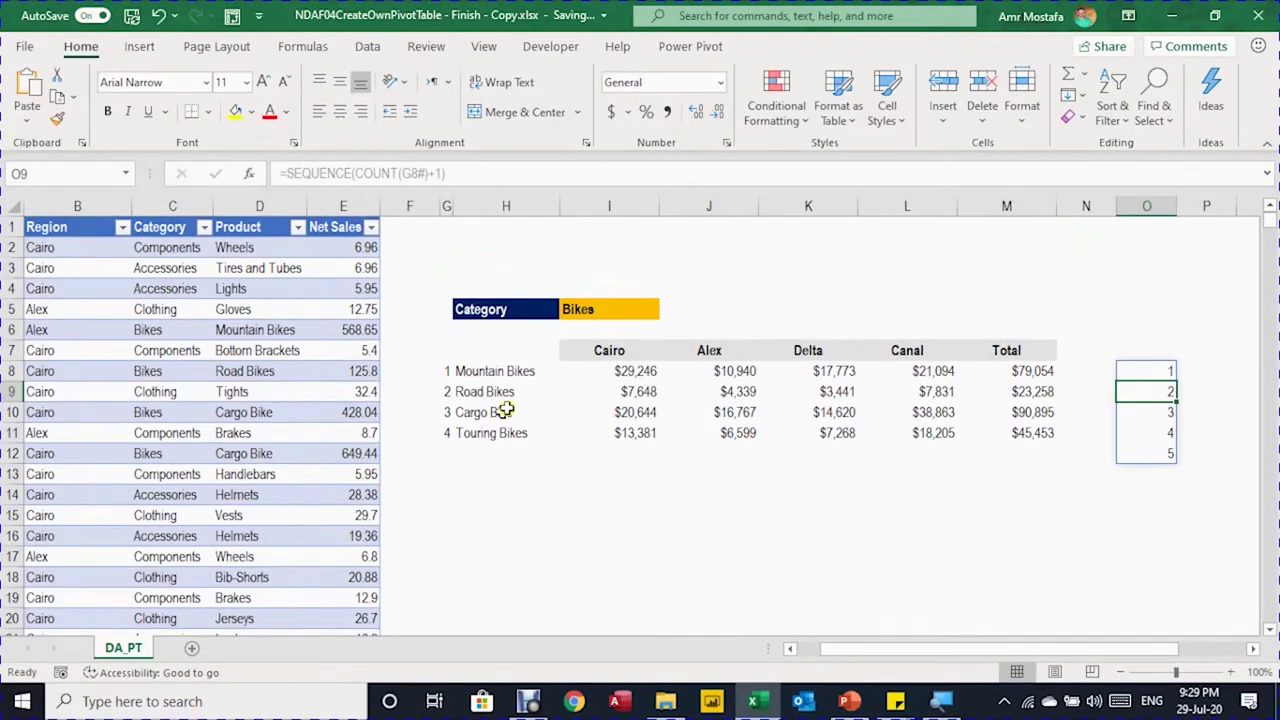
Step: Compare the O8 sequence with the row count by extending the formula to =SEQUENCE(COUNT(G8#)+1)>COUNT(G8#)
{"action": "left_click", "coordinate": [1125, 371]}
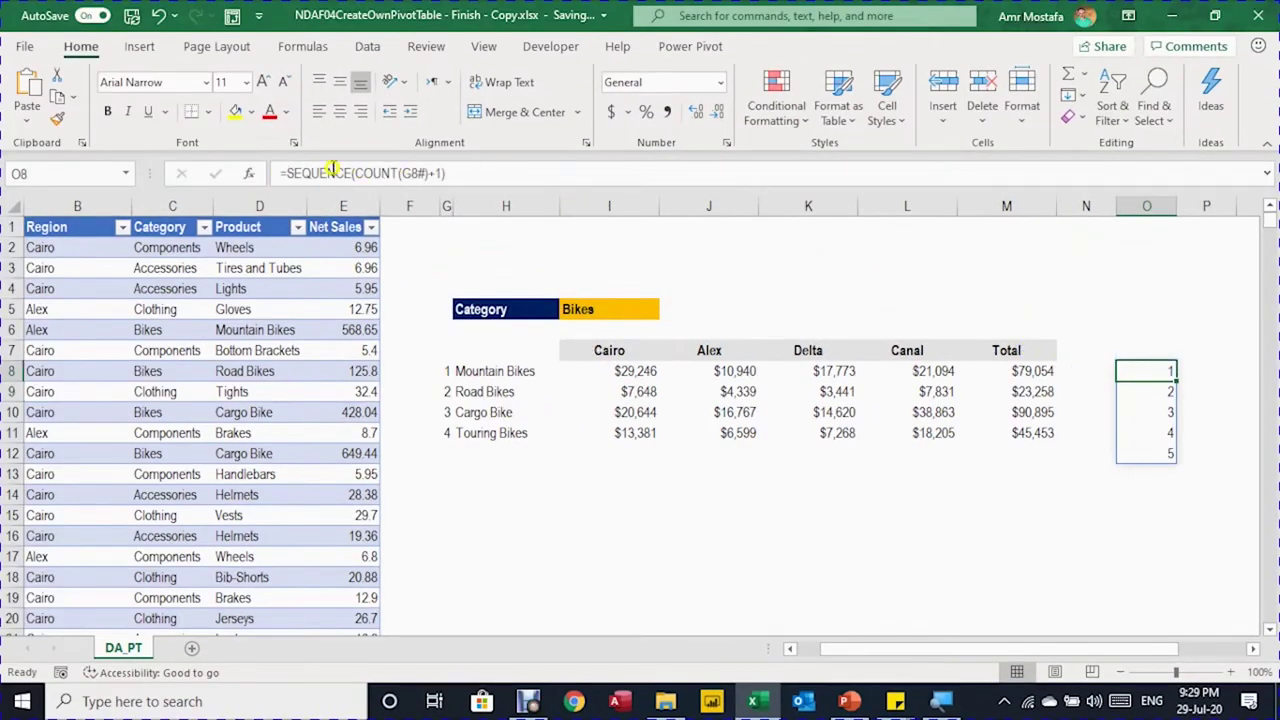
{"action": "left_click_drag", "start_coordinate": [355, 173], "coordinate": [428, 177]}
{"action": "key", "text": "ctrl+c"}
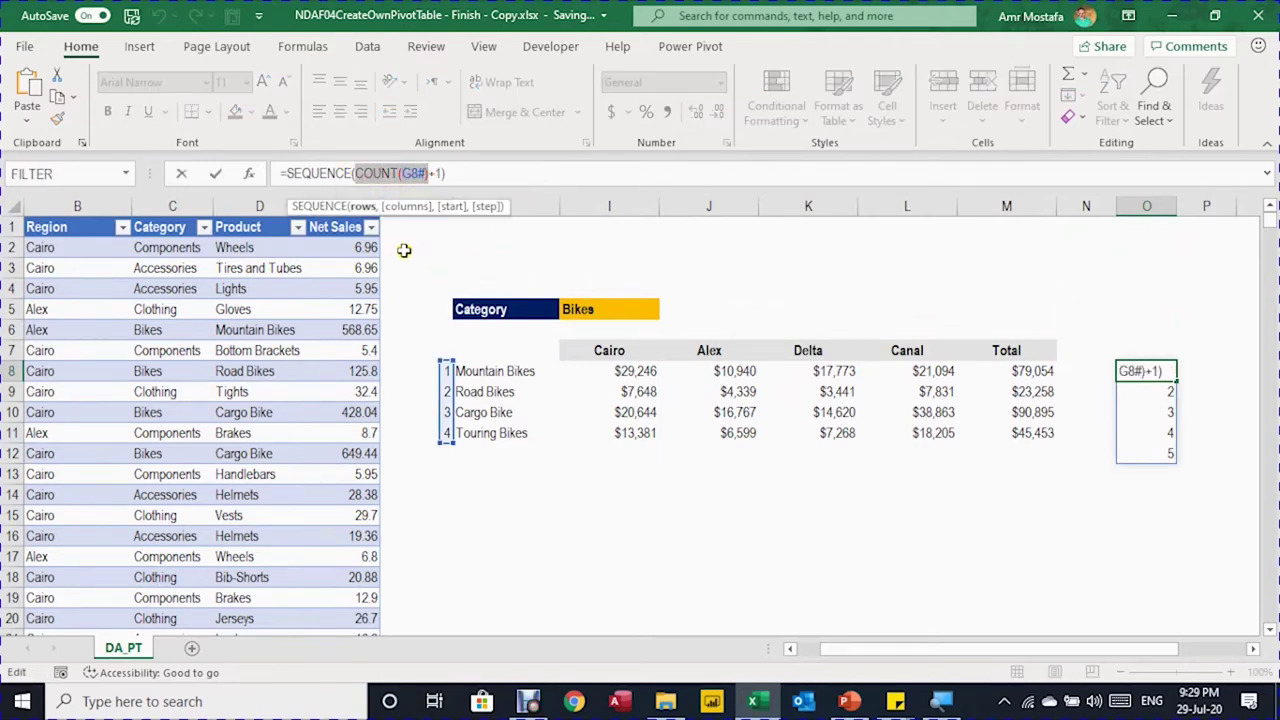
{"action": "left_click", "coordinate": [440, 175]}
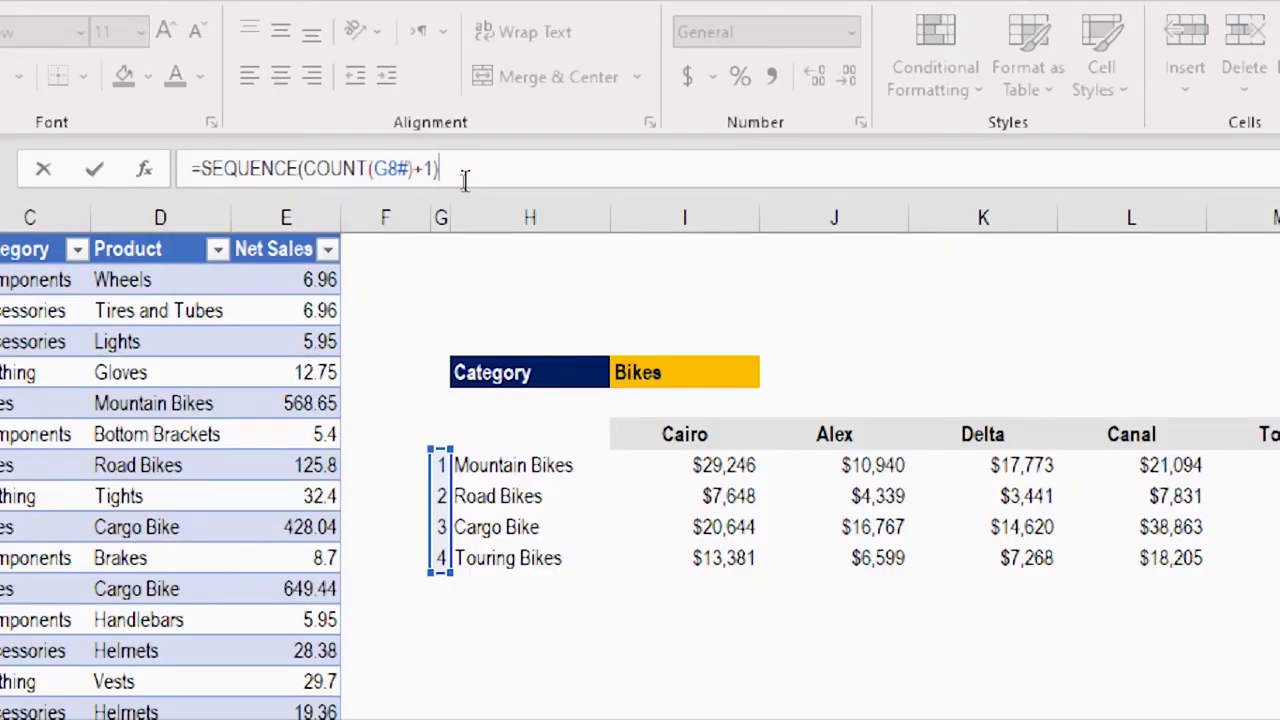
{"action": "type", "text": ">"}
{"action": "key", "text": "ctrl+v"}
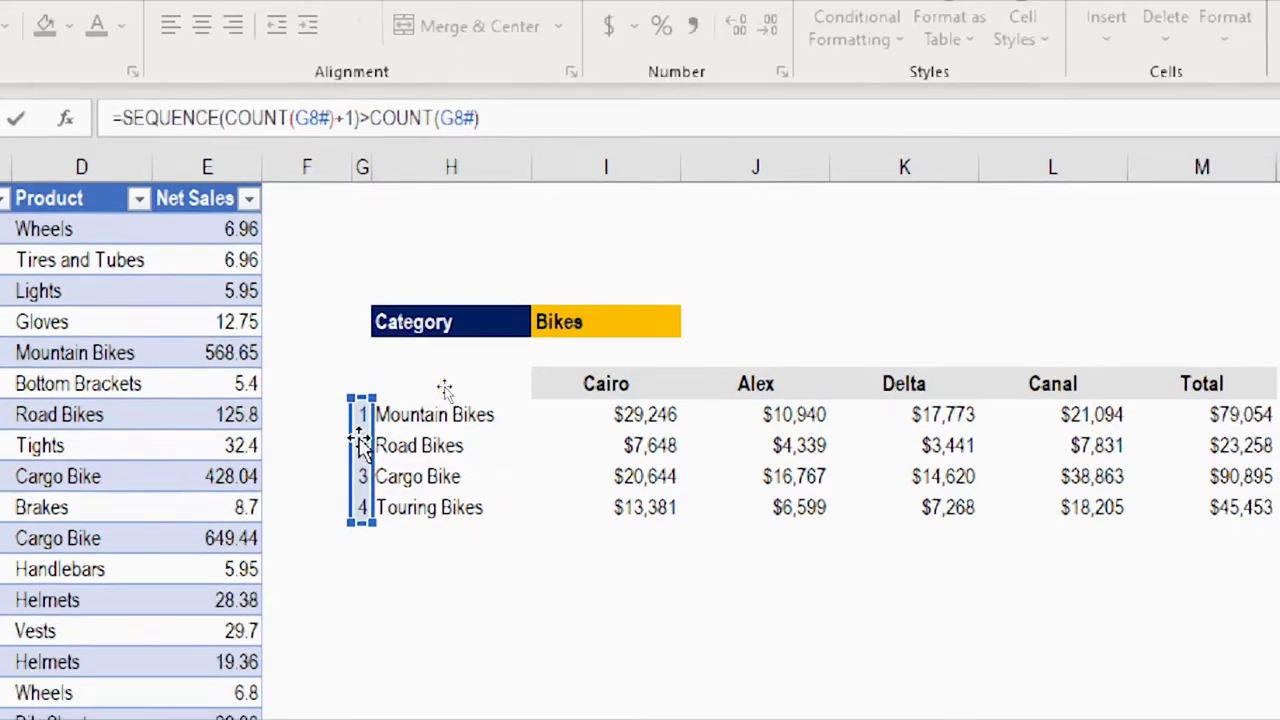
{"action": "key", "text": "Return"}
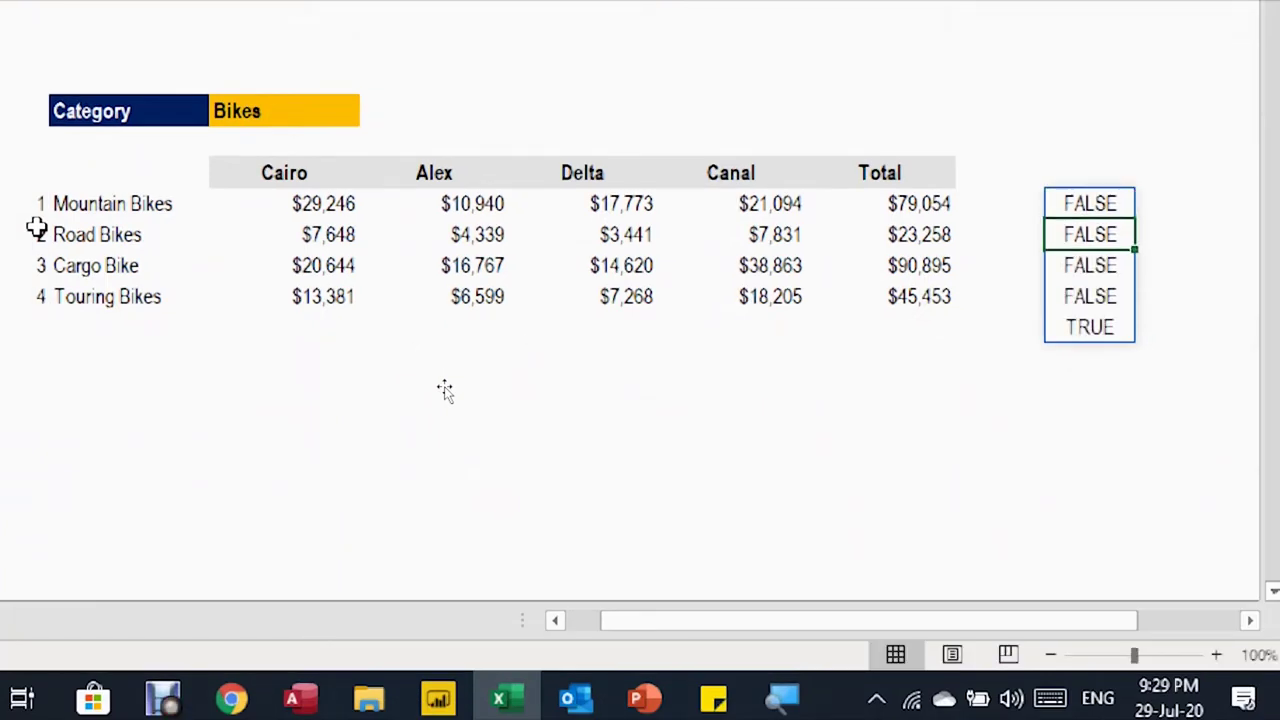
Step: Check the spilled comparison results in column O row by row, down to the extra row after the products
{"action": "key", "text": "Up"}
{"action": "key", "text": "Down"}
{"action": "key", "text": "Down"}
{"action": "key", "text": "Down"}
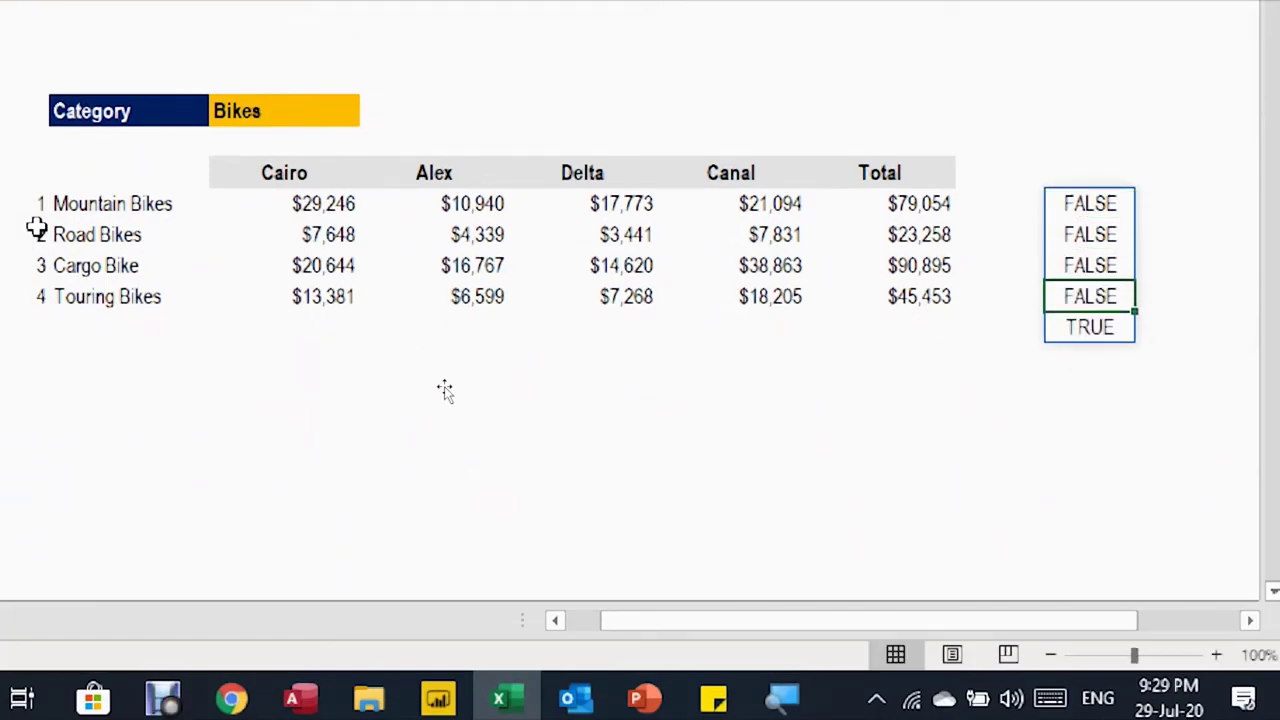
{"action": "key", "text": "Down"}
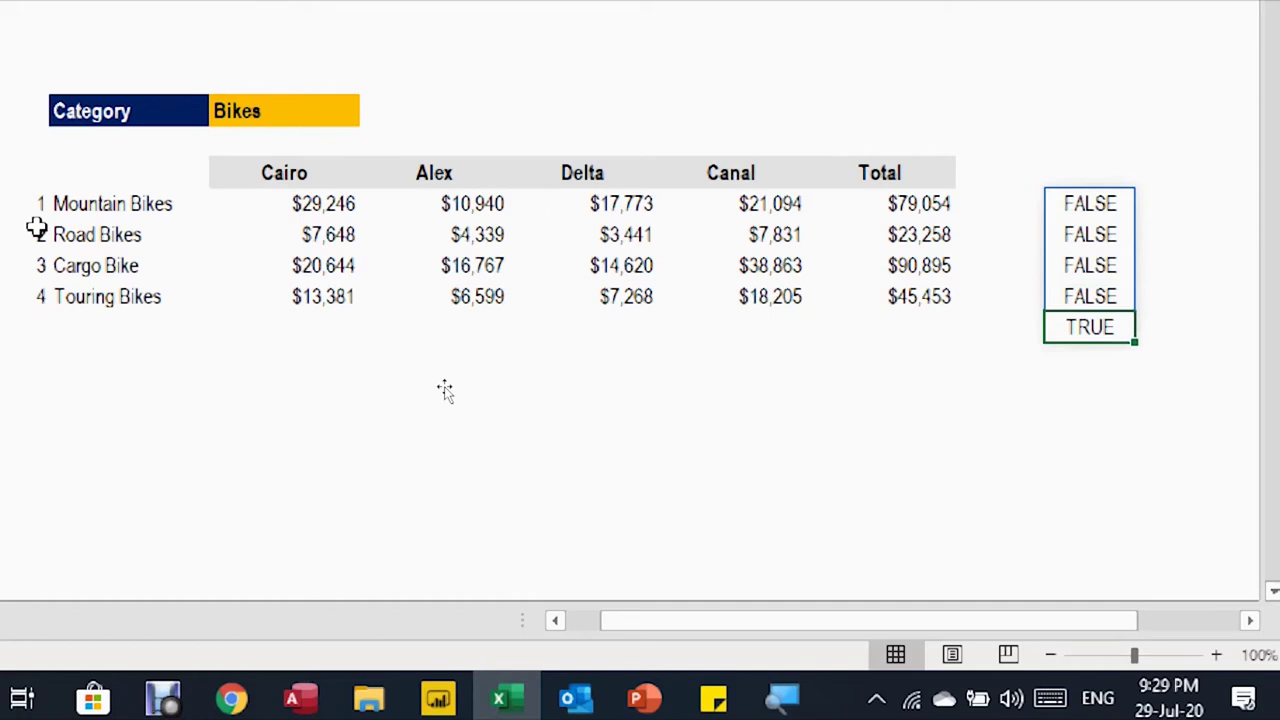
{"action": "key", "text": "Left"}
{"action": "key", "text": "Right"}
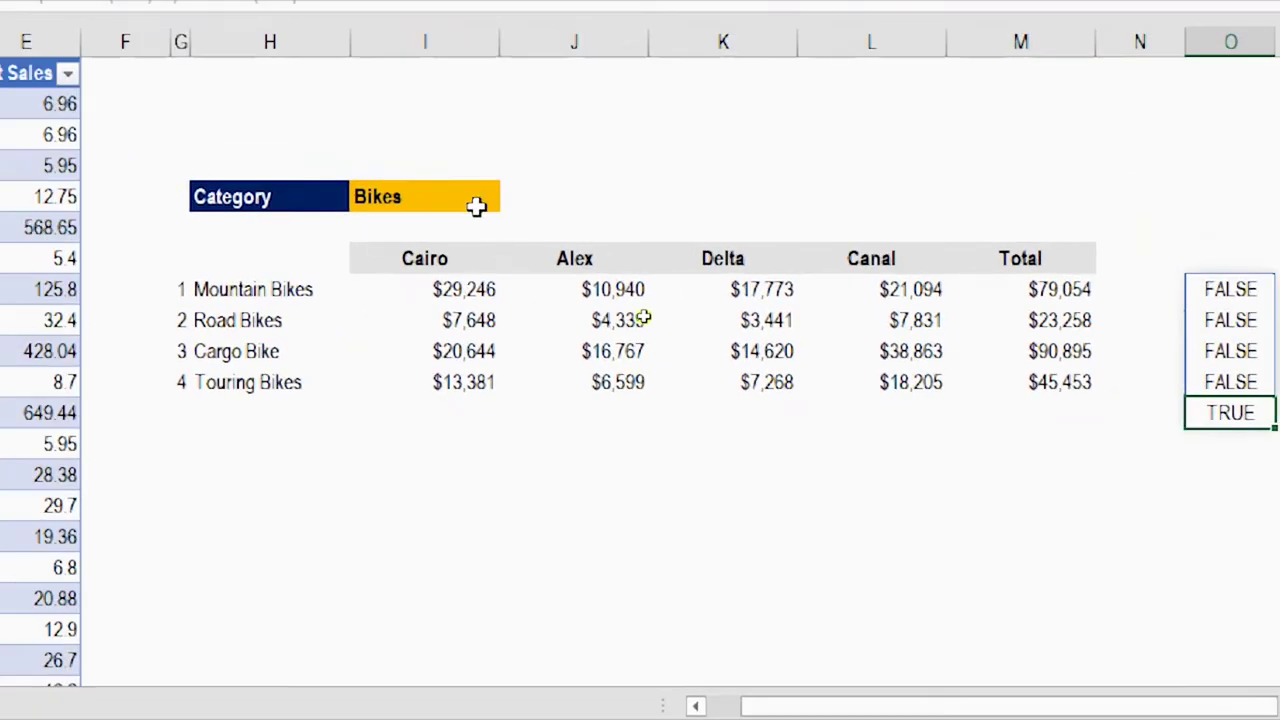
Step: Switch the category in I5 to Clothing and check the last spilled comparison result in column O
{"action": "left_click", "coordinate": [352, 114]}
{"action": "left_click", "coordinate": [511, 198]}
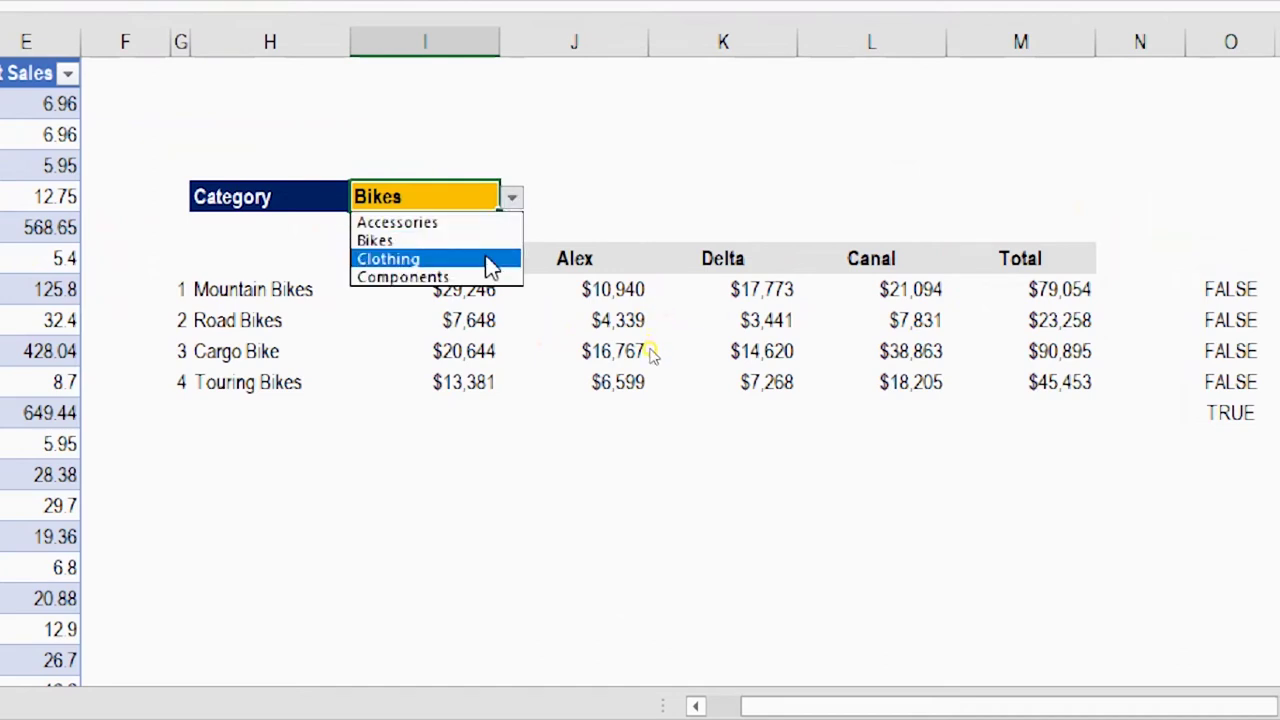
{"action": "left_click", "coordinate": [488, 258]}
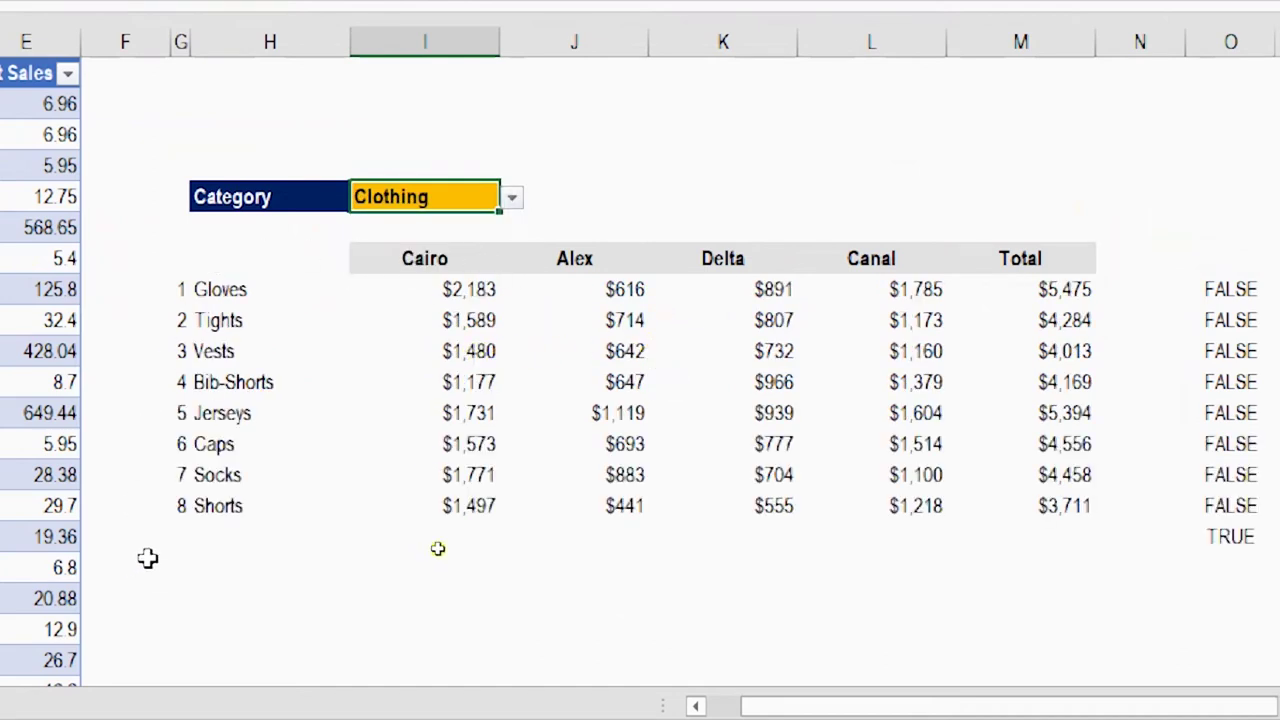
{"action": "left_click", "coordinate": [1232, 537]}
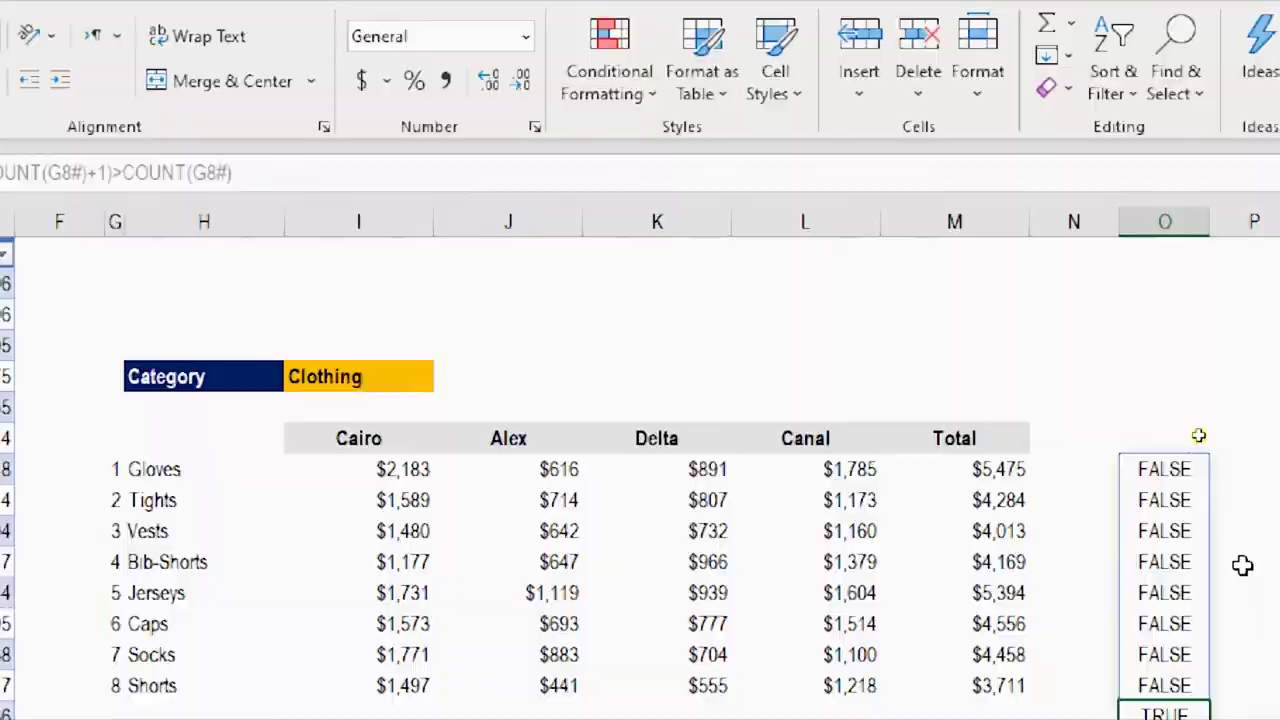
Step: Compare the O8 formula's spill range with the product list in column H and the empty cell H16 below it
{"action": "left_click", "coordinate": [1150, 375]}
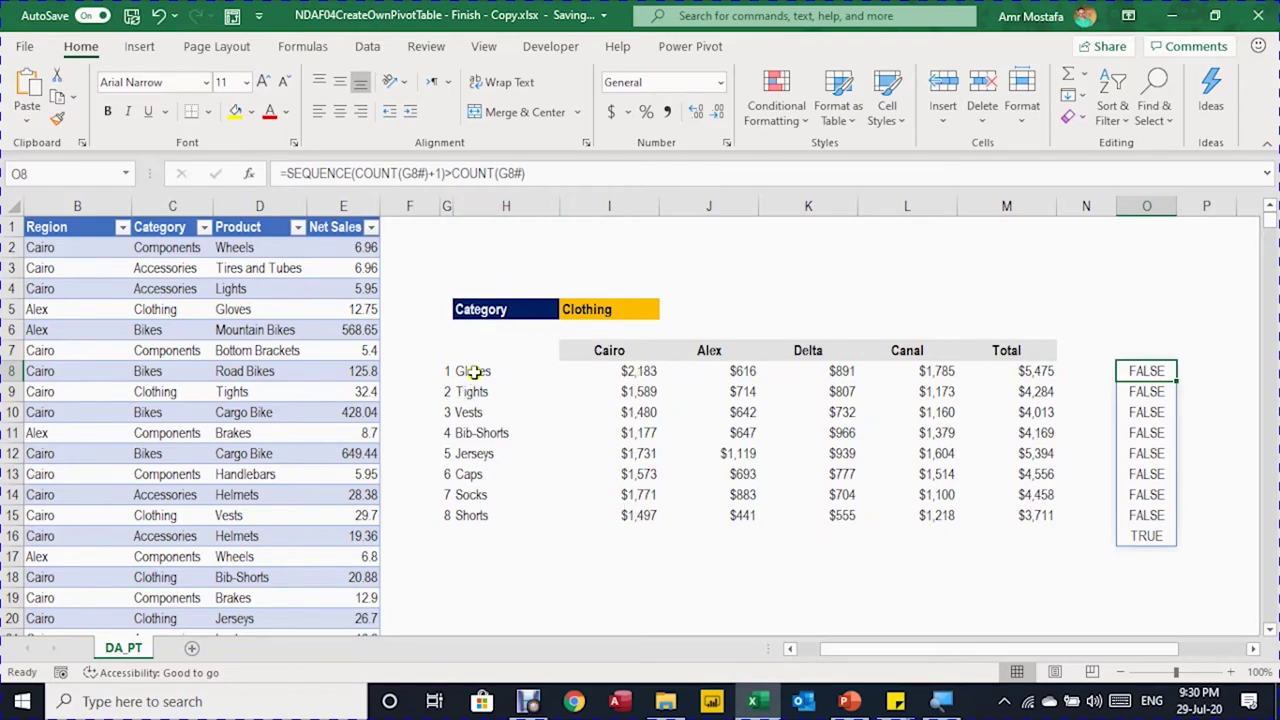
{"action": "left_click_drag", "start_coordinate": [488, 372], "coordinate": [474, 536]}
{"action": "left_click", "coordinate": [474, 538]}
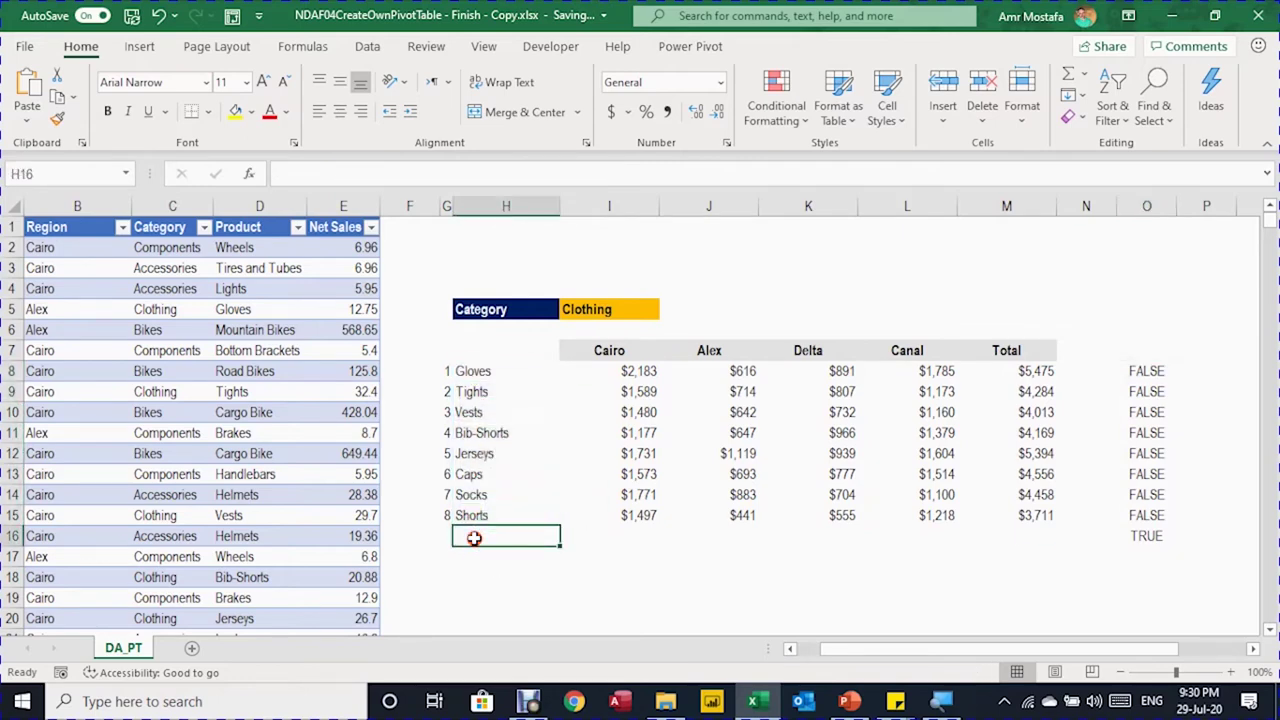
Step: Wrap the O8 comparison in IF so it returns "Total" when true and "Number" when false, and check the last spilled row
{"action": "left_click", "coordinate": [1163, 371]}
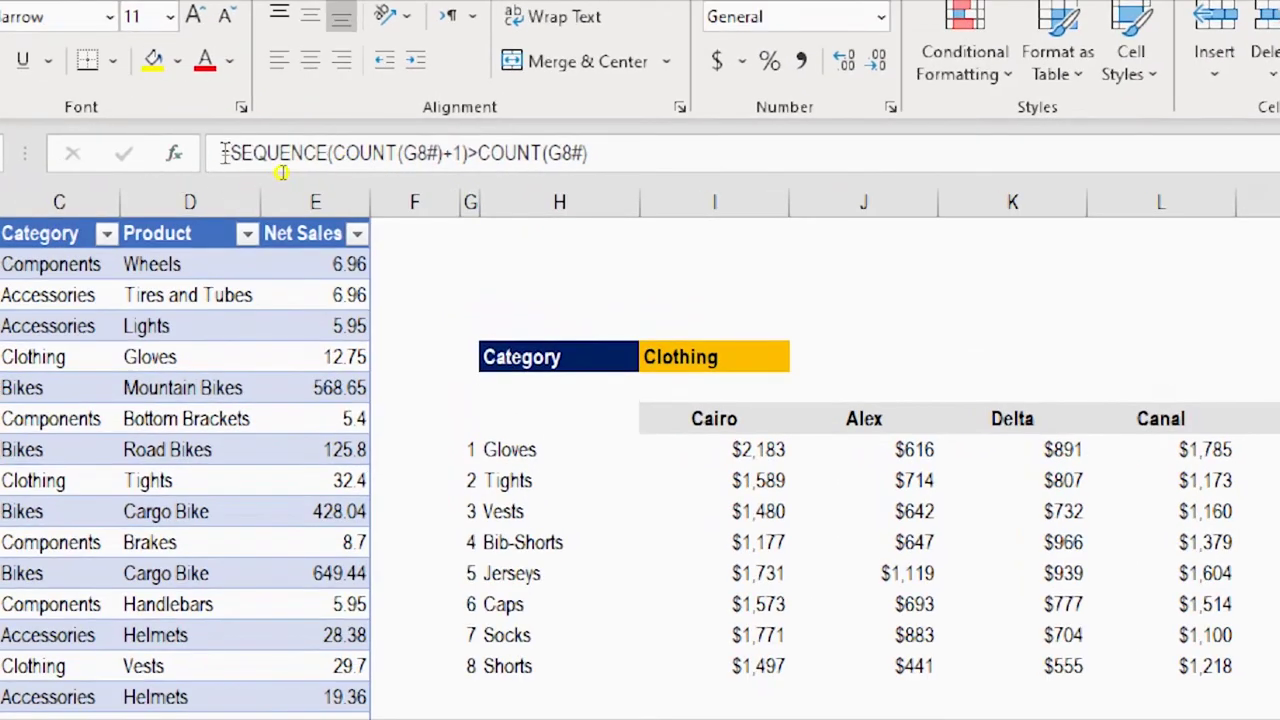
{"action": "left_click", "coordinate": [287, 173]}
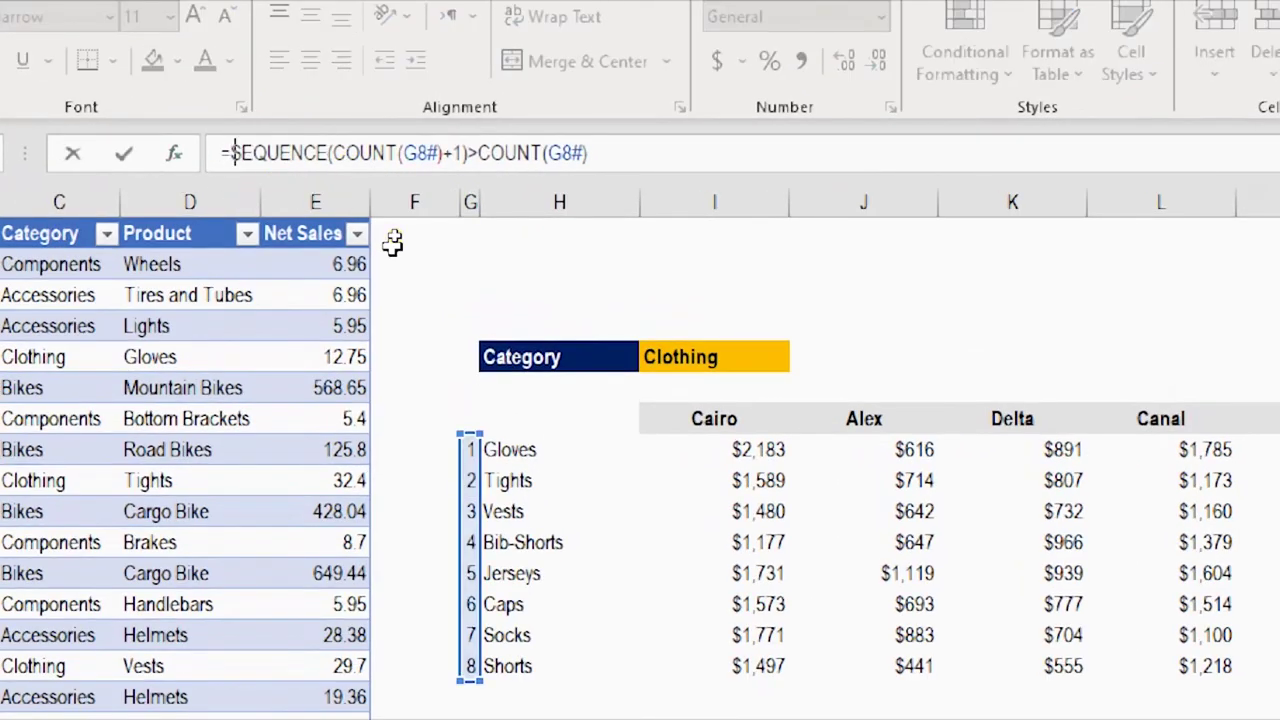
{"action": "type", "text": "IF("}
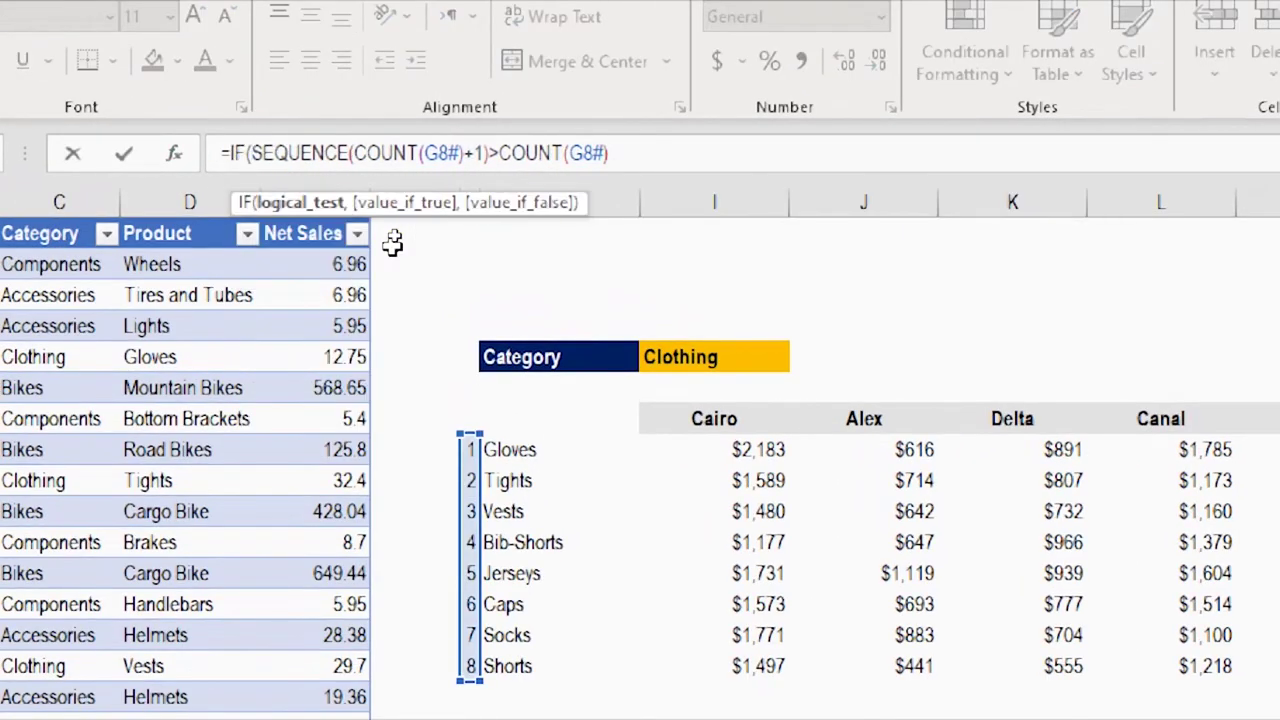
{"action": "left_click", "coordinate": [298, 202]}
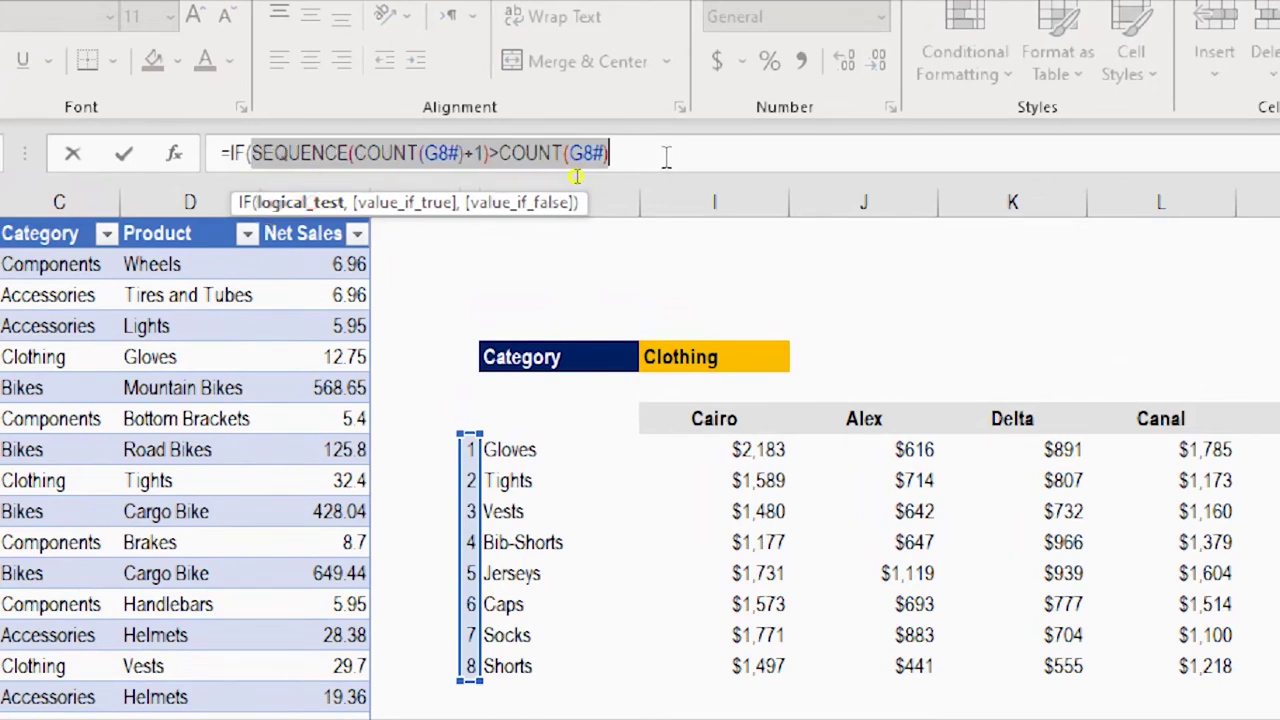
{"action": "left_click", "coordinate": [575, 176]}
{"action": "type", "text": ","}
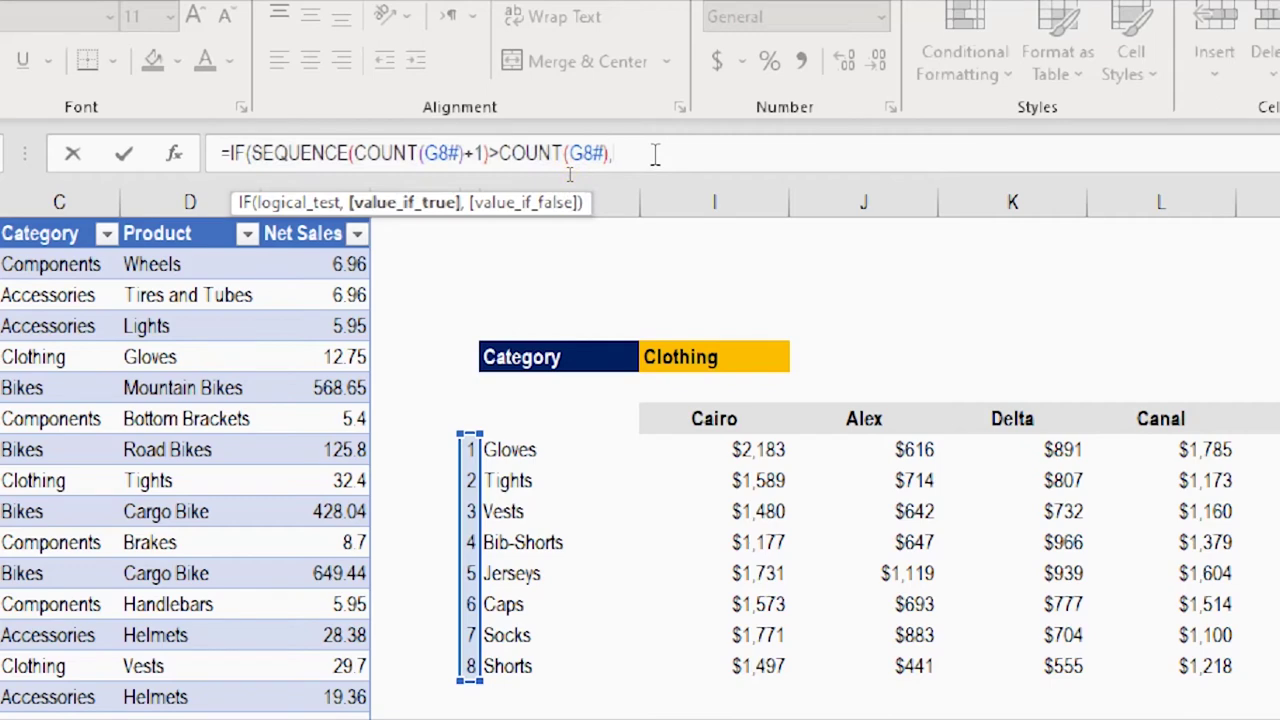
{"action": "type", "text": "\"Total\","}
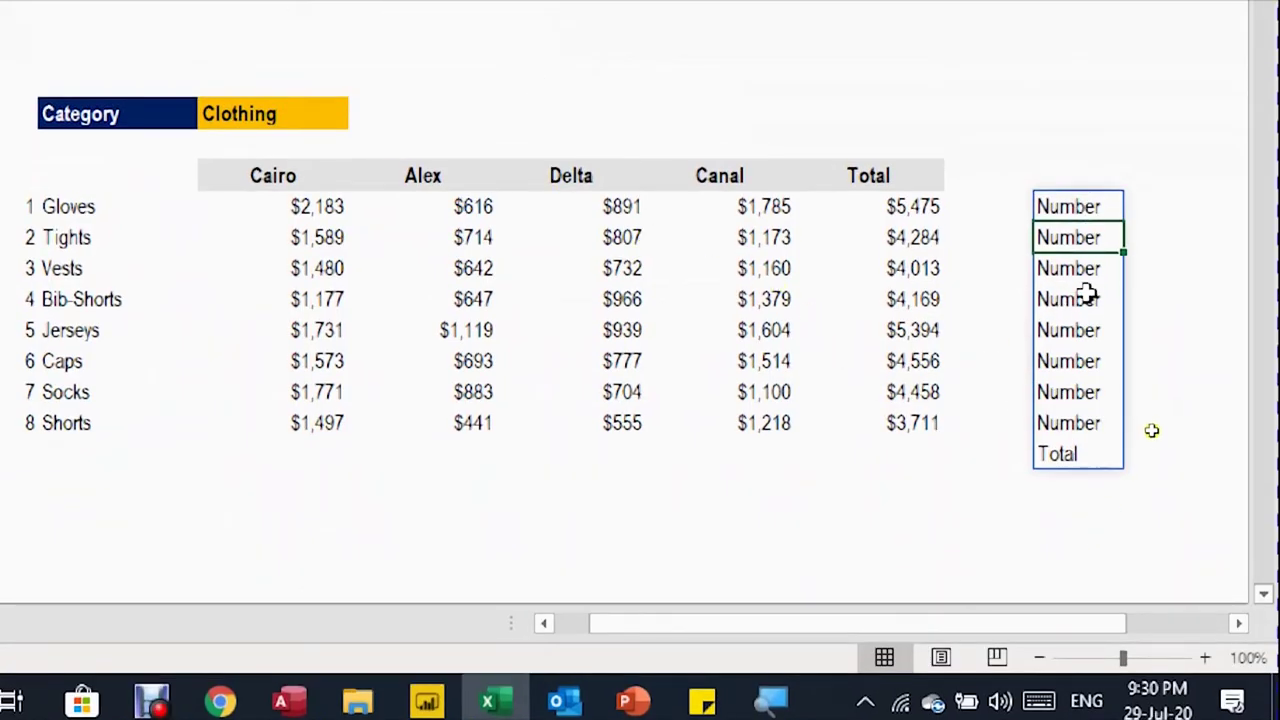
{"action": "key", "text": "Down"}
{"action": "key", "text": "ctrl+Down"}
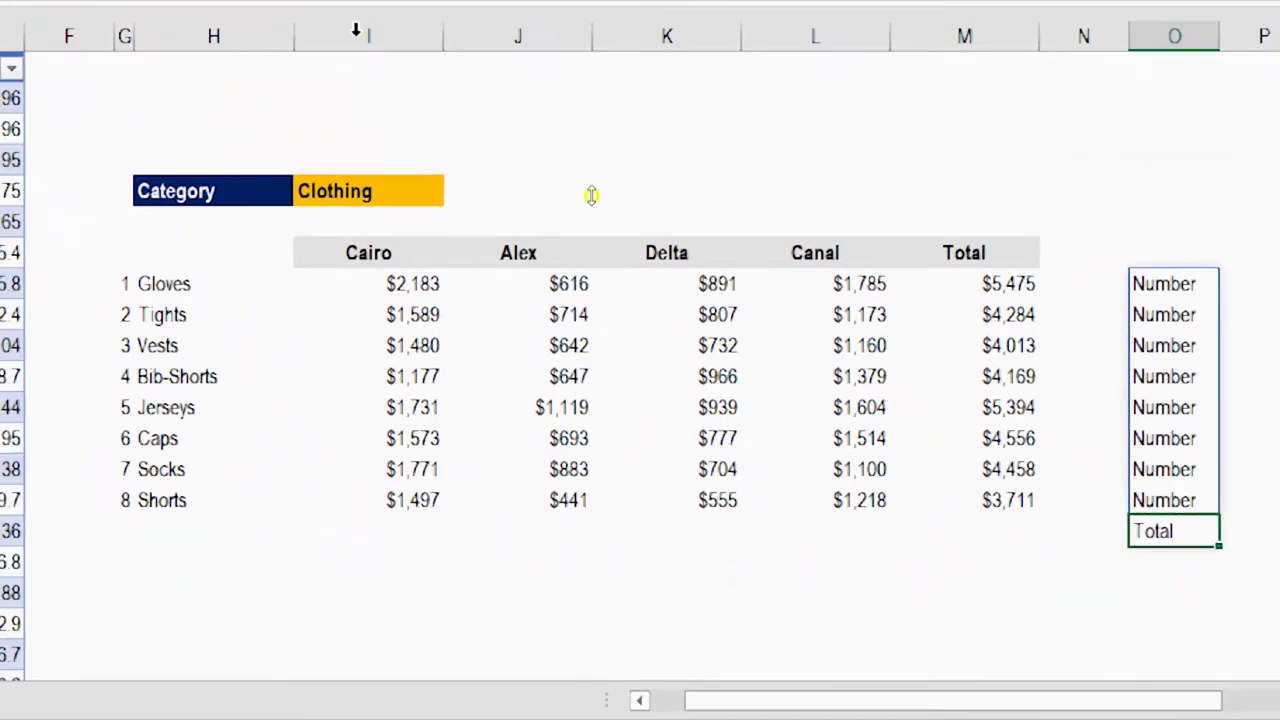
Step: Copy the IF formula from O8 and insert it before UNIQUE in H8's formula, keeping only one equals sign
{"action": "key", "text": "F2"}
{"action": "left_click_drag", "start_coordinate": [857, 98], "coordinate": [290, 98]}
{"action": "key", "text": "ctrl+c"}
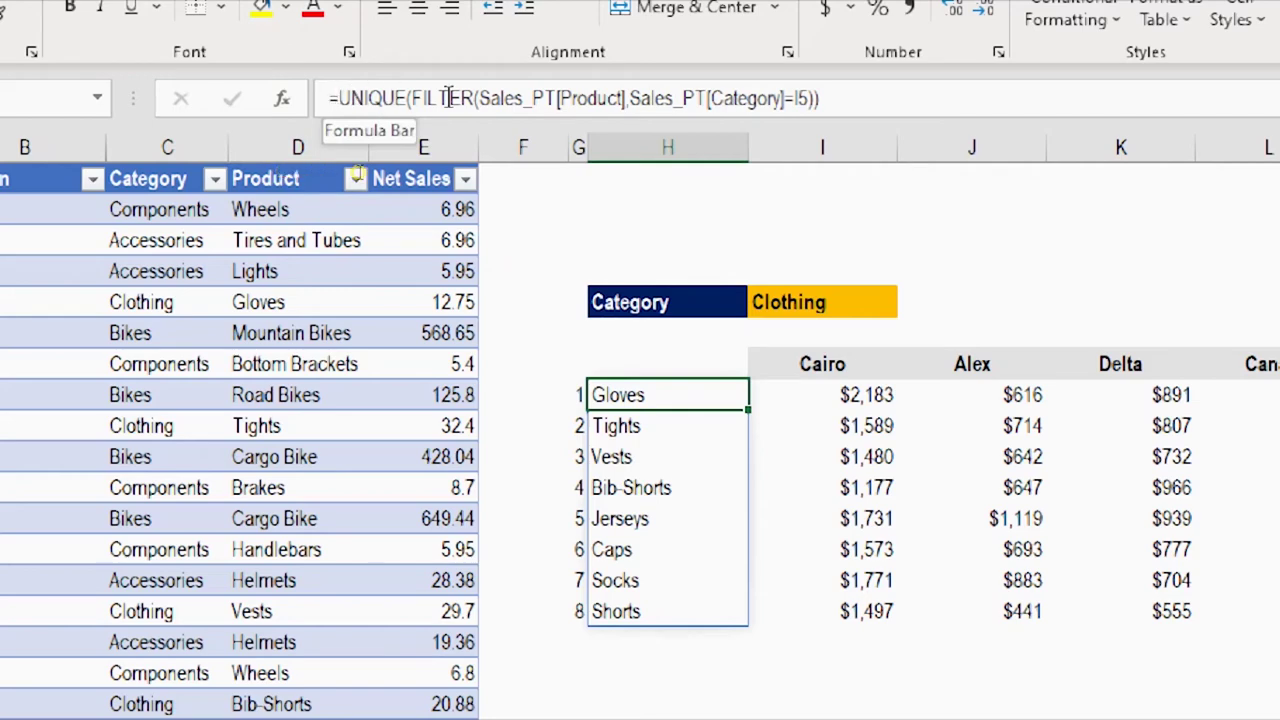
{"action": "left_click", "coordinate": [338, 99]}
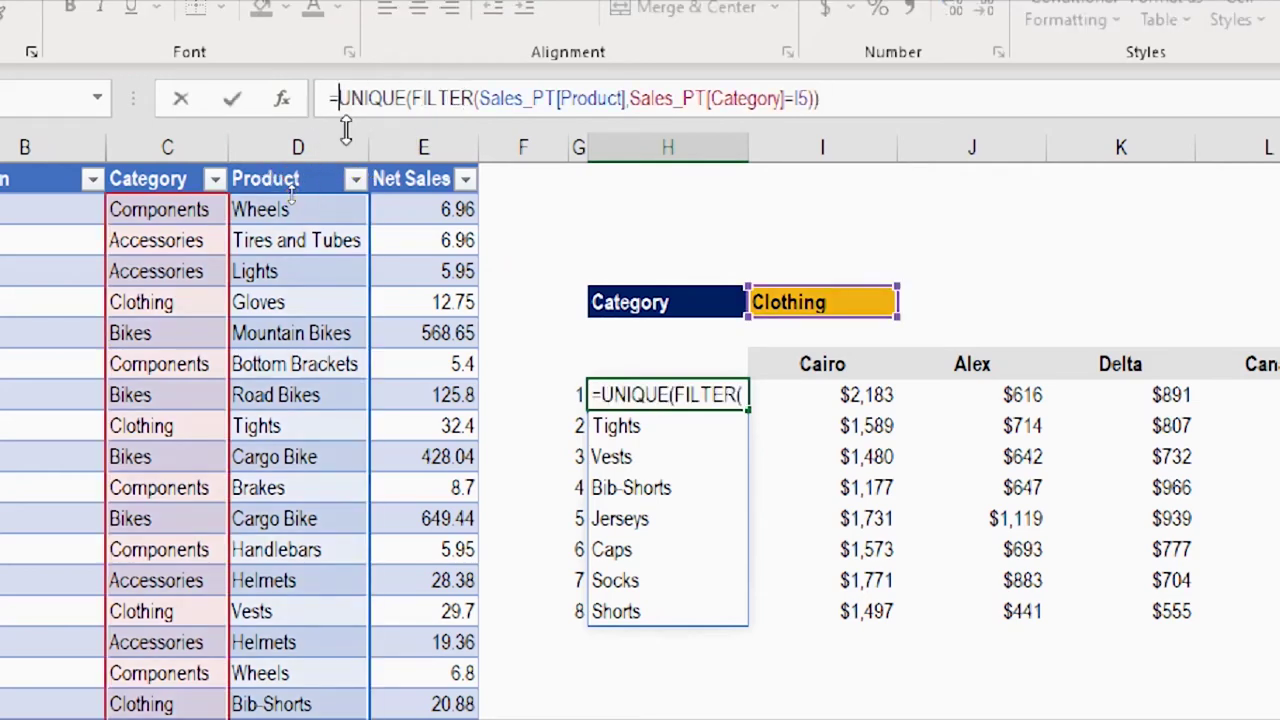
{"action": "key", "text": "ctrl+v"}
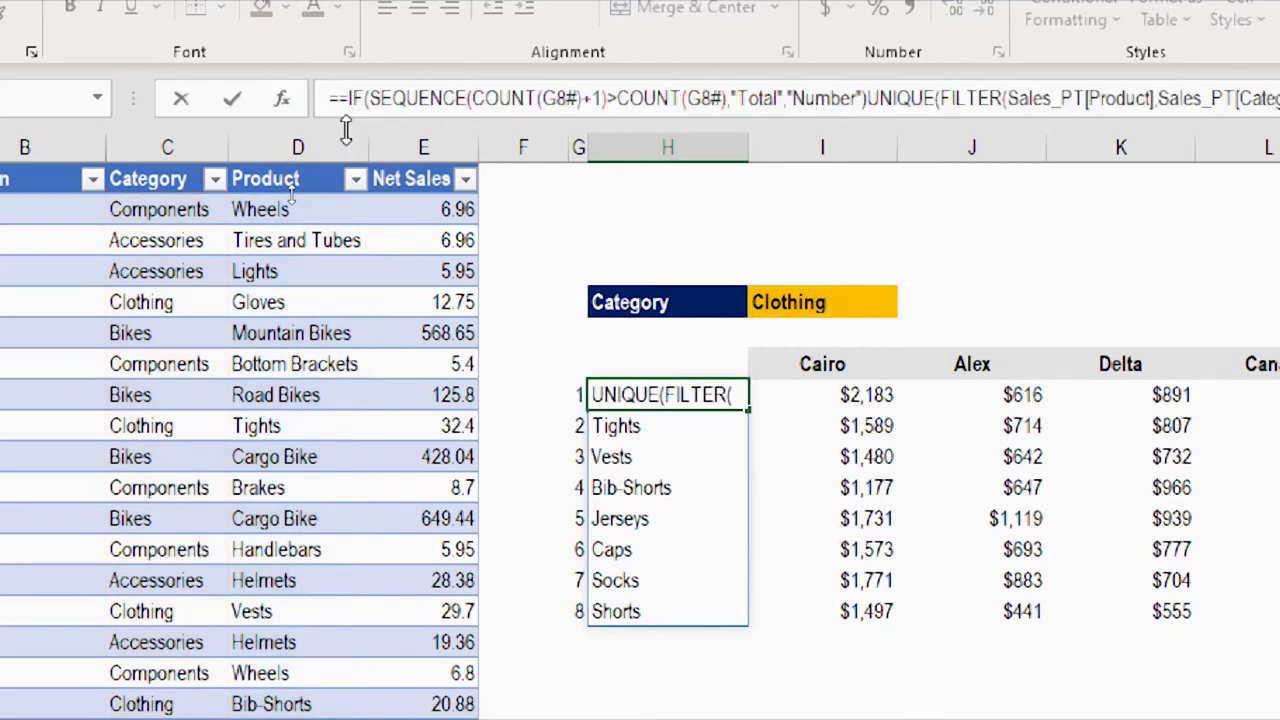
{"action": "key", "text": "Home"}
{"action": "key", "text": "Delete"}
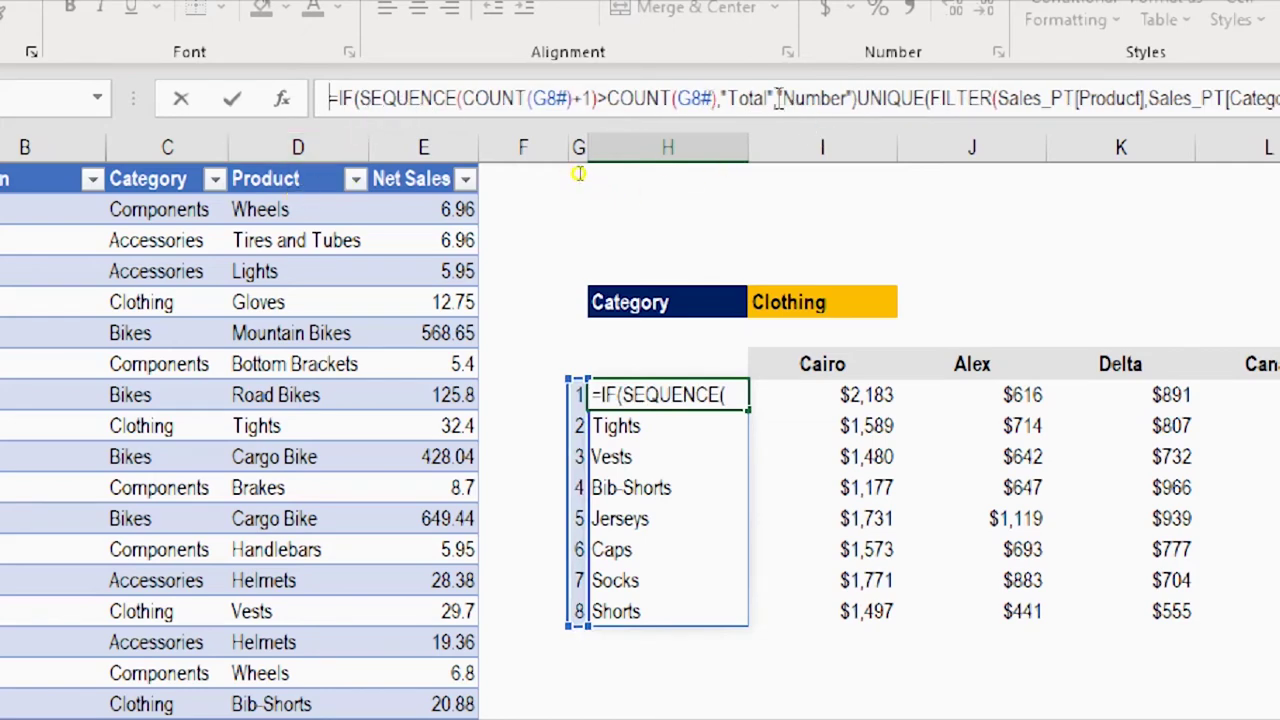
Step: Remove "Number") from H8's formula so UNIQUE serves as the IF's false value, and check each of the IF arguments
{"action": "left_click_drag", "start_coordinate": [778, 98], "coordinate": [857, 98]}
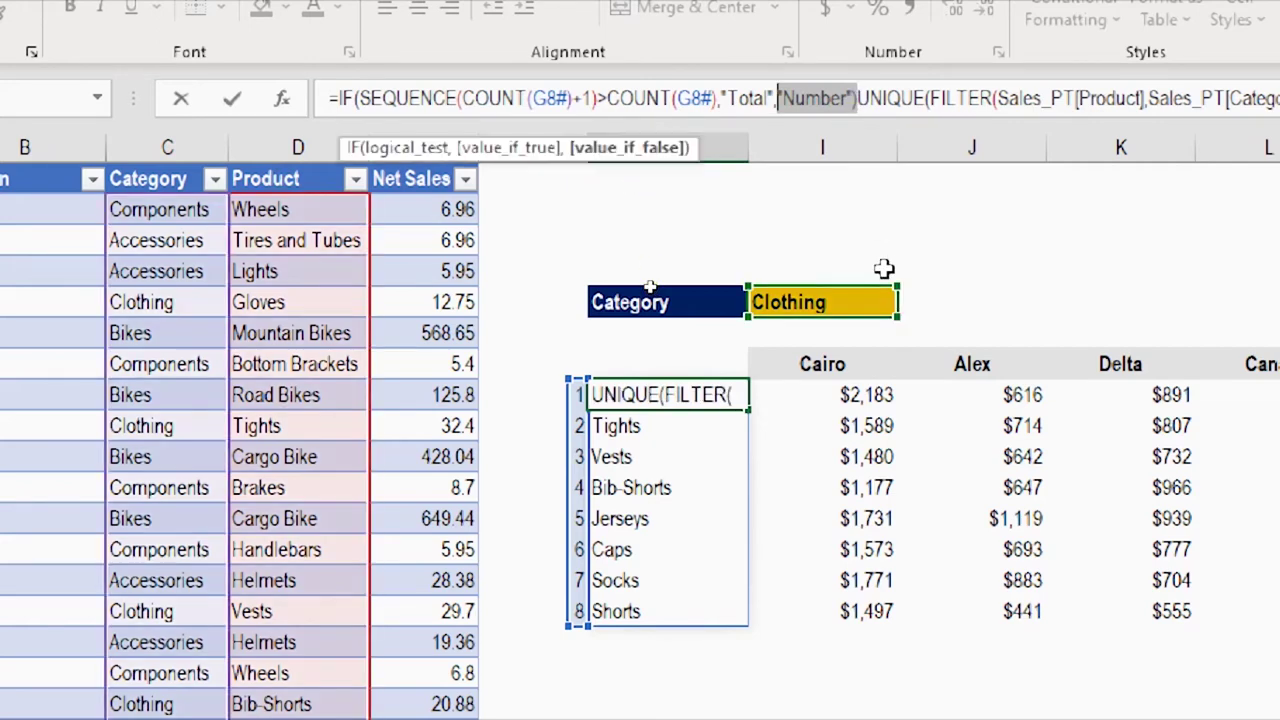
{"action": "key", "text": "BackSpace"}
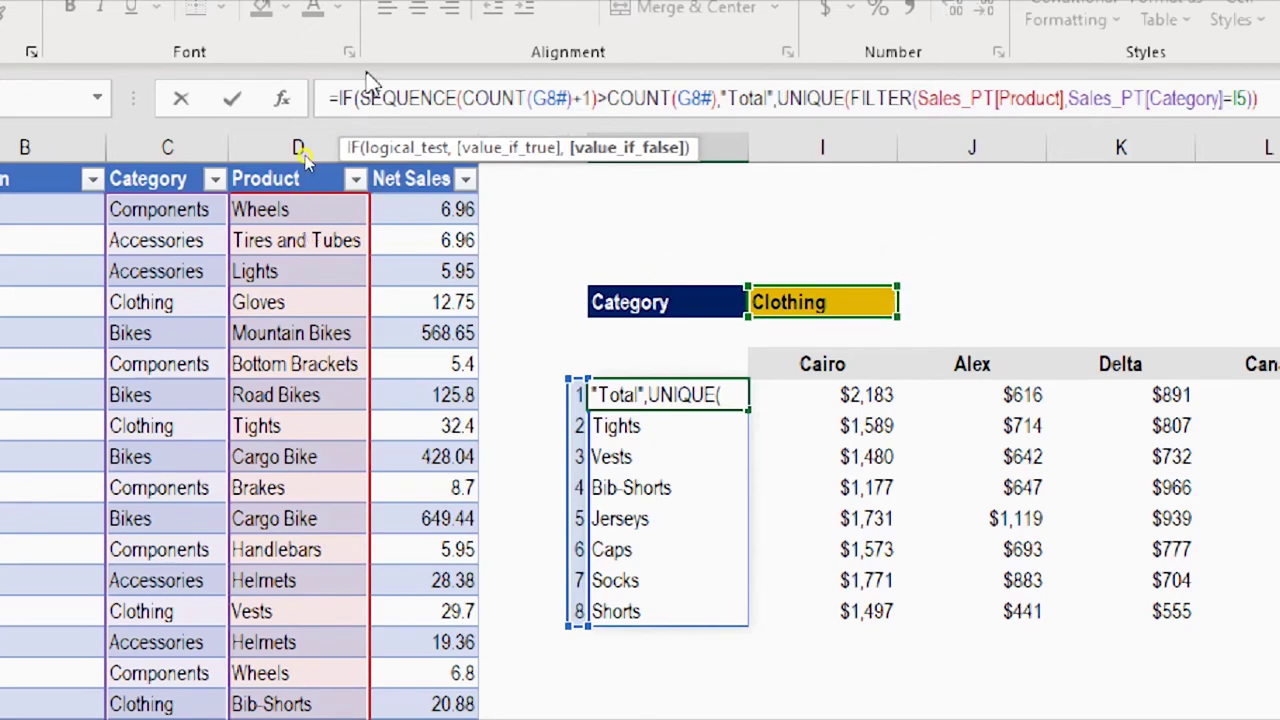
{"action": "left_click", "coordinate": [393, 147]}
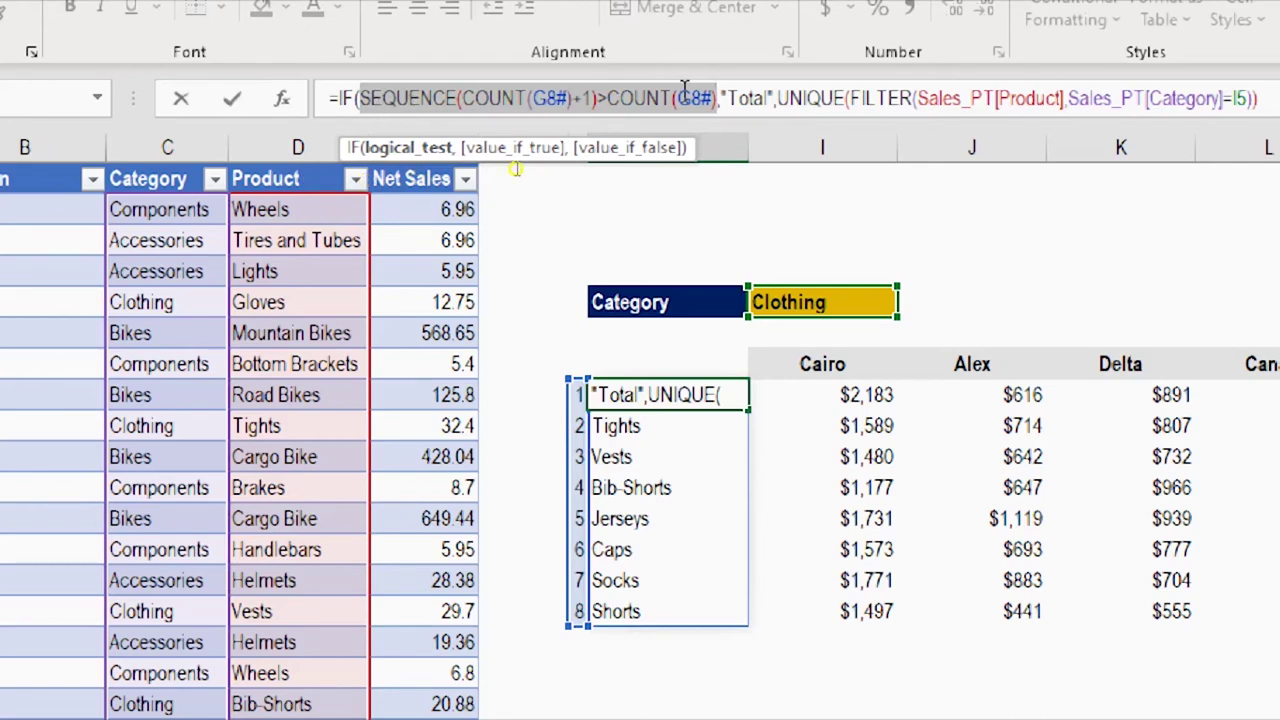
{"action": "left_click", "coordinate": [522, 150]}
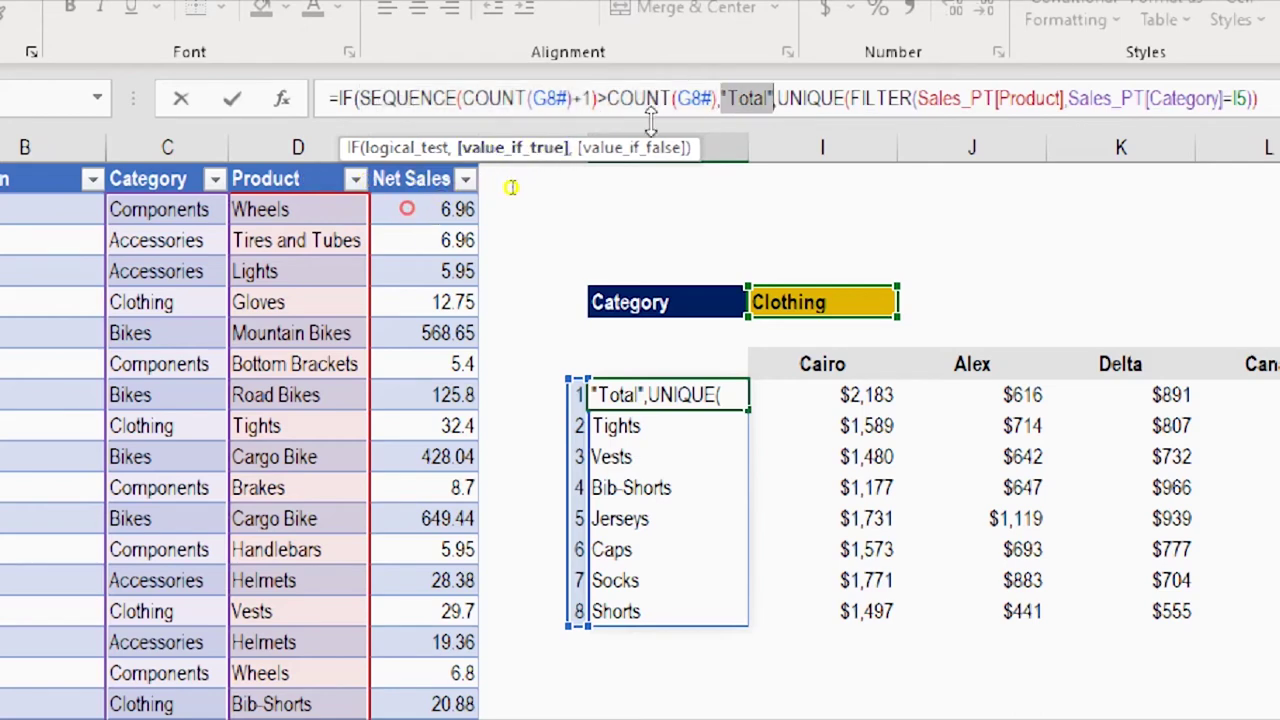
{"action": "left_click", "coordinate": [604, 150]}
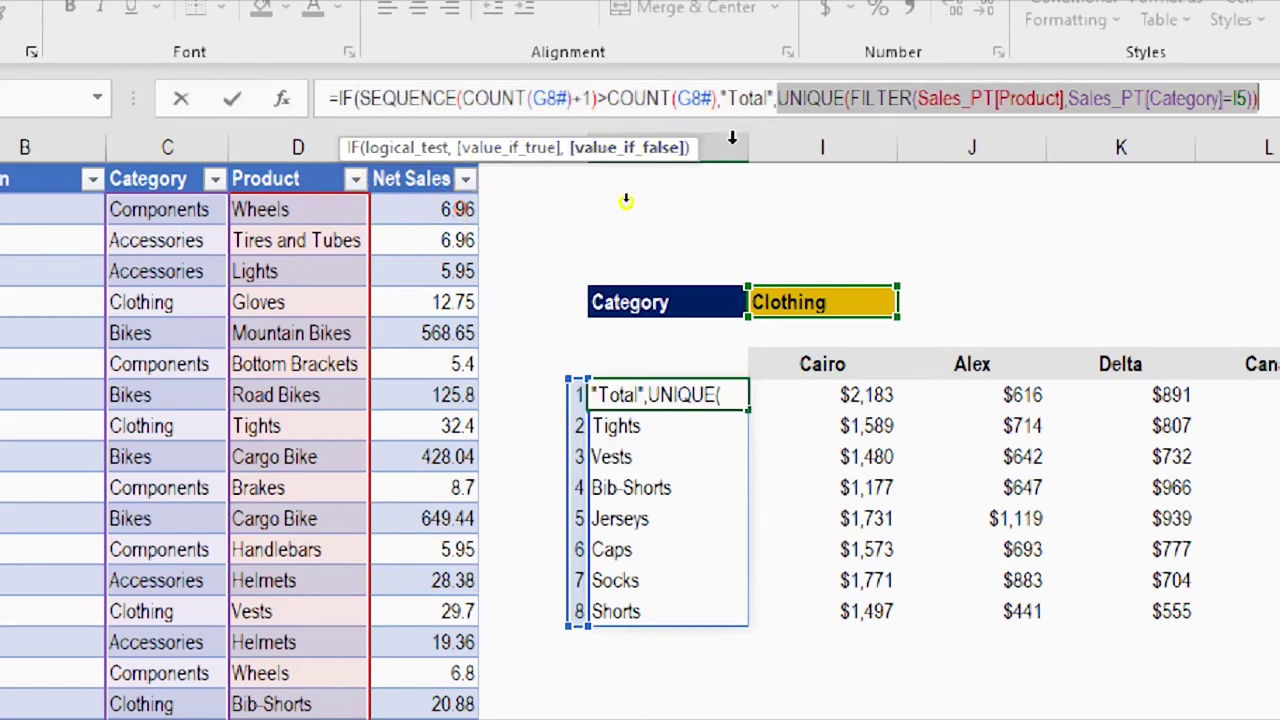
Step: Add the IF's closing parenthesis to H8's formula, enter it, and check the last spilled row in H16
{"action": "left_click", "coordinate": [1177, 105]}
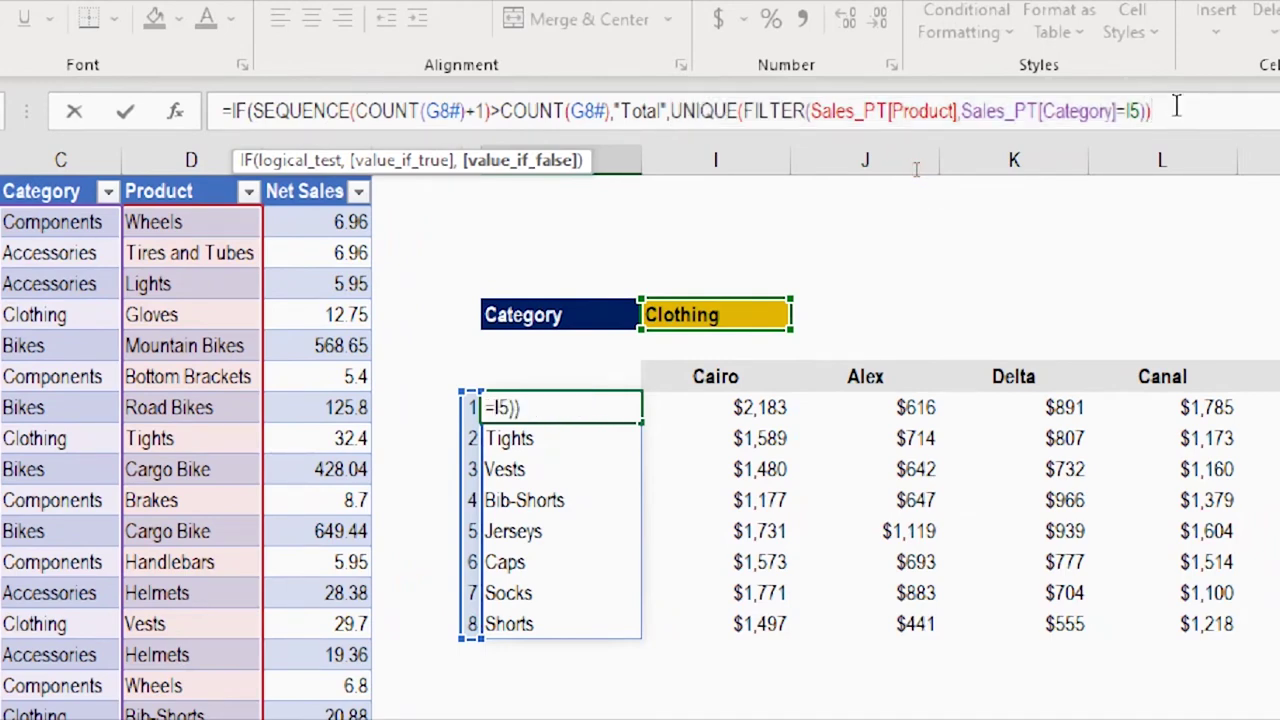
{"action": "type", "text": ")"}
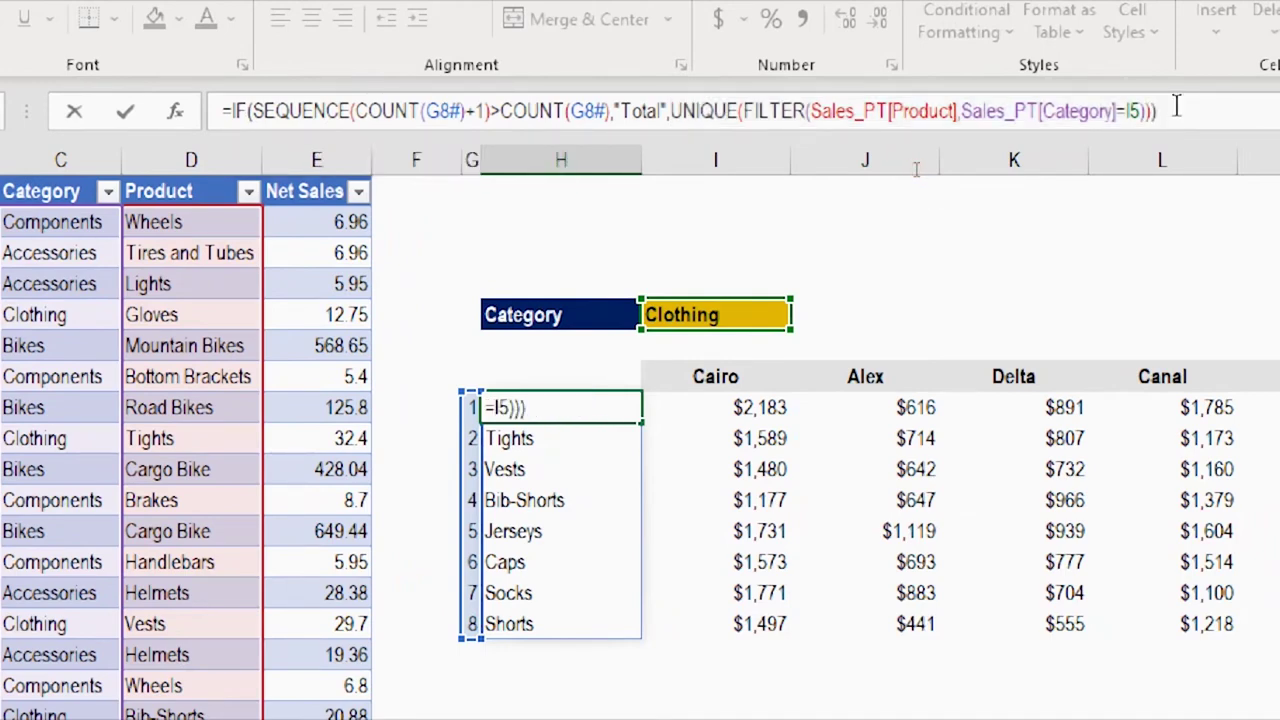
{"action": "key", "text": "Return"}
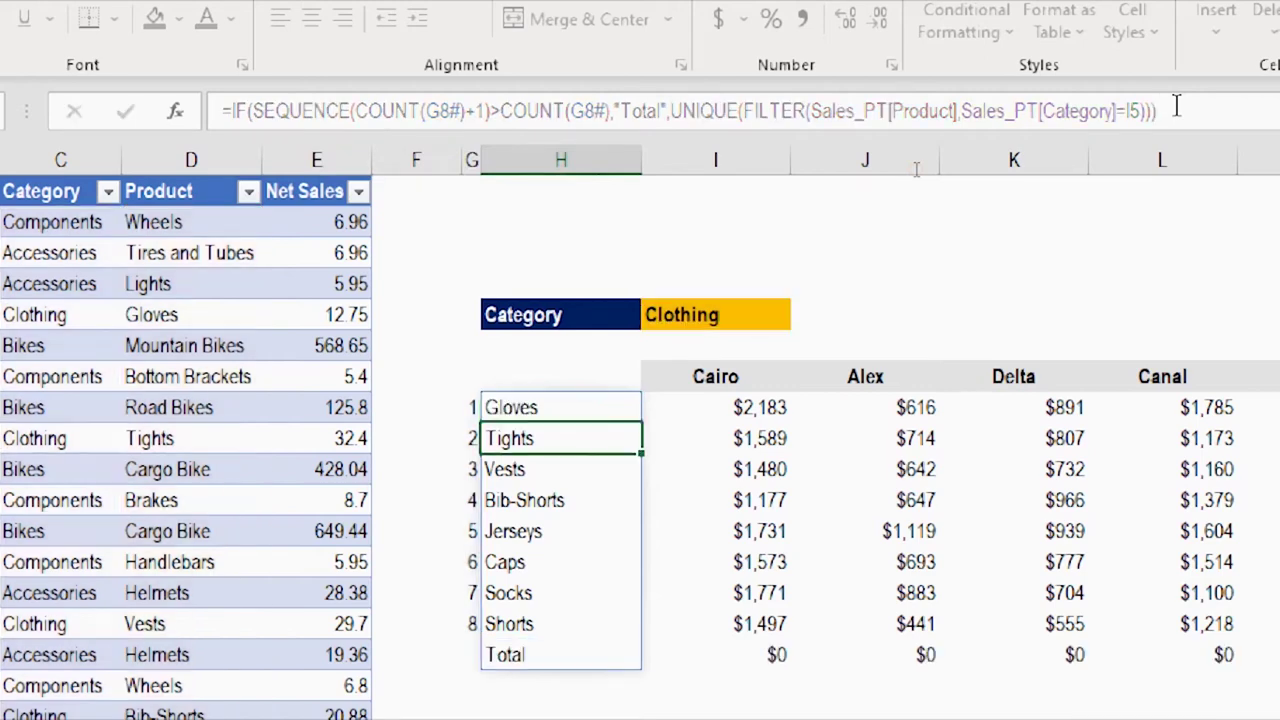
{"action": "left_click", "coordinate": [586, 645]}
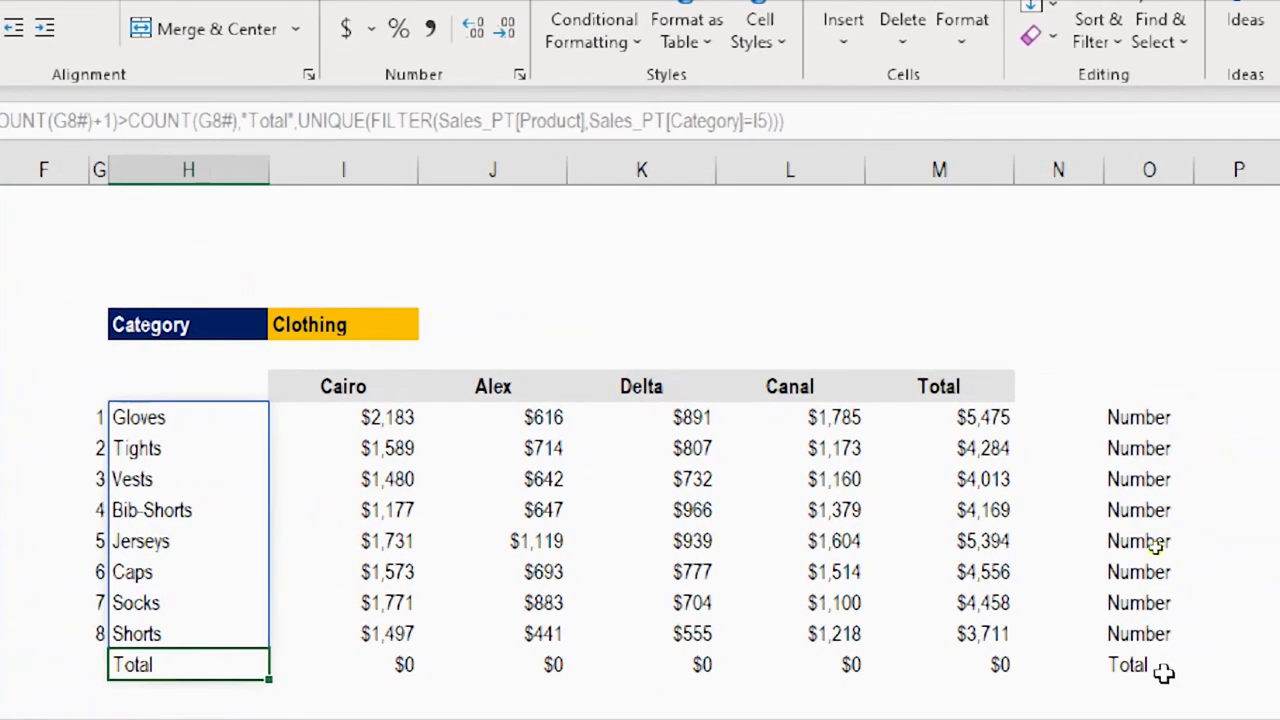
Step: Copy the full IF formula from O8 into P8 and check its last spilled row
{"action": "left_click", "coordinate": [1134, 406]}
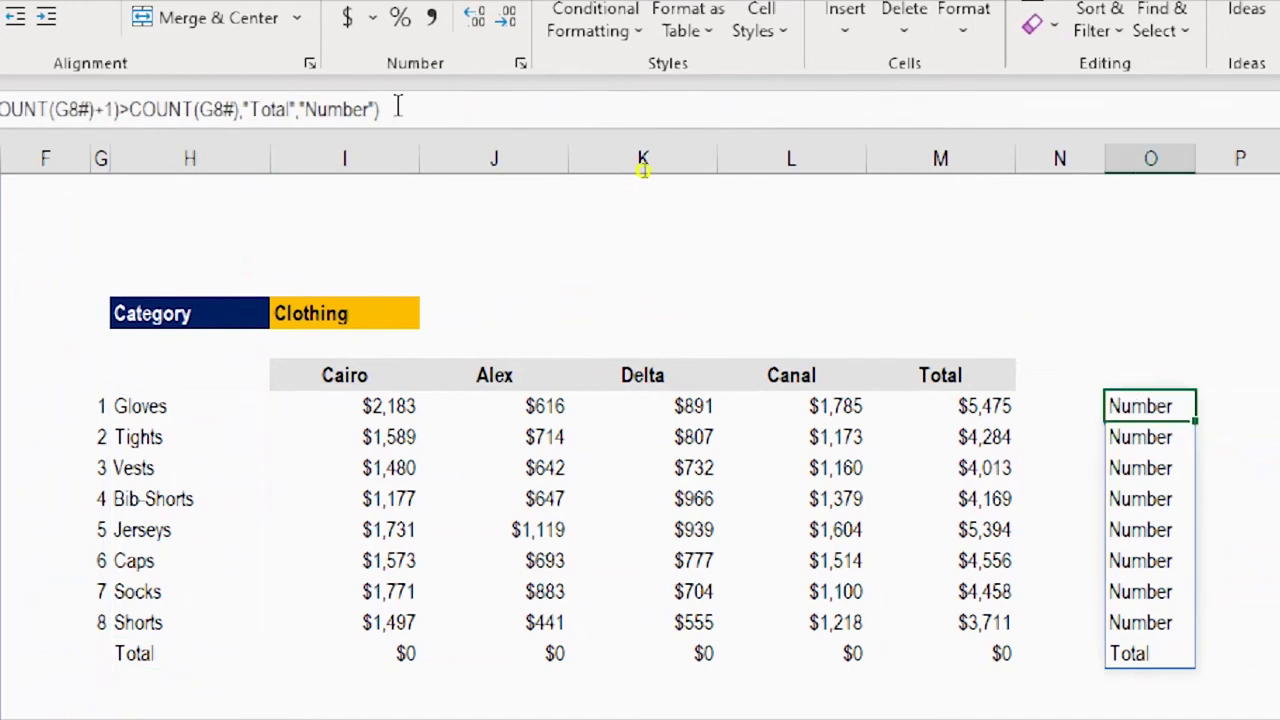
{"action": "left_click", "coordinate": [397, 106]}
{"action": "left_click_drag", "start_coordinate": [397, 106], "coordinate": [0, 109]}
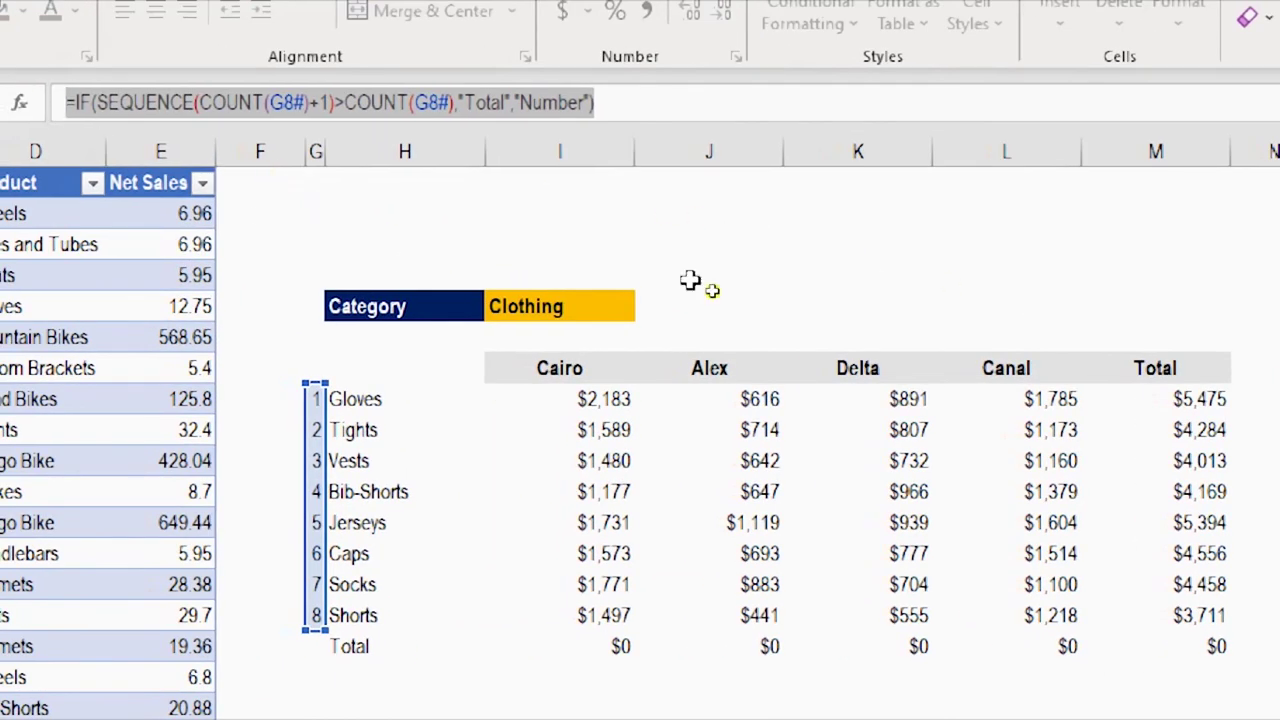
{"action": "key", "text": "ctrl+Return"}
{"action": "left_click", "coordinate": [1175, 391]}
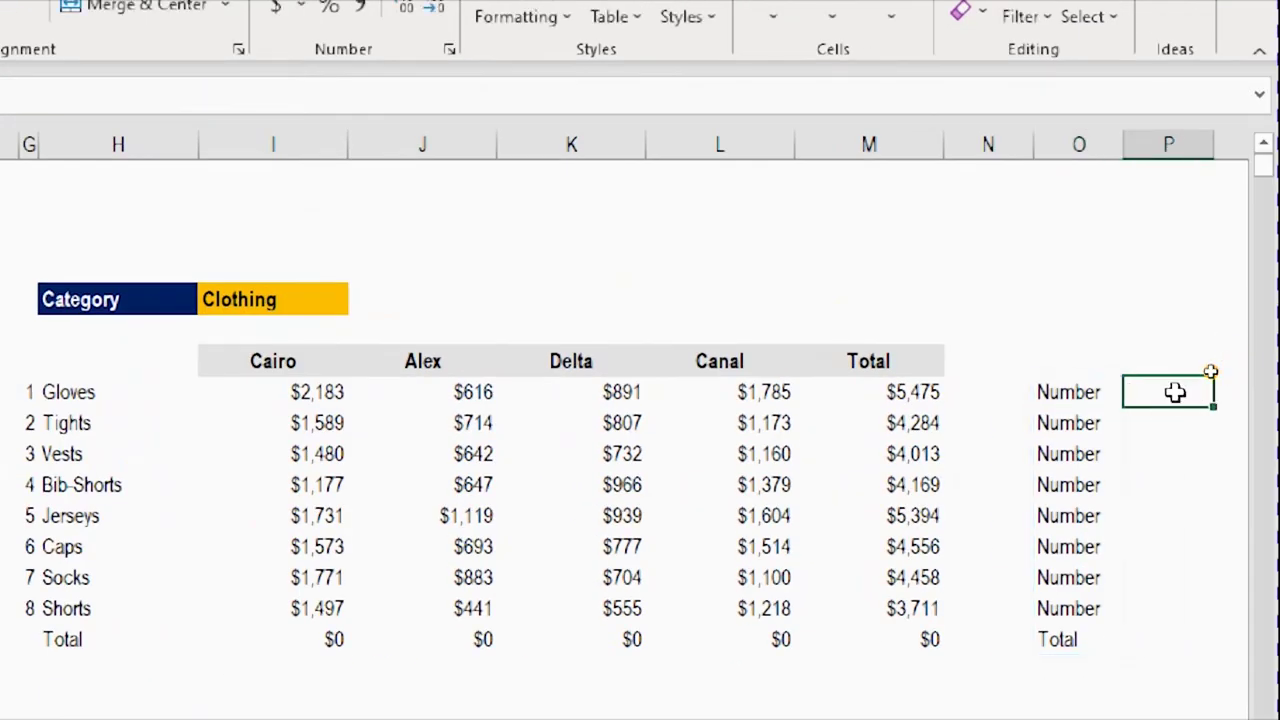
{"action": "key", "text": "ctrl+v"}
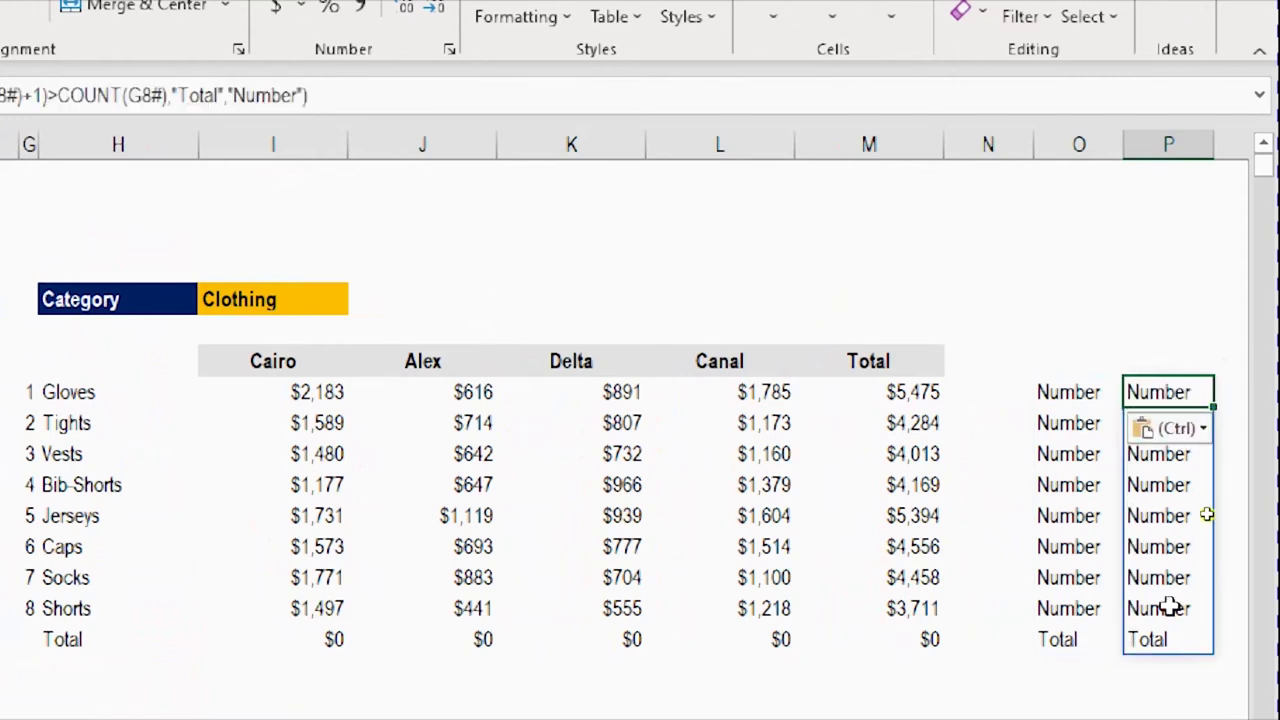
{"action": "left_click", "coordinate": [1168, 638]}
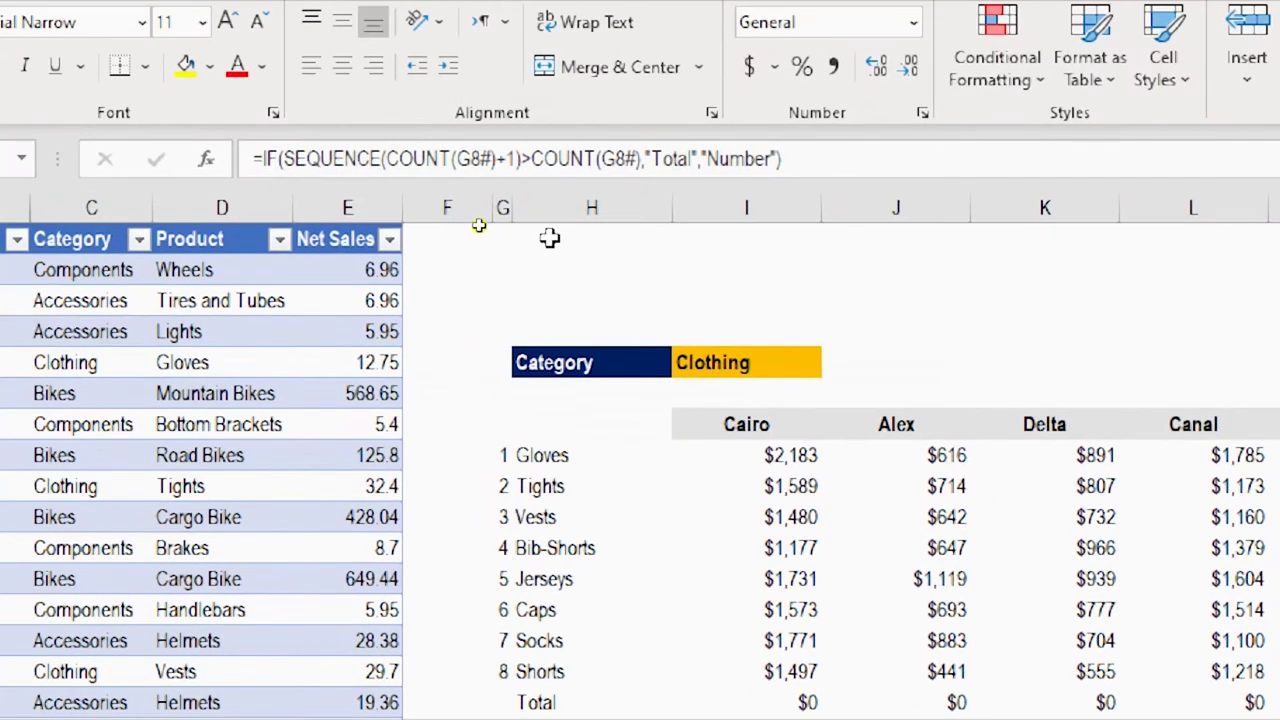
Step: Replace "Total" in P8's IF formula with a SUMIFS that sums the Sales_PT[Net Sales] column
{"action": "left_click_drag", "start_coordinate": [652, 160], "coordinate": [688, 175]}
{"action": "key", "text": "BackSpace"}
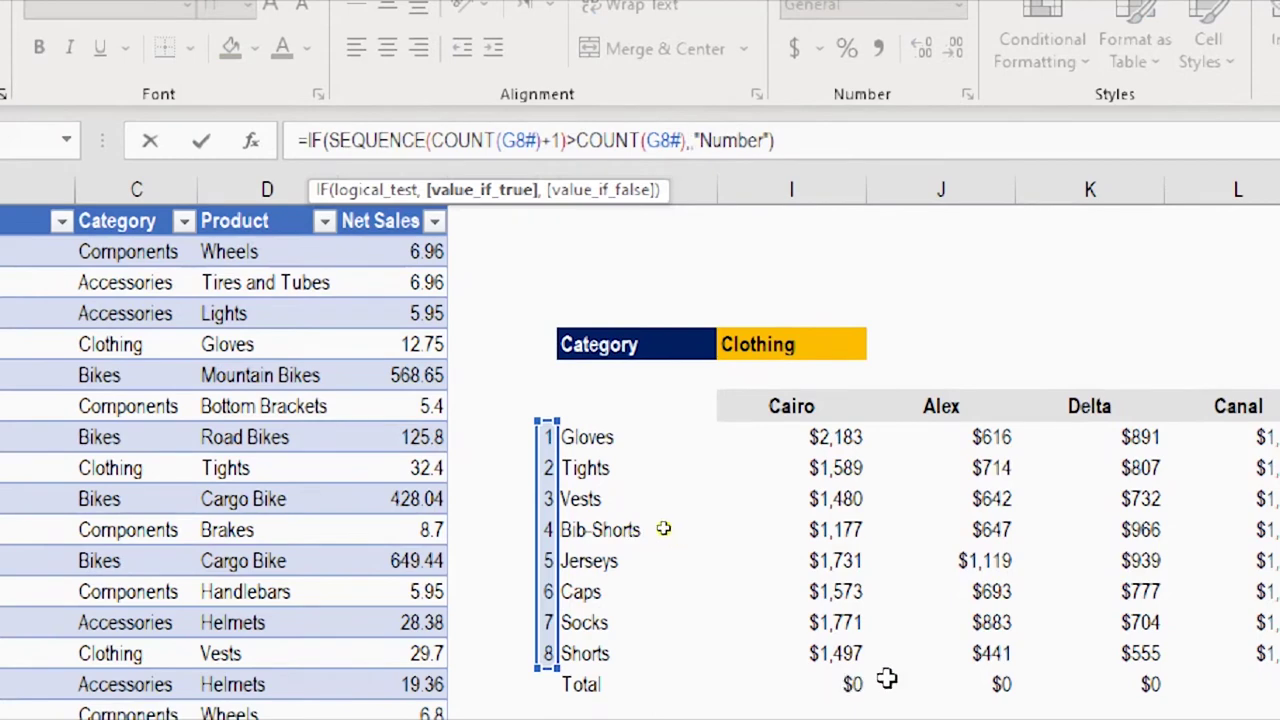
{"action": "type", "text": ","}
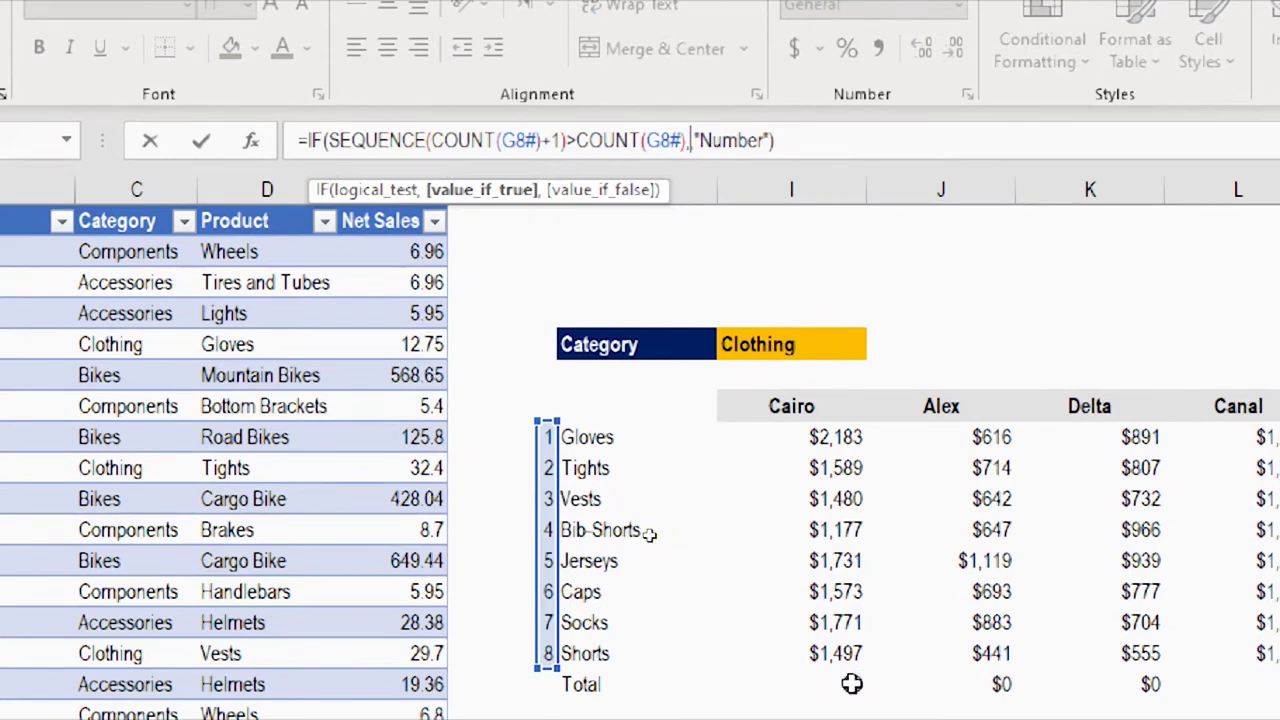
{"action": "type", "text": "sumifs"}
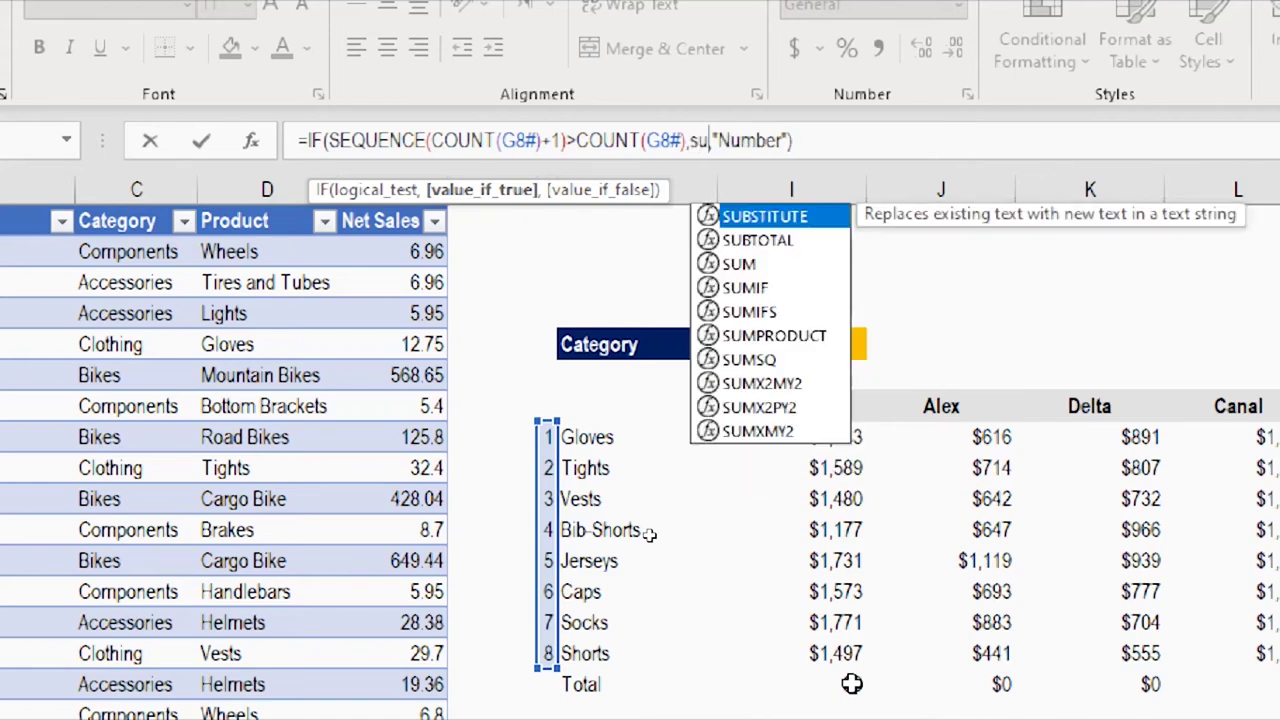
{"action": "type", "text": "("}
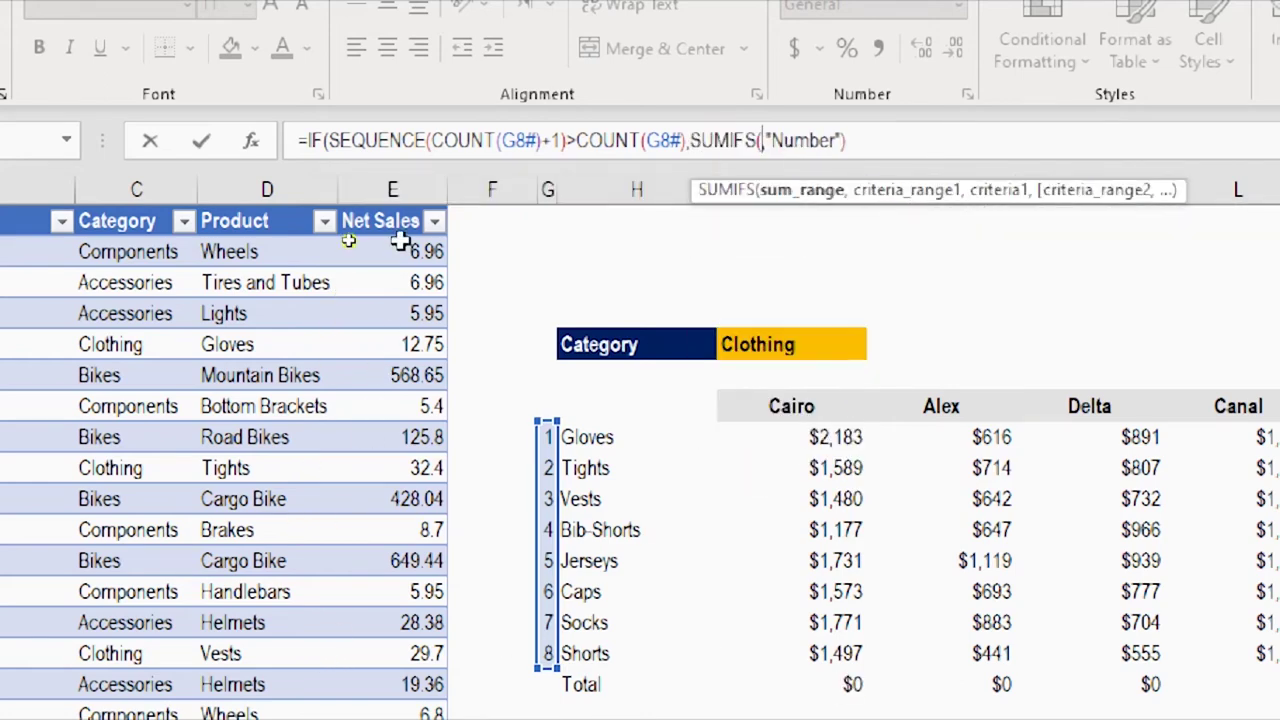
{"action": "left_click", "coordinate": [345, 218]}
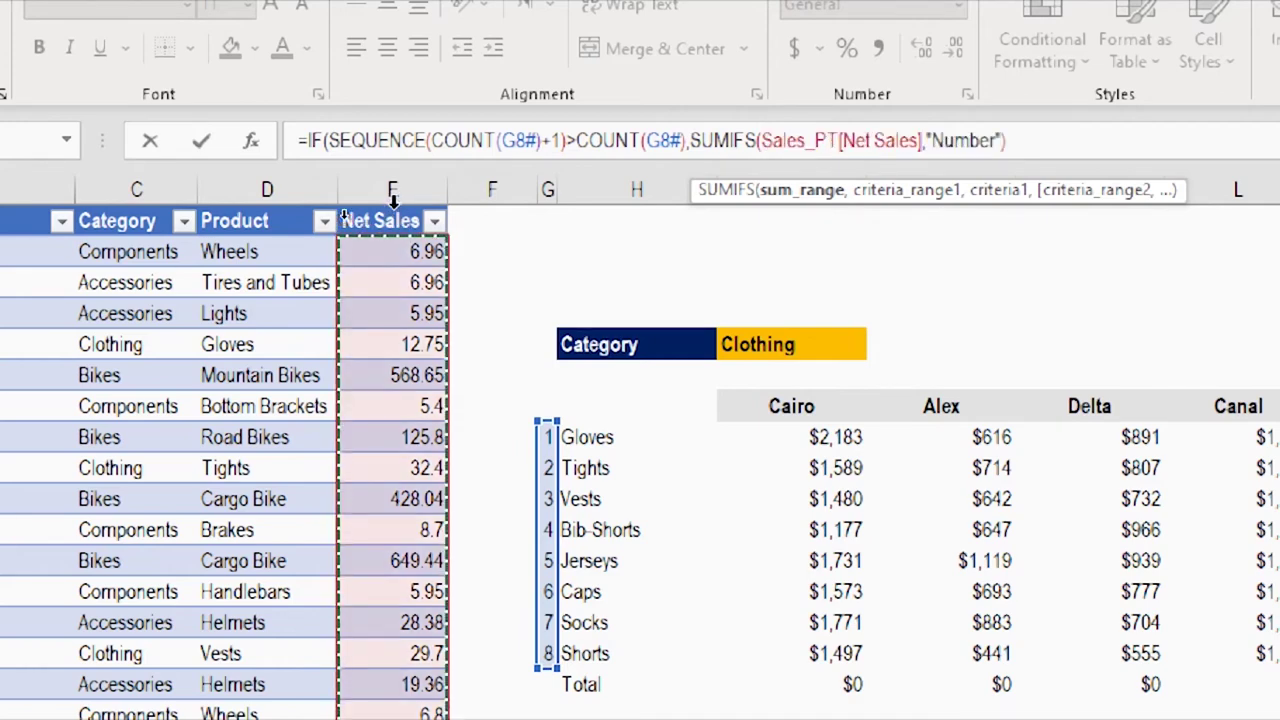
Step: Add the first SUMIFS criterion in P8, matching Sales_PT[Category] to the selected category in I5
{"action": "type", "text": ","}
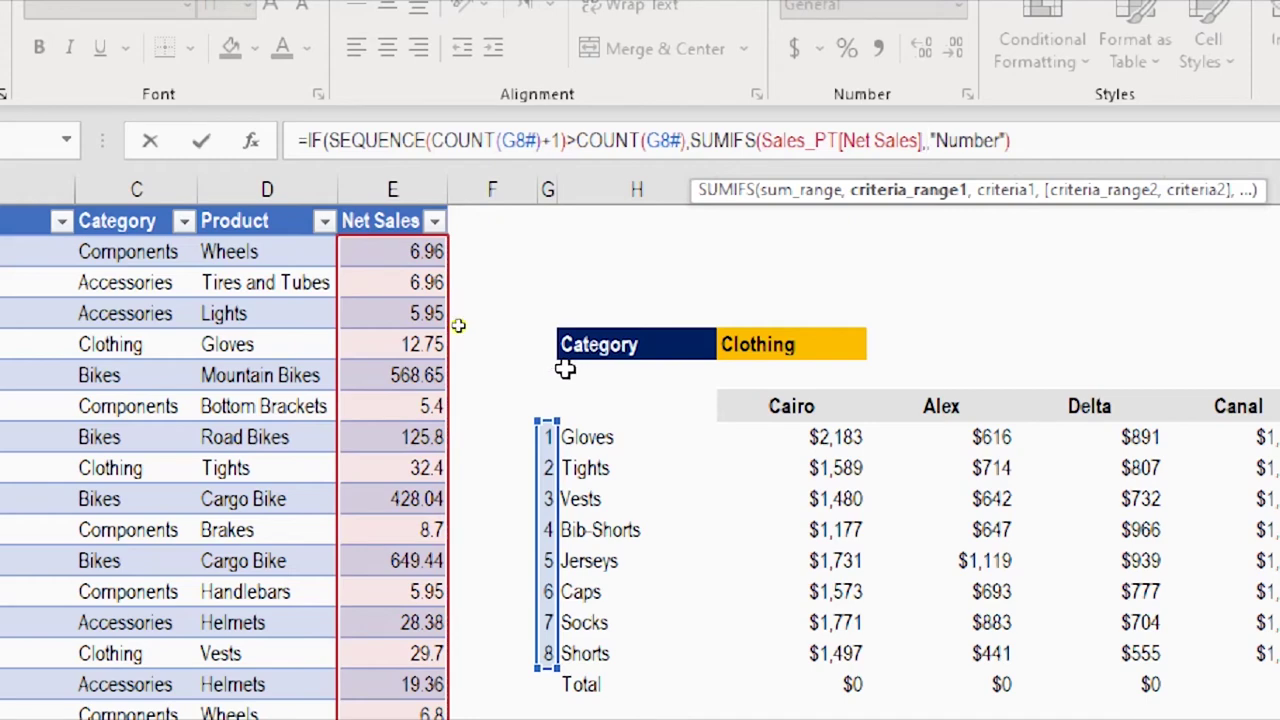
{"action": "left_click", "coordinate": [128, 200]}
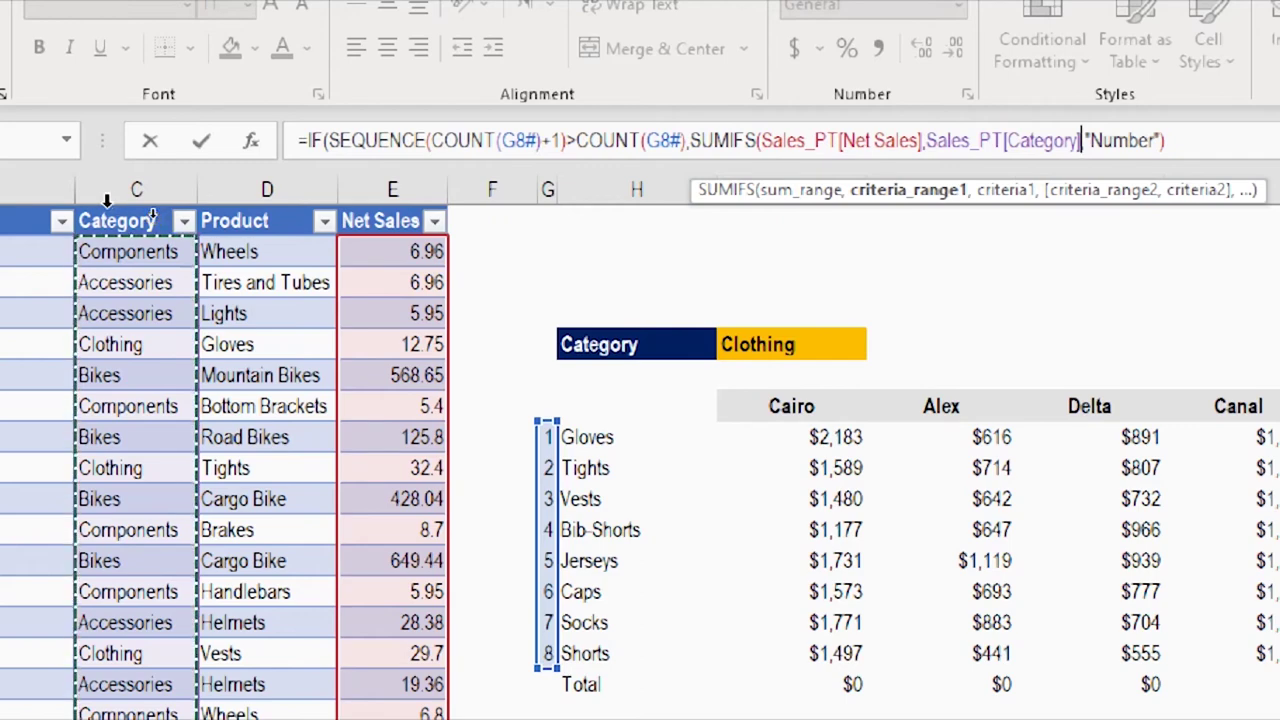
{"action": "type", "text": ","}
{"action": "left_click", "coordinate": [820, 338]}
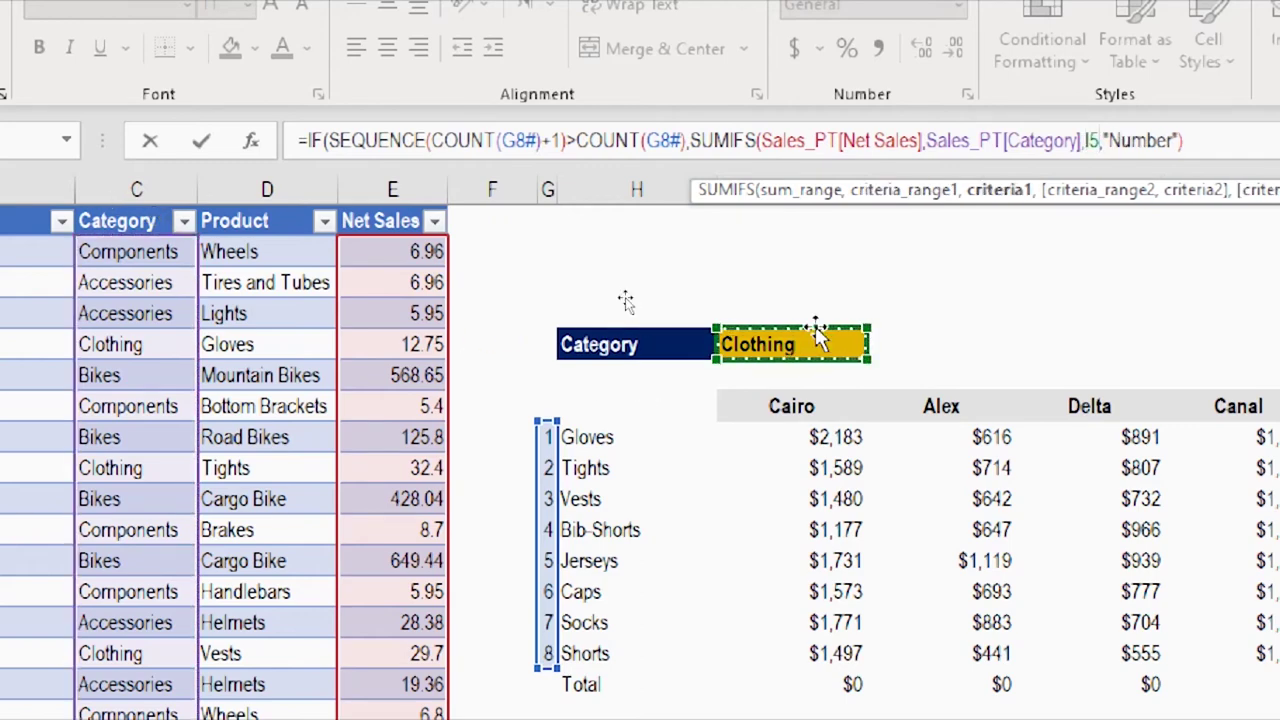
{"action": "type", "text": ","}
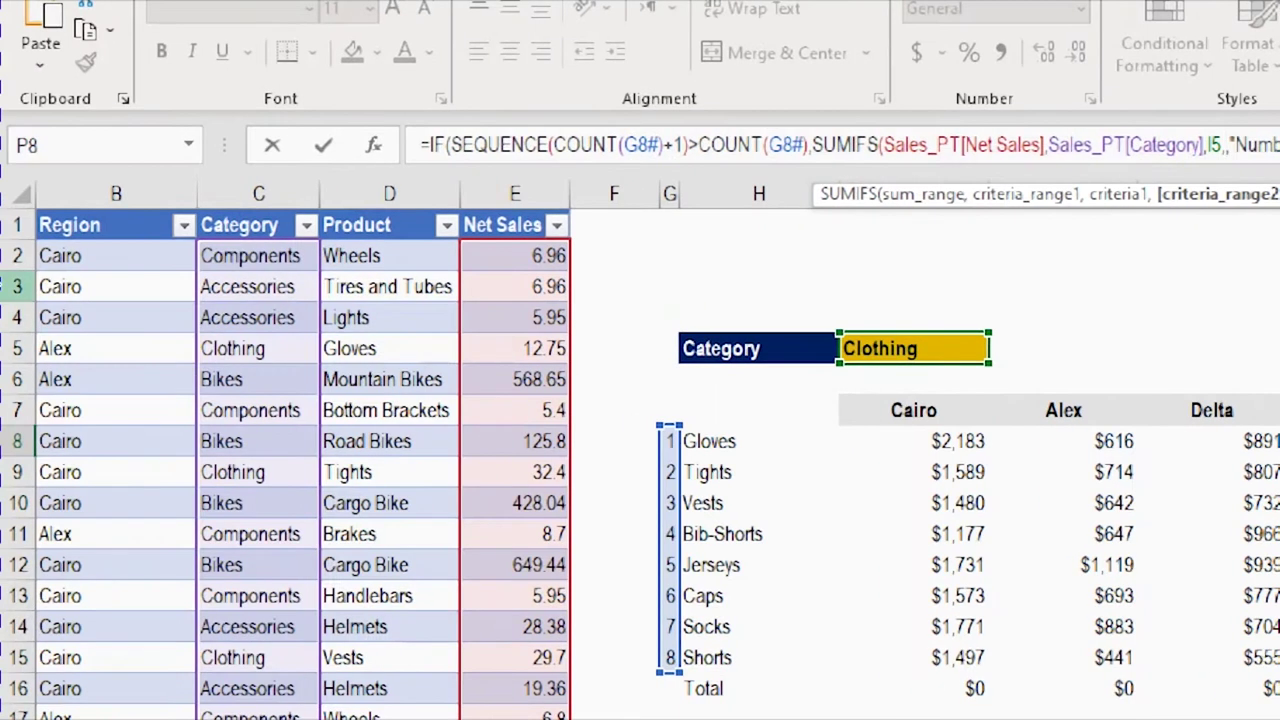
Step: Add Sales_PT[Region] matched to I7# as the second SUMIFS criterion, enter P8's formula, and check the totals in P16:S16
{"action": "left_click", "coordinate": [125, 195]}
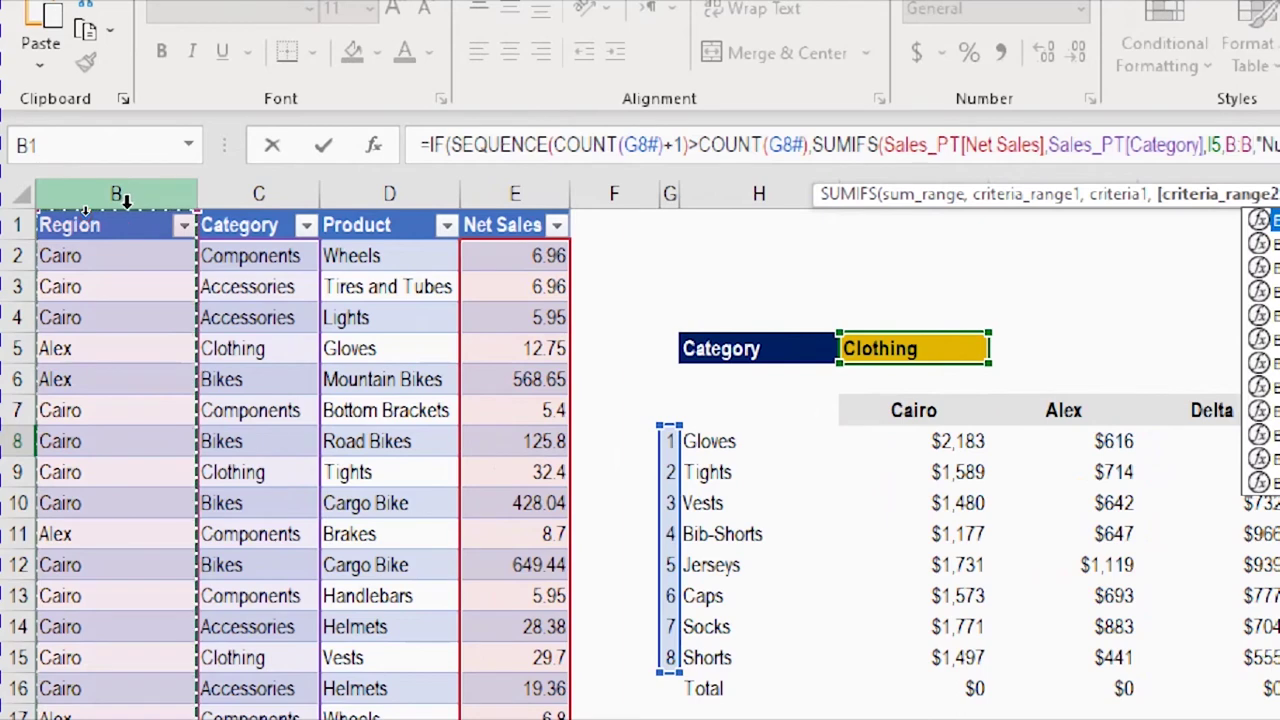
{"action": "left_click", "coordinate": [125, 200]}
{"action": "type", "text": ","}
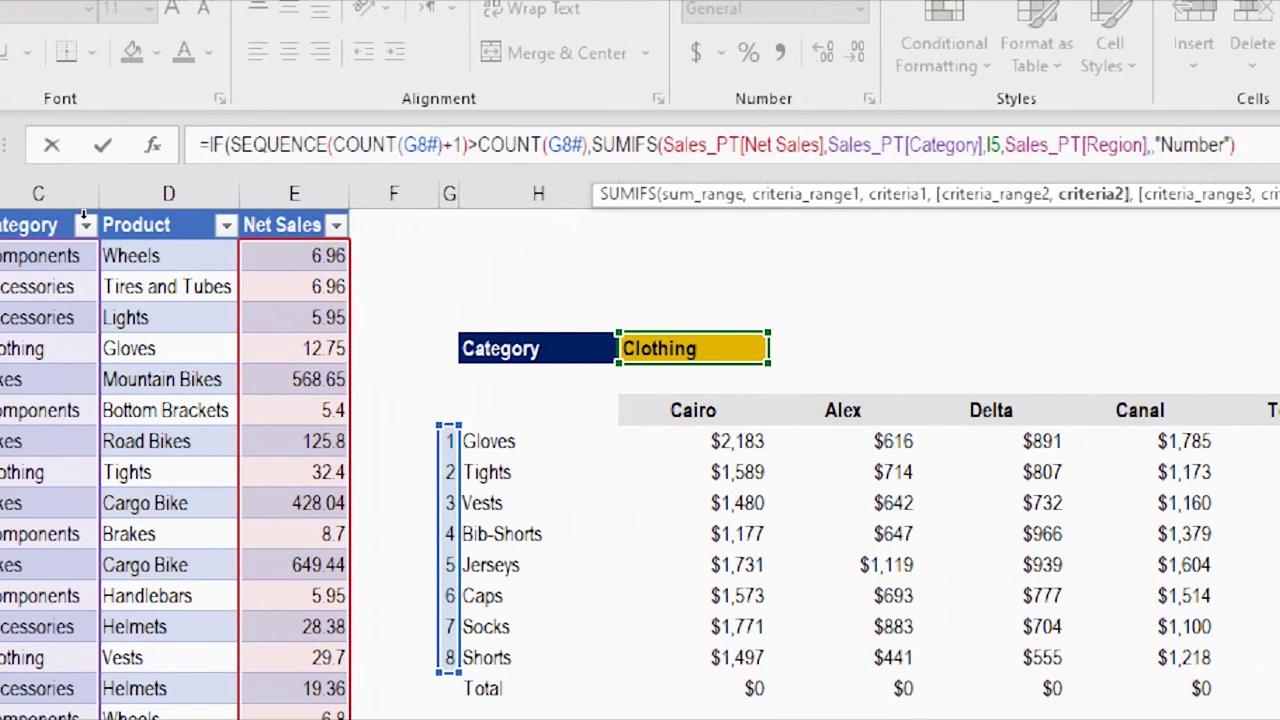
{"action": "left_click", "coordinate": [722, 405]}
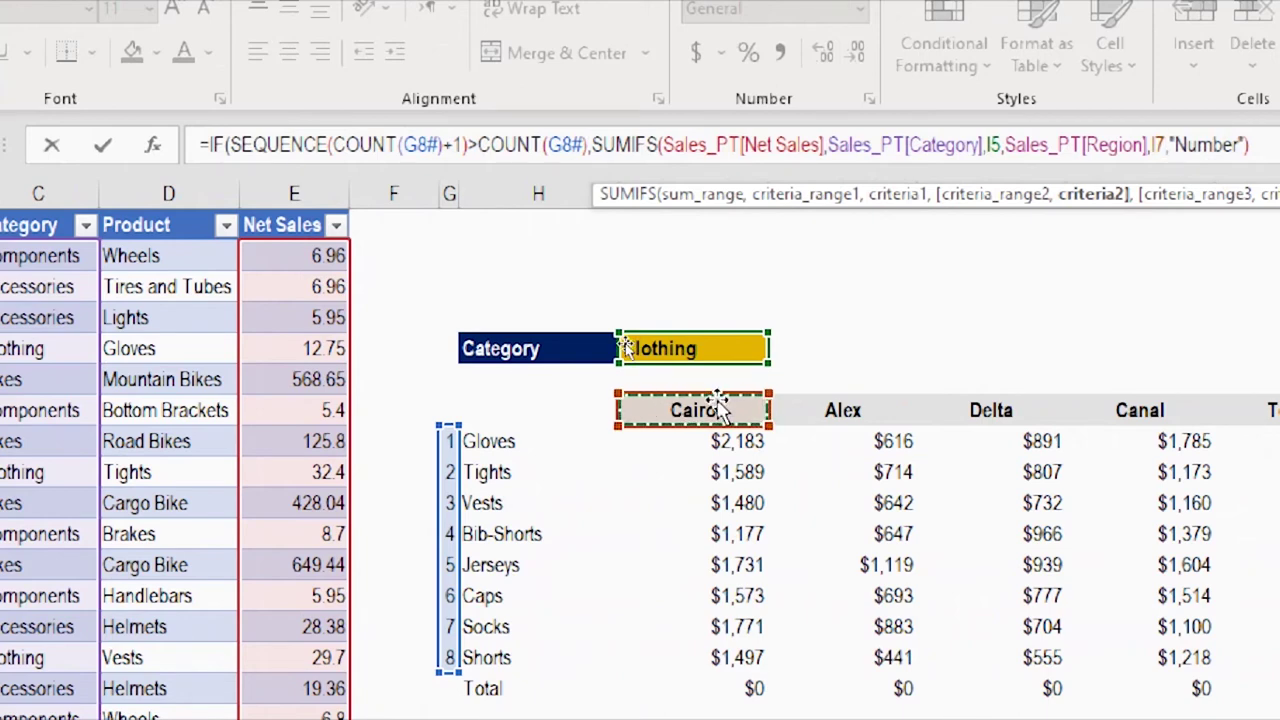
{"action": "type", "text": "#"}
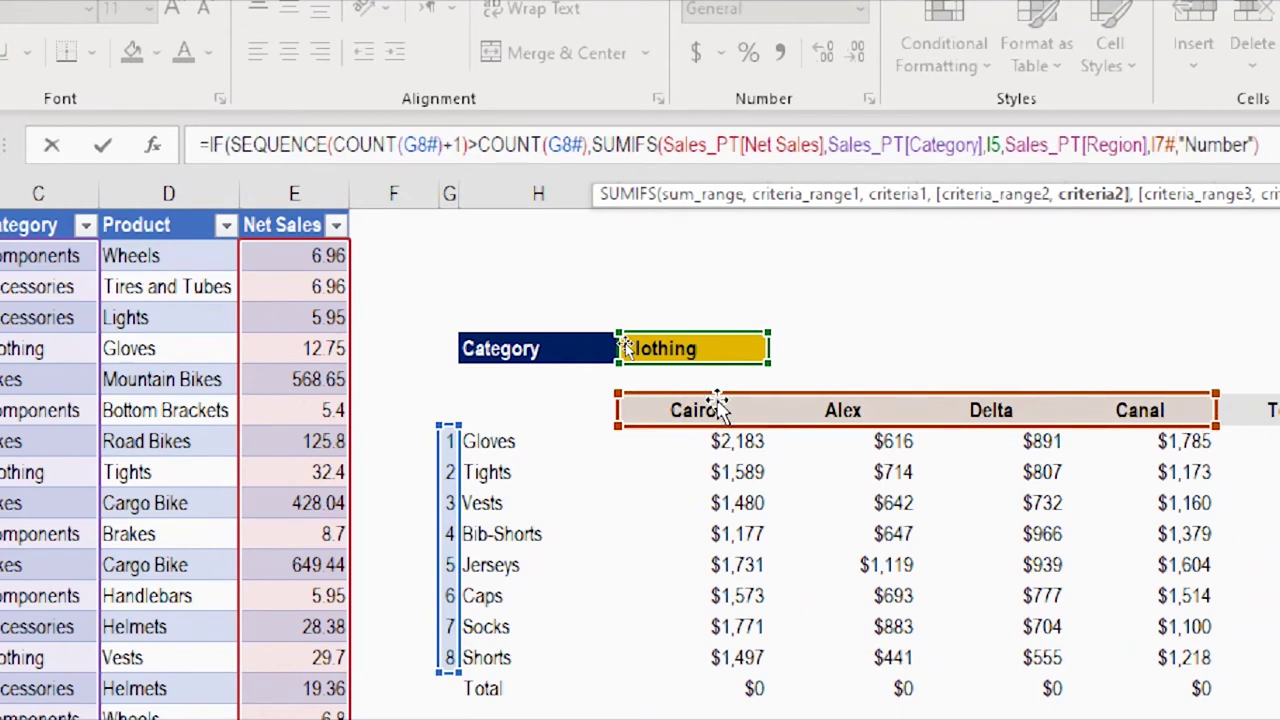
{"action": "type", "text": ")"}
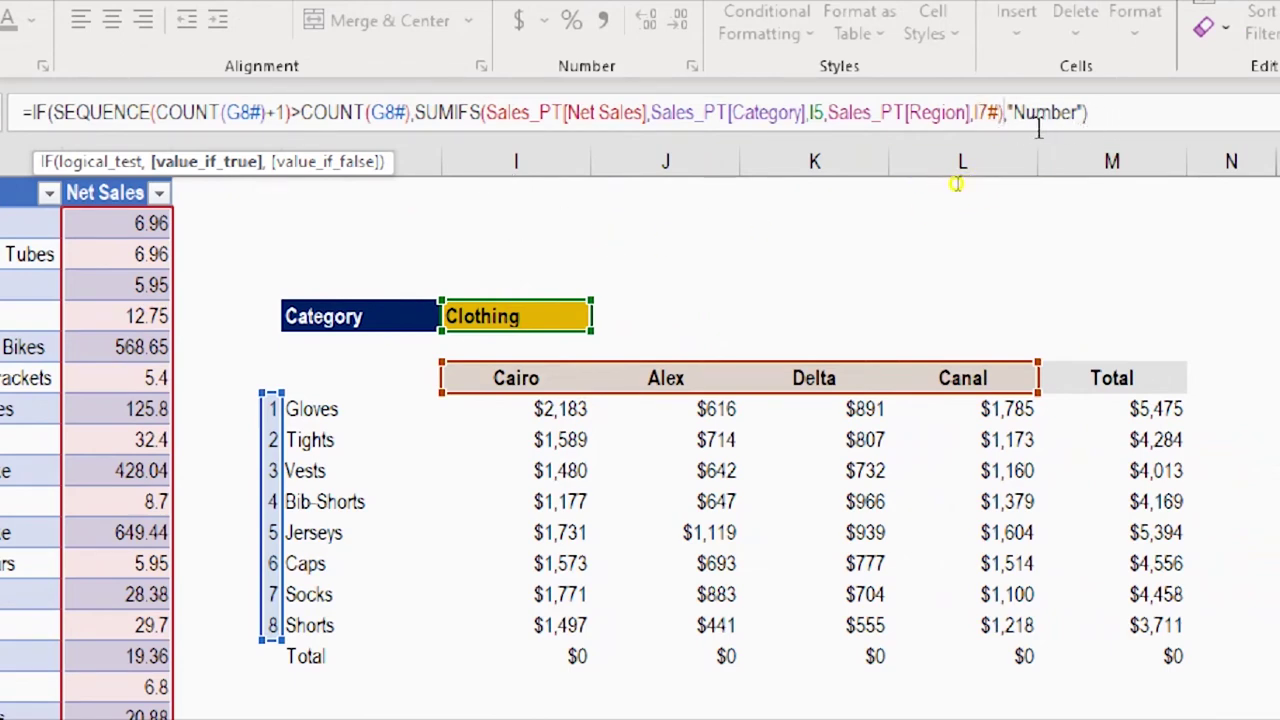
{"action": "key", "text": "Return"}
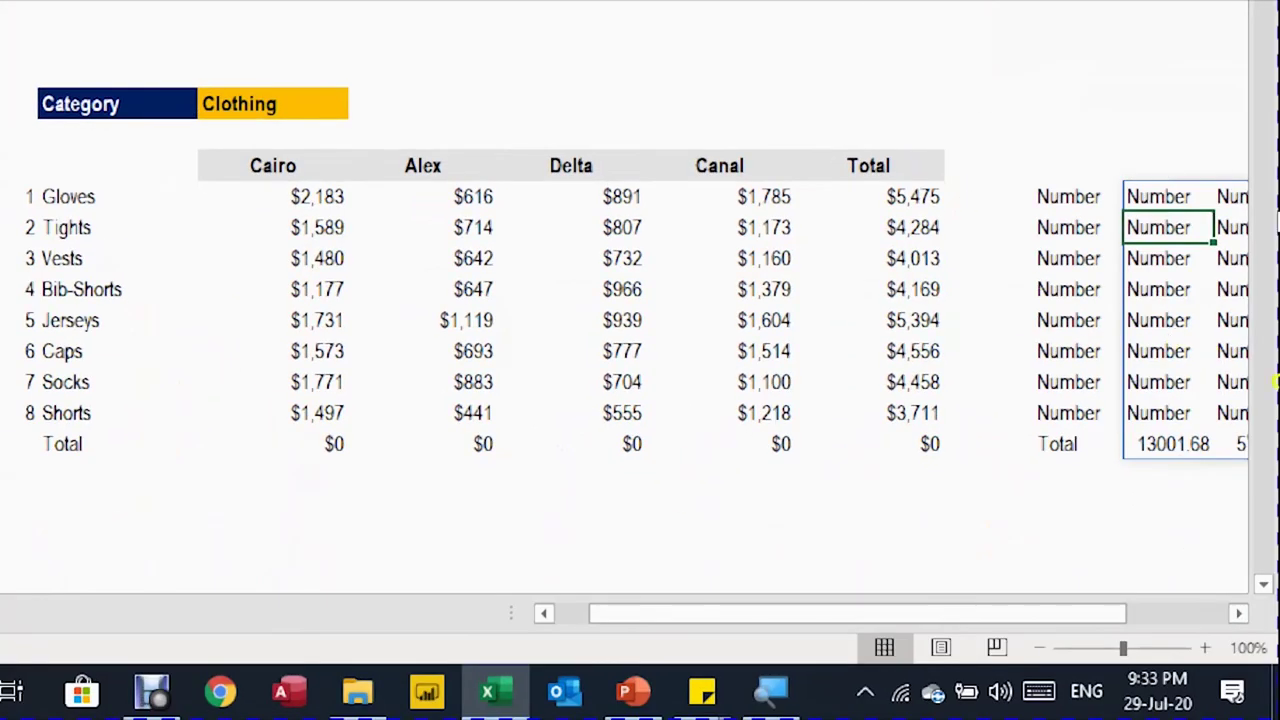
{"action": "left_click_drag", "start_coordinate": [1094, 614], "coordinate": [1258, 585]}
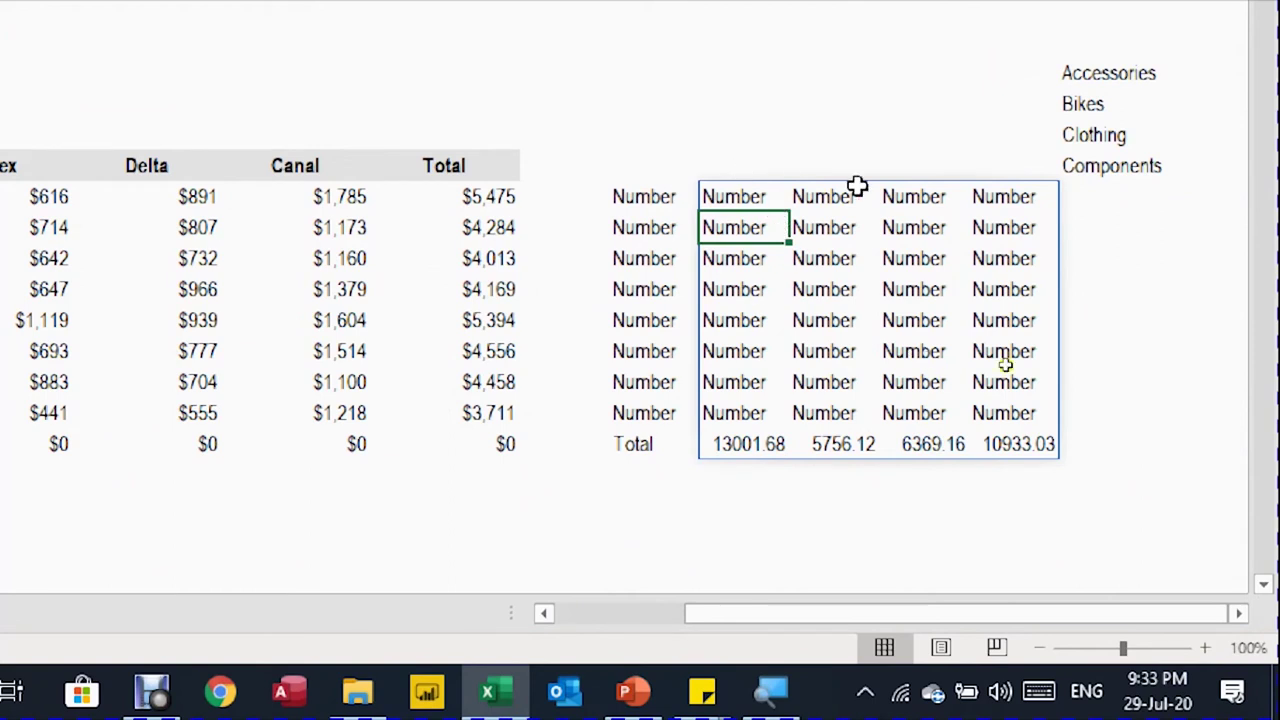
{"action": "left_click_drag", "start_coordinate": [751, 446], "coordinate": [1010, 440]}
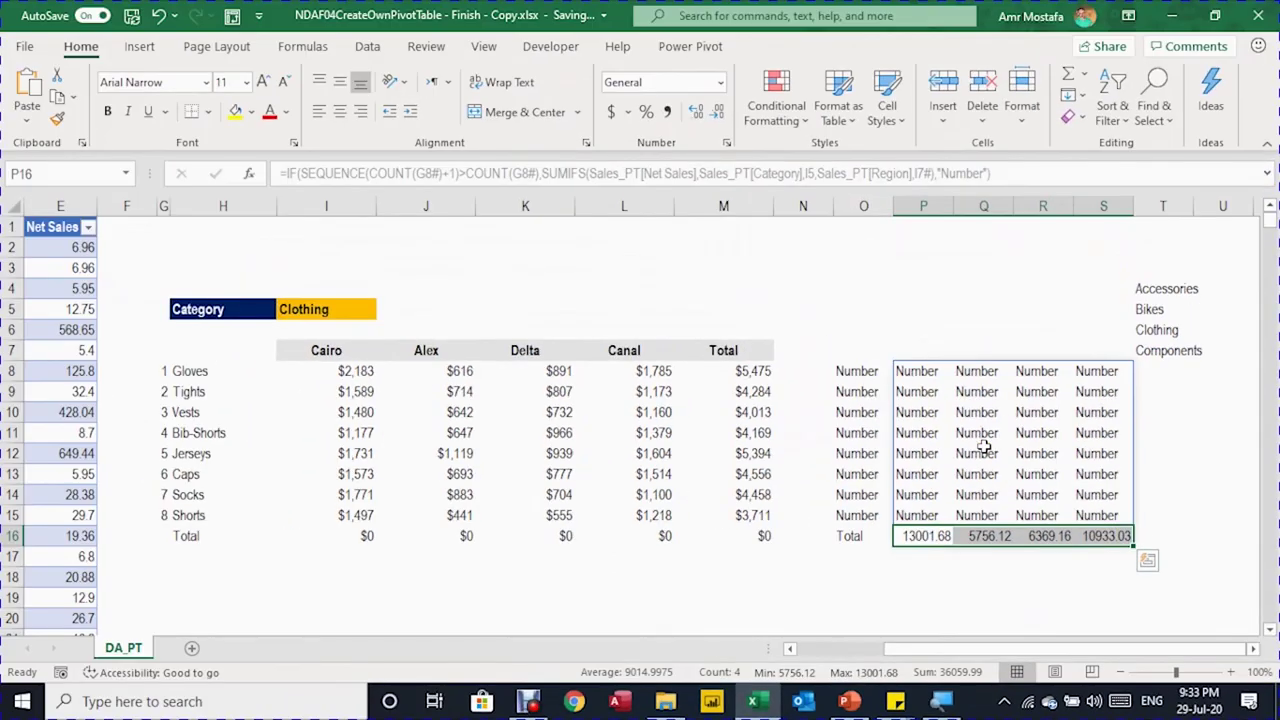
{"action": "key", "text": "ctrl+q"}
Step: Copy P8's IF formula without its equals sign and insert it before the existing SUMIFS in I8
{"action": "left_click", "coordinate": [745, 188]}
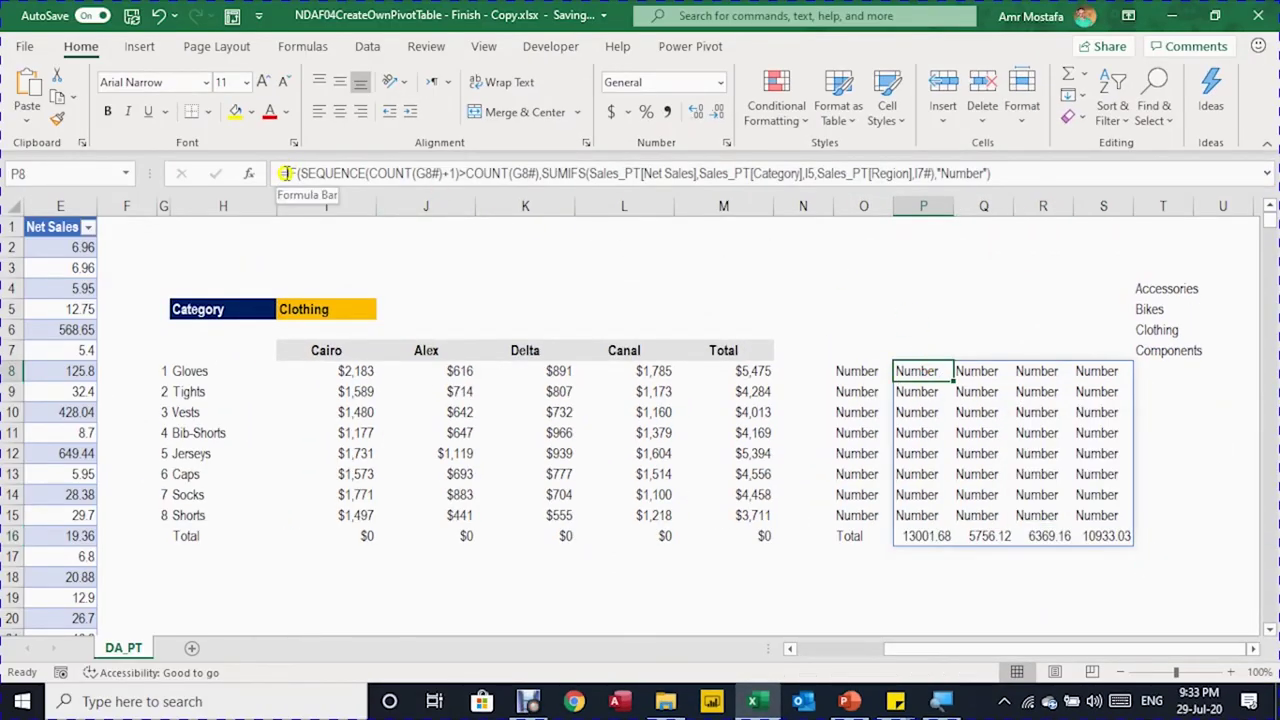
{"action": "left_click_drag", "start_coordinate": [285, 173], "coordinate": [1071, 203]}
{"action": "key", "text": "ctrl+c"}
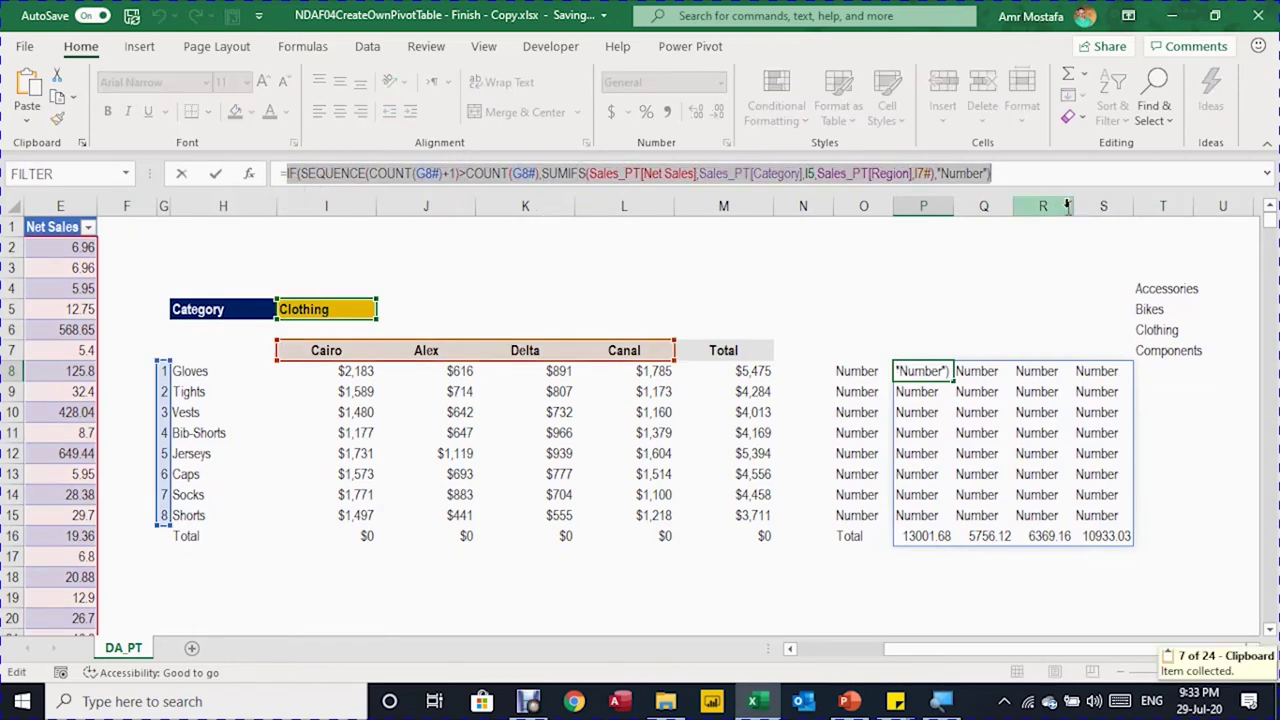
{"action": "key", "text": "Escape"}
{"action": "left_click", "coordinate": [365, 370]}
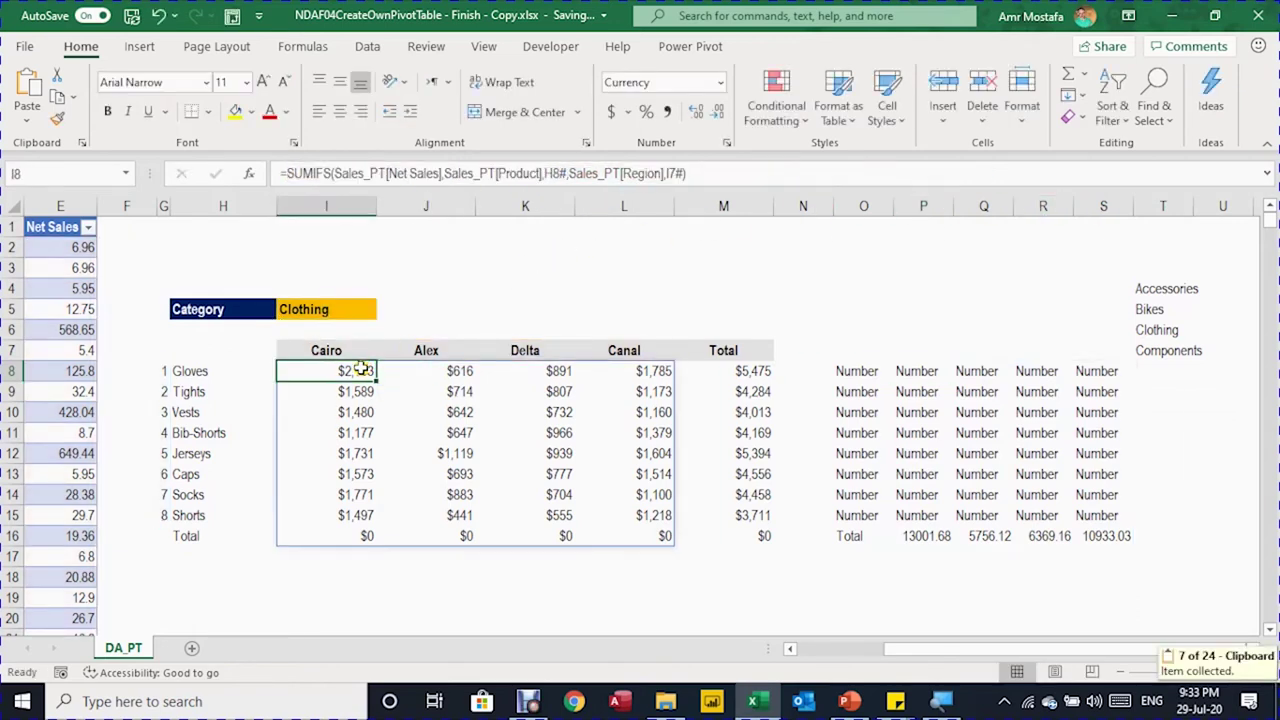
{"action": "left_click", "coordinate": [285, 173]}
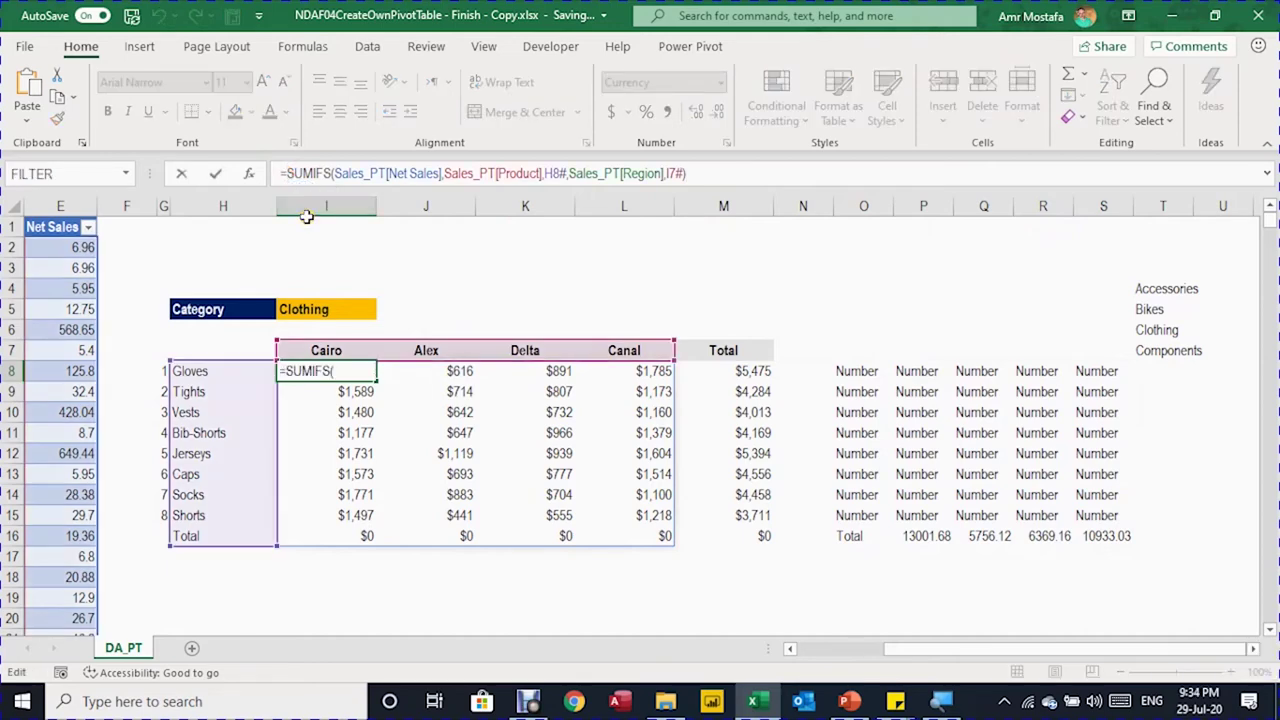
{"action": "key", "text": "ctrl+v"}
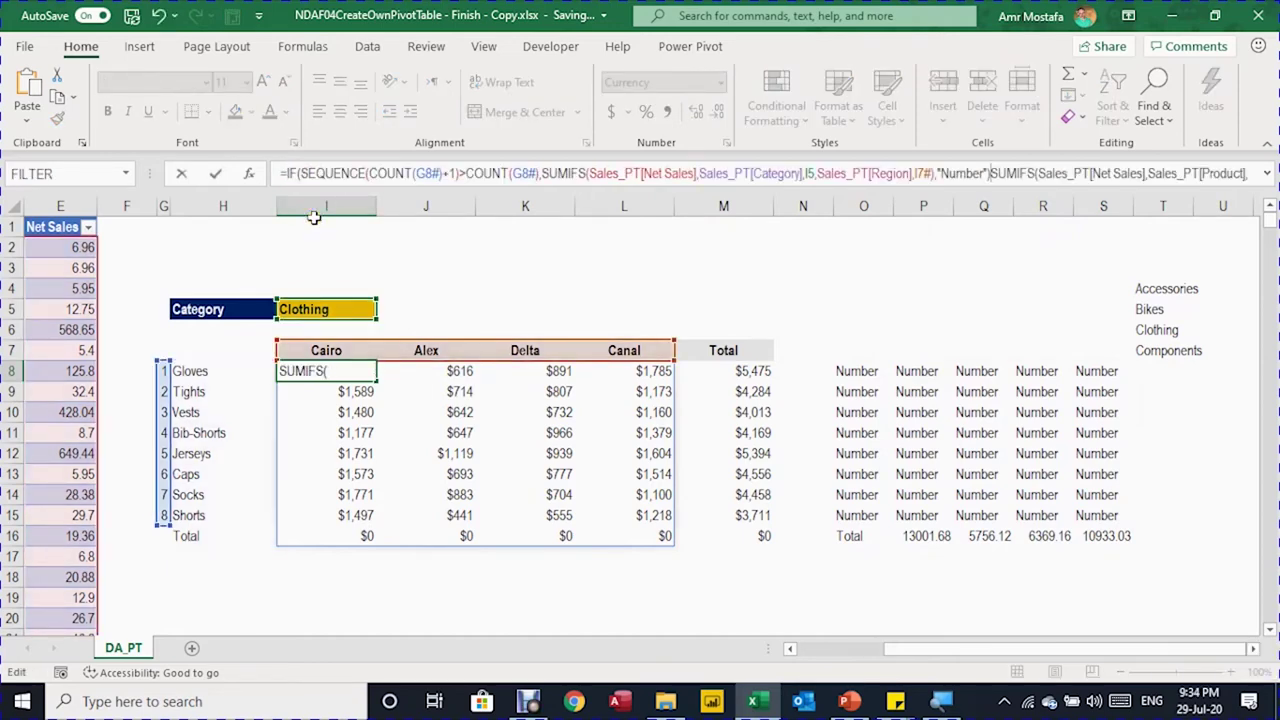
Step: Remove "Number" and its closing parenthesis from the IF in I8, making the original product and region SUMIFS the value_if_false argument
{"action": "key", "text": "Left"}
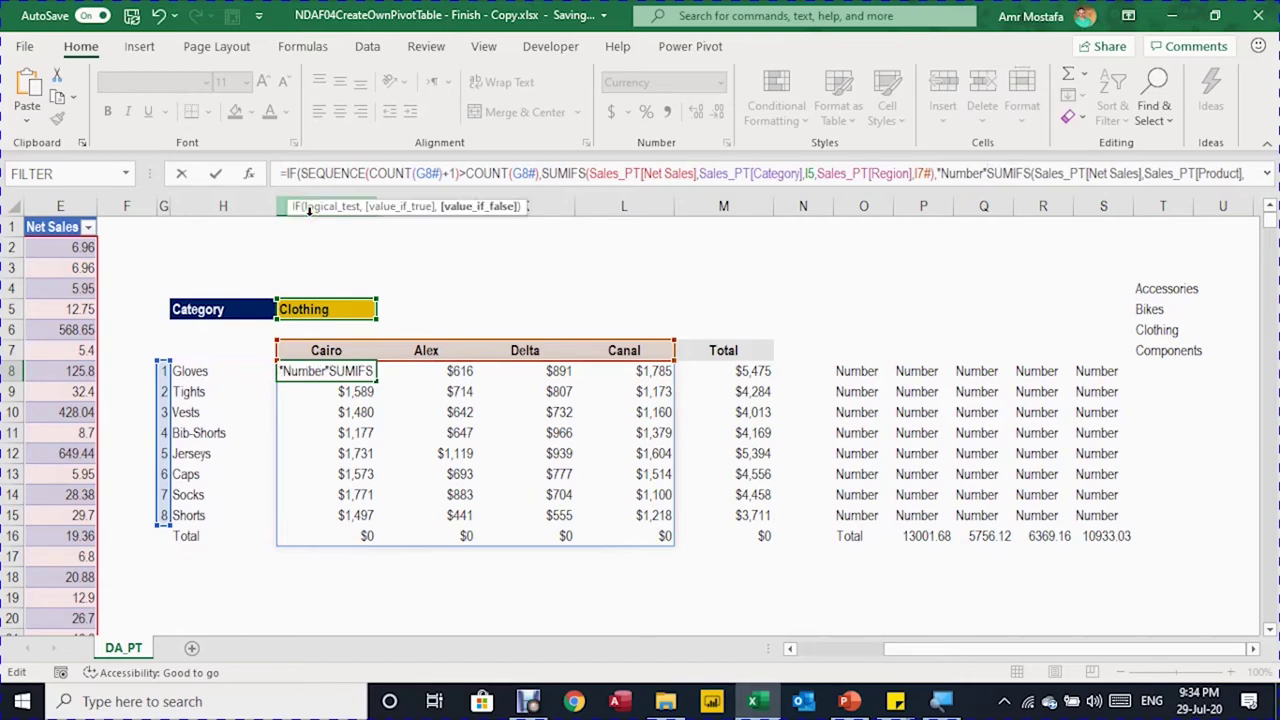
{"action": "key", "text": "BackSpace"}
{"action": "key", "text": "BackSpace"}
{"action": "key", "text": "BackSpace"}
{"action": "key", "text": "BackSpace"}
{"action": "key", "text": "BackSpace"}
{"action": "key", "text": "BackSpace"}
{"action": "key", "text": "BackSpace"}
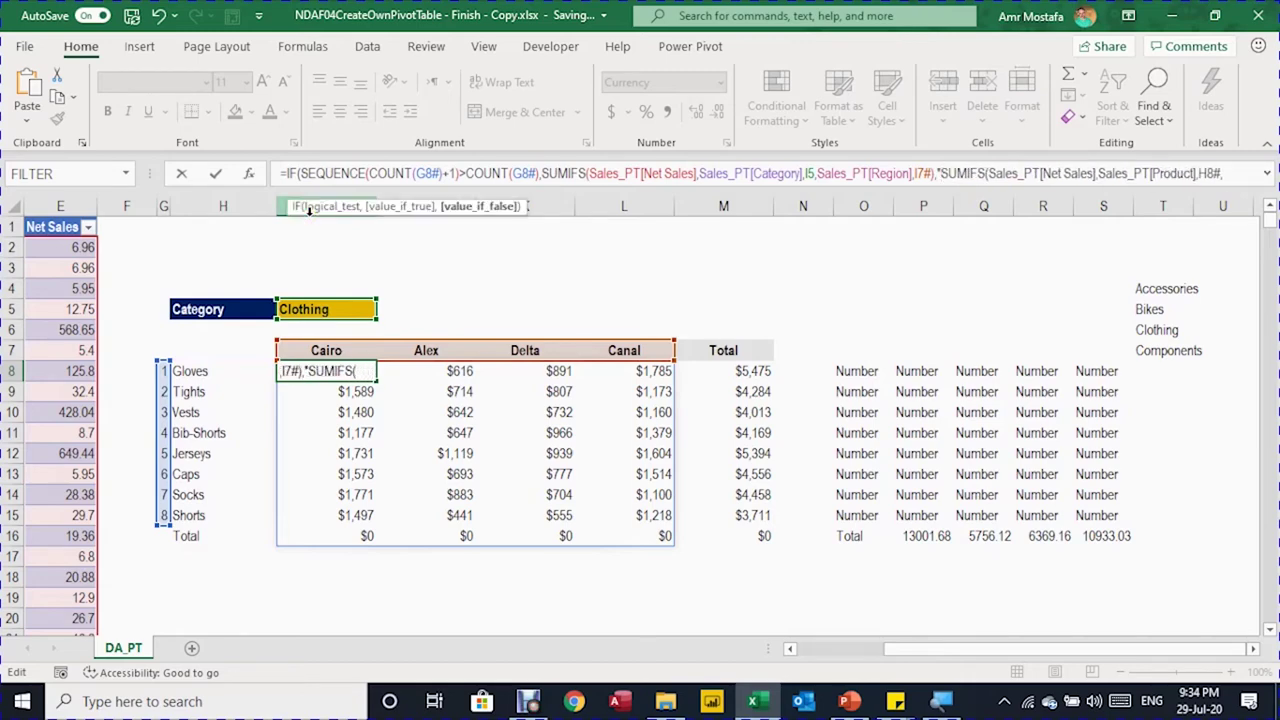
{"action": "key", "text": "Delete"}
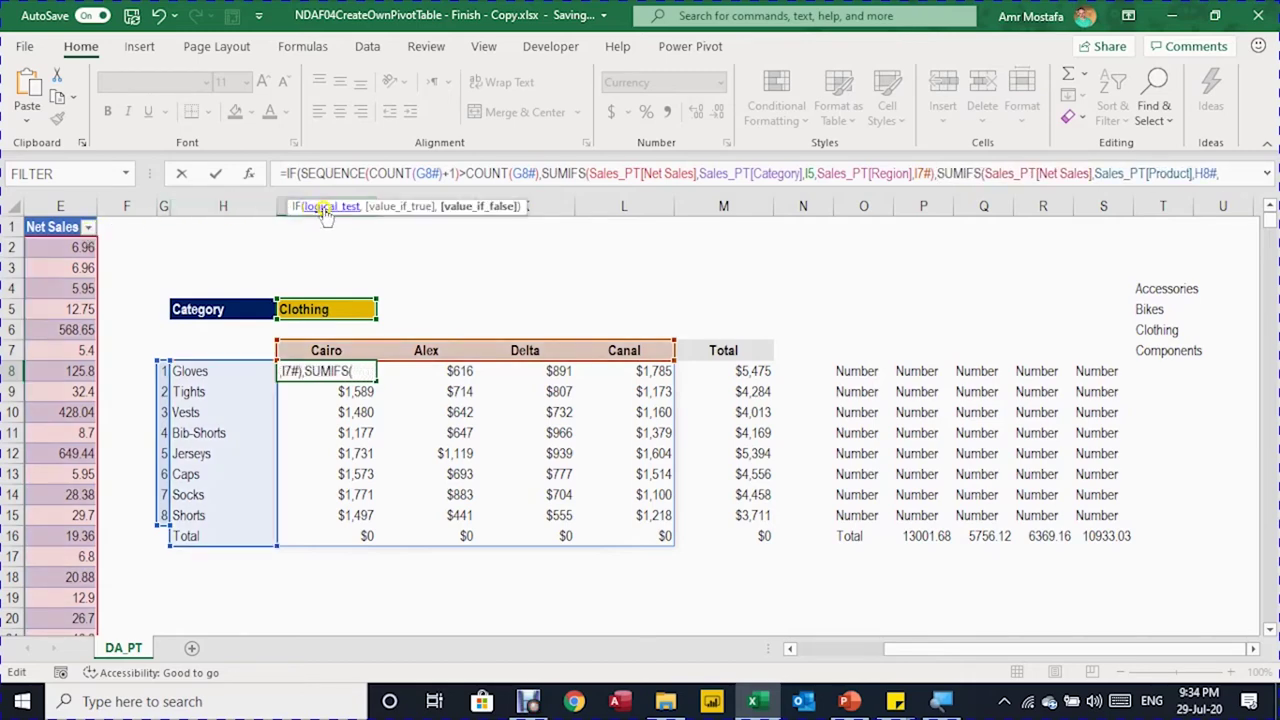
Step: Review each IF argument in I8, add the final closing parenthesis, and enter the formula
{"action": "left_click", "coordinate": [325, 209]}
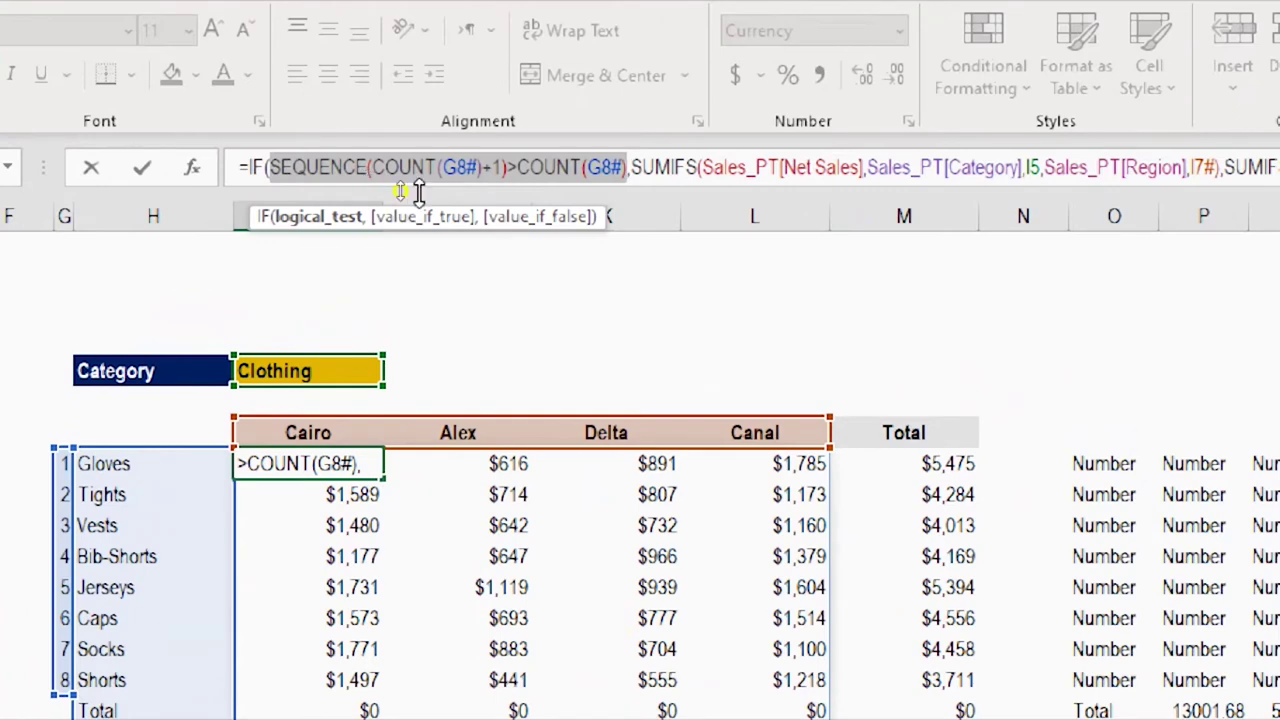
{"action": "left_click", "coordinate": [418, 215]}
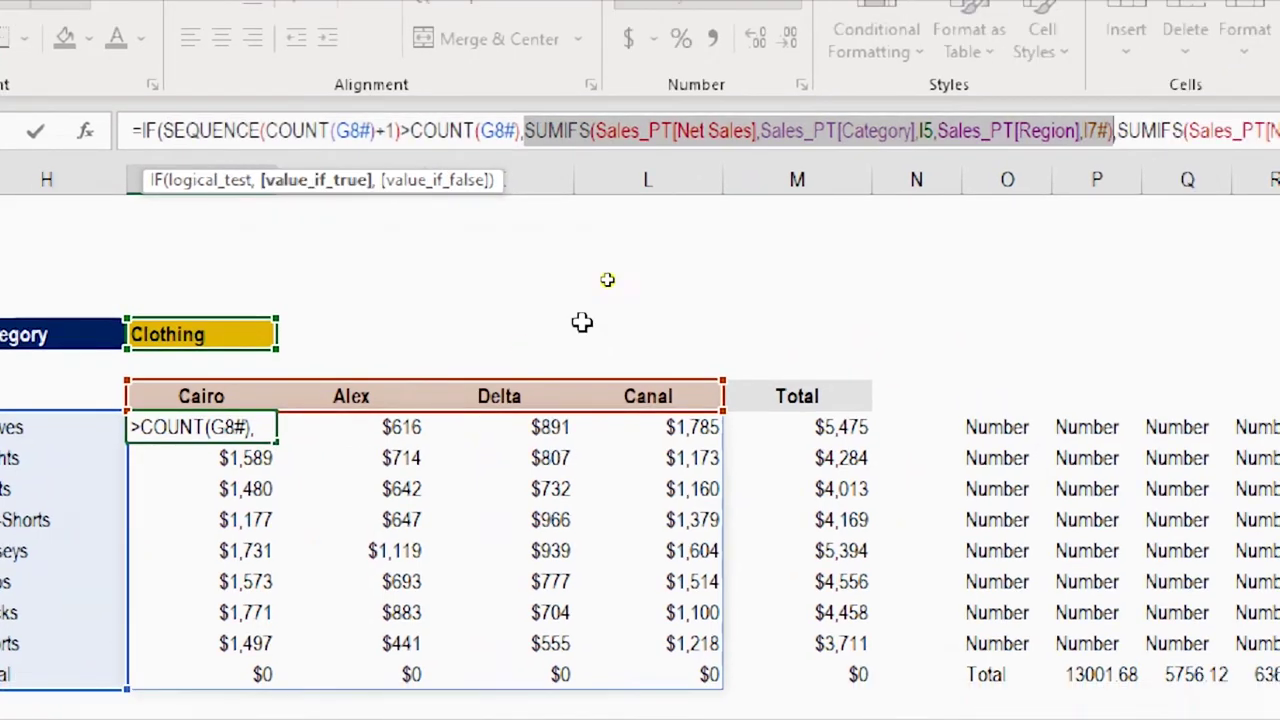
{"action": "left_click", "coordinate": [482, 185]}
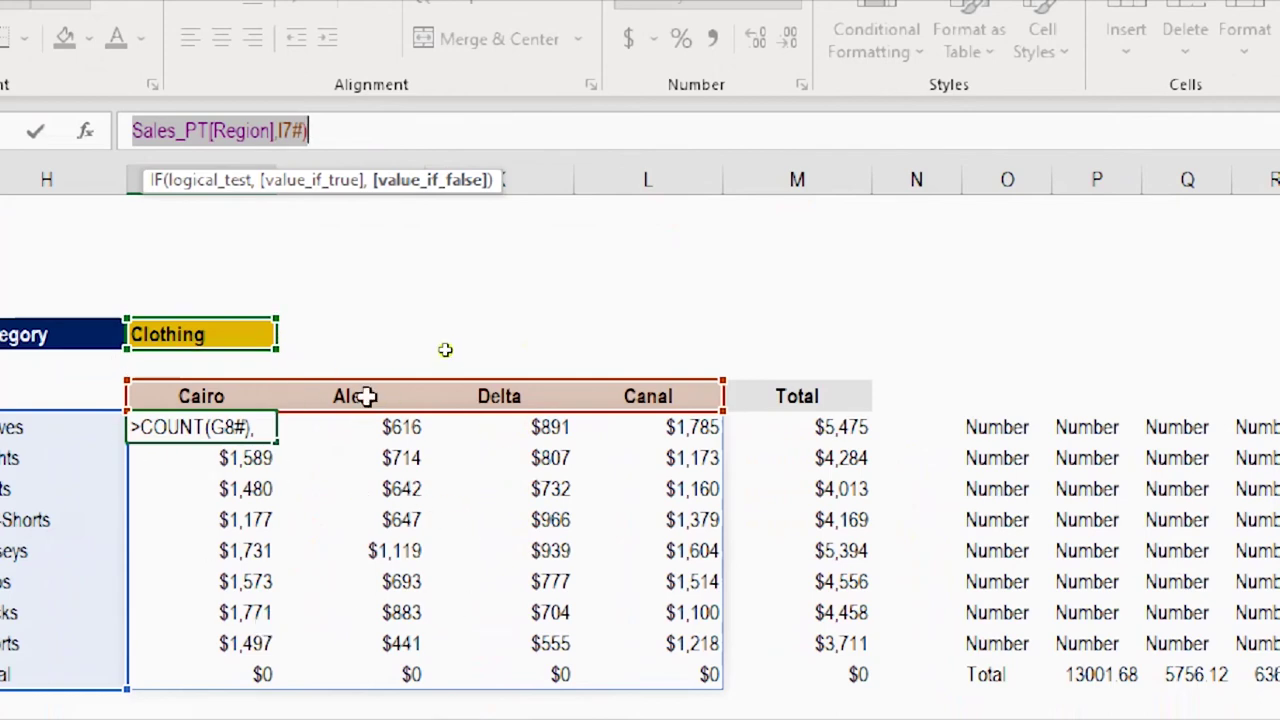
{"action": "left_click", "coordinate": [402, 140]}
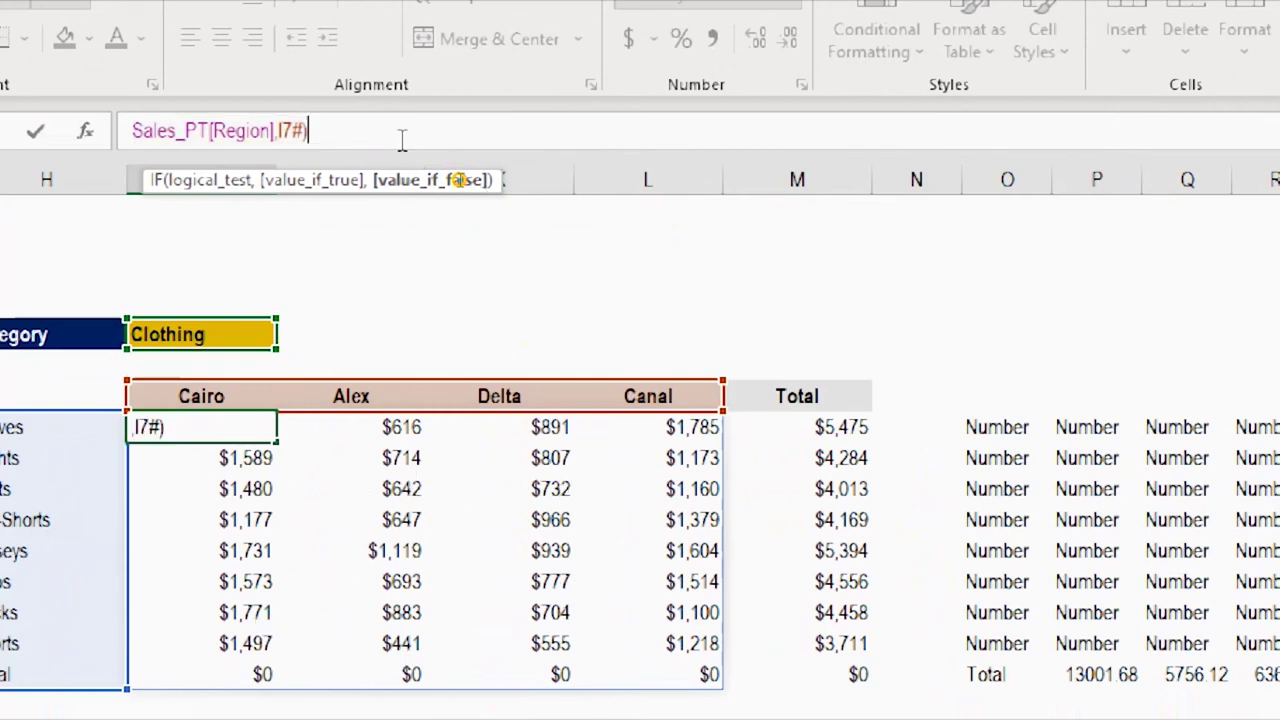
{"action": "type", "text": ")"}
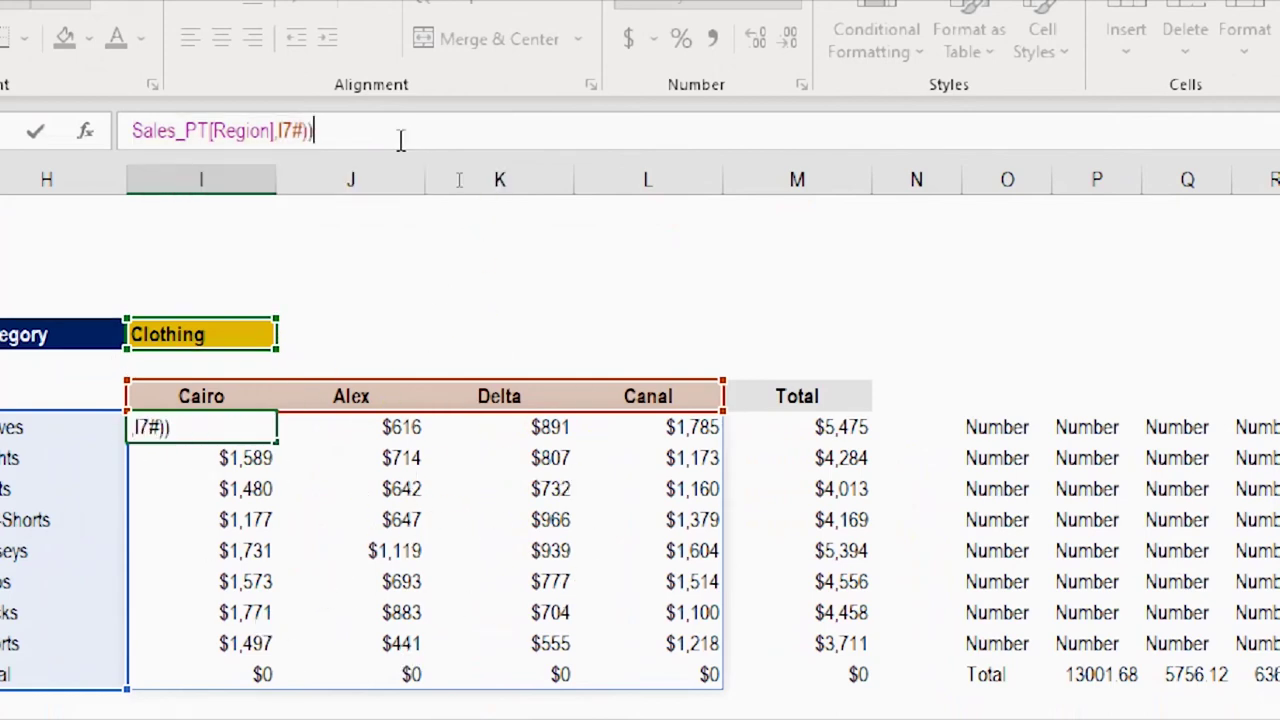
{"action": "key", "text": "Return"}
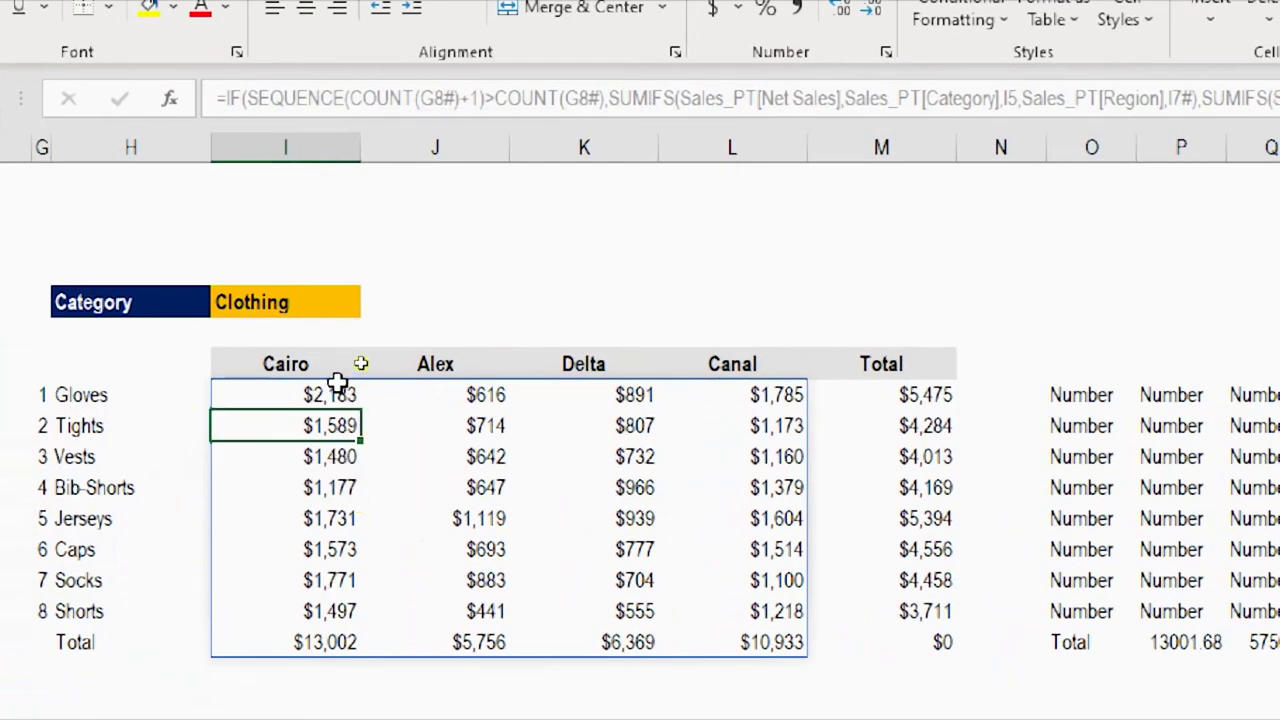
Step: Check the sums of the Cairo and Canal product rows against their regional totals in row 16
{"action": "left_click_drag", "start_coordinate": [350, 386], "coordinate": [352, 479]}
{"action": "left_click_drag", "start_coordinate": [326, 546], "coordinate": [334, 603]}
{"action": "left_click", "coordinate": [380, 648]}
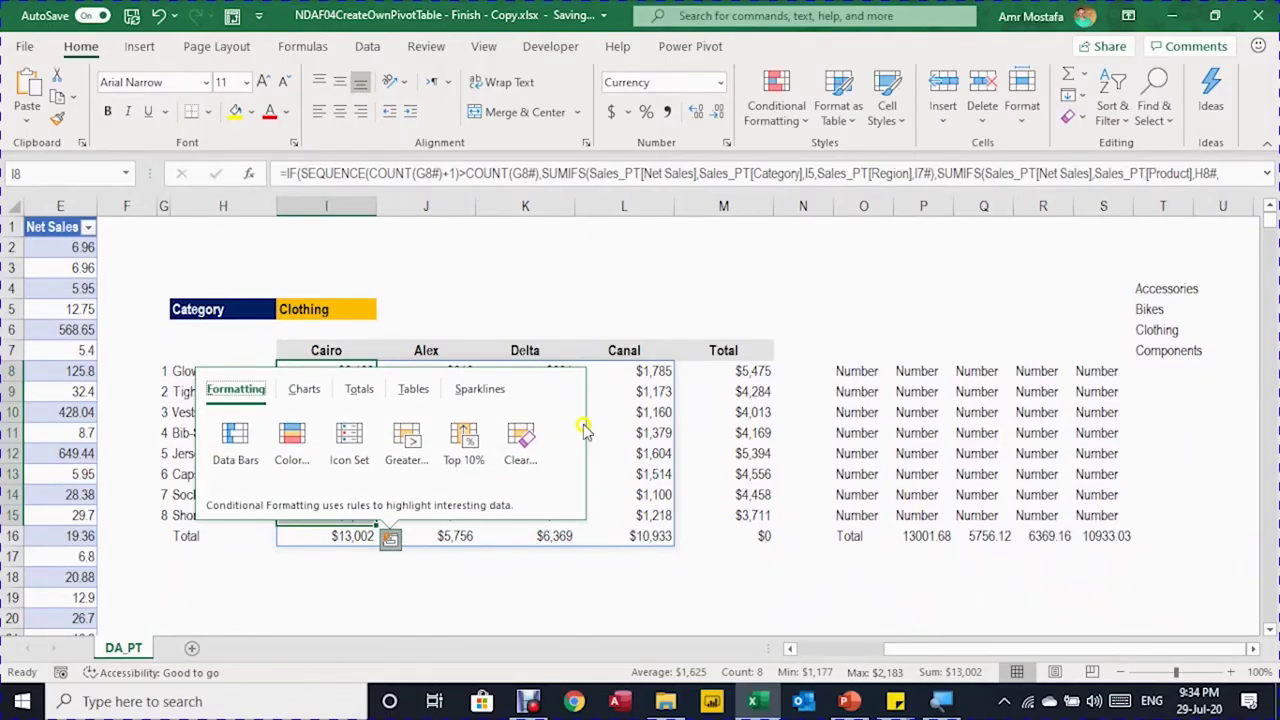
{"action": "key", "text": "Escape"}
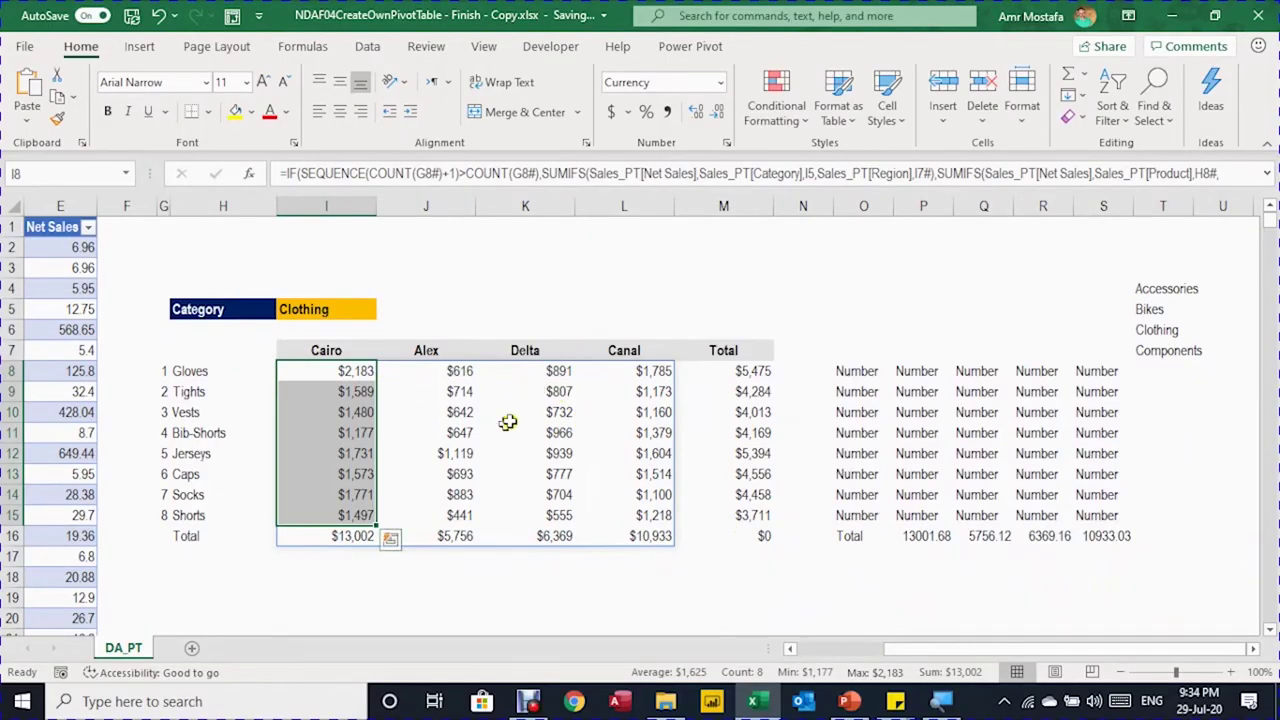
{"action": "left_click_drag", "start_coordinate": [600, 380], "coordinate": [606, 514]}
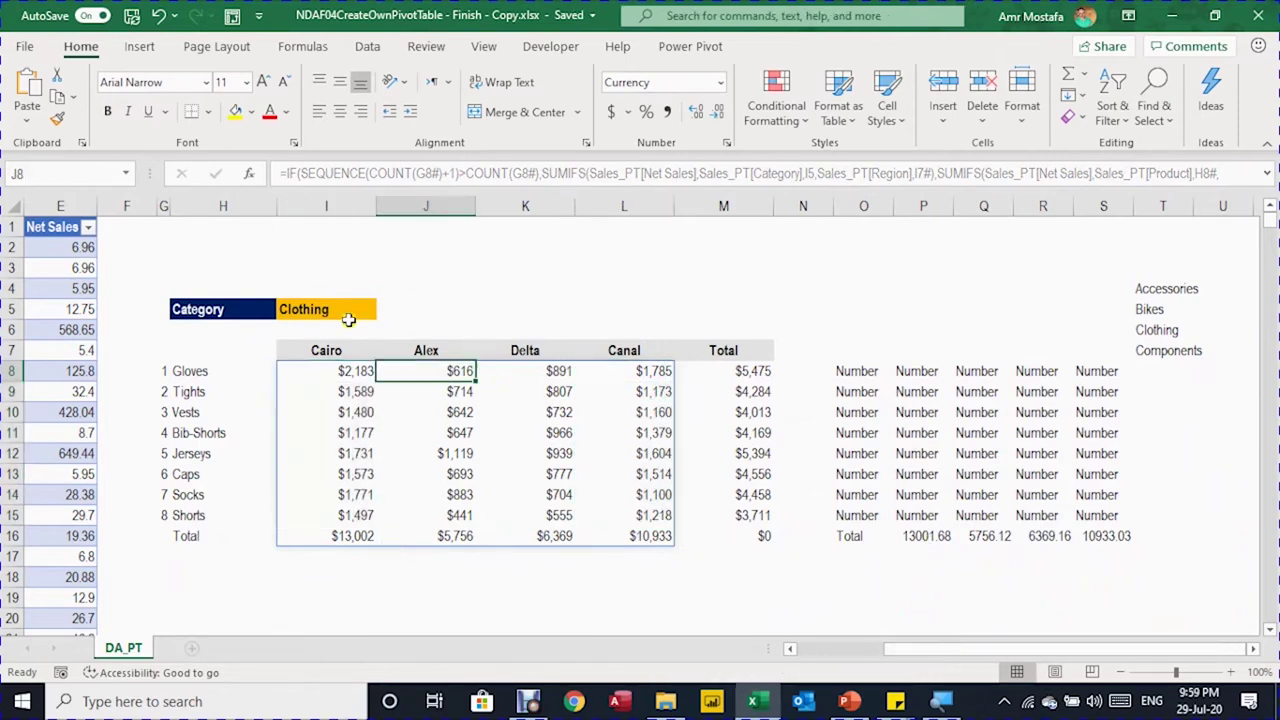
Step: Test the report's total row by switching the category in I5 to Bikes and back to Clothing
{"action": "left_click", "coordinate": [345, 309]}
{"action": "left_click", "coordinate": [385, 309]}
{"action": "left_click", "coordinate": [372, 338]}
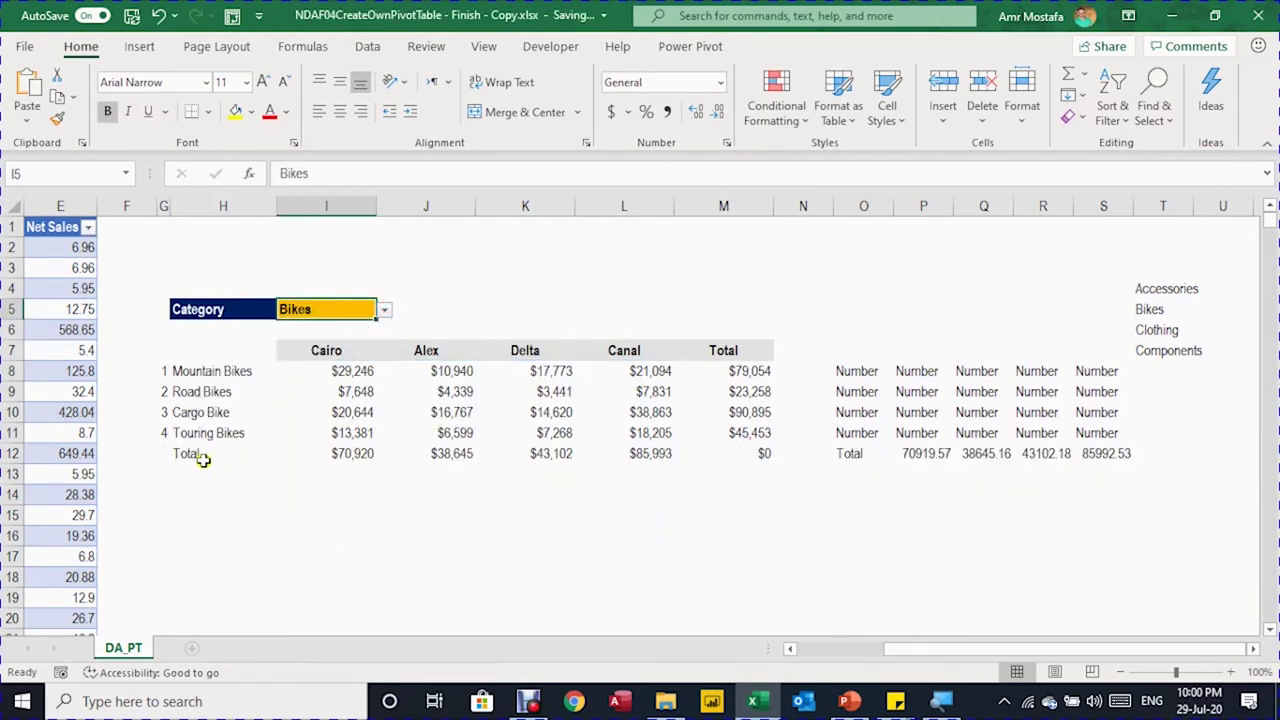
{"action": "left_click", "coordinate": [384, 310]}
{"action": "left_click", "coordinate": [357, 349]}
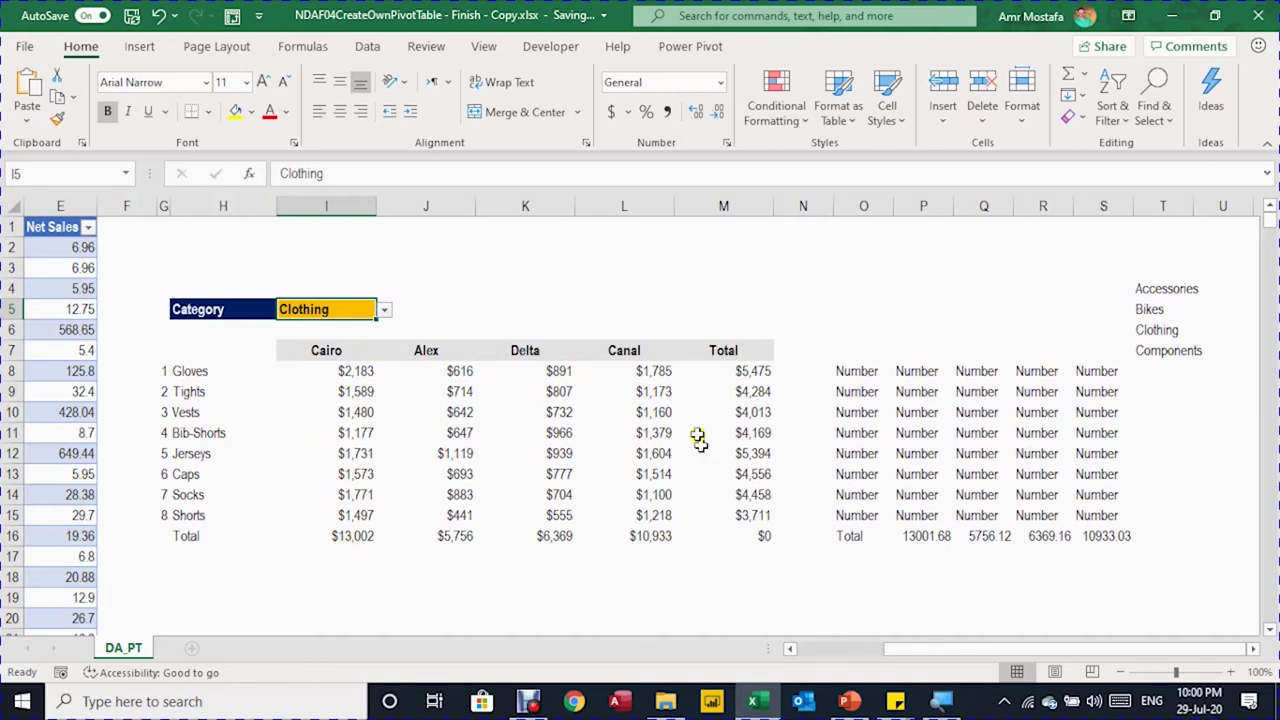
Step: Check the grand total cell M16, and copy the full IF formula from O8 into T8
{"action": "left_click", "coordinate": [759, 536]}
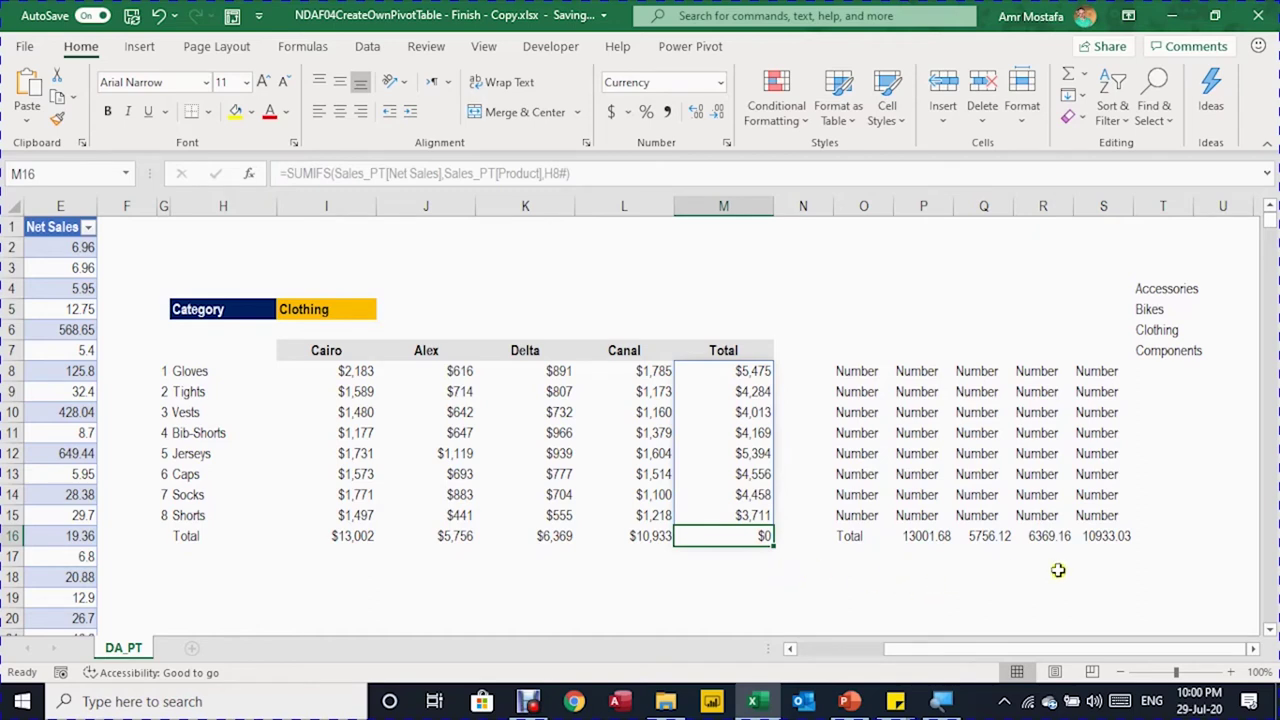
{"action": "left_click", "coordinate": [866, 372]}
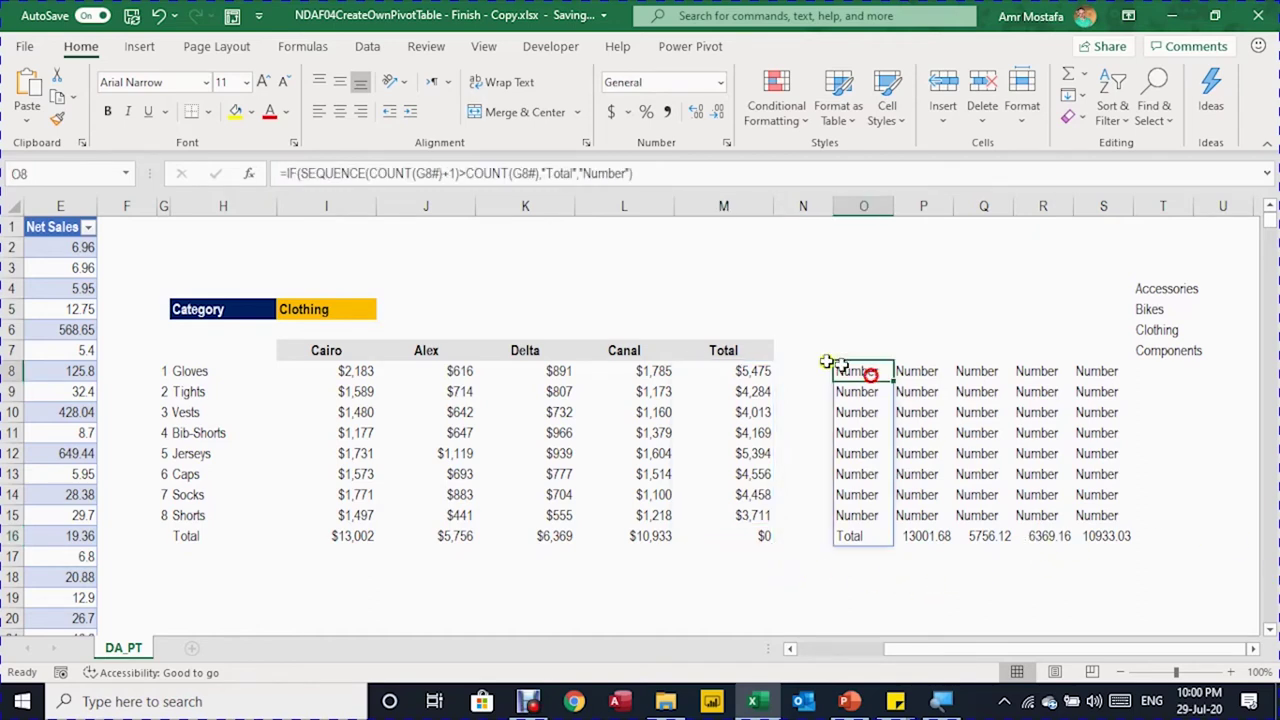
{"action": "left_click_drag", "start_coordinate": [666, 170], "coordinate": [150, 183]}
{"action": "key", "text": "ctrl+c"}
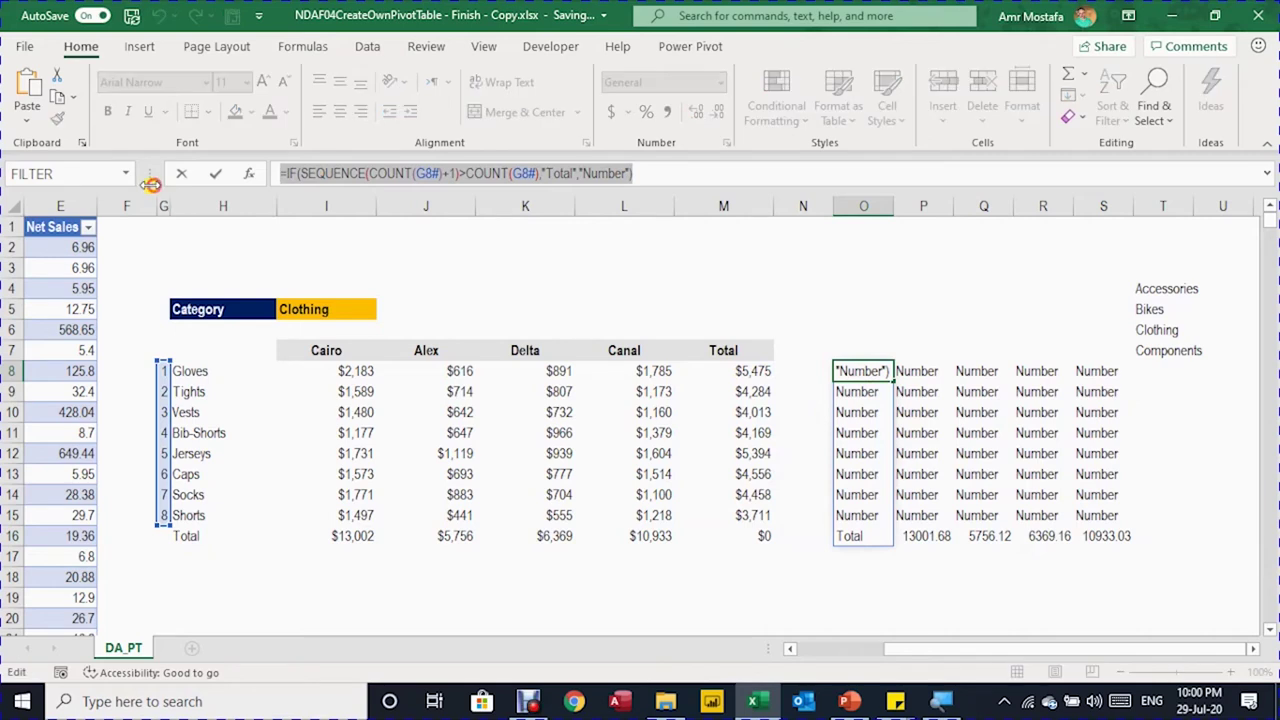
{"action": "key", "text": "Escape"}
{"action": "left_click", "coordinate": [1165, 388]}
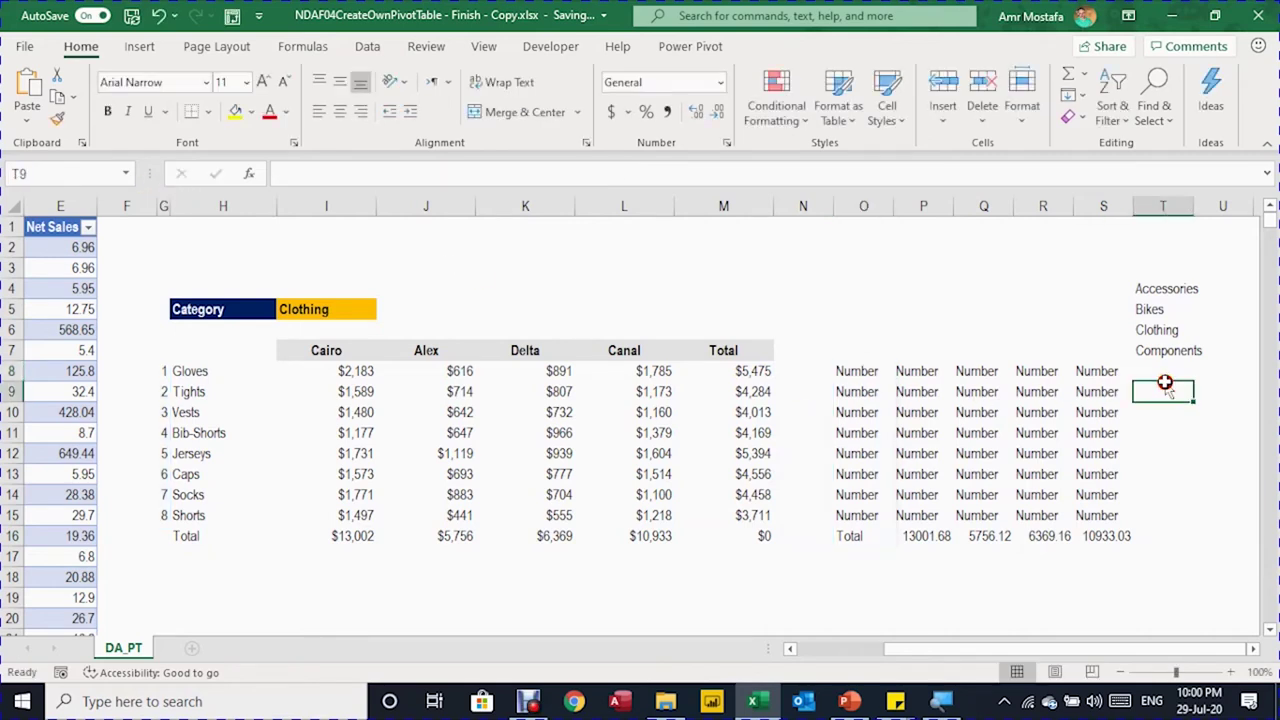
{"action": "left_click", "coordinate": [1170, 371]}
{"action": "key", "text": "ctrl+v"}
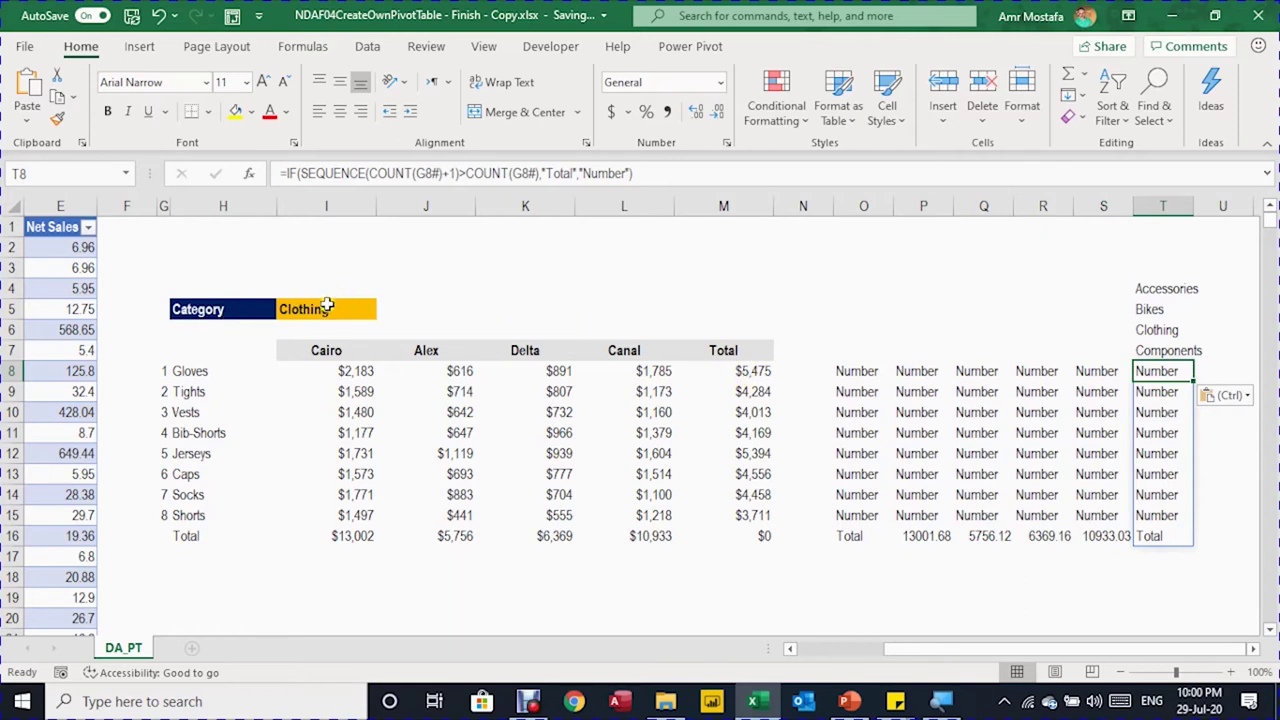
Step: Replace "Total" in T8's IF formula with a SUMIFS that sums the Sales_PT[Net Sales] column
{"action": "left_click_drag", "start_coordinate": [528, 173], "coordinate": [576, 173]}
{"action": "type", "text": "SUMIGS"}
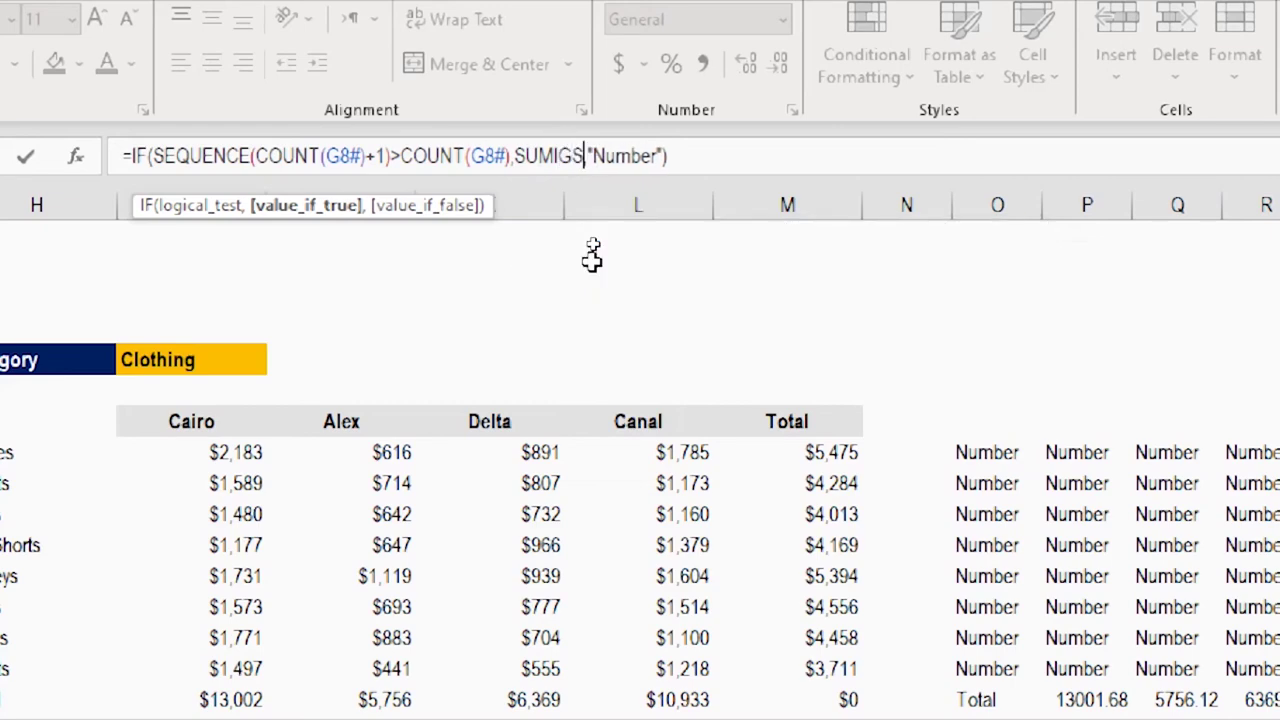
{"action": "key", "text": "BackSpace"}
{"action": "key", "text": "BackSpace"}
{"action": "type", "text": "FS("}
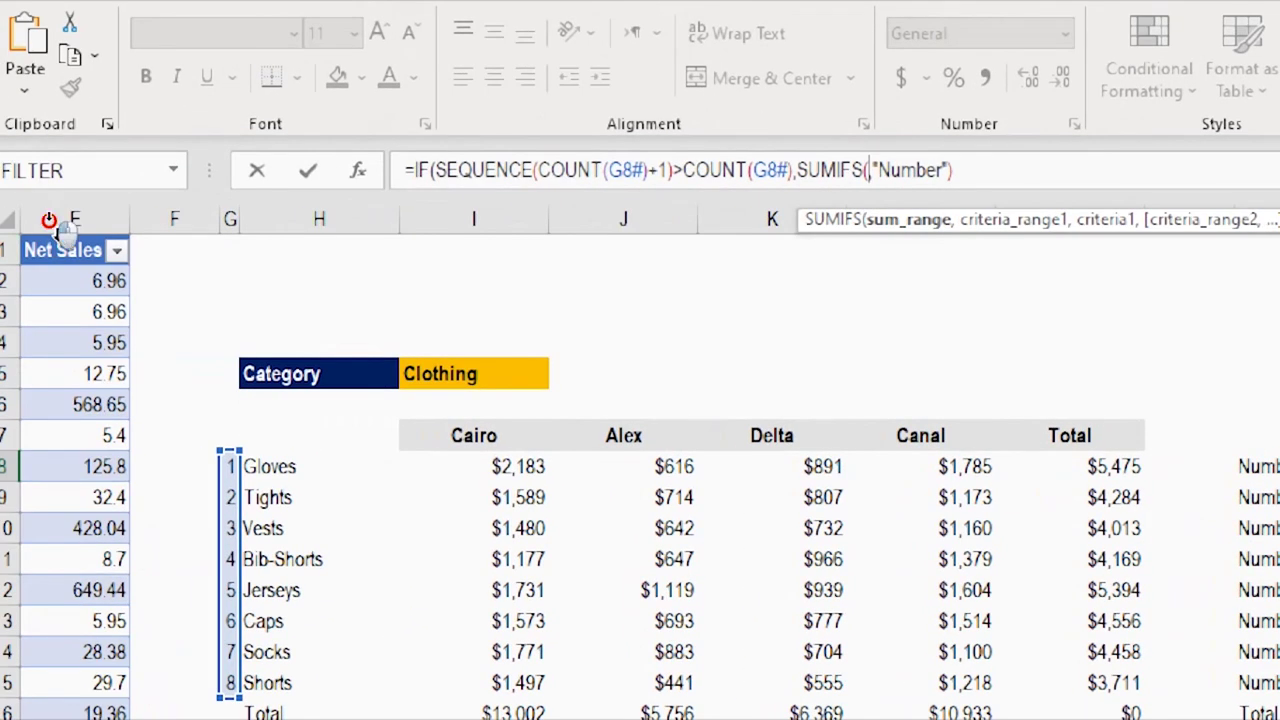
{"action": "left_click", "coordinate": [50, 232]}
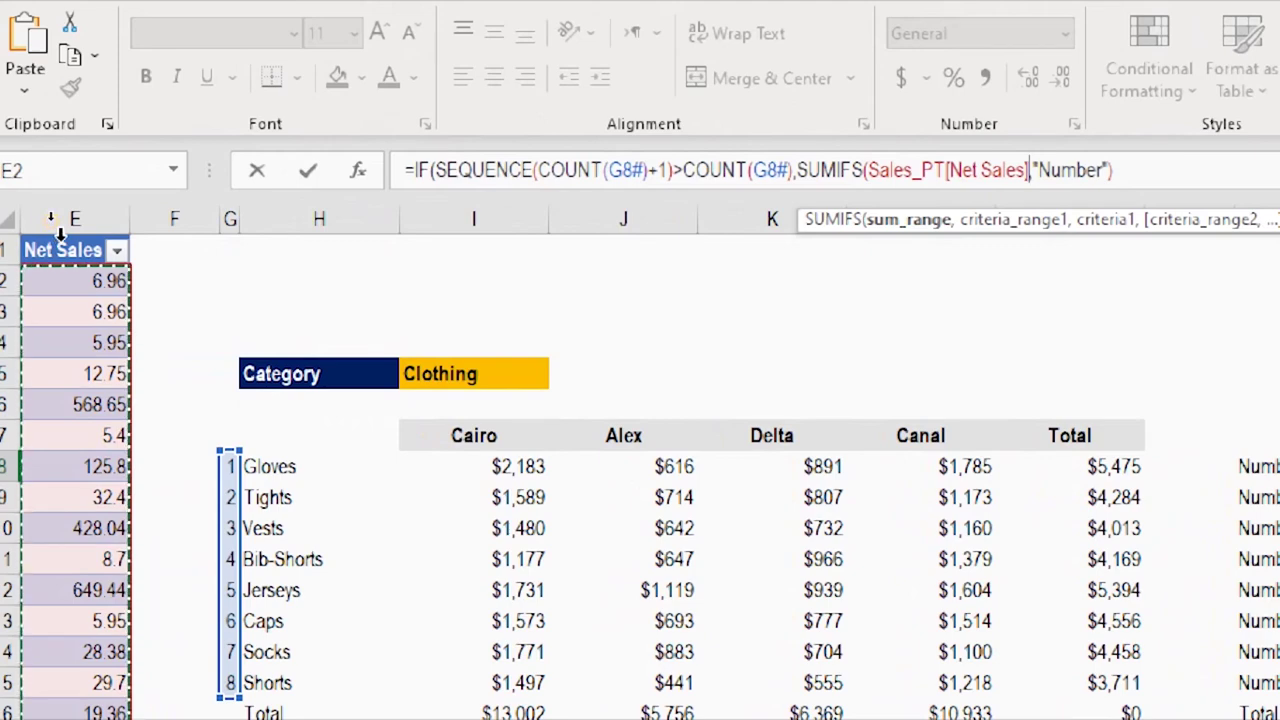
{"action": "type", "text": ","}
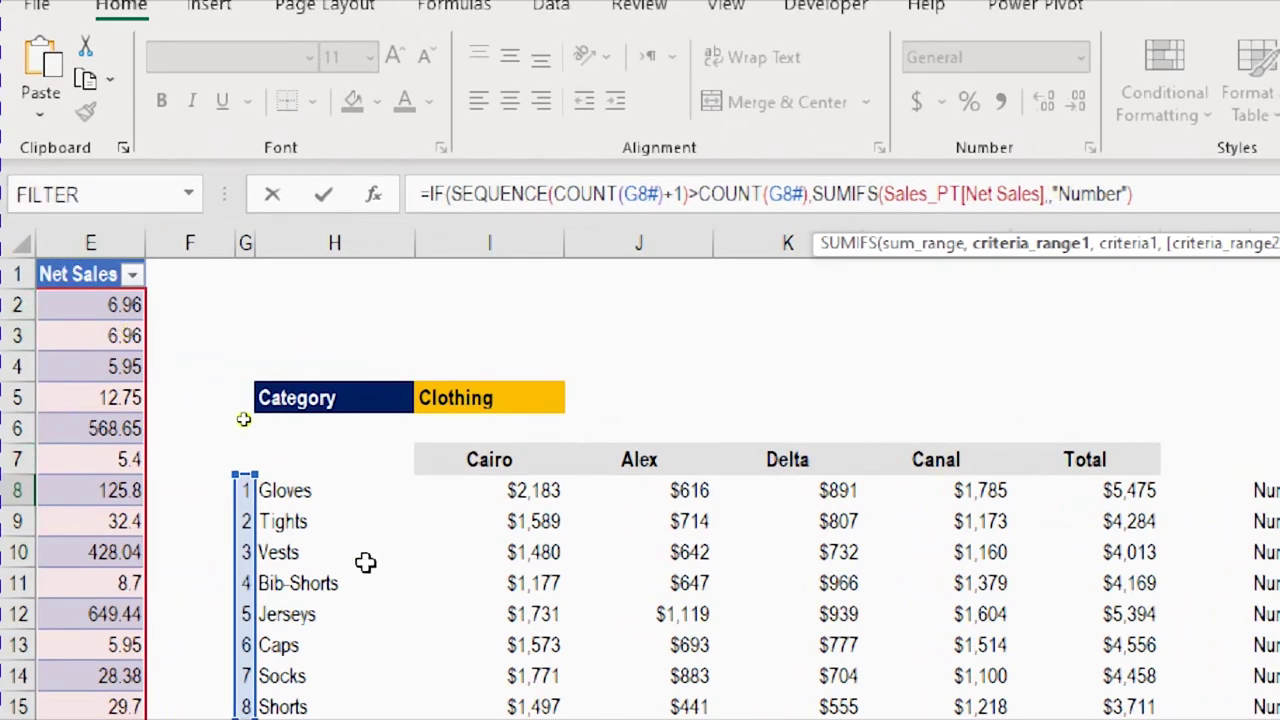
Step: Match Sales_PT[Category] to the selected category in I5 as the only SUMIFS criterion in T8, and enter the formula
{"action": "type", "text": "Sales_PT[Category]"}
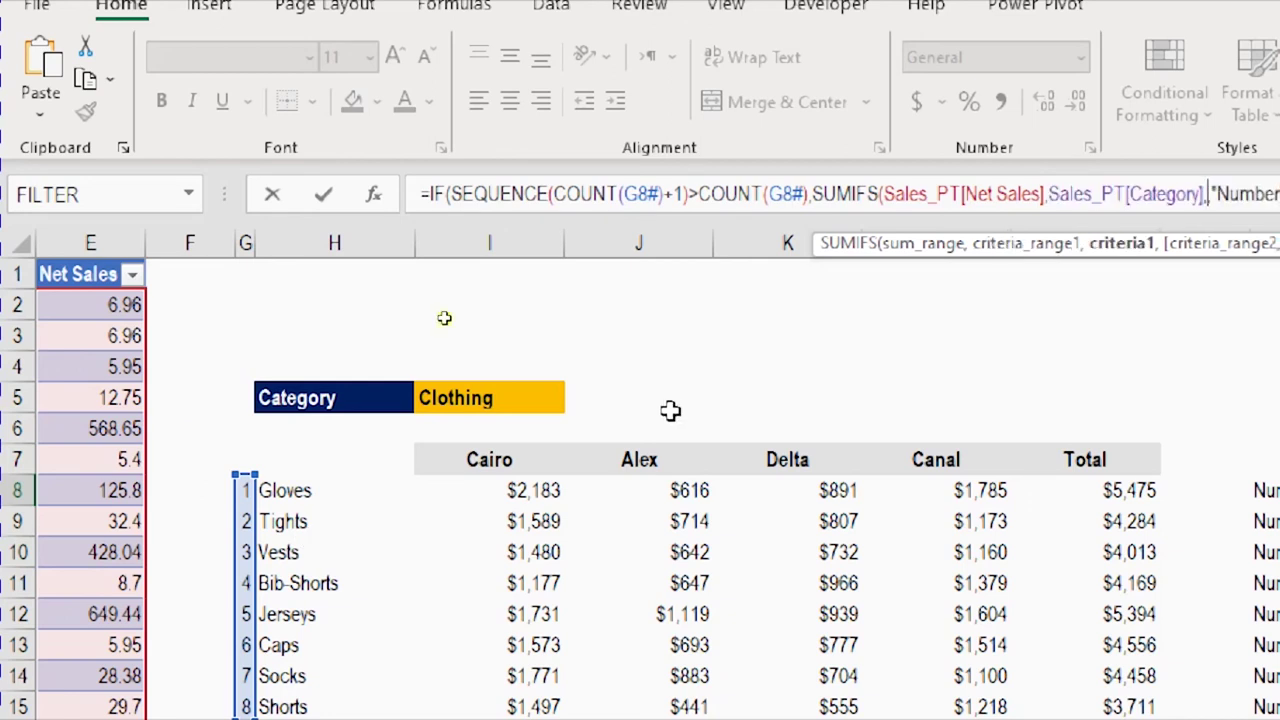
{"action": "left_click", "coordinate": [508, 397]}
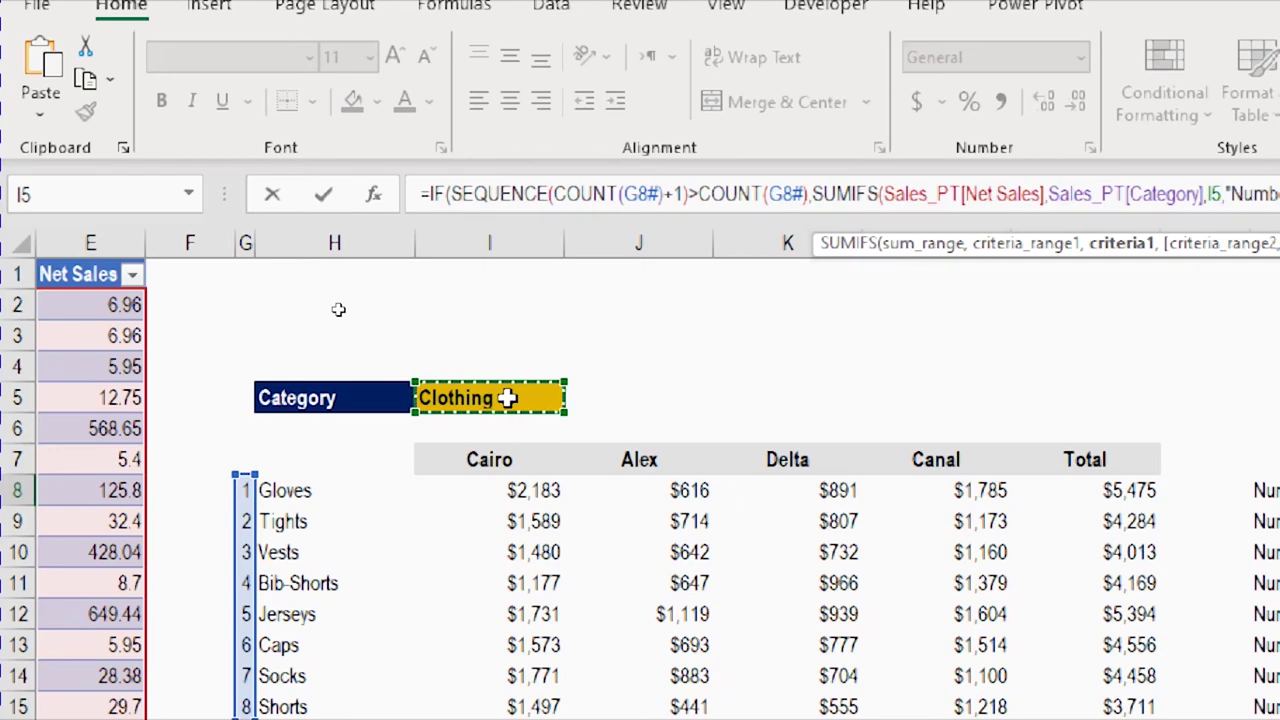
{"action": "type", "text": ")"}
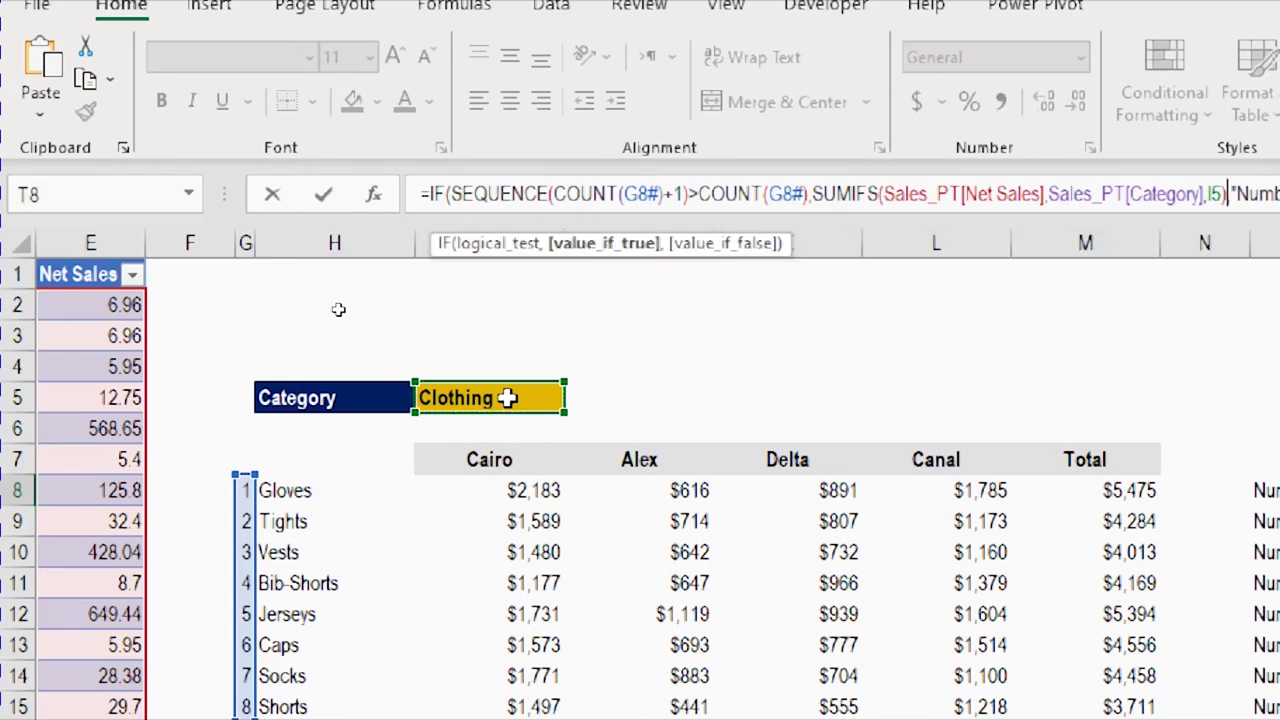
{"action": "key", "text": "Return"}
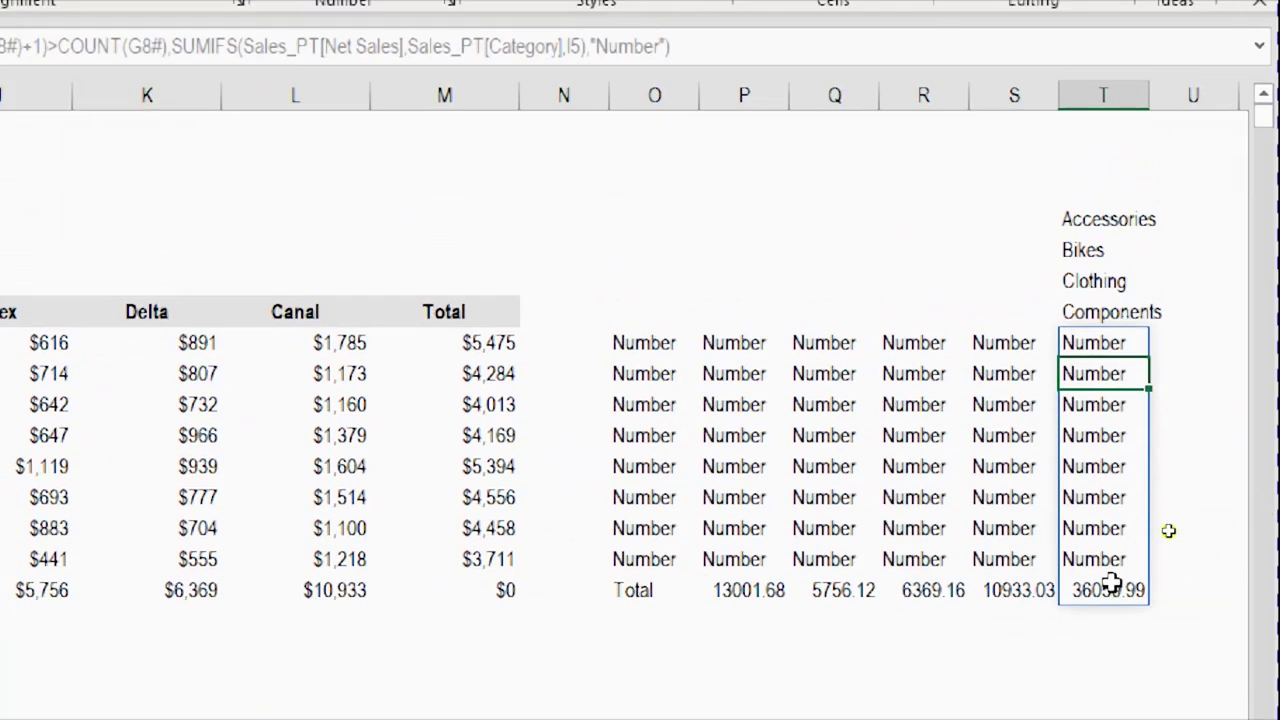
Step: Compare the grand total in T16 with the sum of the regional sales in I8:L15, and display T8's formula
{"action": "left_click", "coordinate": [1095, 588]}
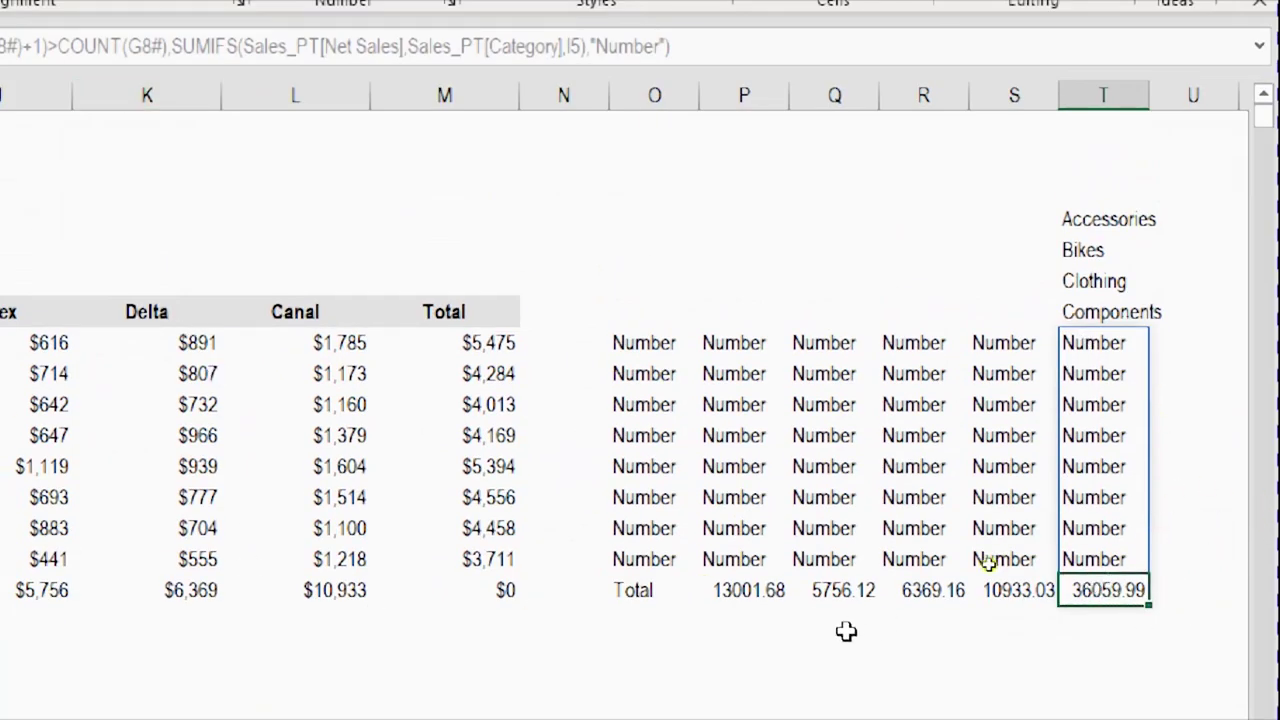
{"action": "left_click_drag", "start_coordinate": [360, 340], "coordinate": [160, 556]}
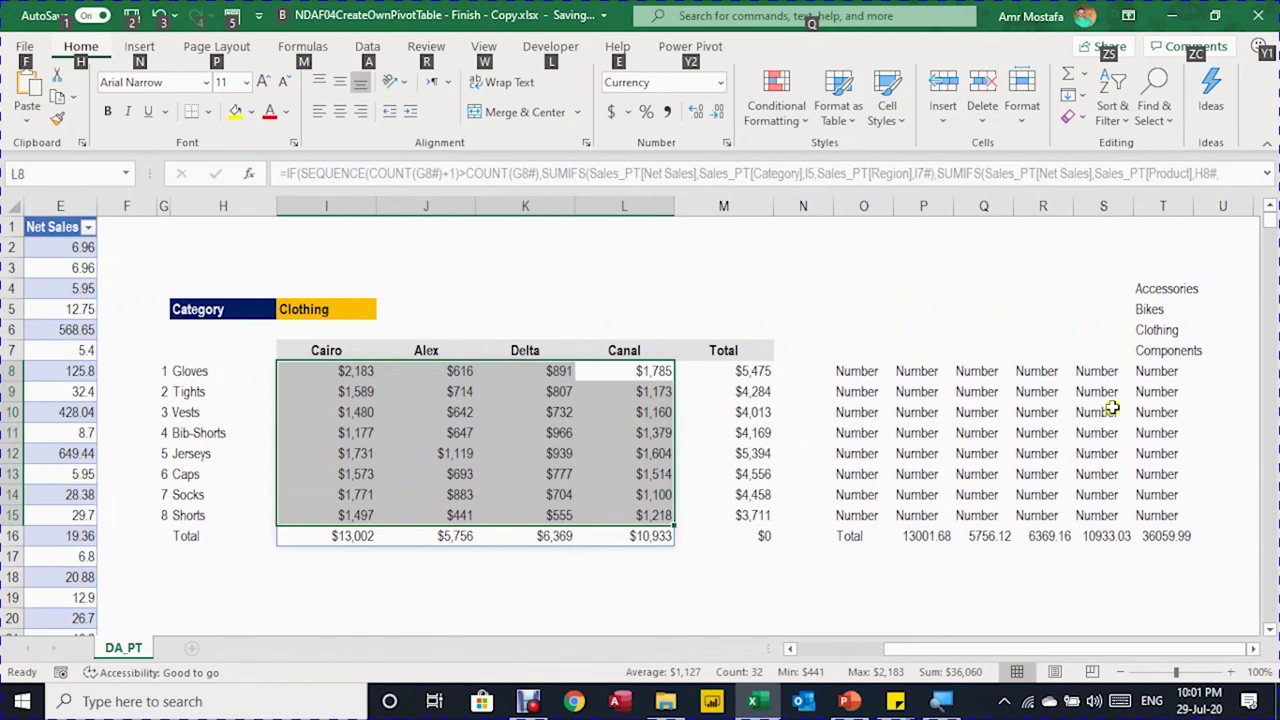
{"action": "left_click", "coordinate": [1158, 372]}
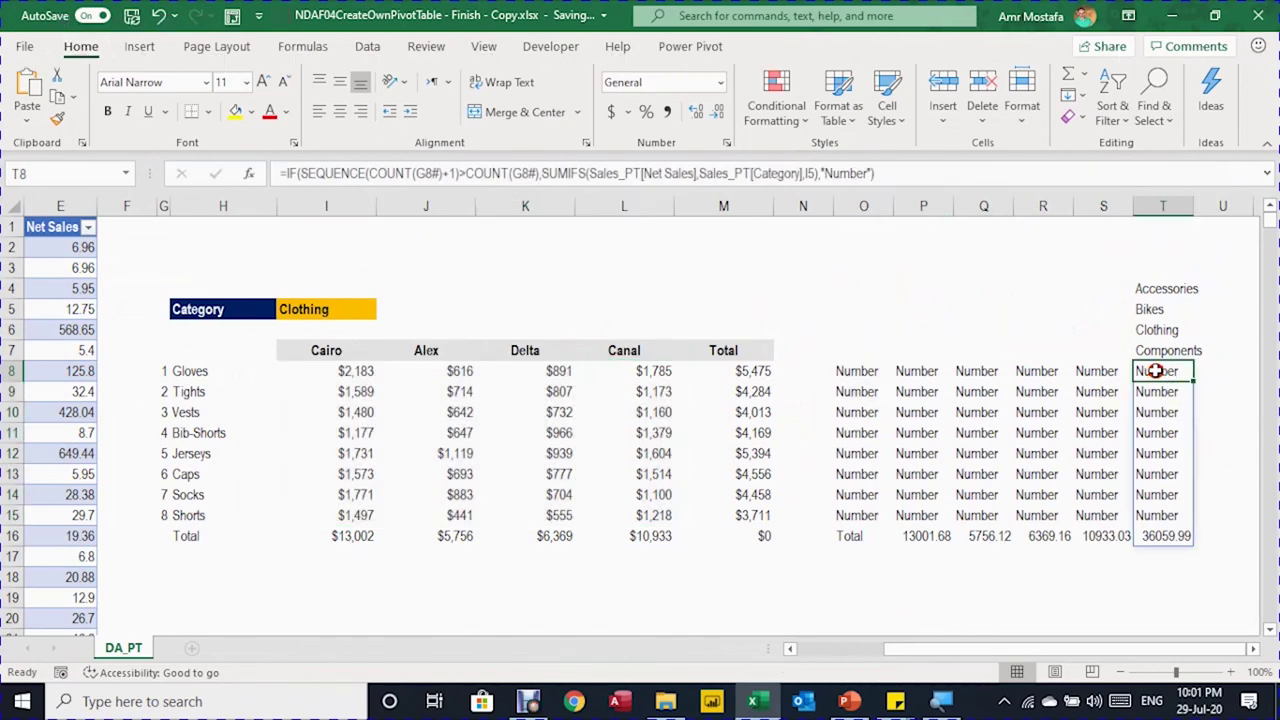
Step: Copy T8's IF formula and insert it in front of the existing product SUMIFS in M8
{"action": "left_click", "coordinate": [872, 173]}
{"action": "left_click_drag", "start_coordinate": [872, 173], "coordinate": [283, 175]}
{"action": "key", "text": "ctrl+c"}
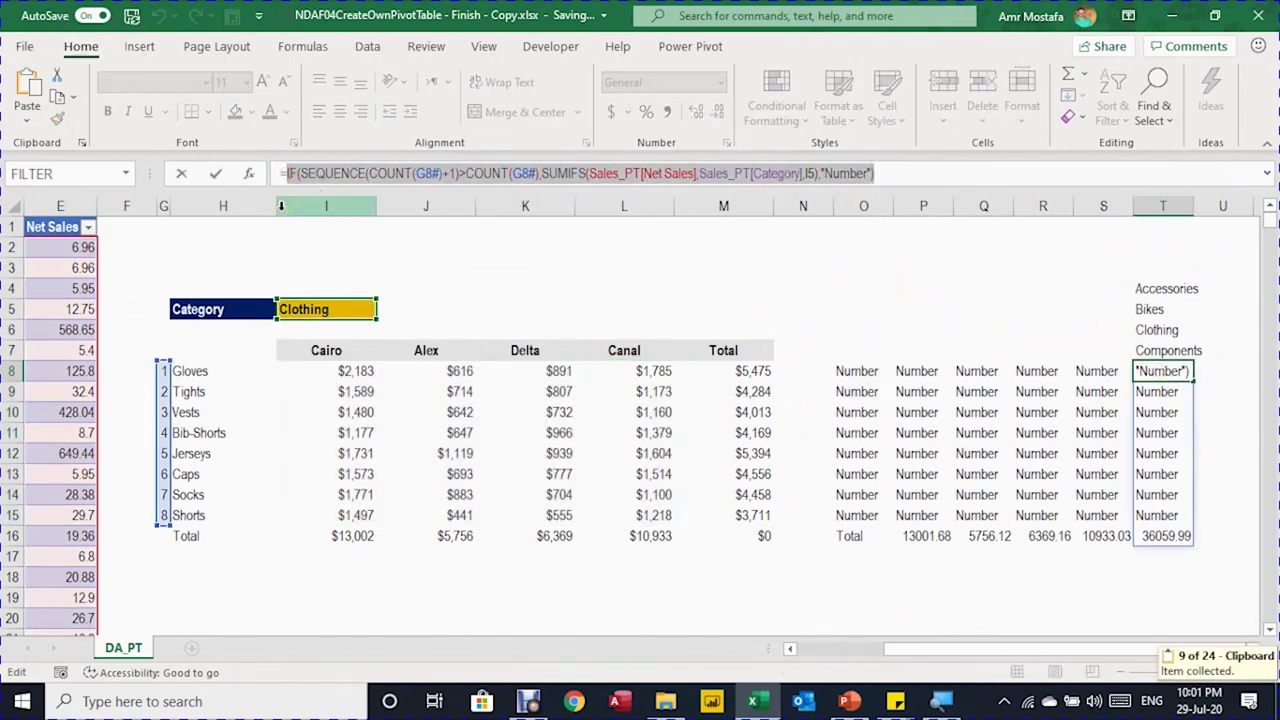
{"action": "key", "text": "Escape"}
{"action": "left_click", "coordinate": [757, 371]}
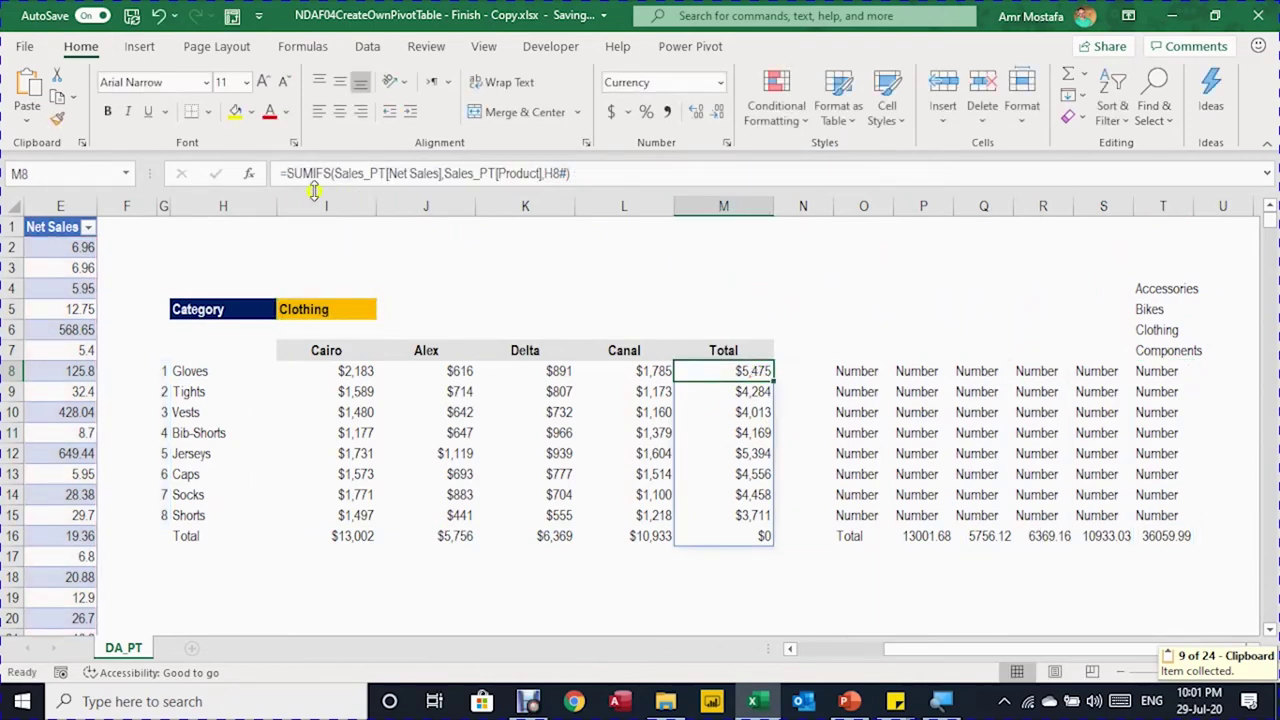
{"action": "left_click", "coordinate": [285, 177]}
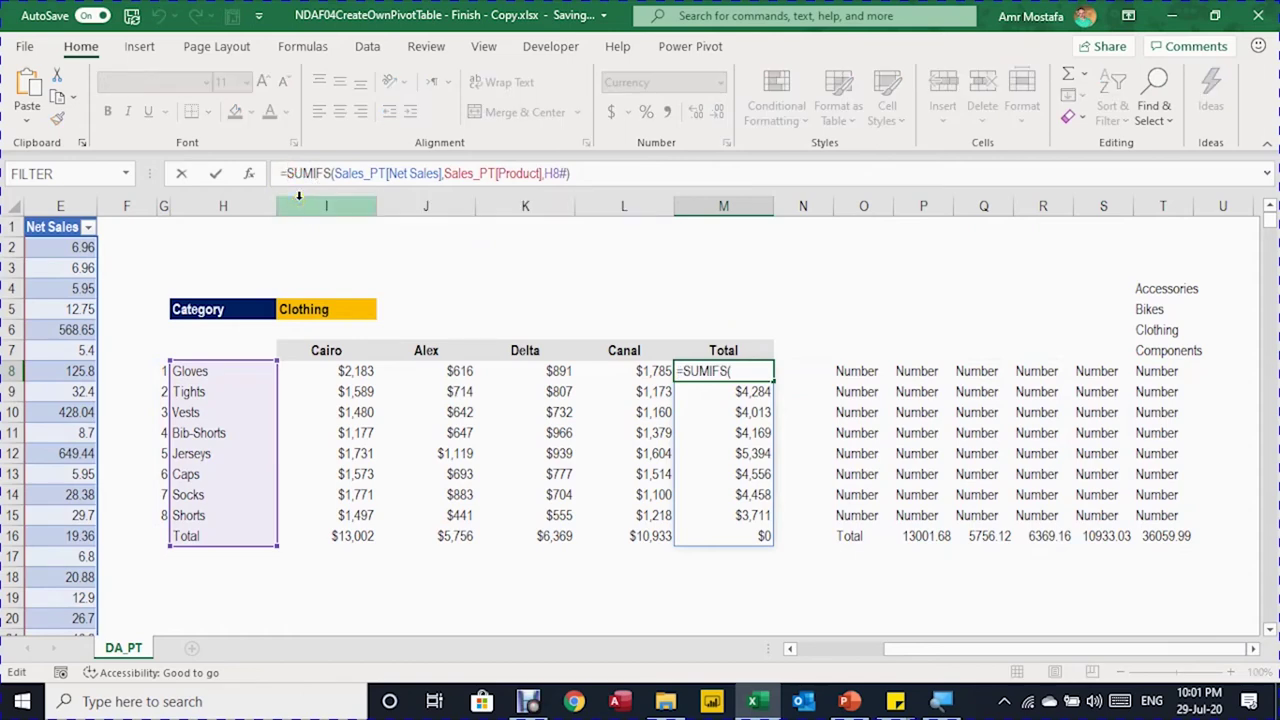
{"action": "key", "text": "ctrl+v"}
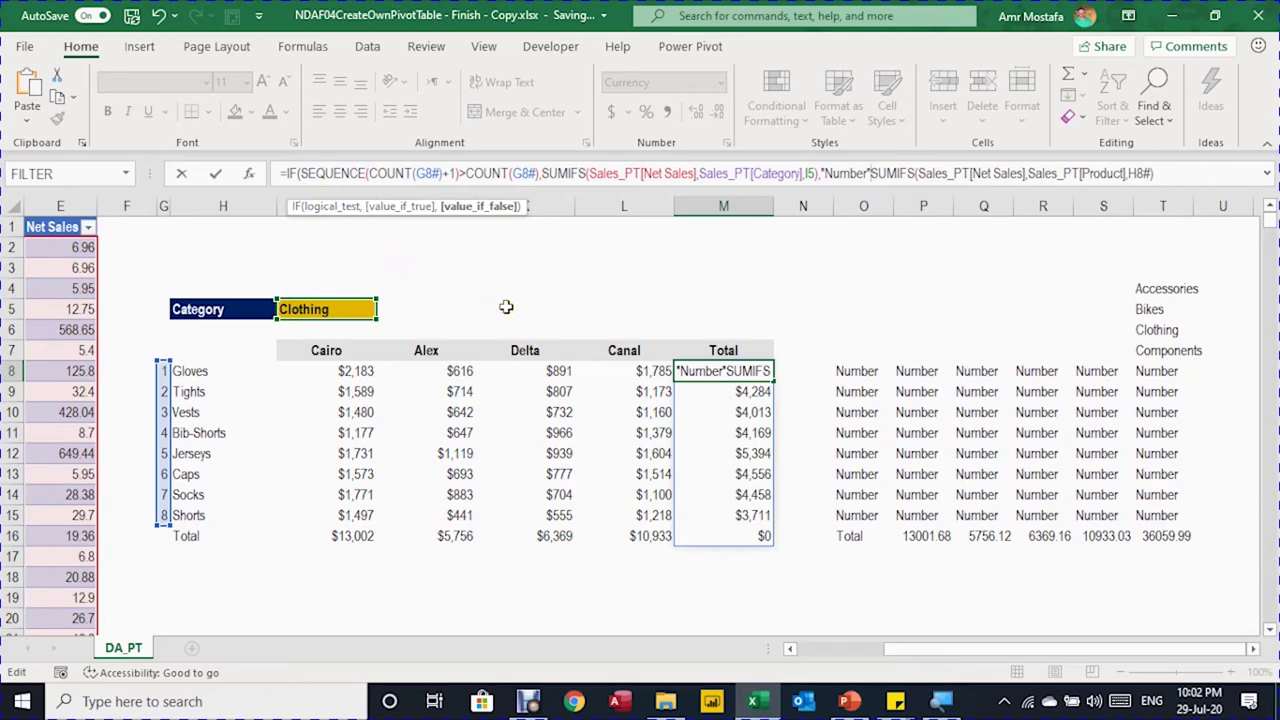
Step: Remove the "Number" placeholder in M8's formula to make the product SUMIFS the IF function's value_if_false argument
{"action": "key", "text": "BackSpace"}
{"action": "key", "text": "BackSpace"}
{"action": "key", "text": "BackSpace"}
{"action": "key", "text": "BackSpace"}
{"action": "key", "text": "BackSpace"}
{"action": "key", "text": "BackSpace"}
{"action": "key", "text": "BackSpace"}
{"action": "key", "text": "BackSpace"}
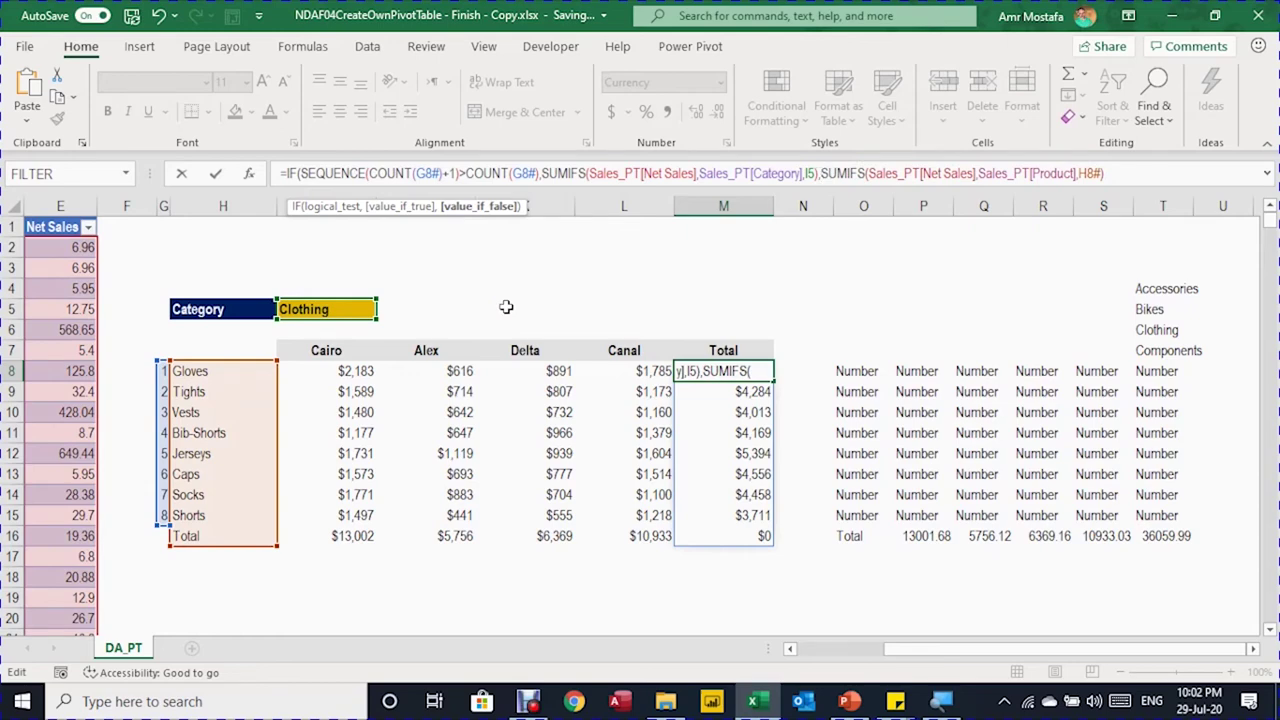
Step: Check the three IF arguments in M8, close the function with the missing parenthesis, and enter the formula
{"action": "left_click", "coordinate": [335, 206]}
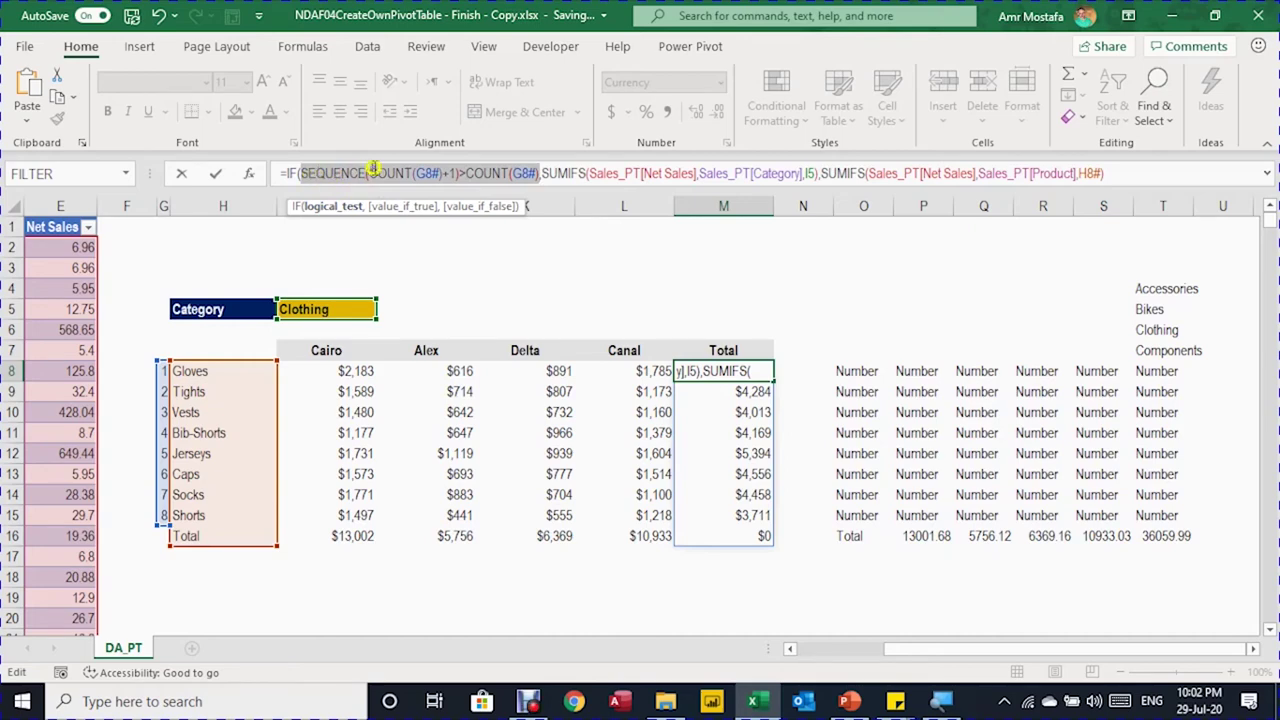
{"action": "left_click", "coordinate": [398, 206]}
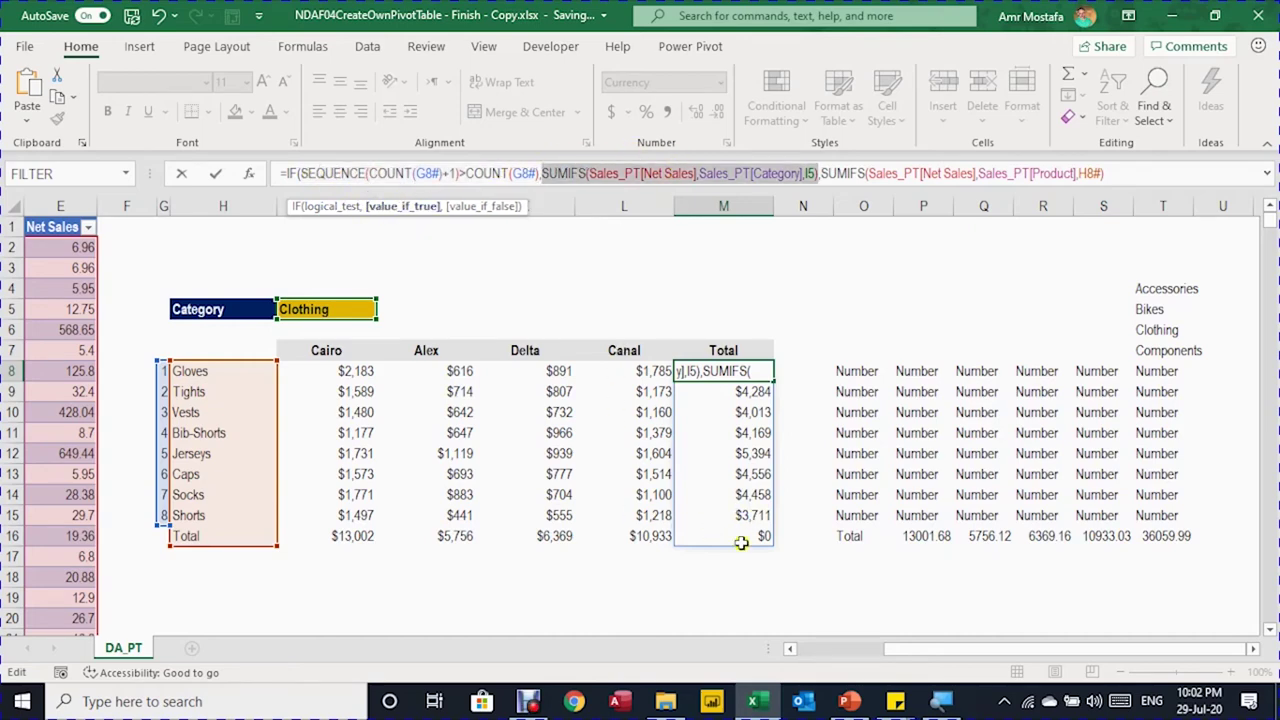
{"action": "left_click", "coordinate": [495, 206]}
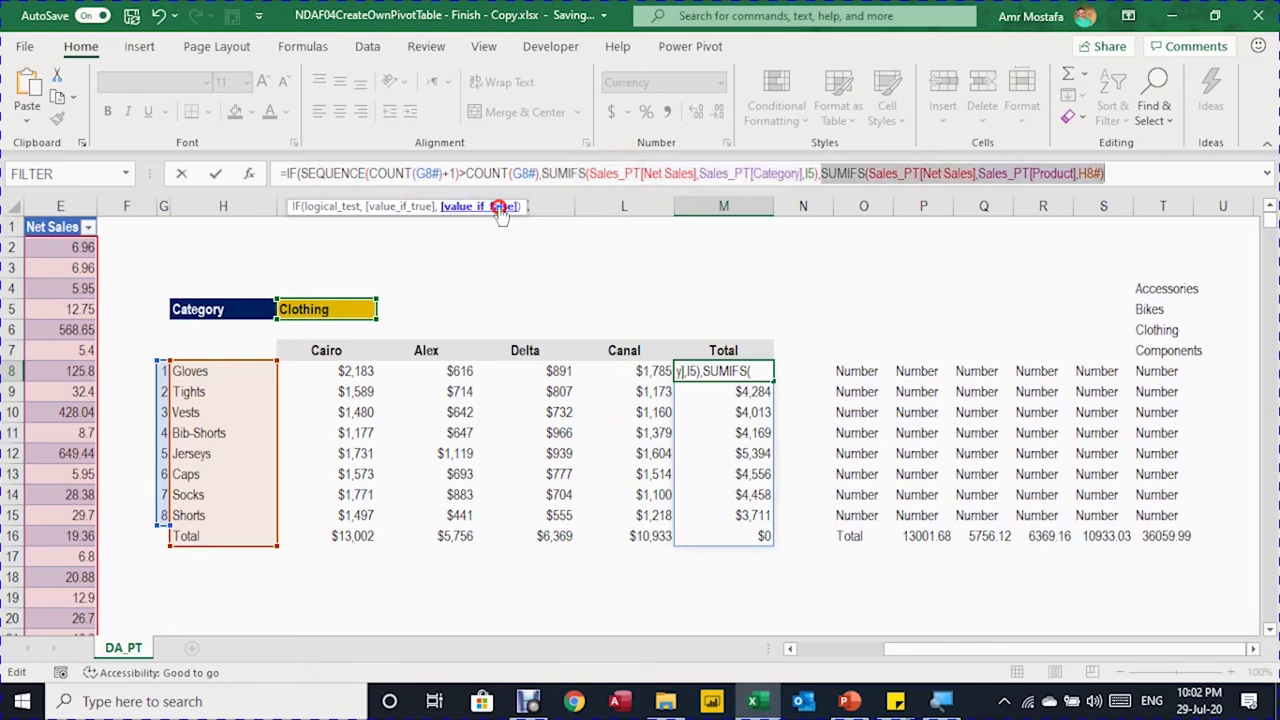
{"action": "left_click", "coordinate": [1113, 173]}
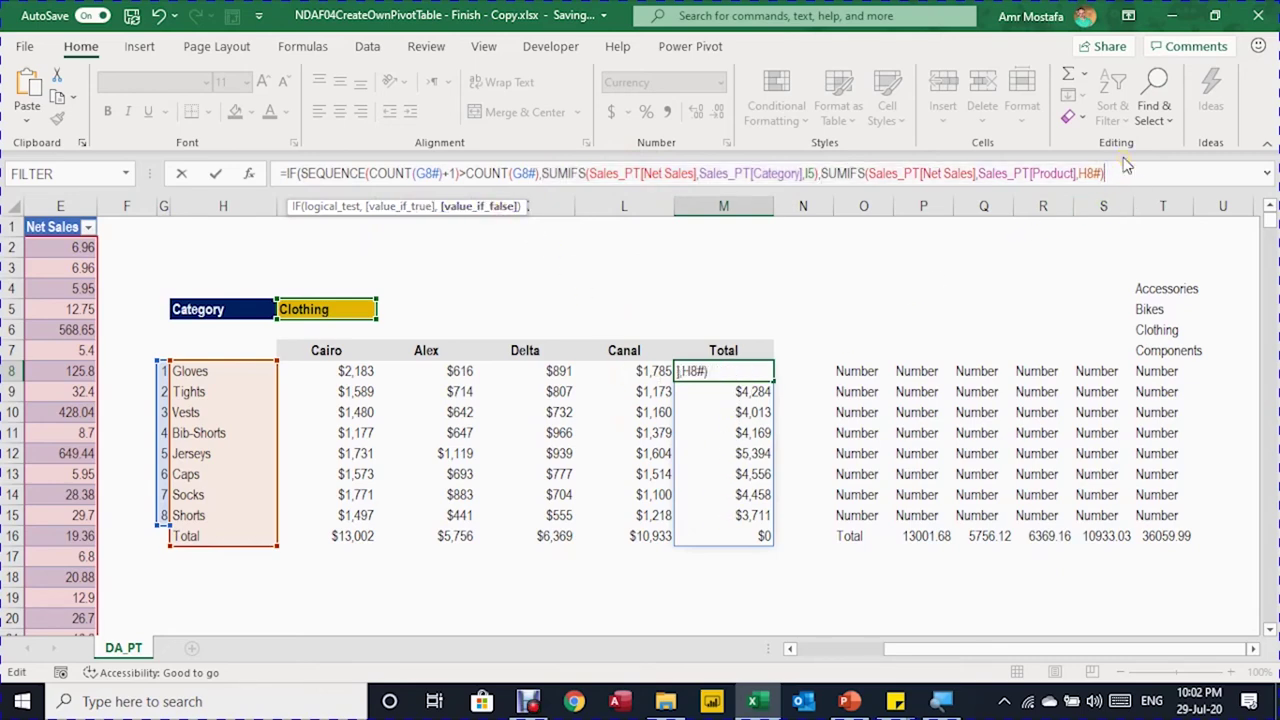
{"action": "type", "text": ")"}
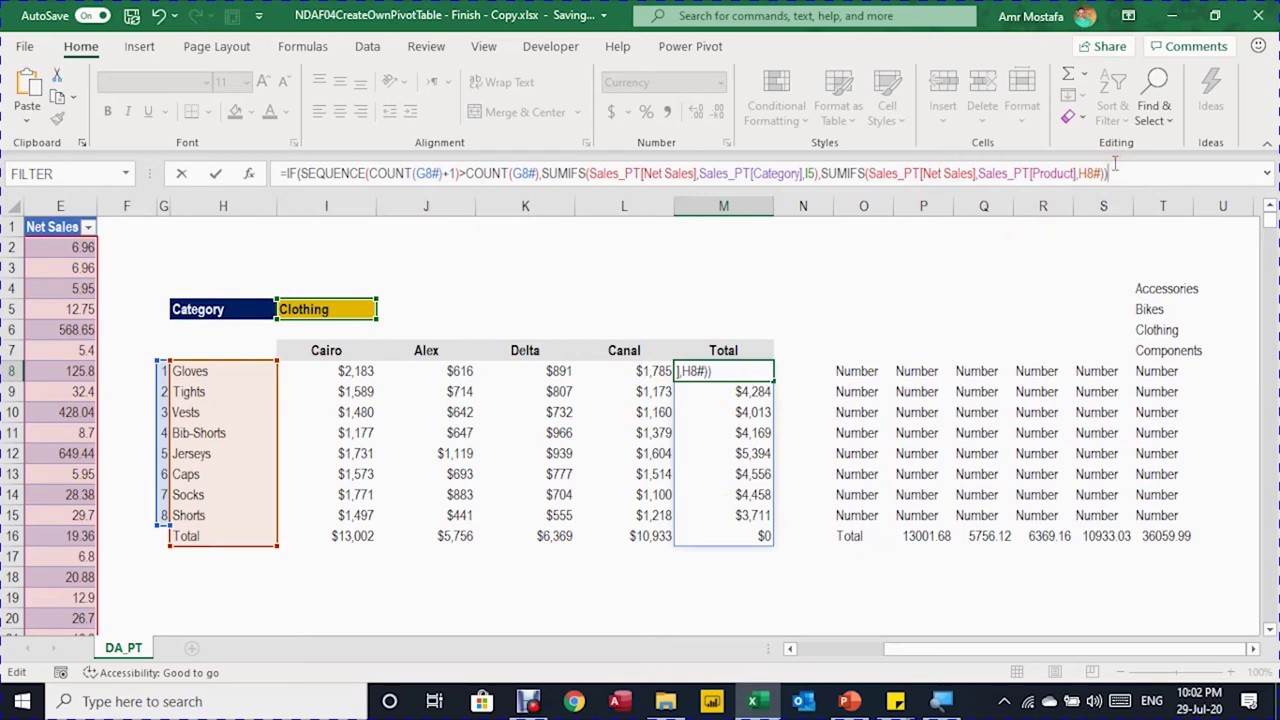
{"action": "key", "text": "Return"}
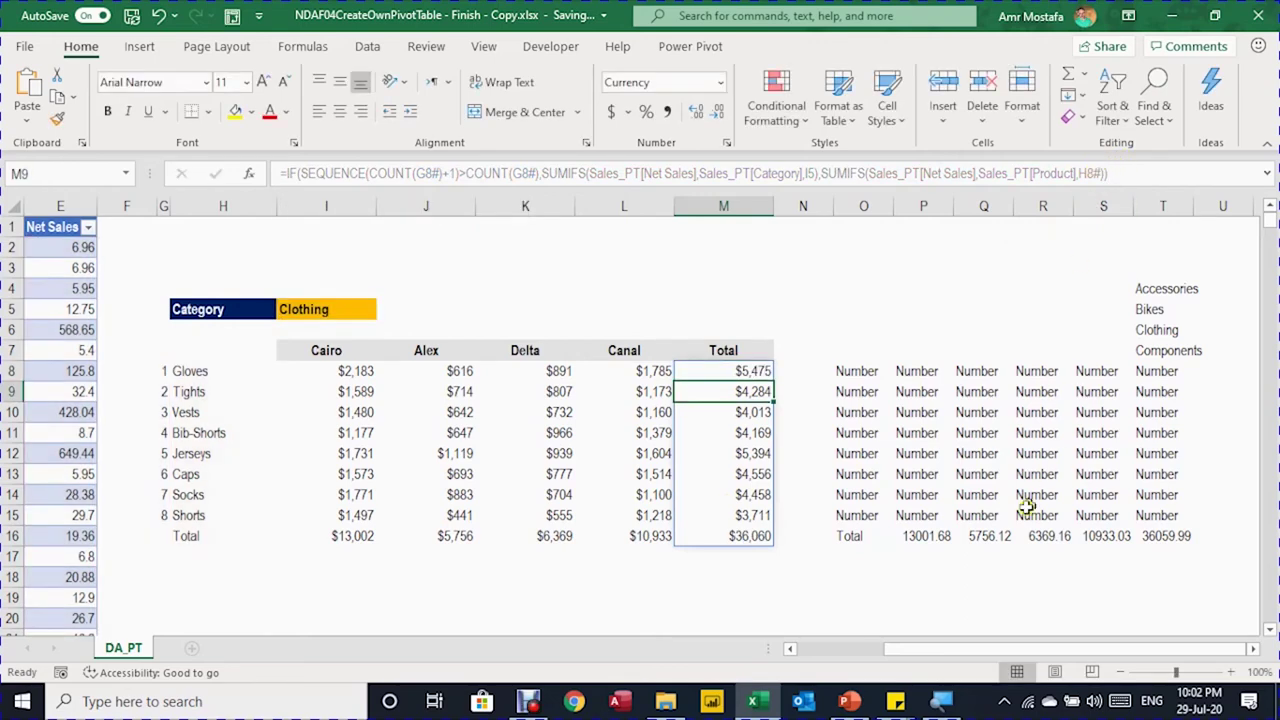
Step: Test the Total column by switching the category in I5 to Bikes and then to Components
{"action": "left_click_drag", "start_coordinate": [752, 366], "coordinate": [734, 511]}
{"action": "left_click_drag", "start_coordinate": [346, 320], "coordinate": [373, 309]}
{"action": "left_click", "coordinate": [373, 309]}
{"action": "left_click", "coordinate": [384, 310]}
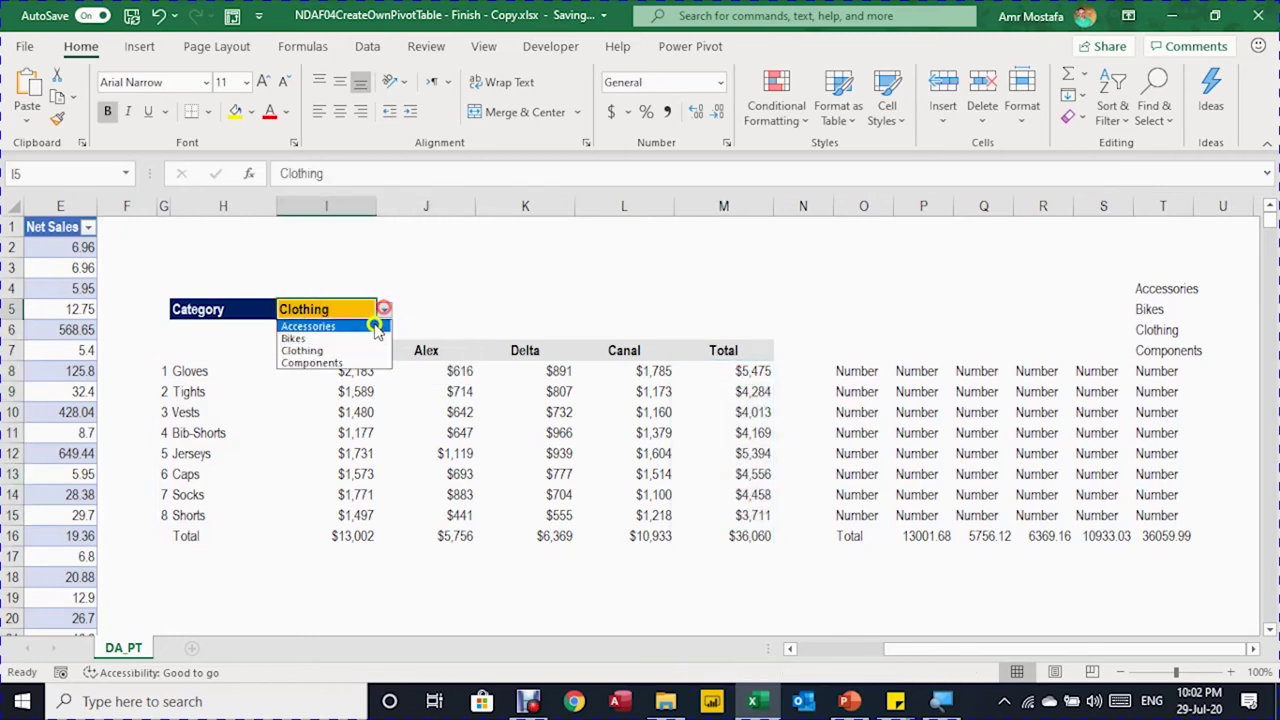
{"action": "left_click", "coordinate": [300, 338]}
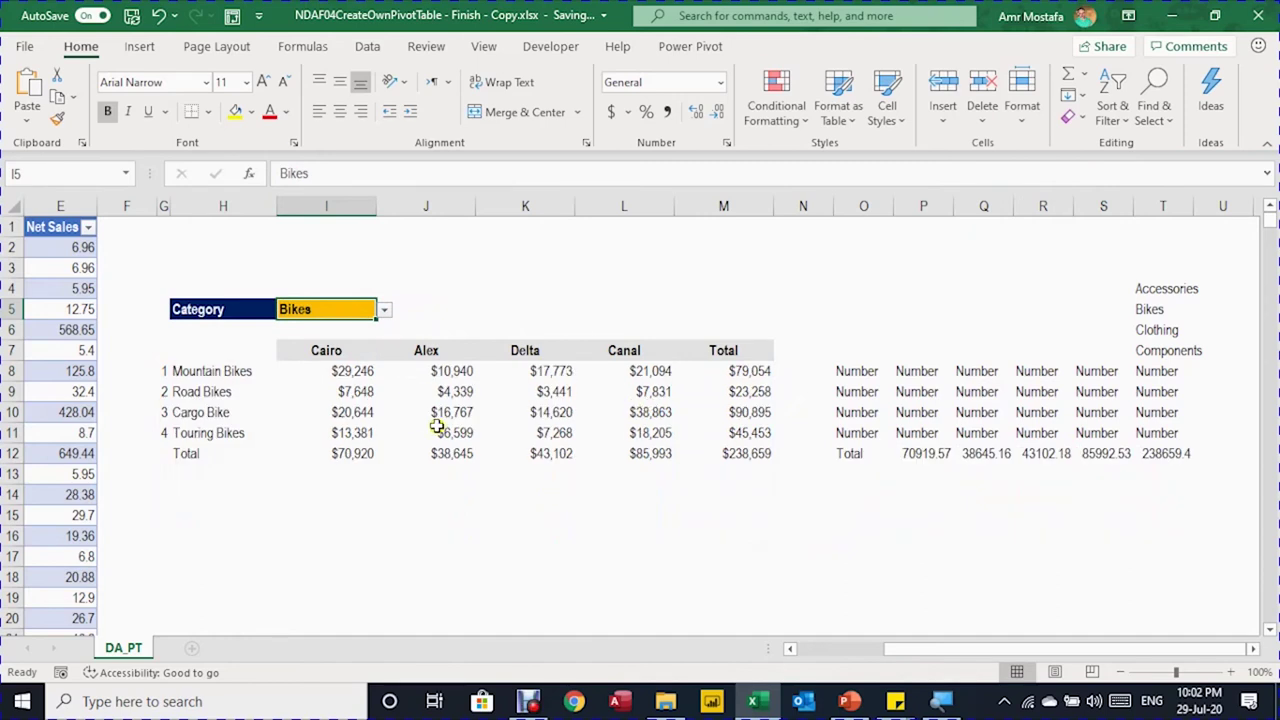
{"action": "left_click", "coordinate": [384, 310]}
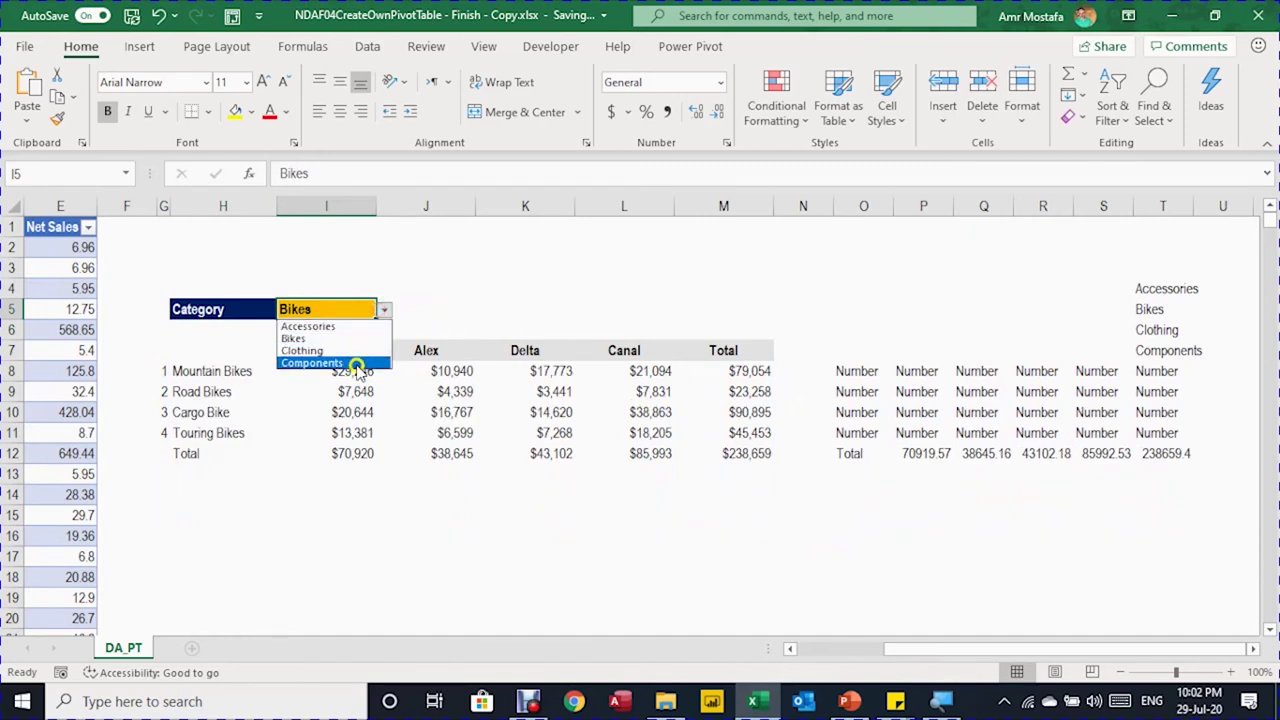
{"action": "left_click", "coordinate": [312, 362]}
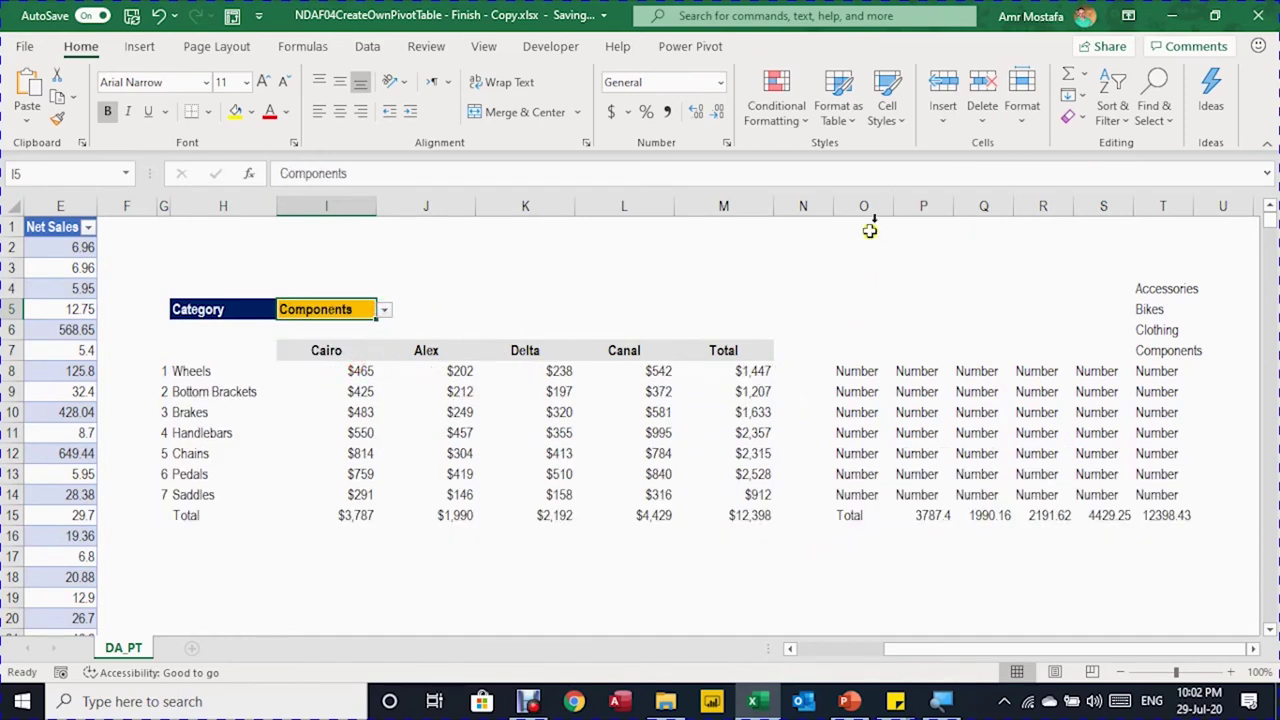
Step: Delete the helper formulas in O8:T9 beside the report
{"action": "left_click_drag", "start_coordinate": [843, 369], "coordinate": [1165, 383]}
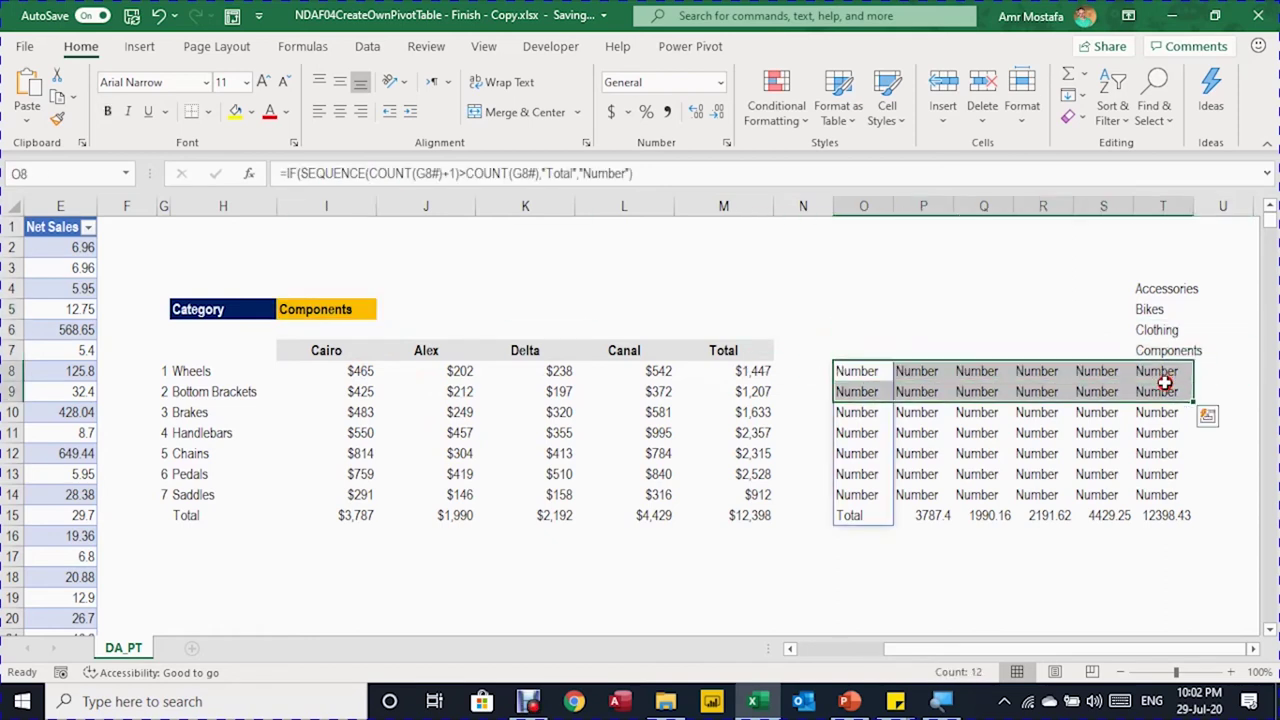
{"action": "key", "text": "Delete"}
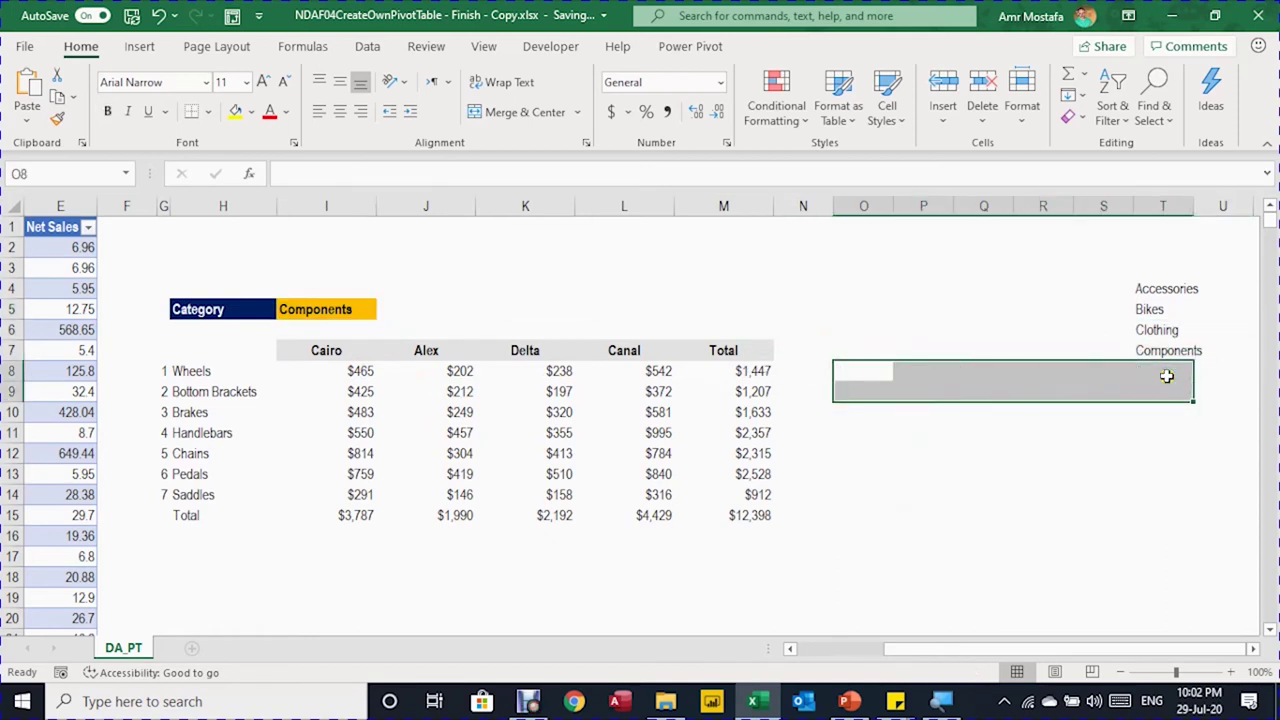
{"action": "left_click", "coordinate": [643, 371]}
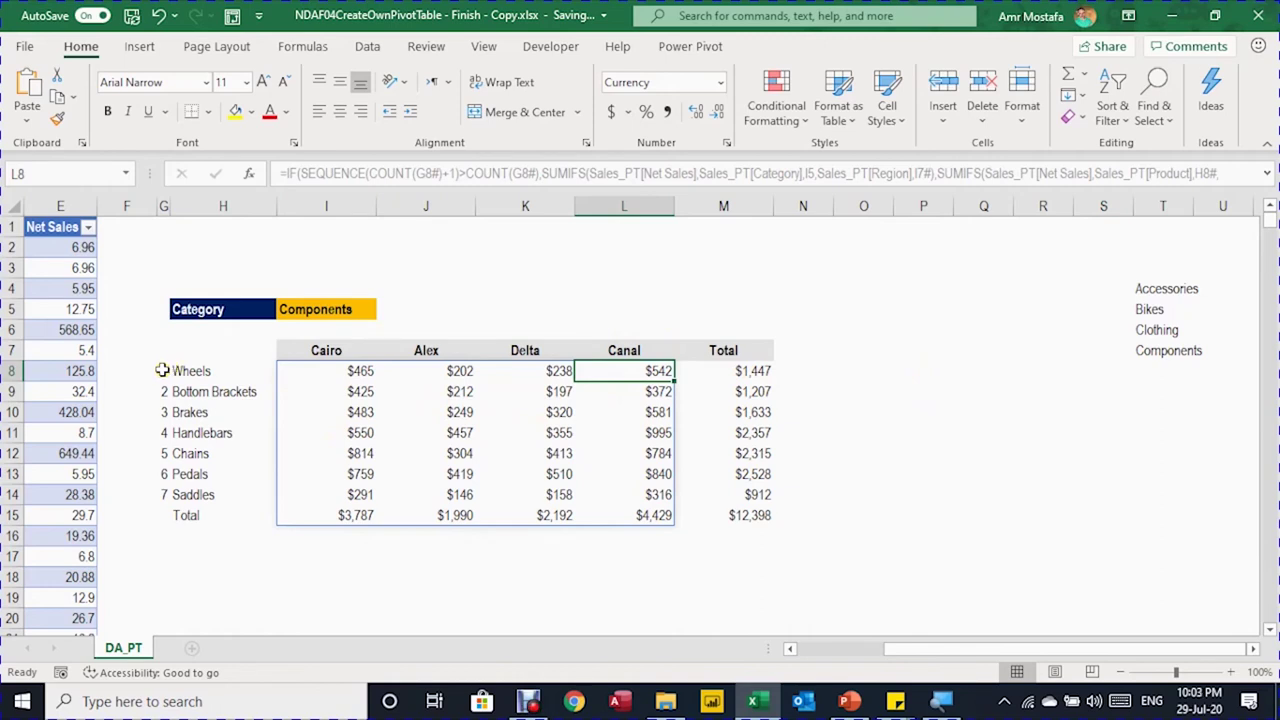
Step: Create a conditional formatting rule for G8:M25 that formats only cells that contain No Blanks
{"action": "left_click_drag", "start_coordinate": [162, 370], "coordinate": [768, 573]}
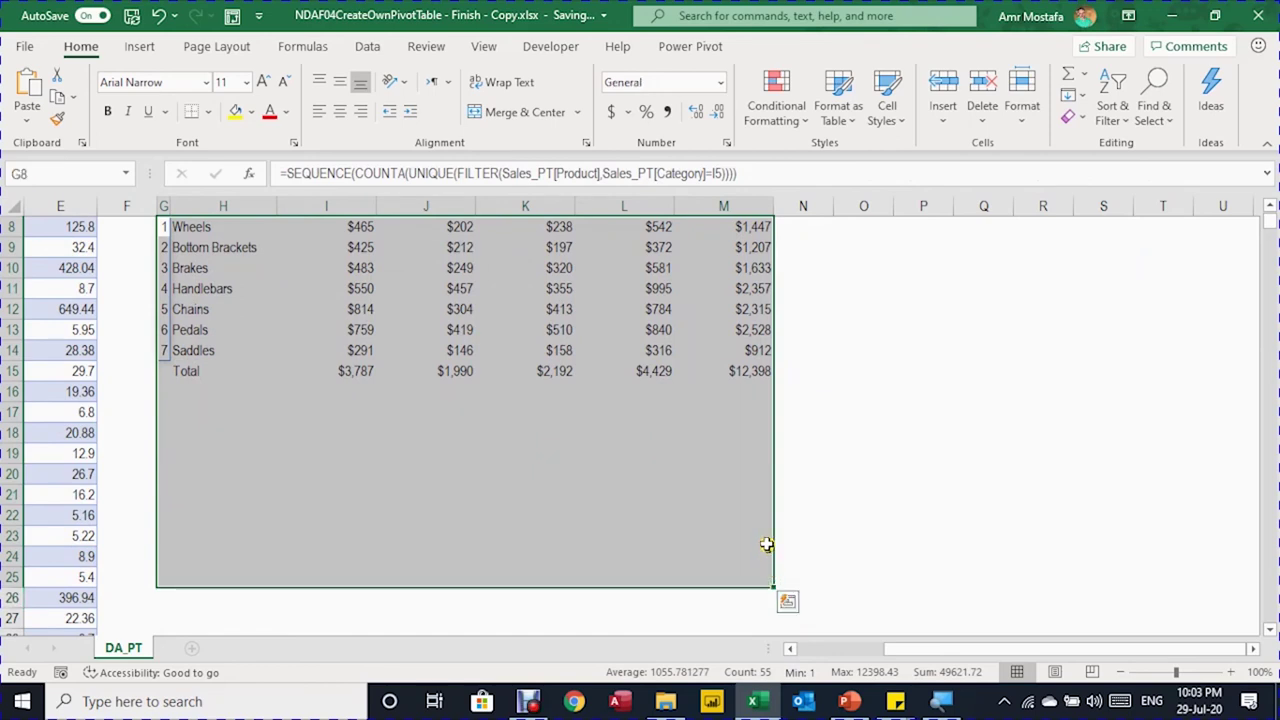
{"action": "scroll", "coordinate": [760, 514], "scroll_direction": "up", "scroll_amount": 2}
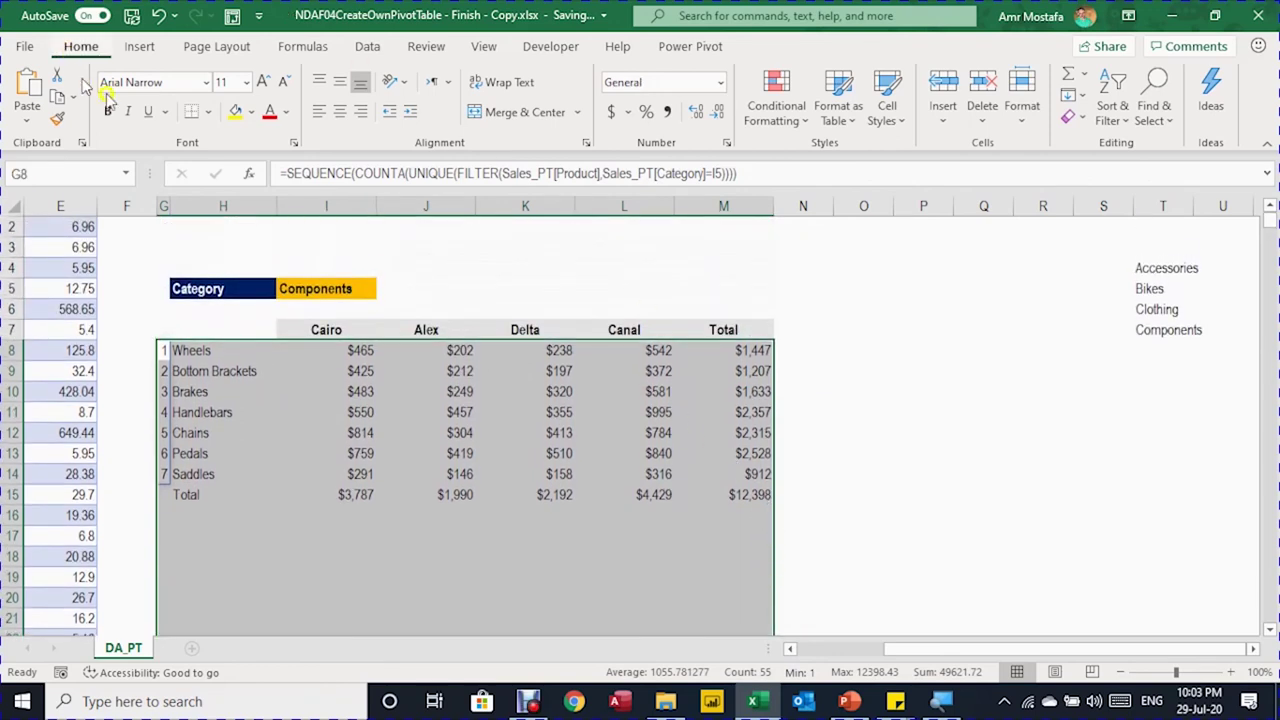
{"action": "left_click", "coordinate": [760, 110]}
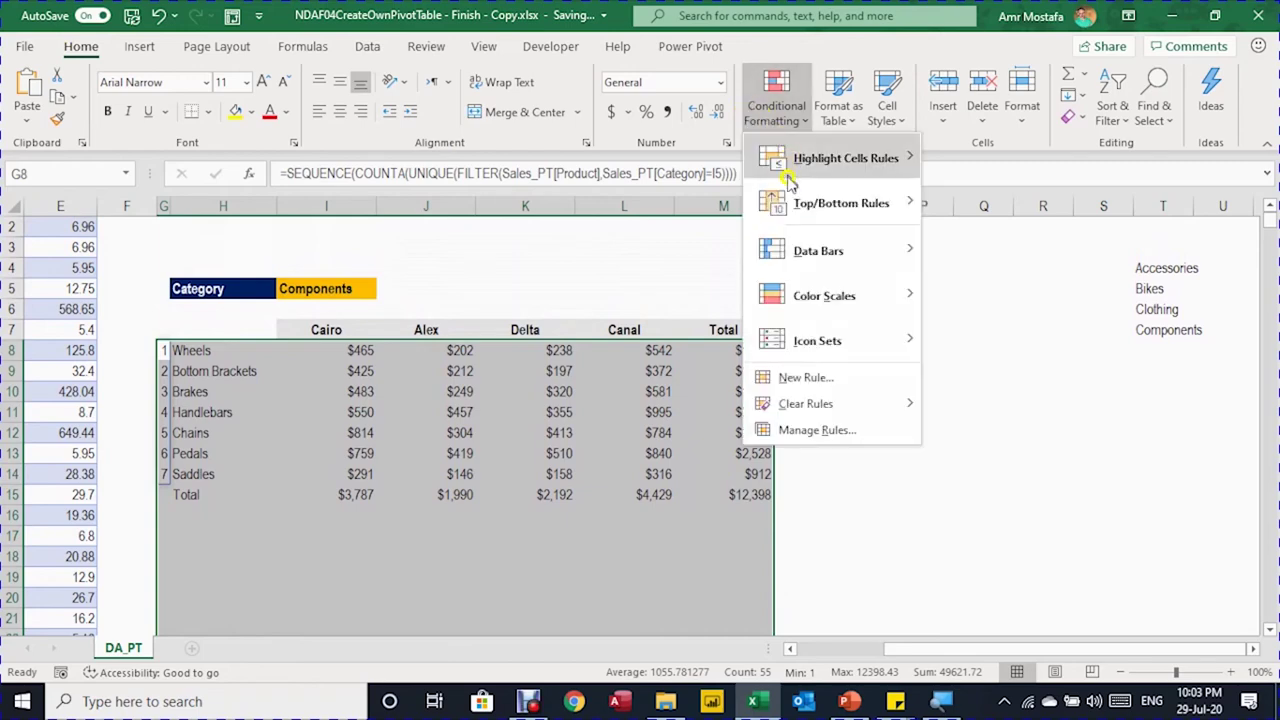
{"action": "left_click", "coordinate": [805, 378]}
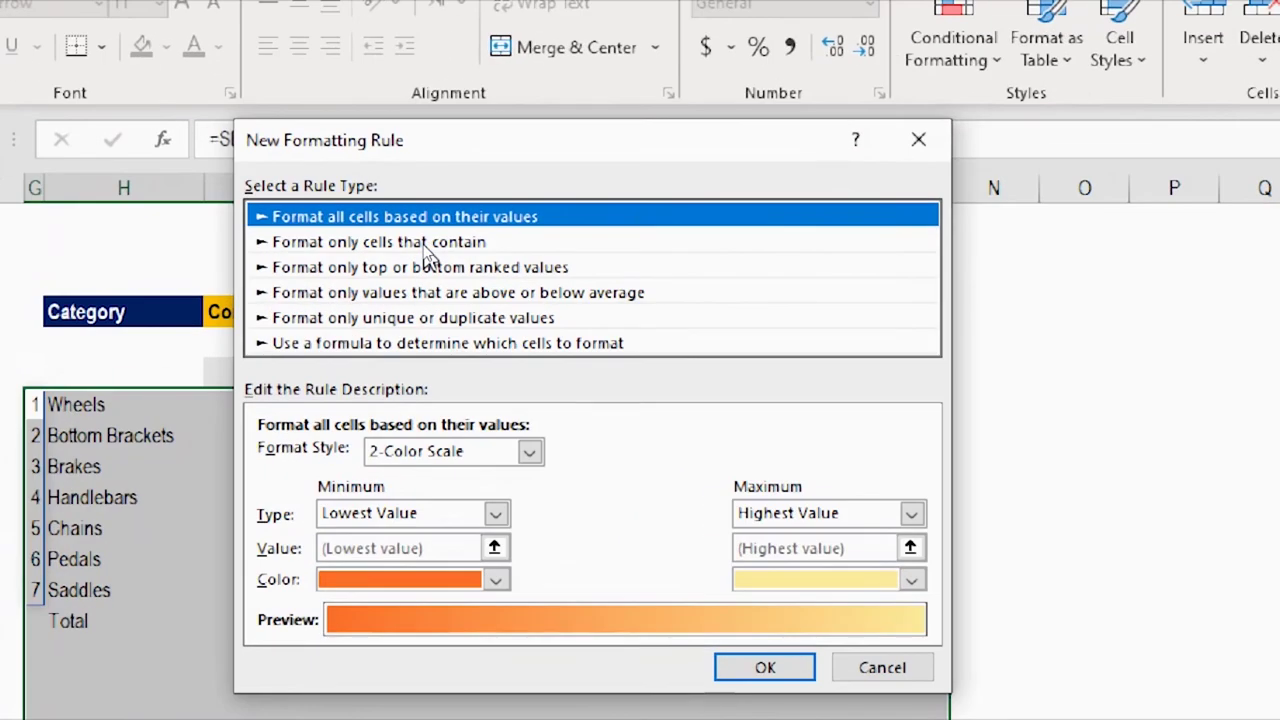
{"action": "left_click", "coordinate": [425, 245]}
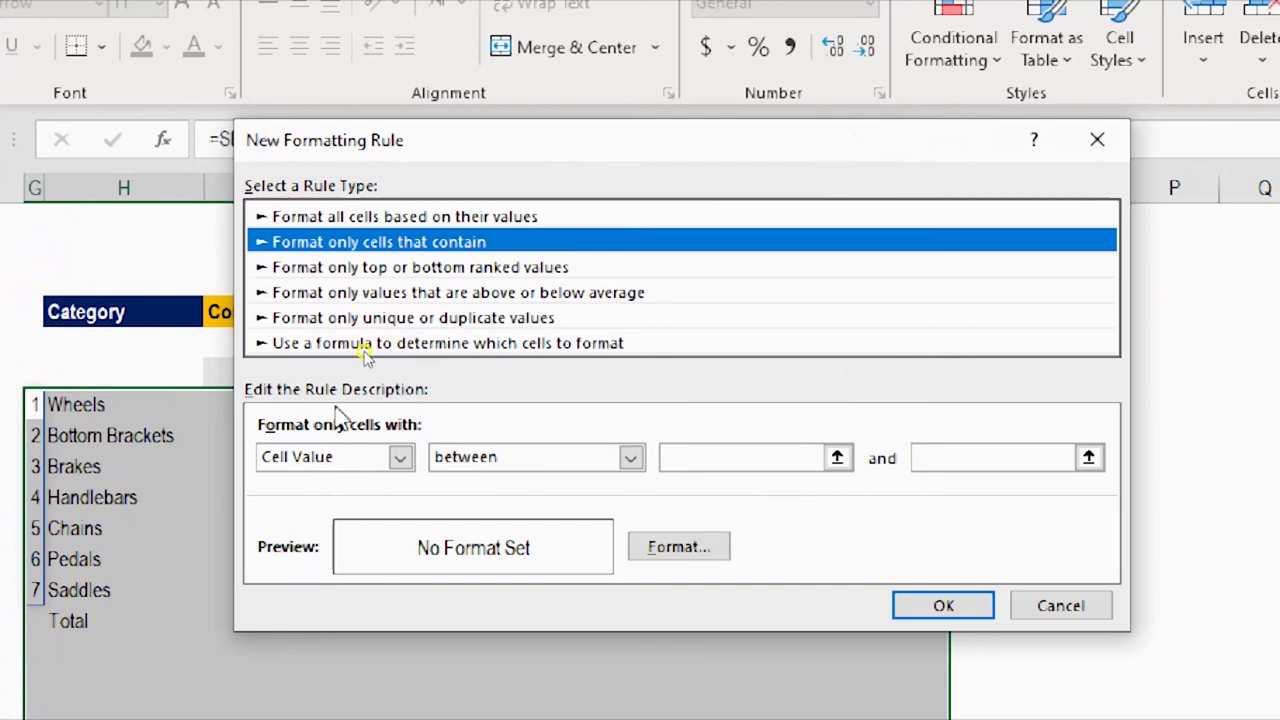
{"action": "left_click", "coordinate": [400, 457]}
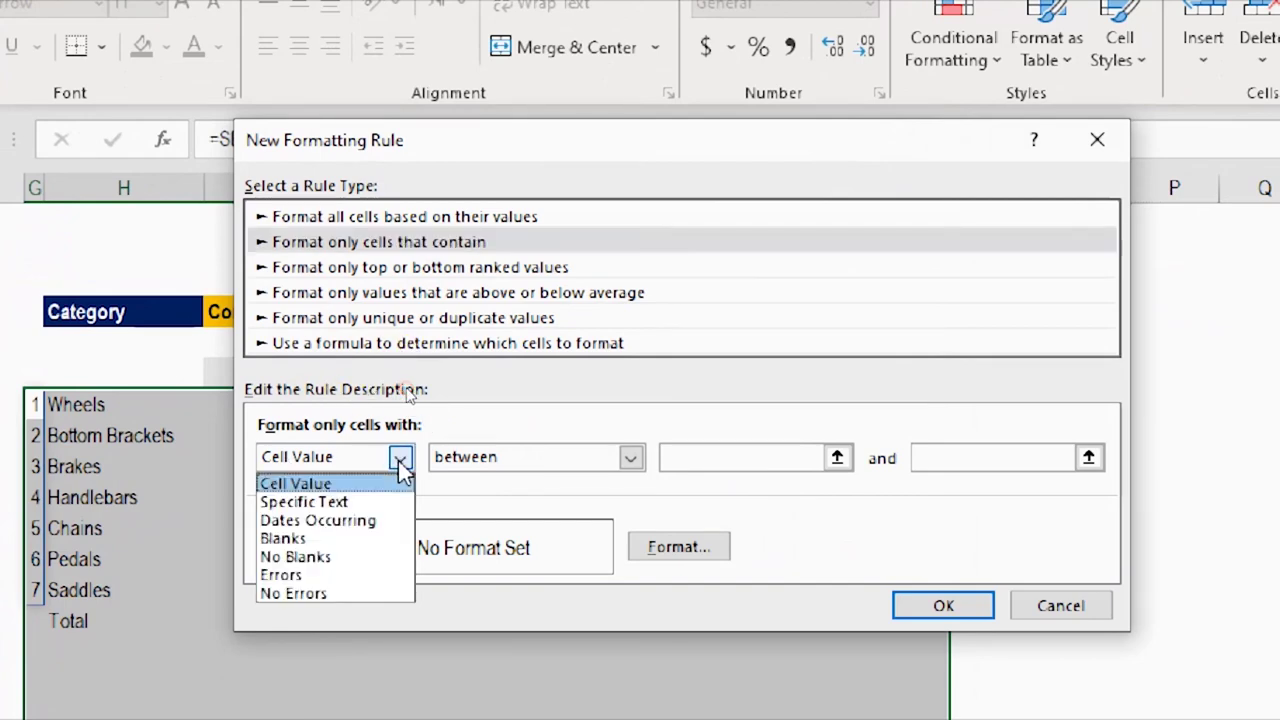
{"action": "left_click", "coordinate": [345, 556]}
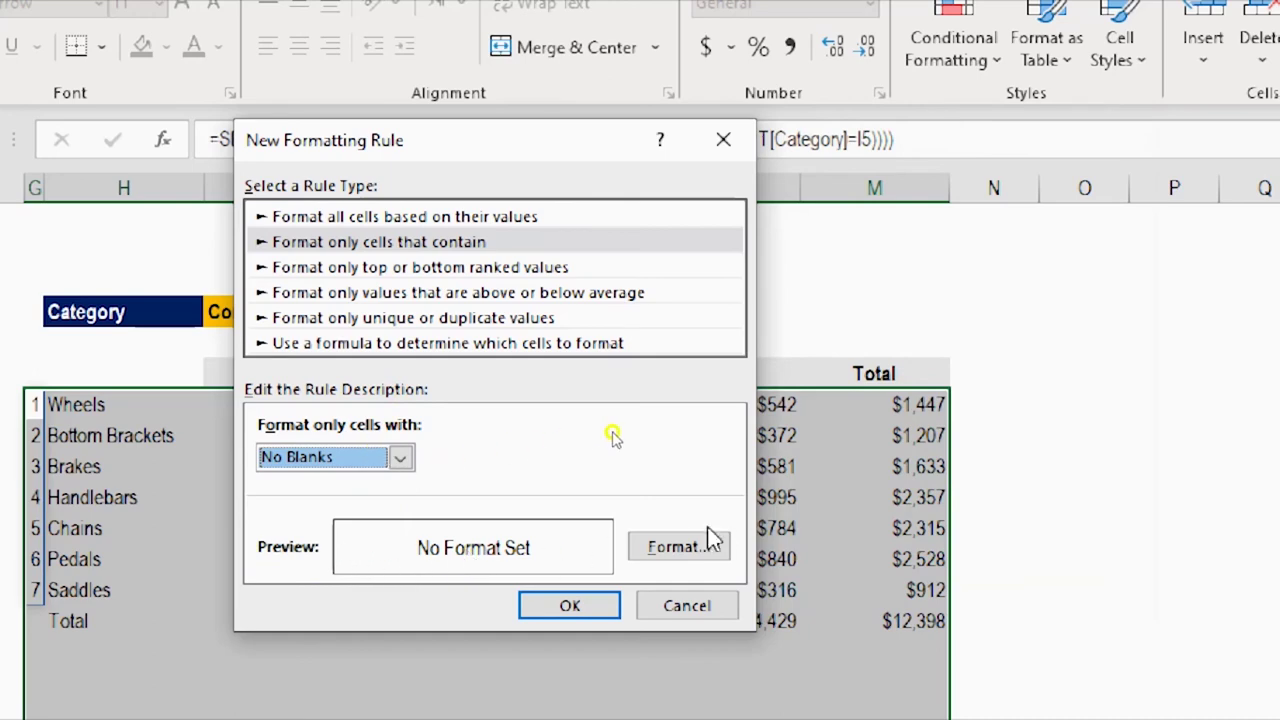
Step: Give the No Blanks rule a thin dotted outline border with the automatic color, and apply it to the report
{"action": "left_click", "coordinate": [685, 552]}
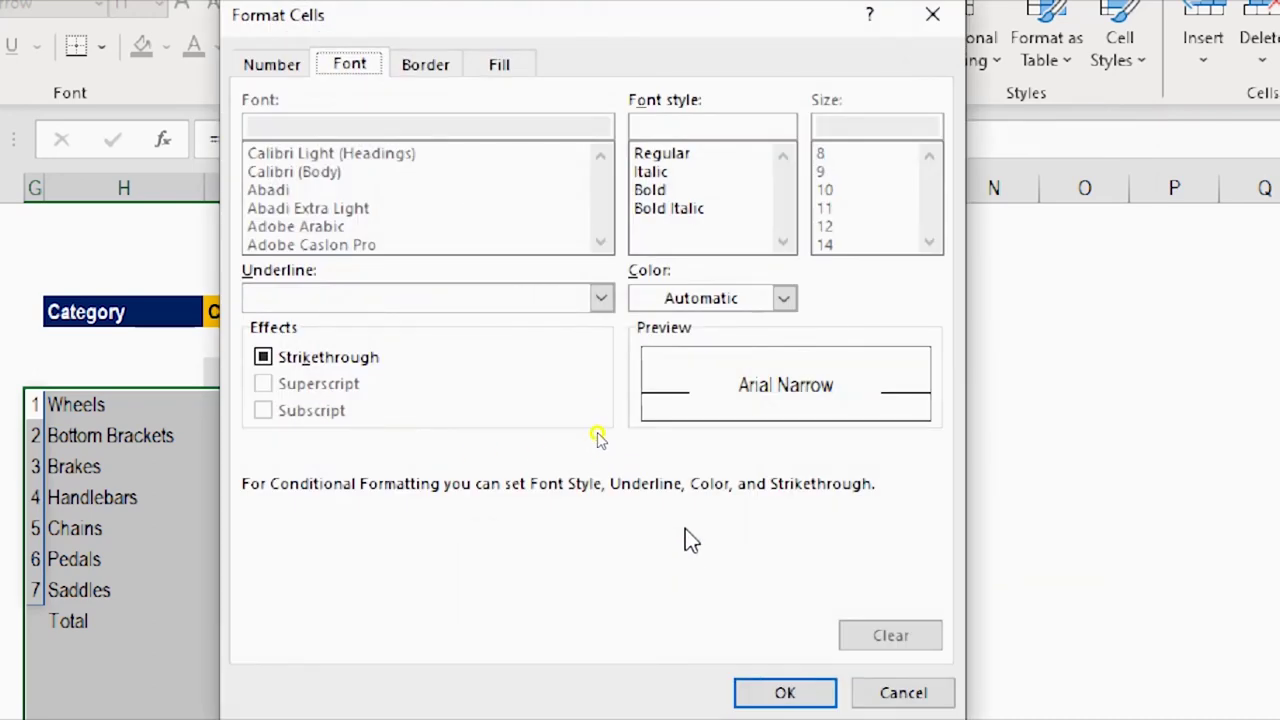
{"action": "left_click", "coordinate": [420, 67]}
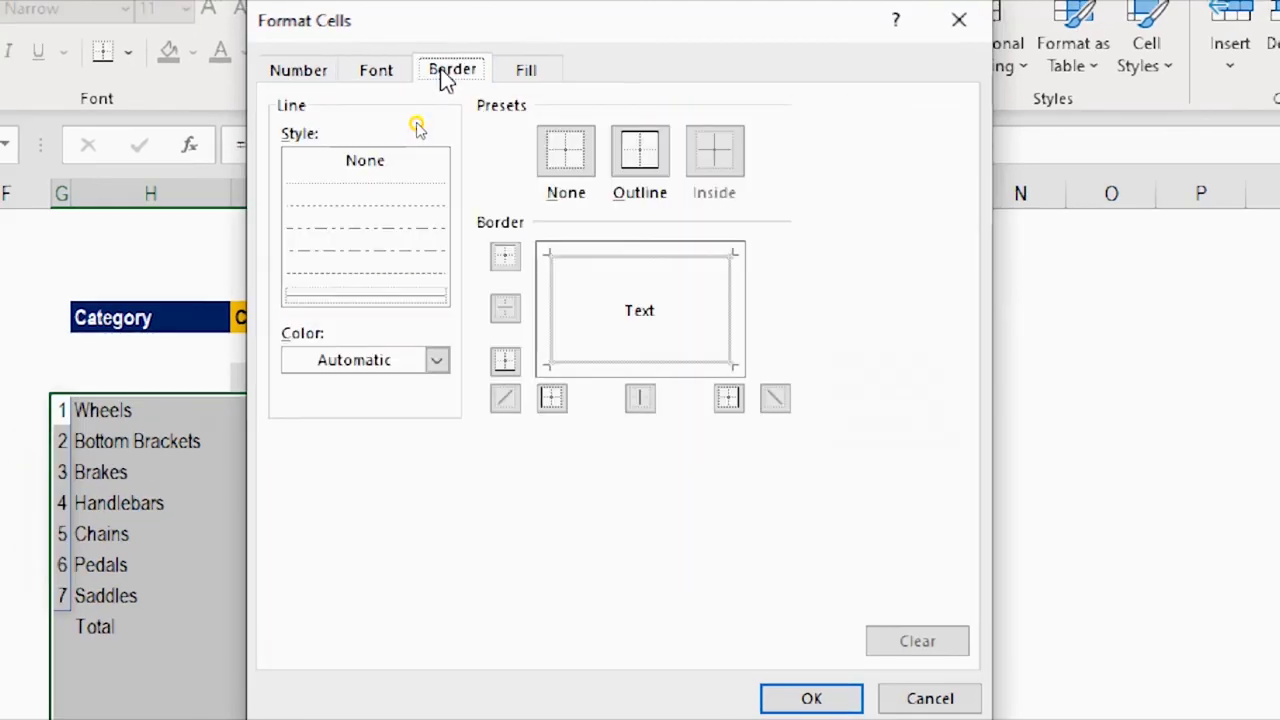
{"action": "left_click", "coordinate": [384, 206]}
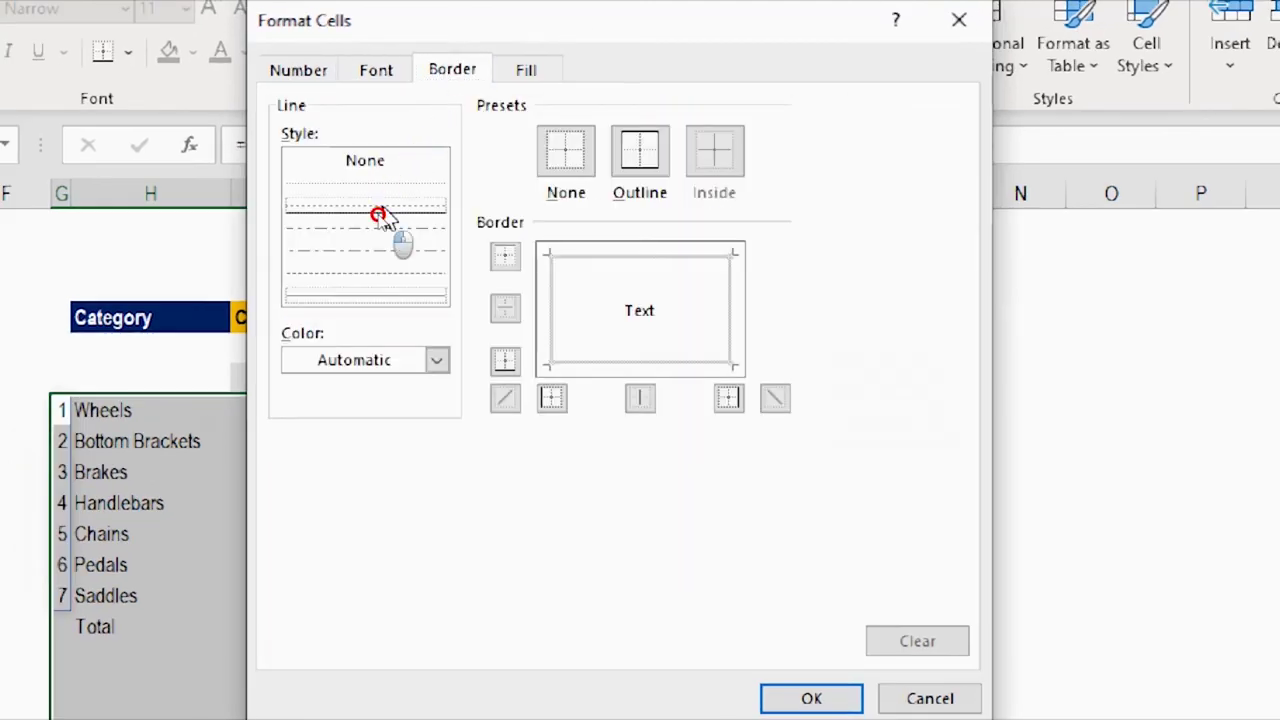
{"action": "left_click", "coordinate": [645, 155]}
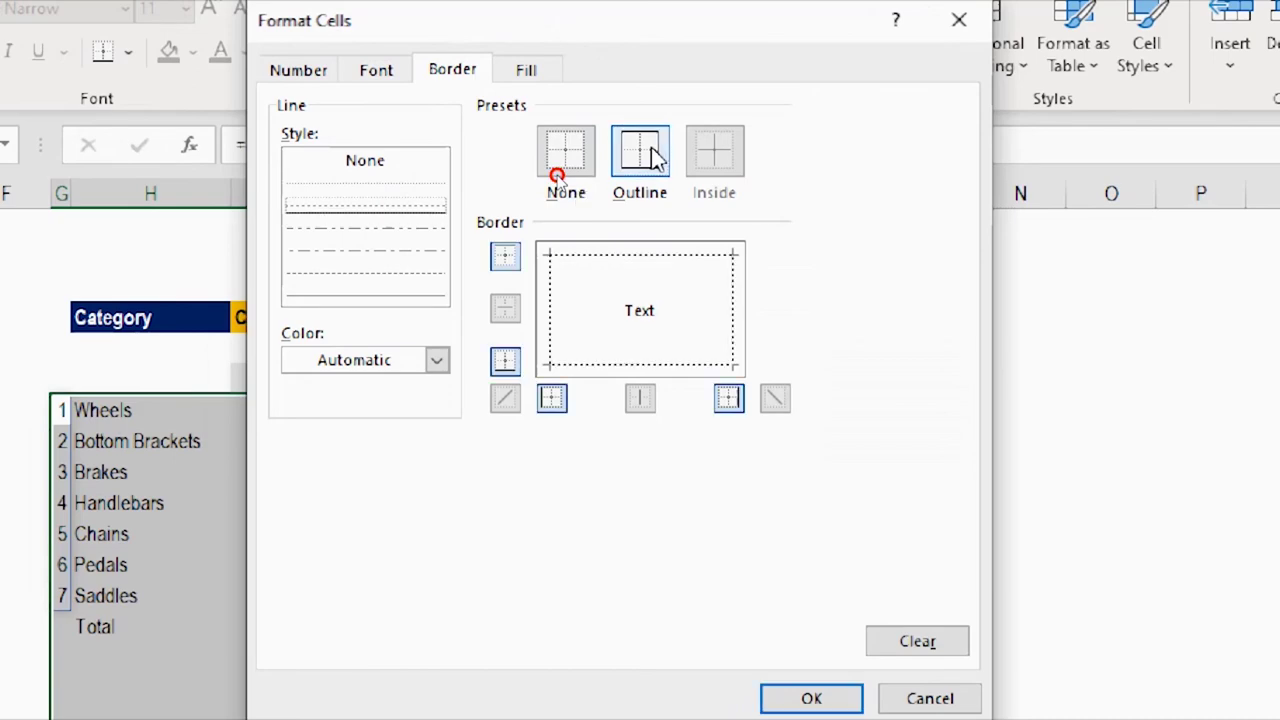
{"action": "left_click", "coordinate": [811, 698]}
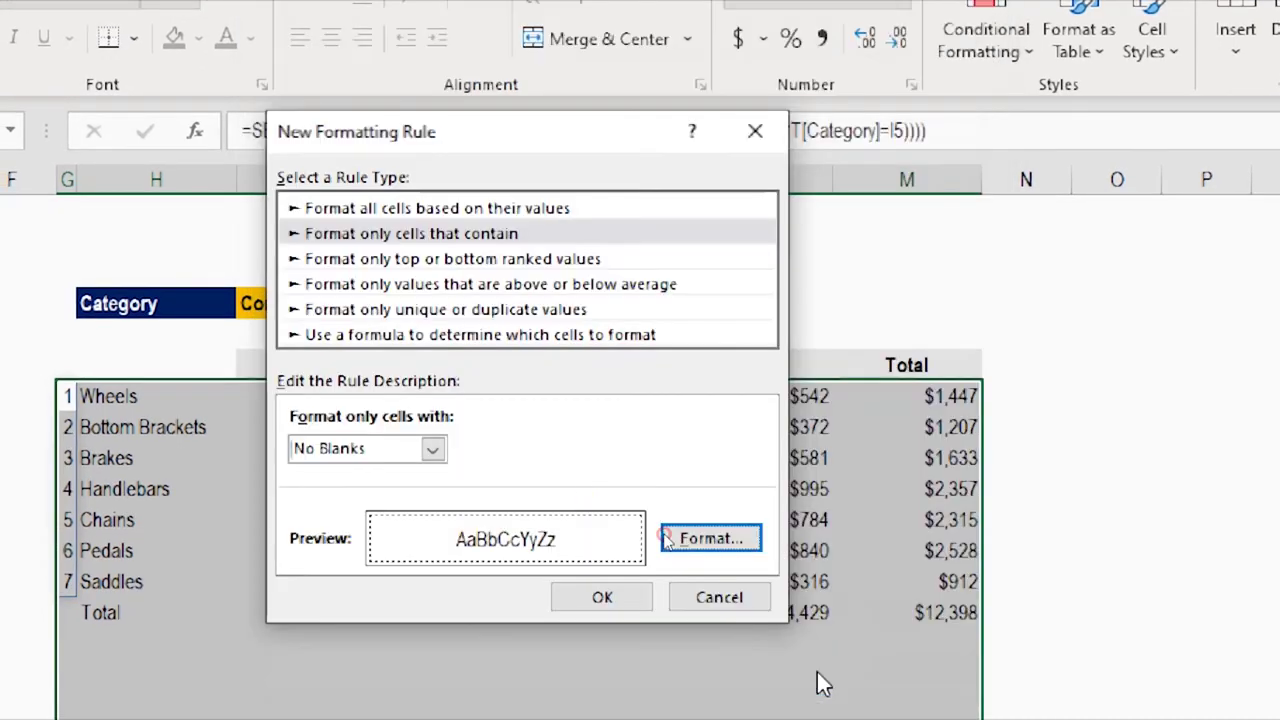
{"action": "left_click", "coordinate": [596, 676]}
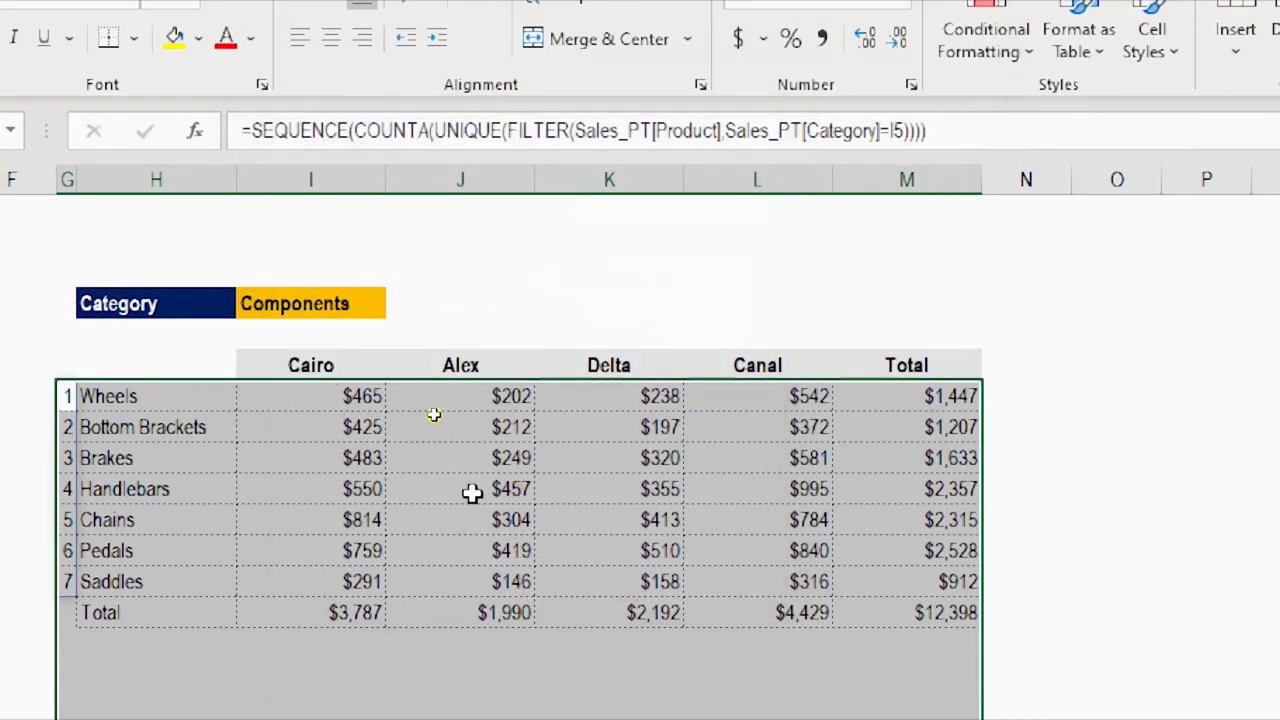
{"action": "left_click", "coordinate": [472, 491]}
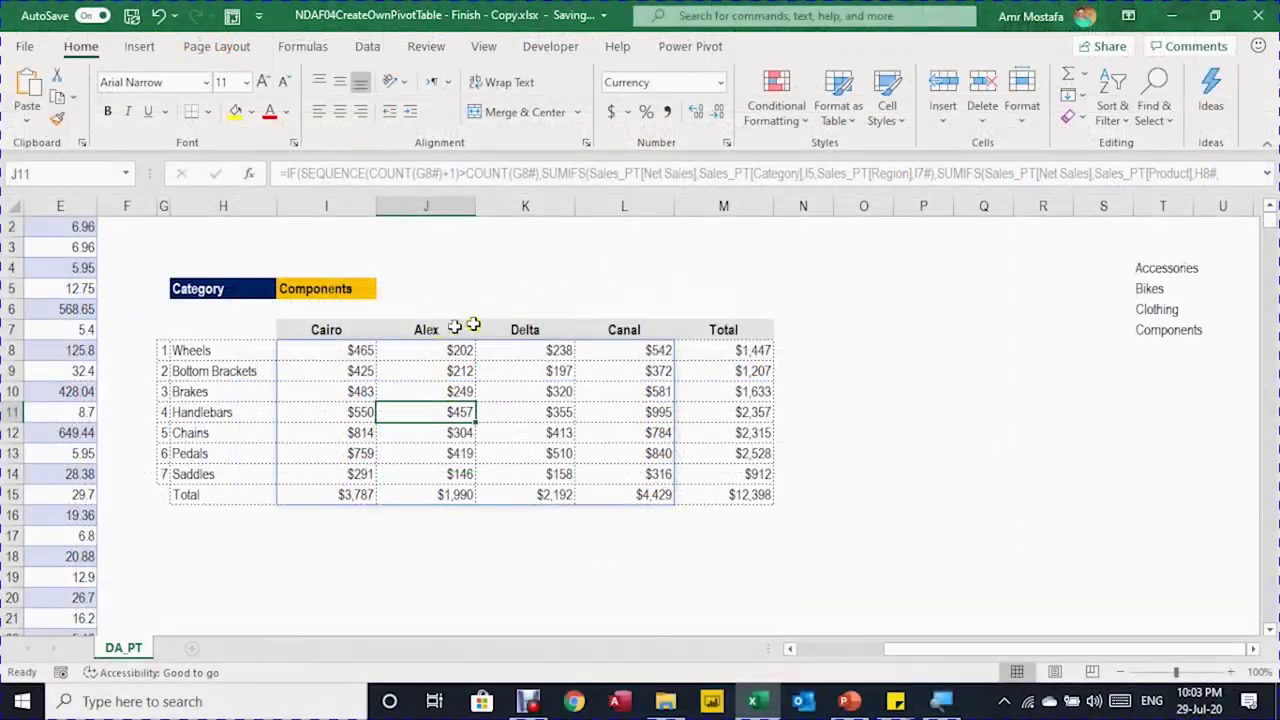
{"action": "left_click", "coordinate": [772, 252]}
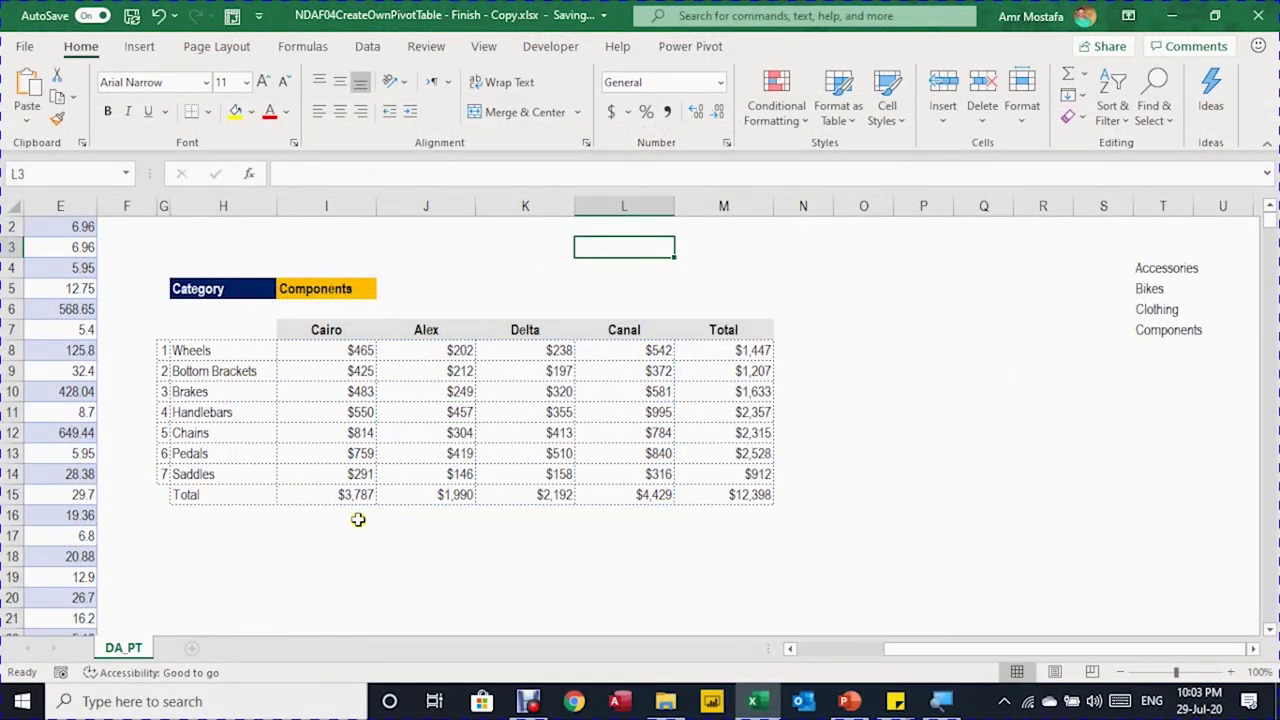
Step: Compare the formatting of the report's total row H15:M15 with the header row I7:M7
{"action": "left_click_drag", "start_coordinate": [200, 500], "coordinate": [749, 486]}
{"action": "left_click", "coordinate": [749, 490]}
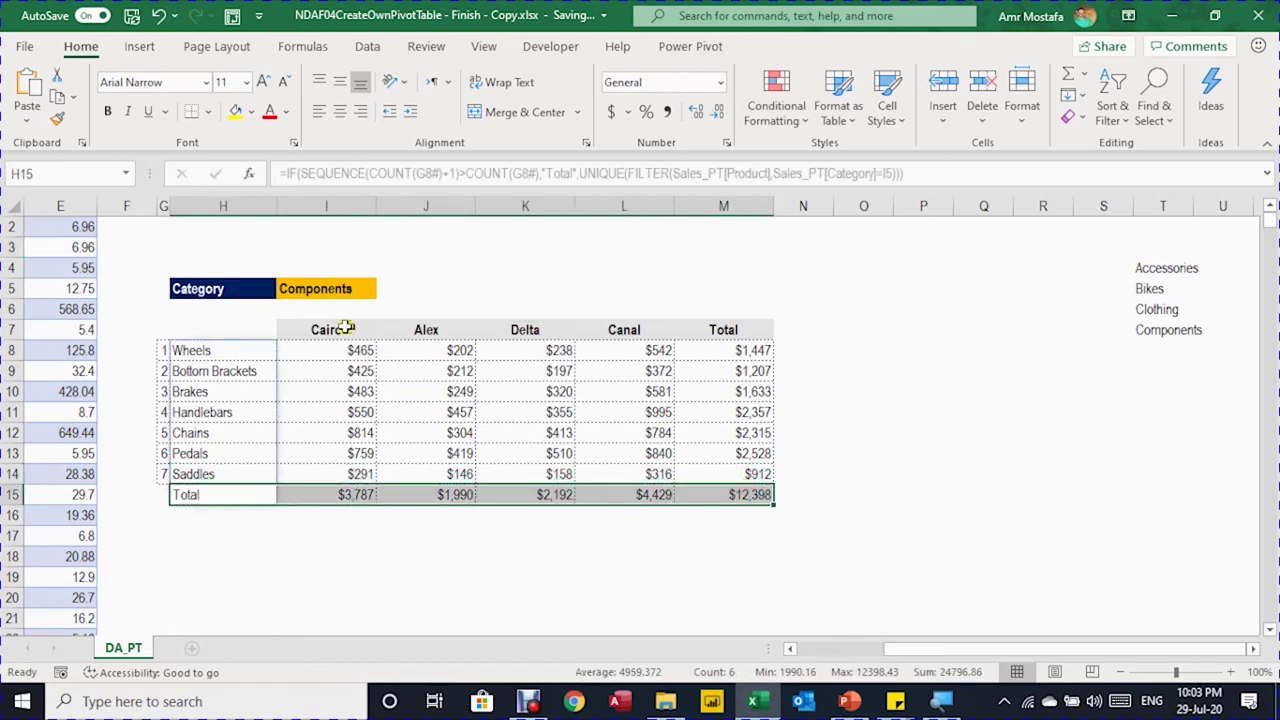
{"action": "left_click_drag", "start_coordinate": [338, 330], "coordinate": [757, 331]}
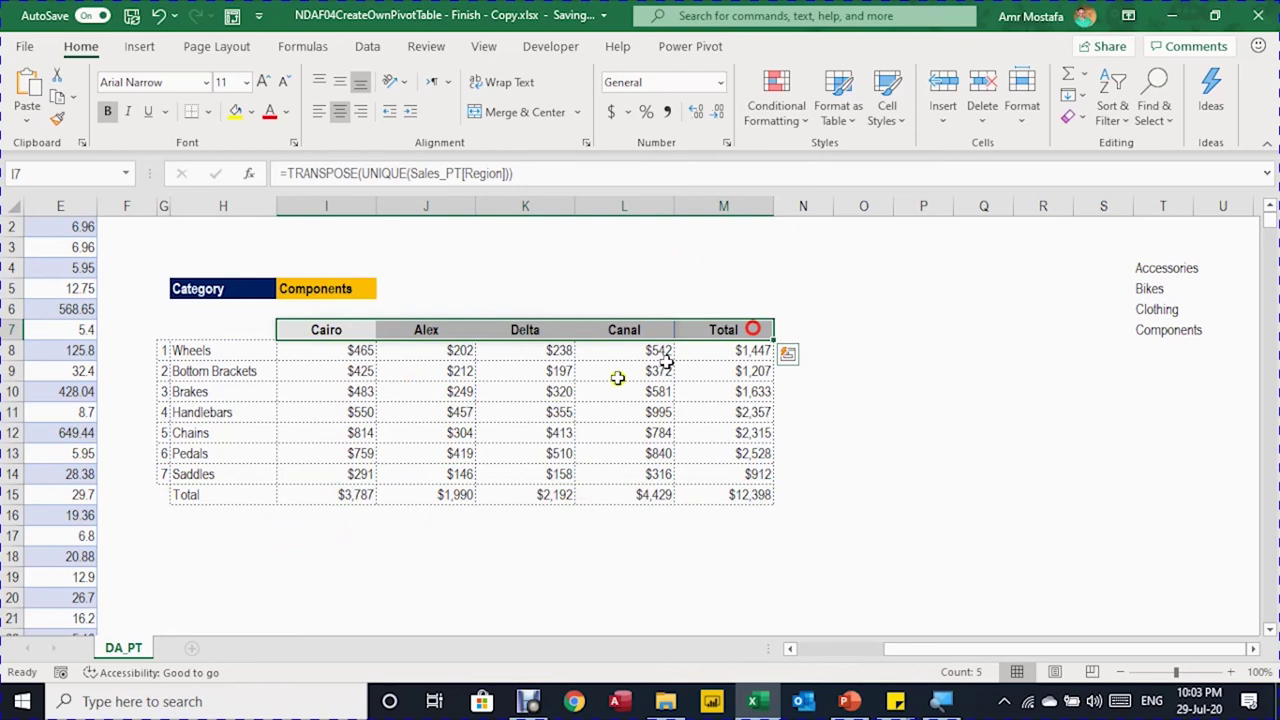
Step: Examine the total row H15:M15 and compare the Total label in H15 with the product names above it
{"action": "left_click", "coordinate": [221, 498]}
{"action": "left_click_drag", "start_coordinate": [221, 498], "coordinate": [749, 491]}
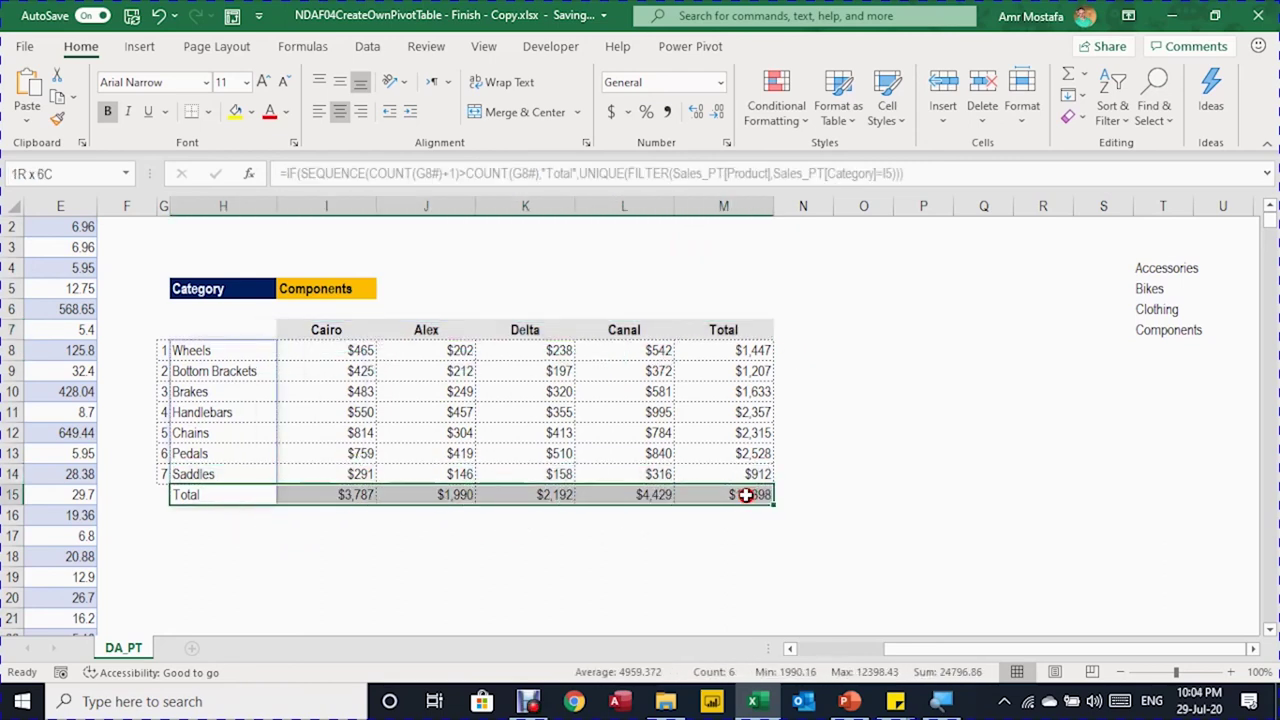
{"action": "left_click", "coordinate": [921, 343]}
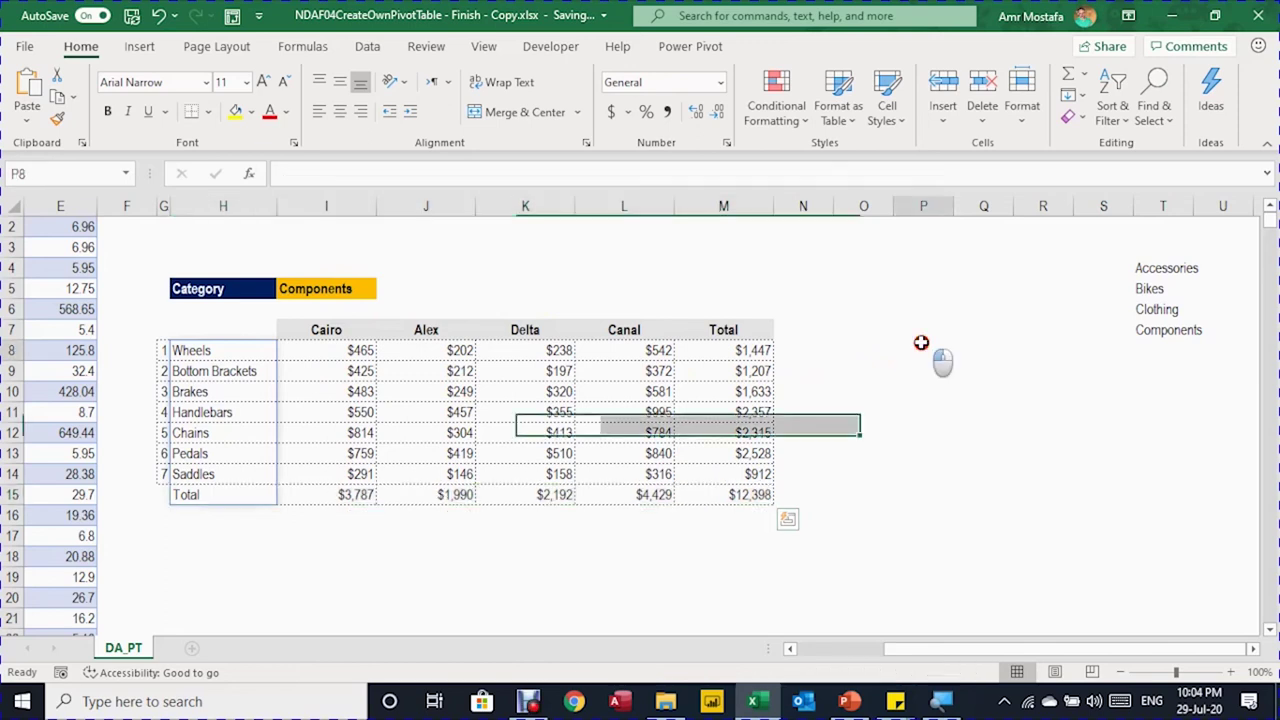
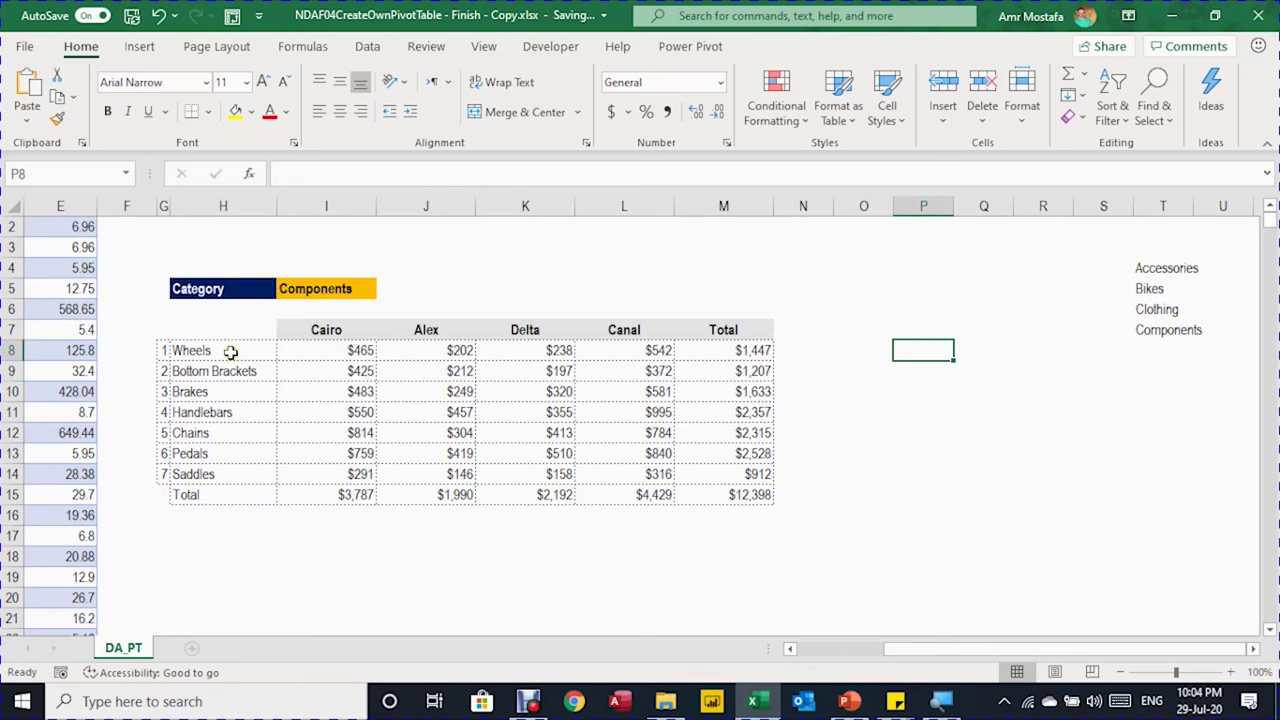
{"action": "left_click", "coordinate": [218, 497]}
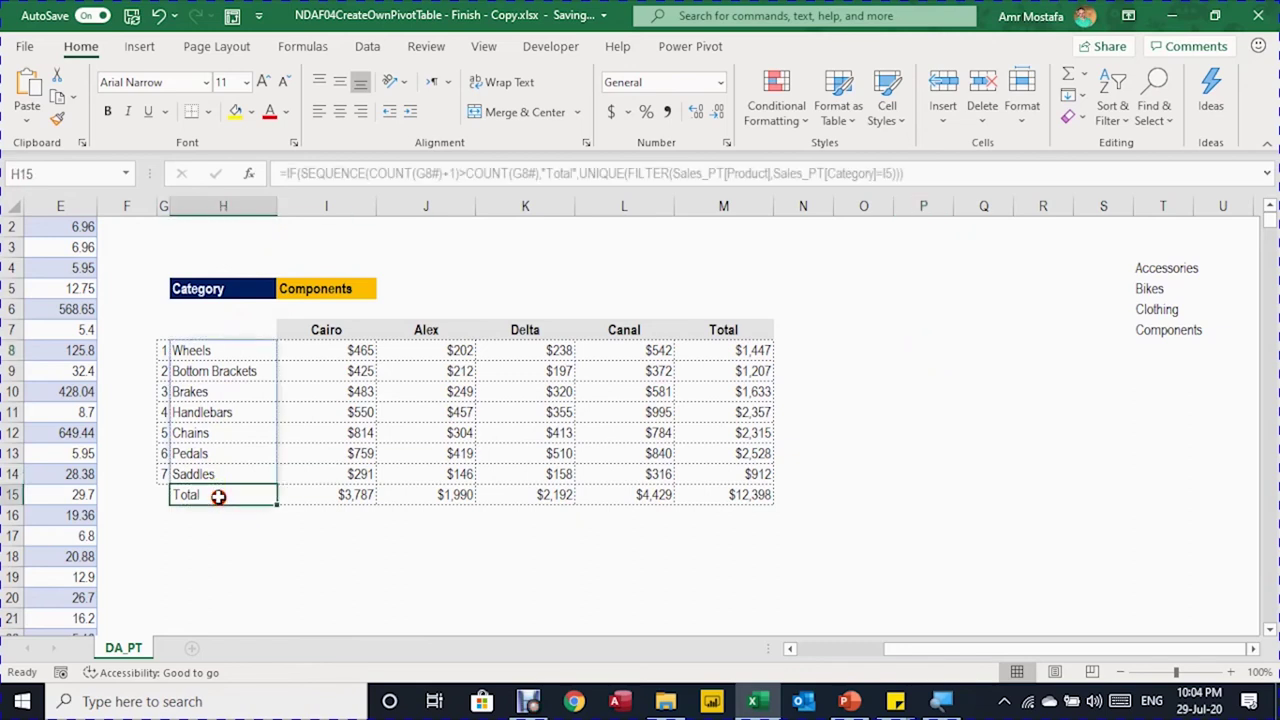
{"action": "left_click", "coordinate": [230, 346]}
{"action": "left_click", "coordinate": [212, 366]}
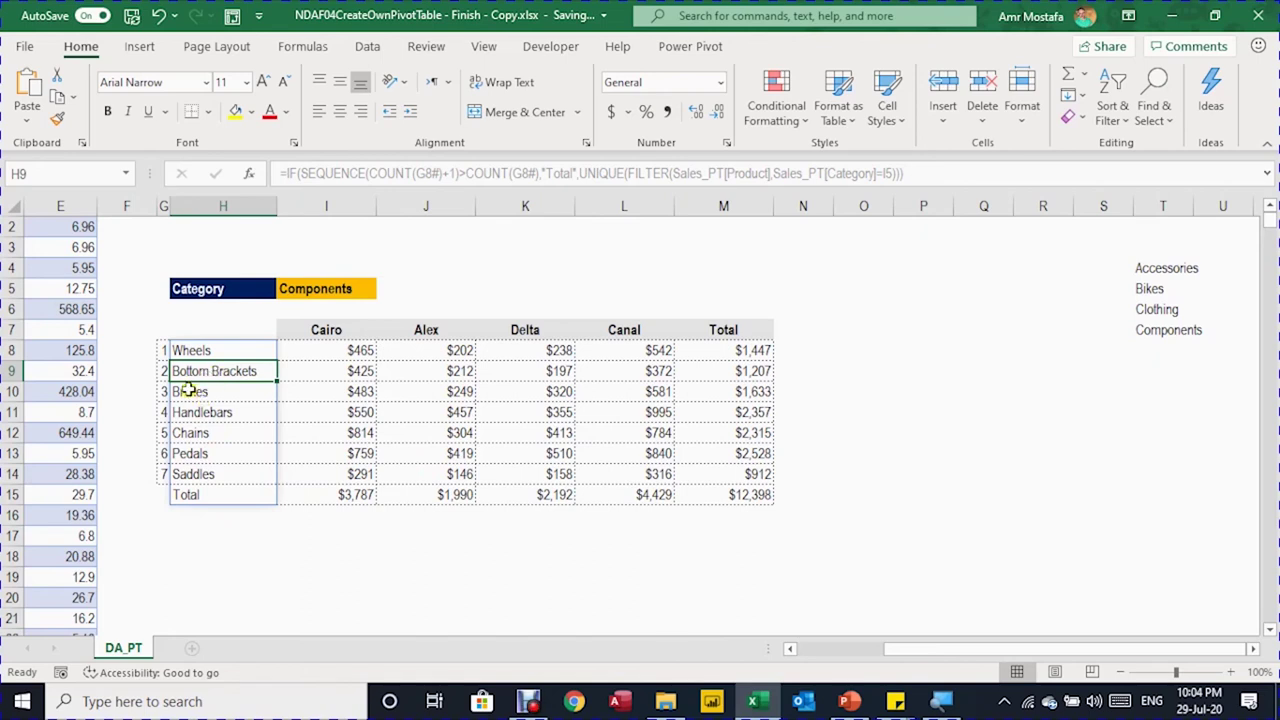
{"action": "left_click", "coordinate": [213, 495]}
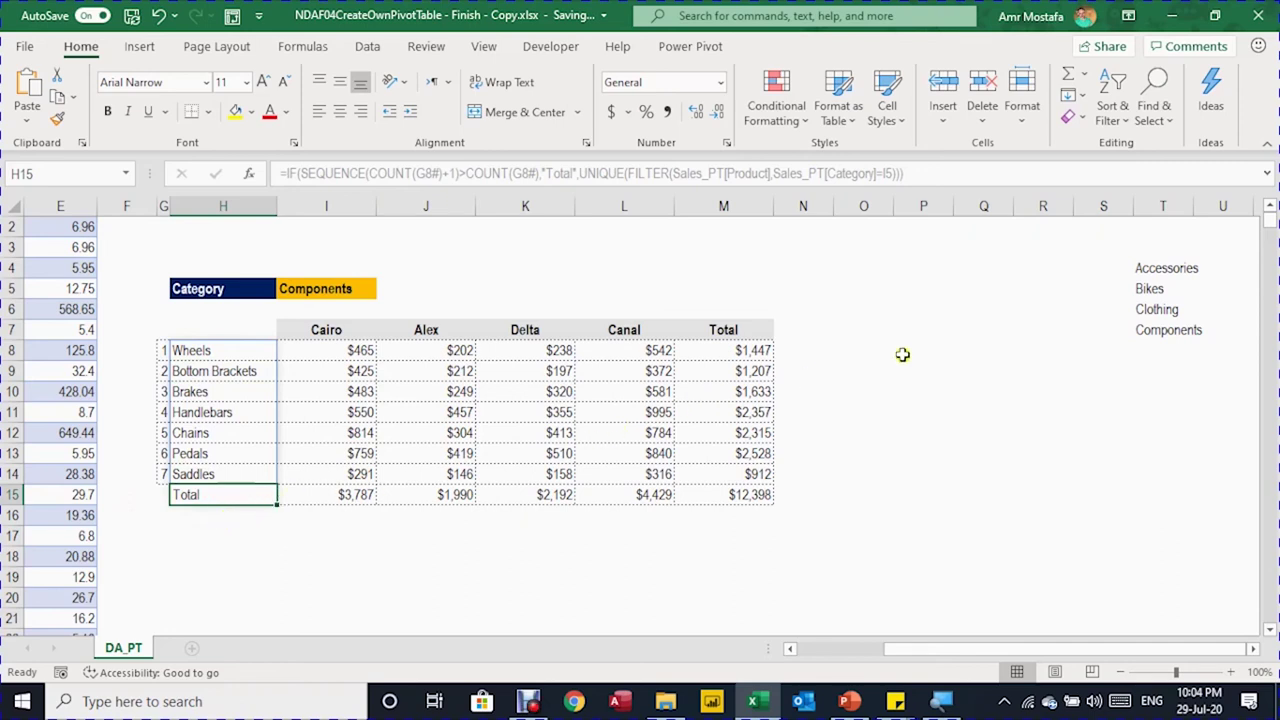
Step: Enter the test formula =ISTEXT(H8) in O8 beside the report and fill it down to O15
{"action": "left_click", "coordinate": [871, 351]}
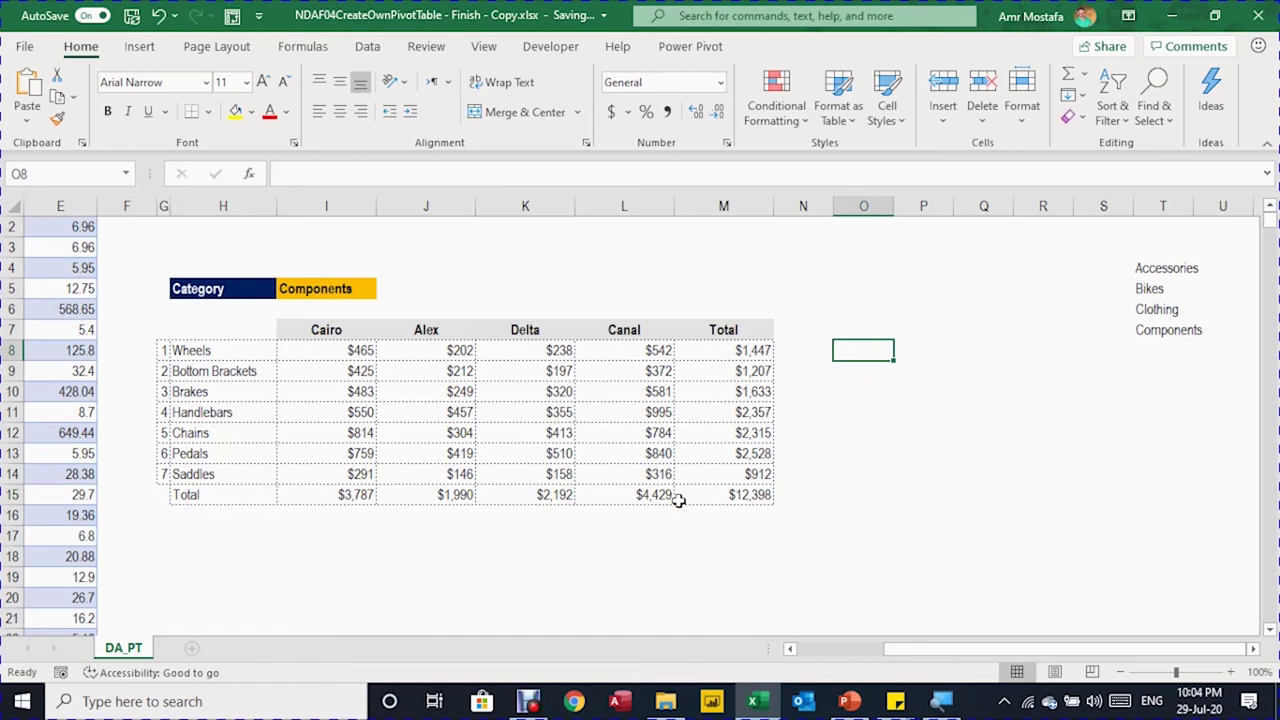
{"action": "type", "text": "=i"}
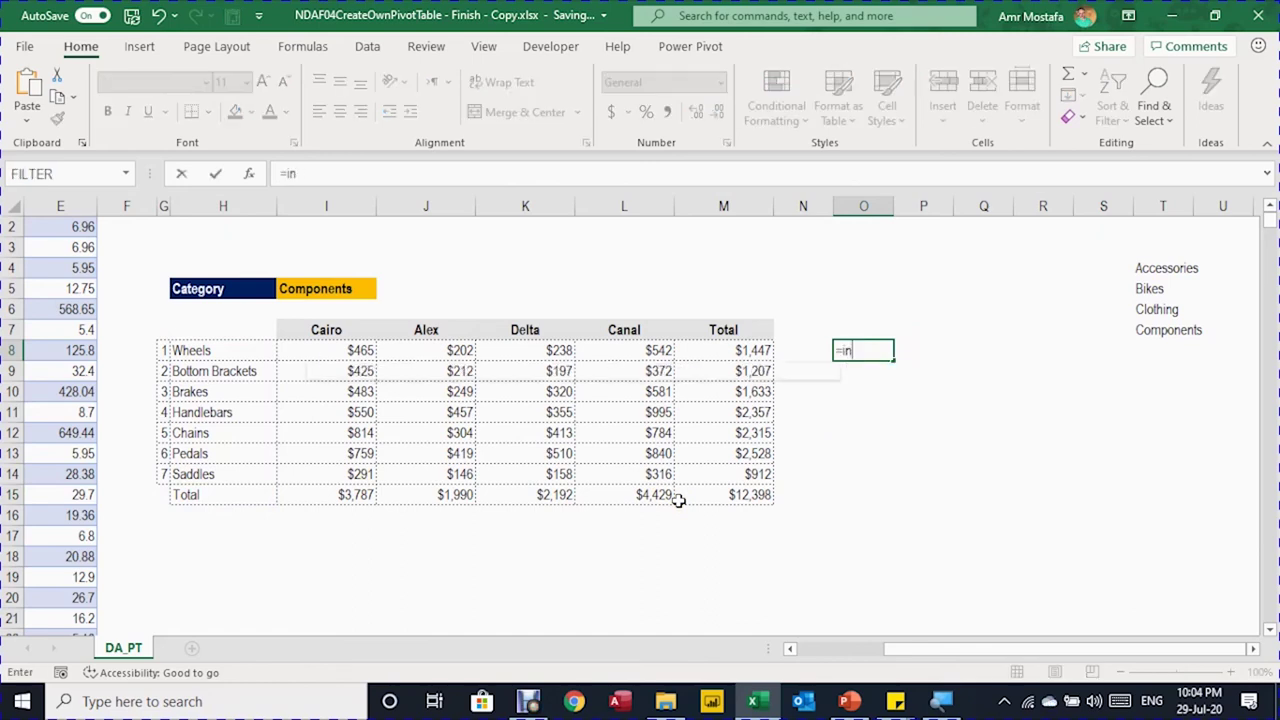
{"action": "type", "text": "ste"}
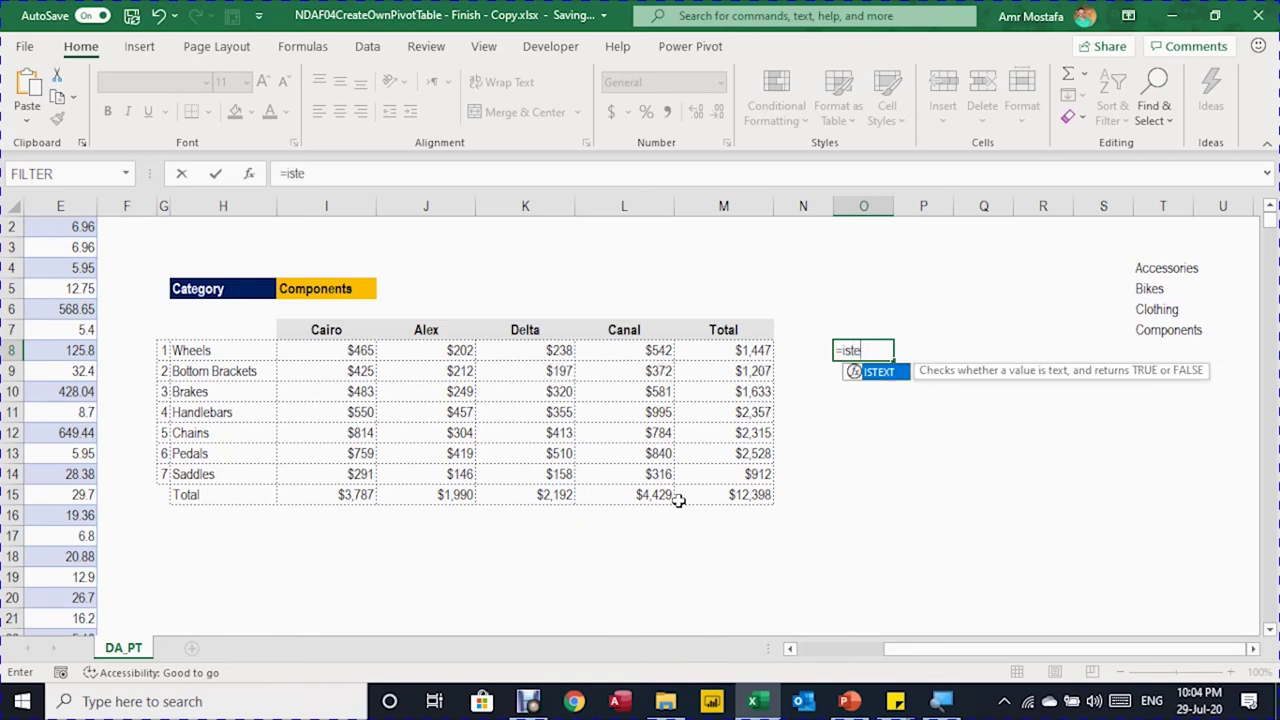
{"action": "key", "text": "Tab"}
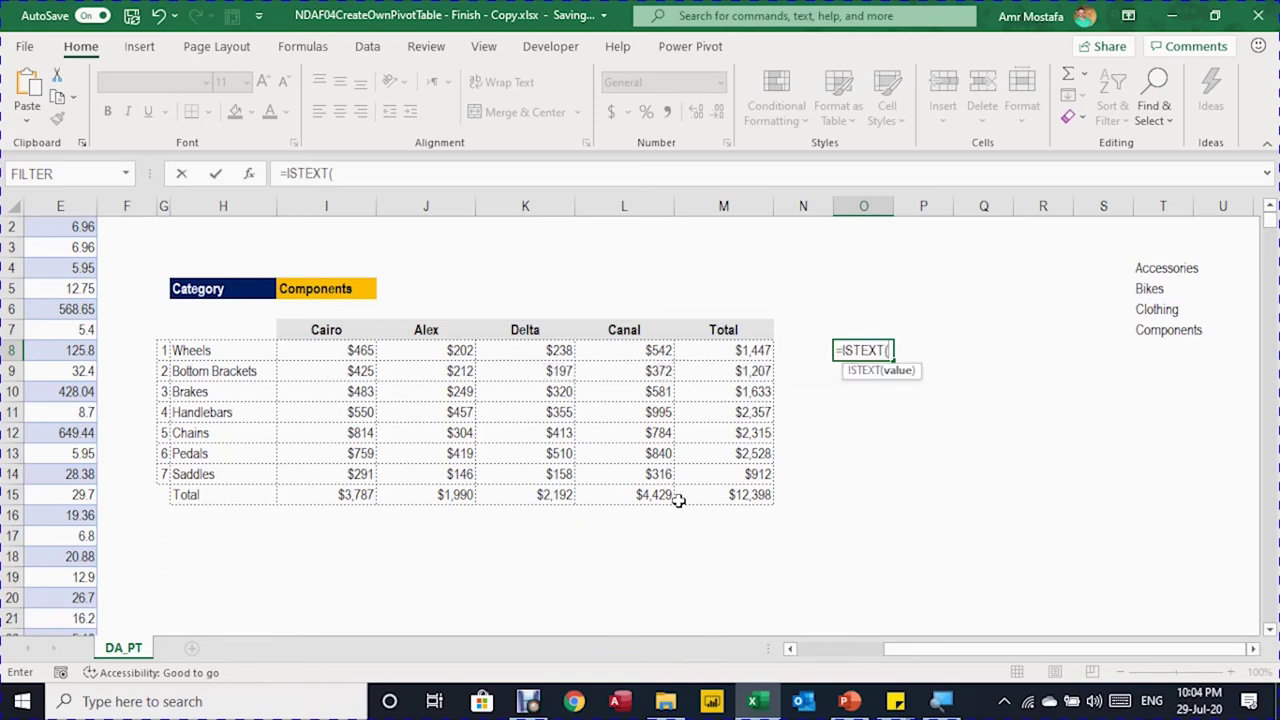
{"action": "left_click", "coordinate": [248, 354]}
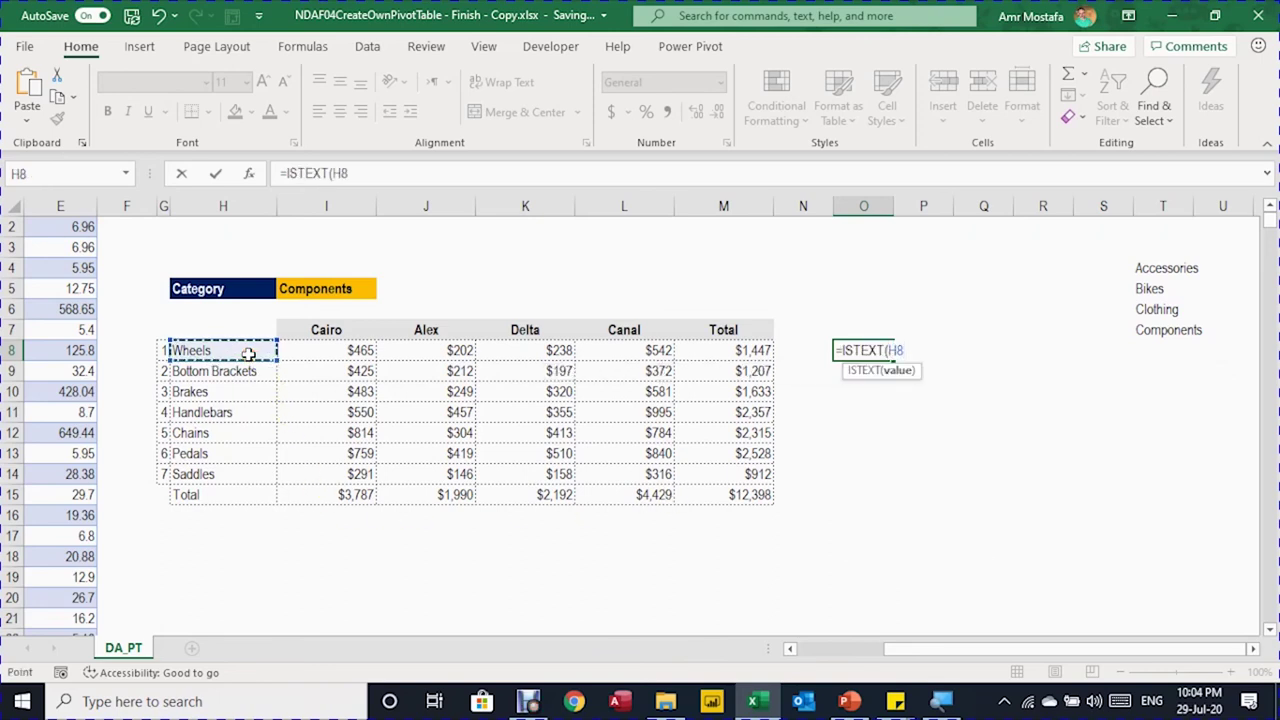
{"action": "type", "text": ")"}
{"action": "key", "text": "Return"}
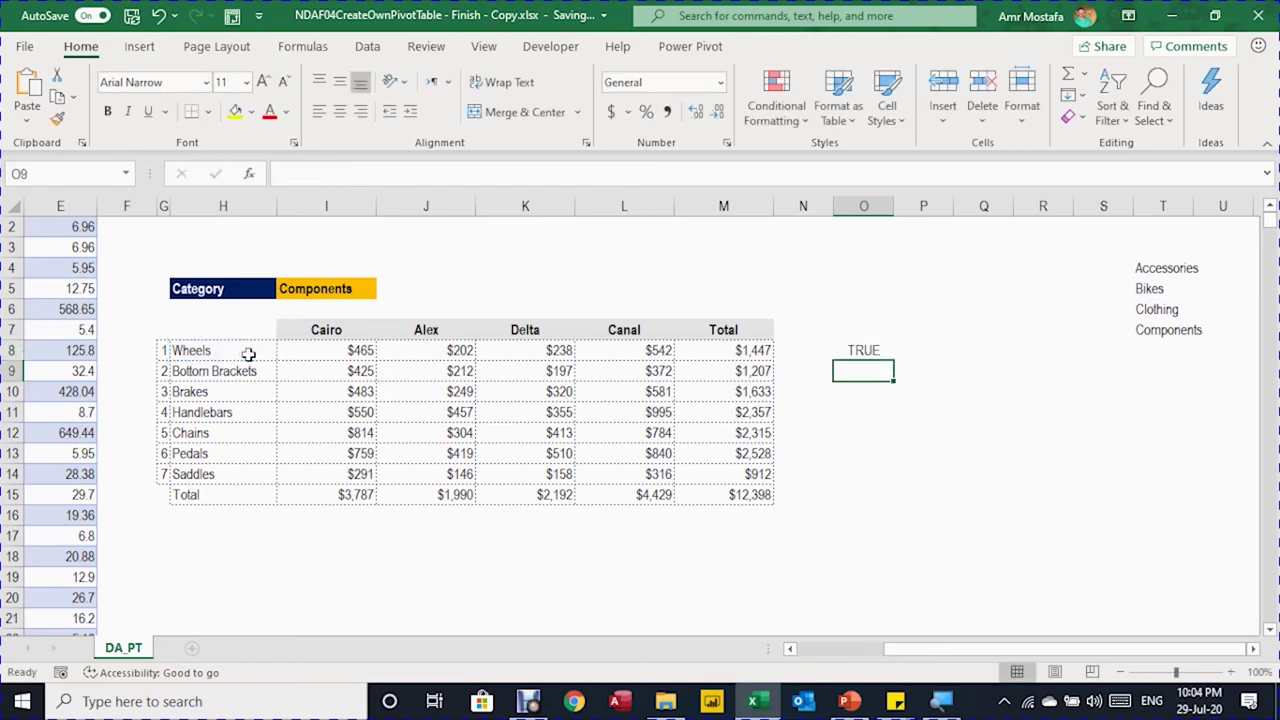
{"action": "left_click", "coordinate": [880, 348]}
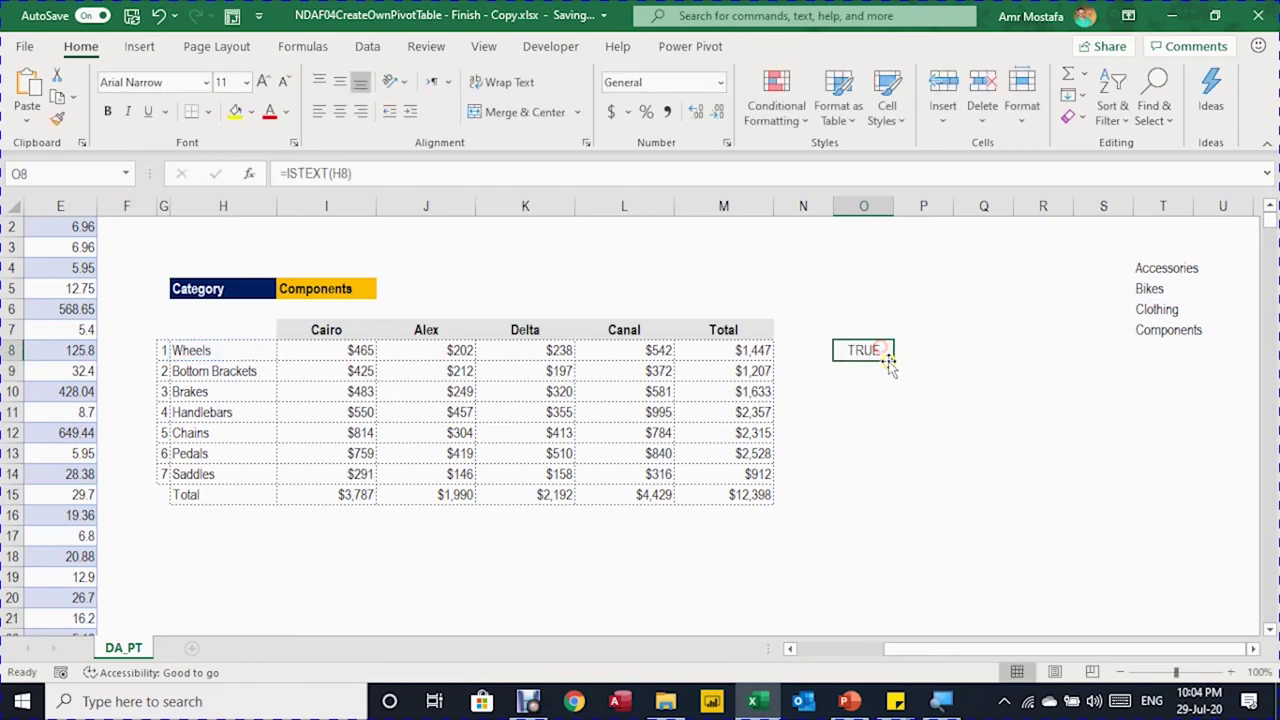
{"action": "left_click_drag", "start_coordinate": [893, 358], "coordinate": [886, 506]}
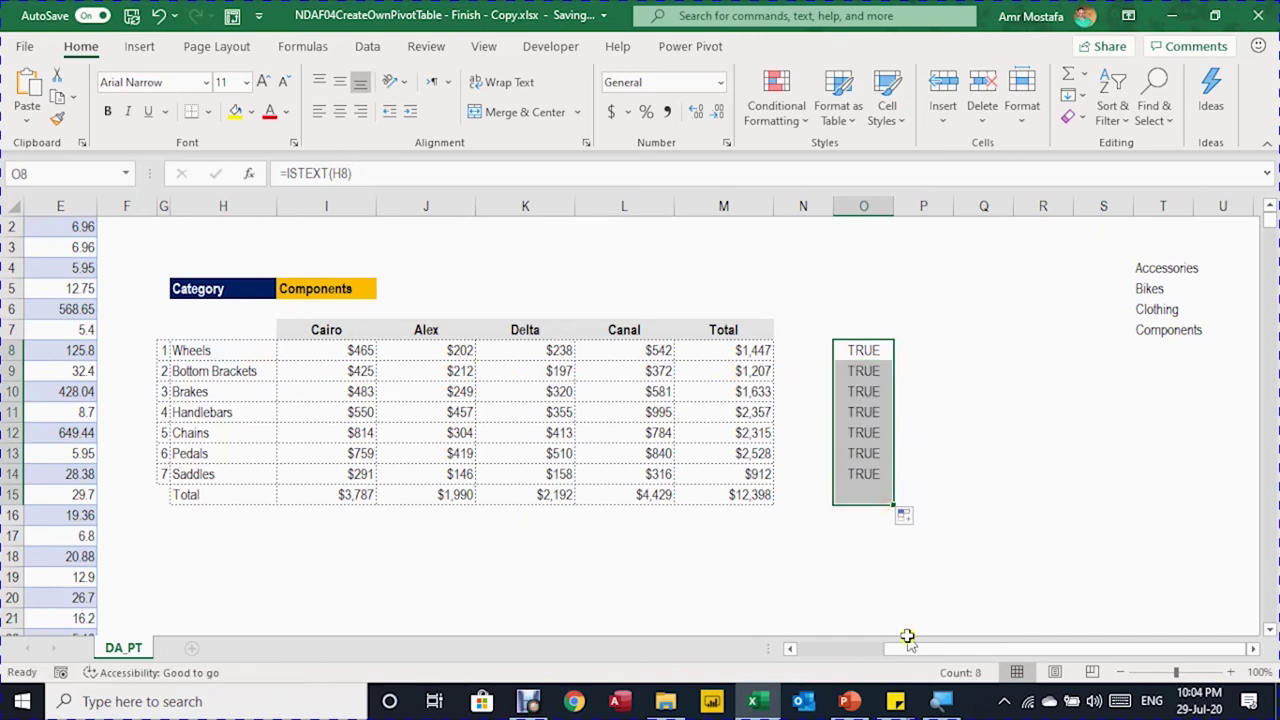
Step: Extend the test formula in O8 to =AND(ISTEXT(H8),ISBLANK(H9))
{"action": "left_click", "coordinate": [864, 358]}
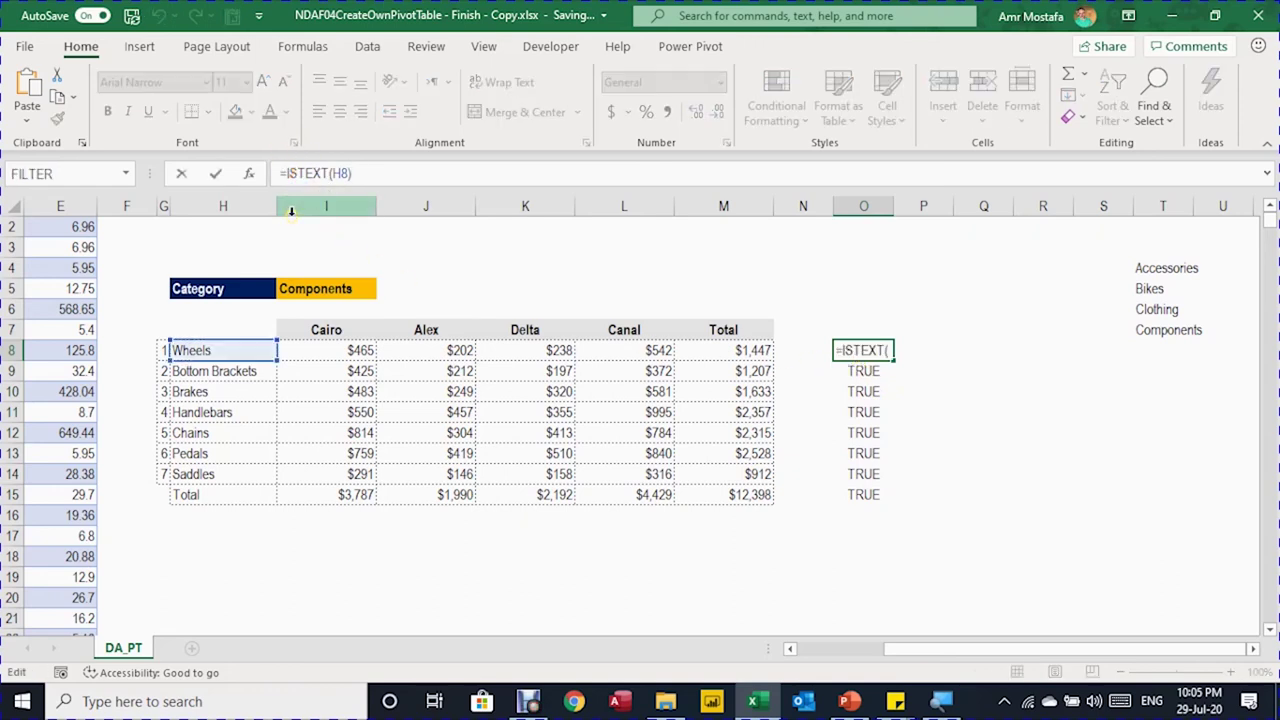
{"action": "type", "text": "AND("}
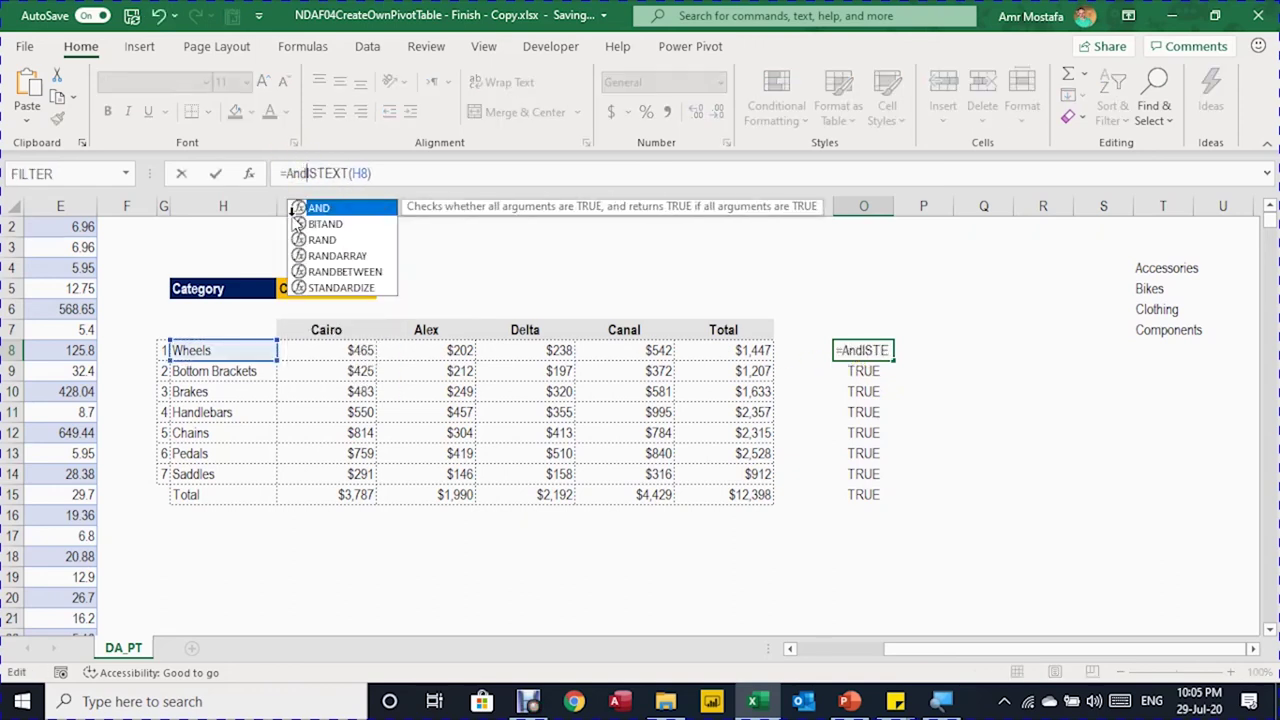
{"action": "left_click", "coordinate": [389, 176]}
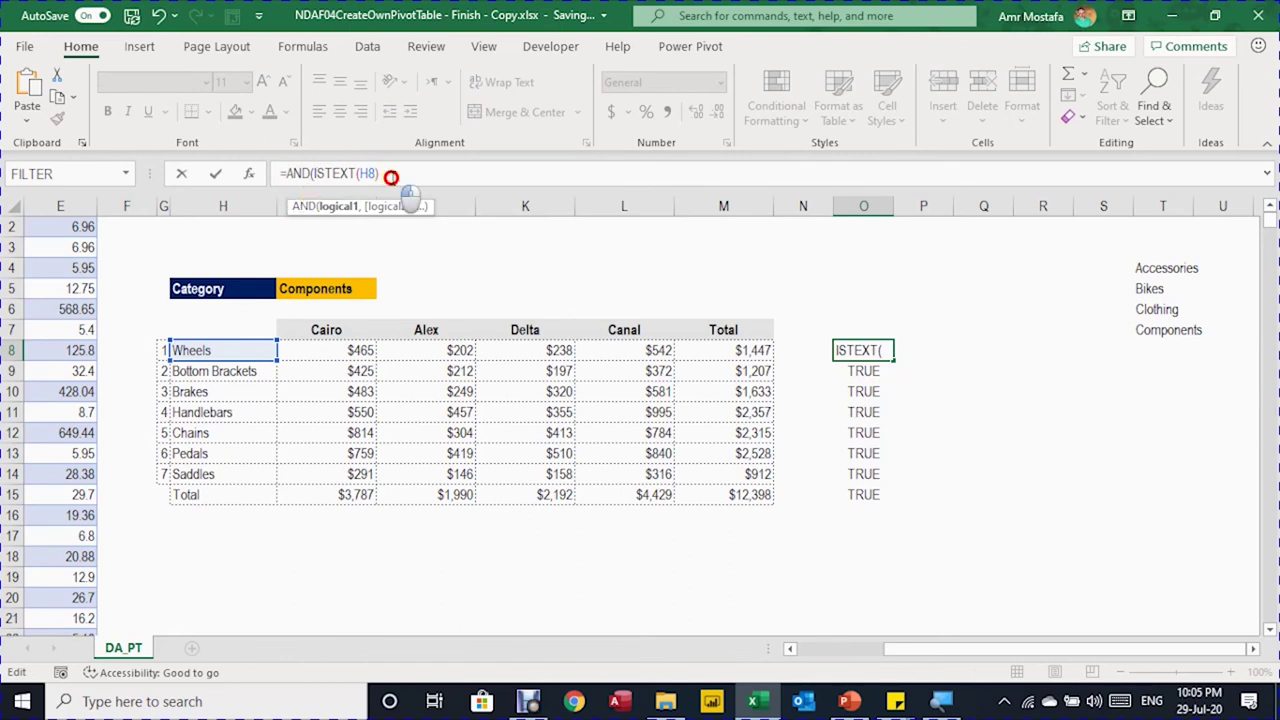
{"action": "type", "text": ","}
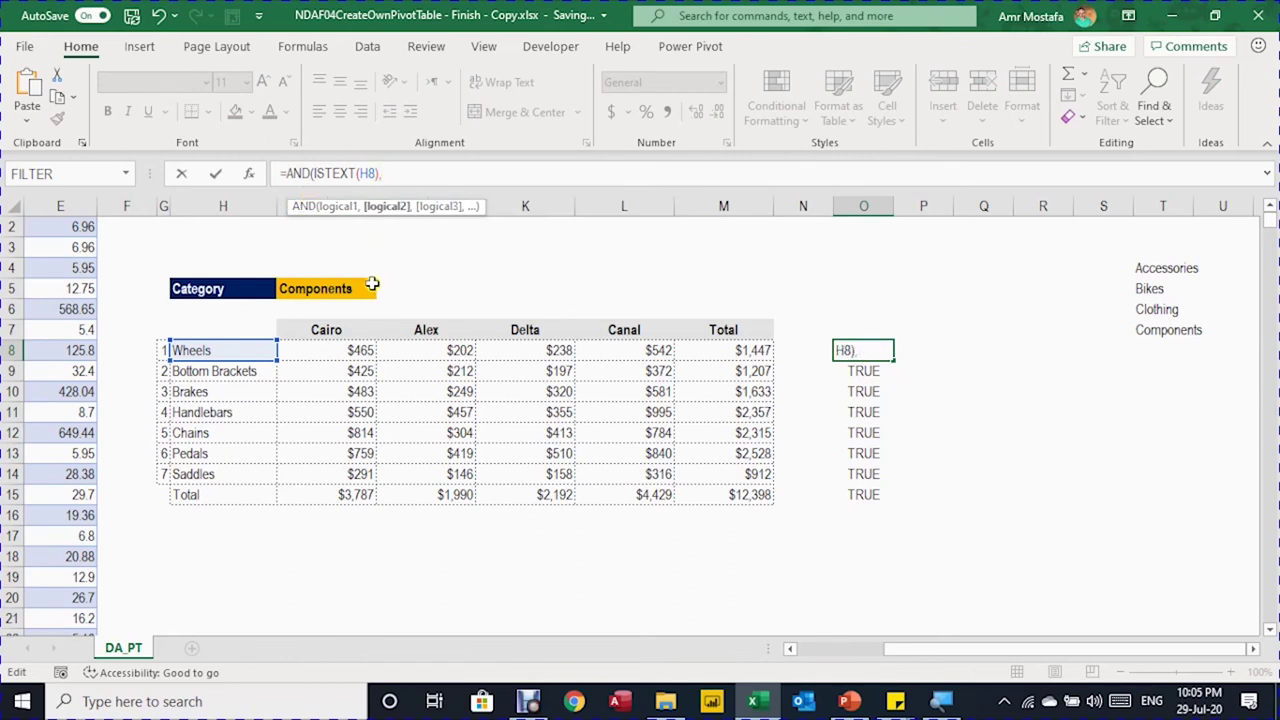
{"action": "left_click", "coordinate": [218, 374]}
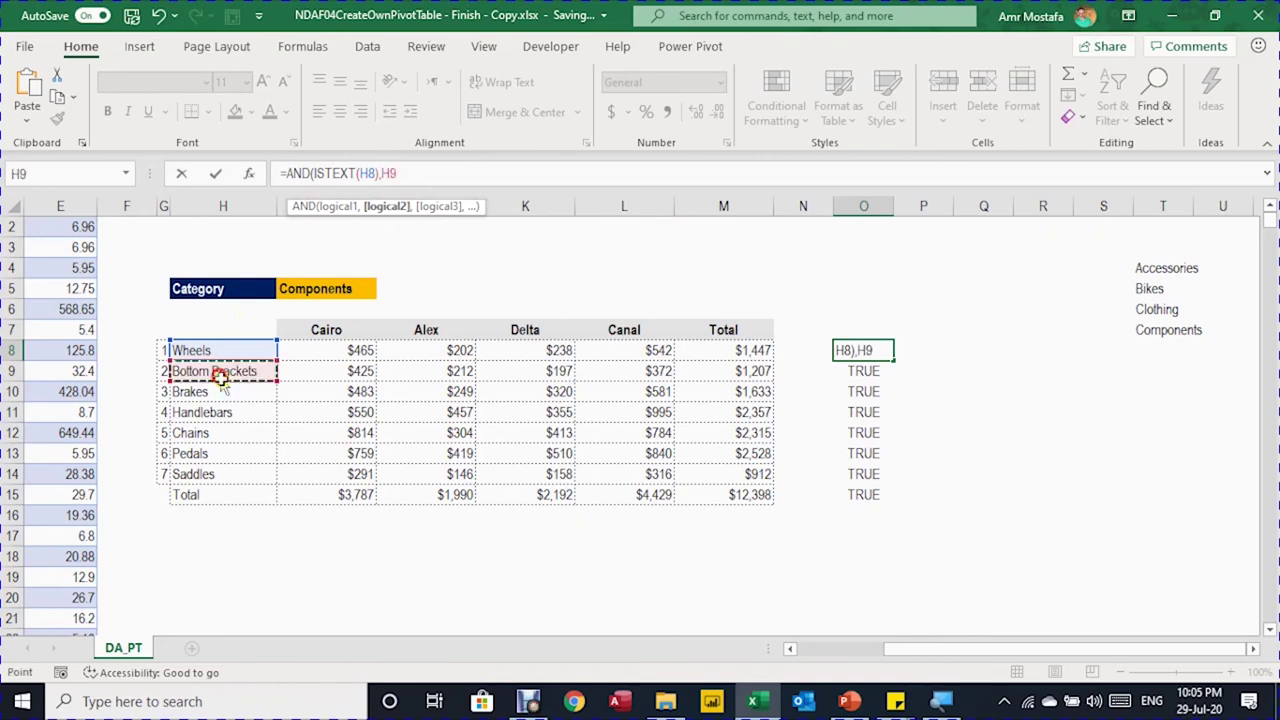
{"action": "left_click", "coordinate": [382, 174]}
{"action": "type", "text": "is"}
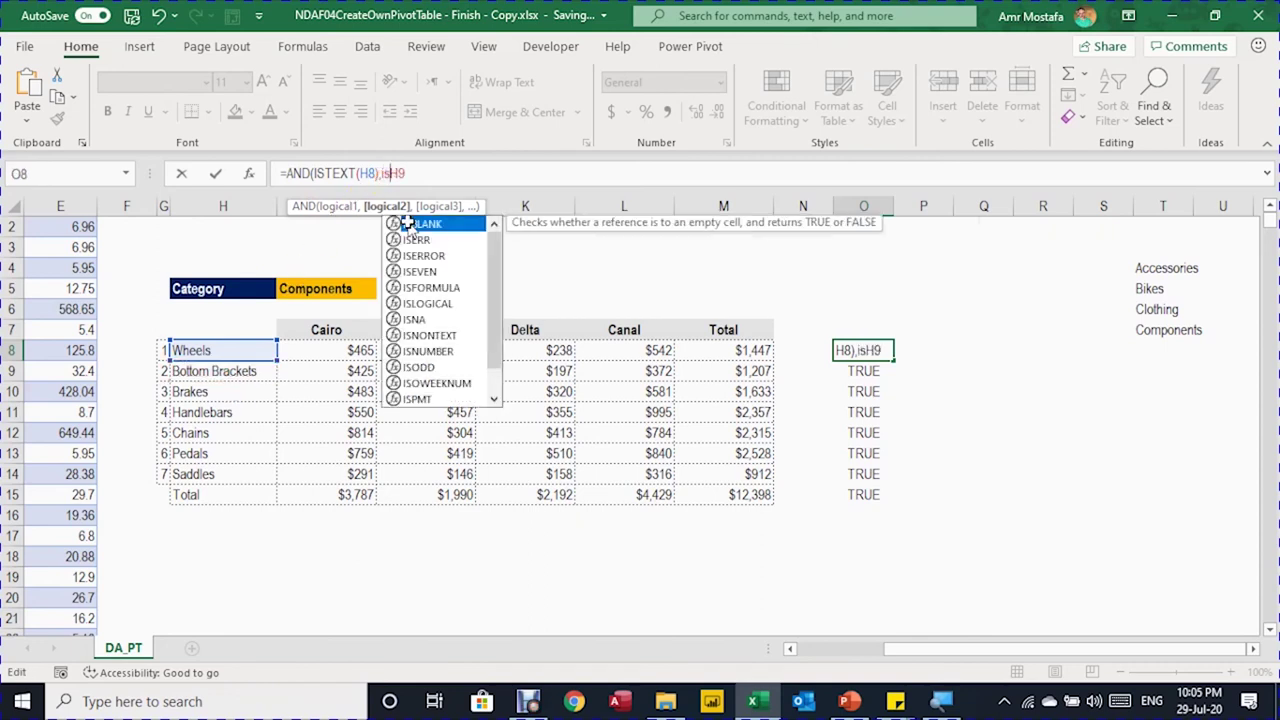
{"action": "double_click", "coordinate": [407, 222]}
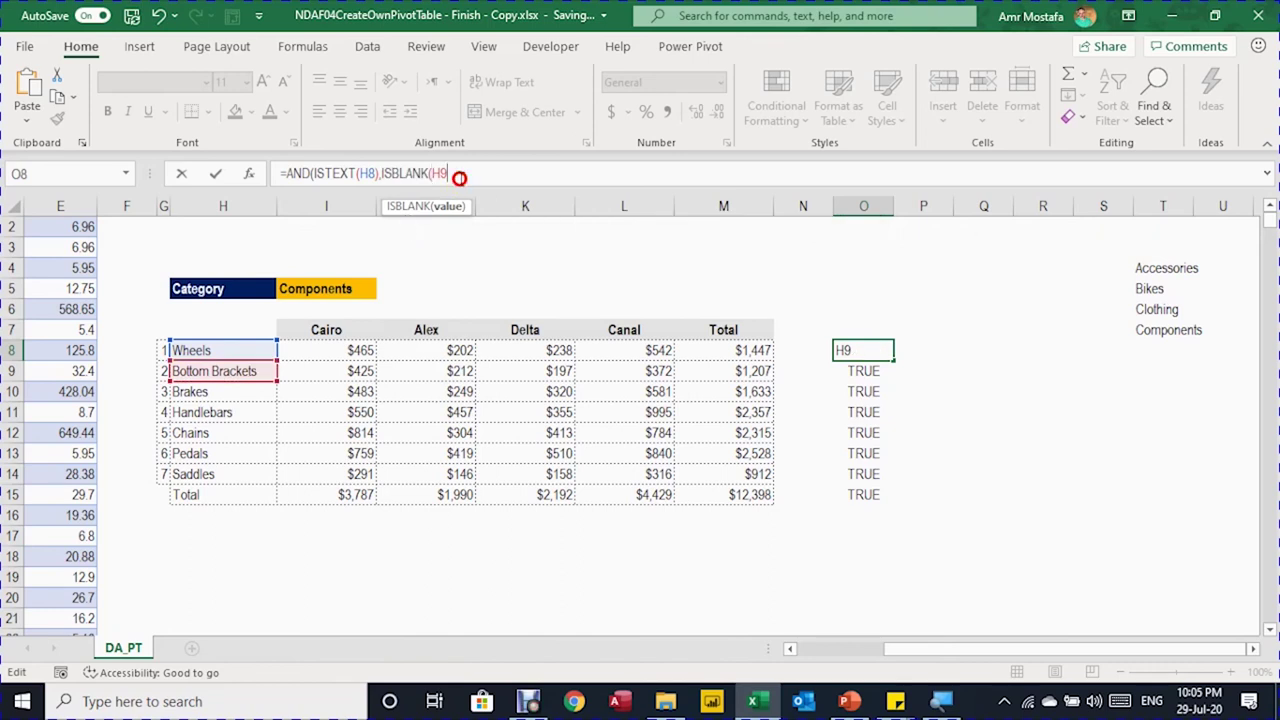
{"action": "type", "text": ")"}
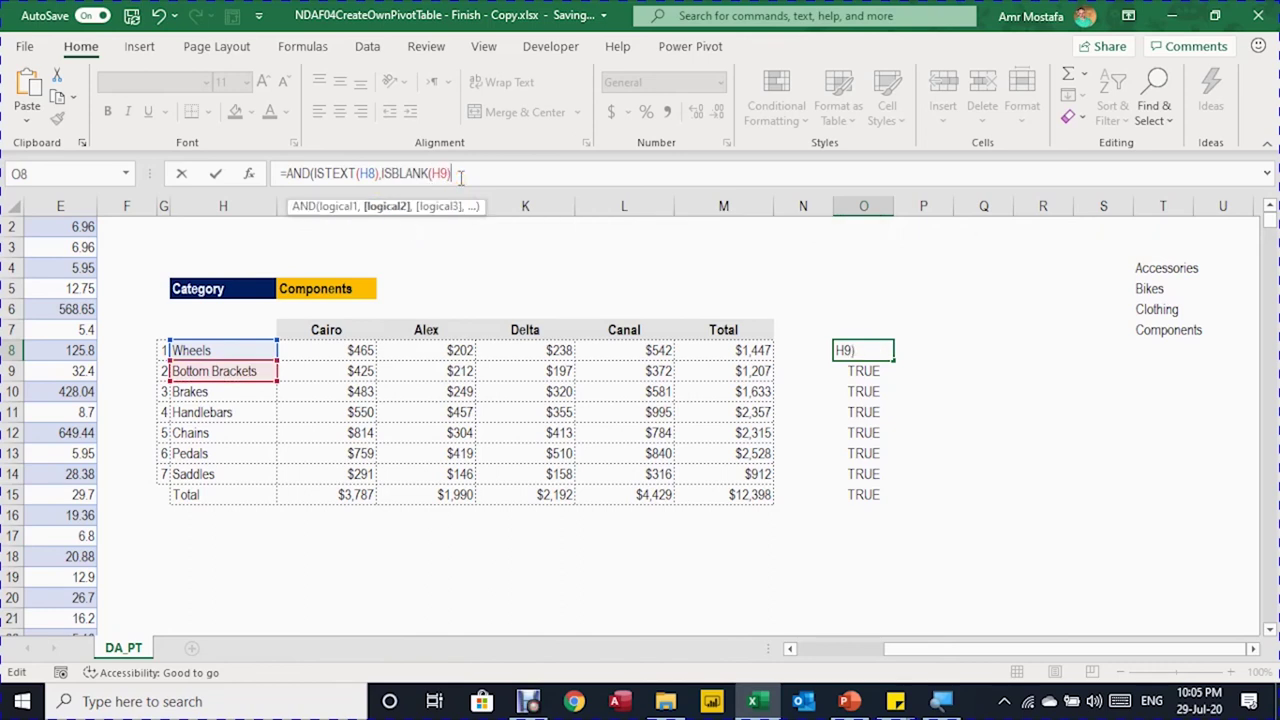
{"action": "type", "text": ")"}
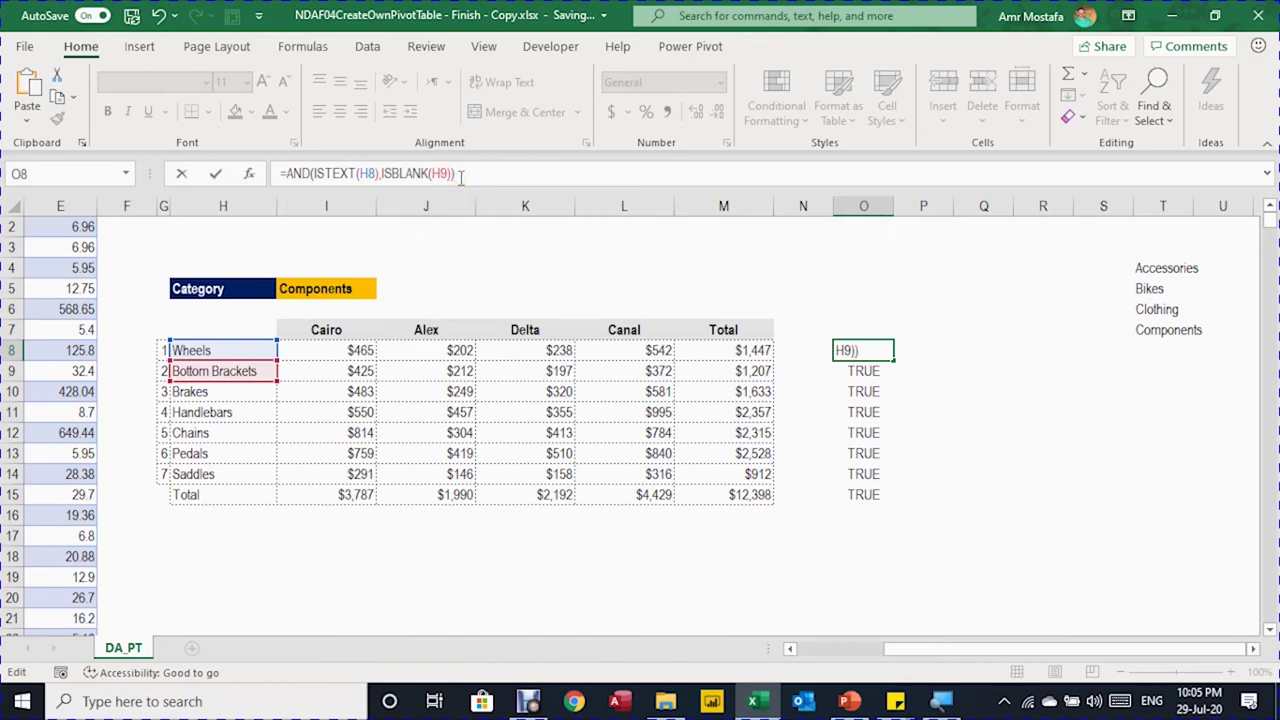
{"action": "key", "text": "Return"}
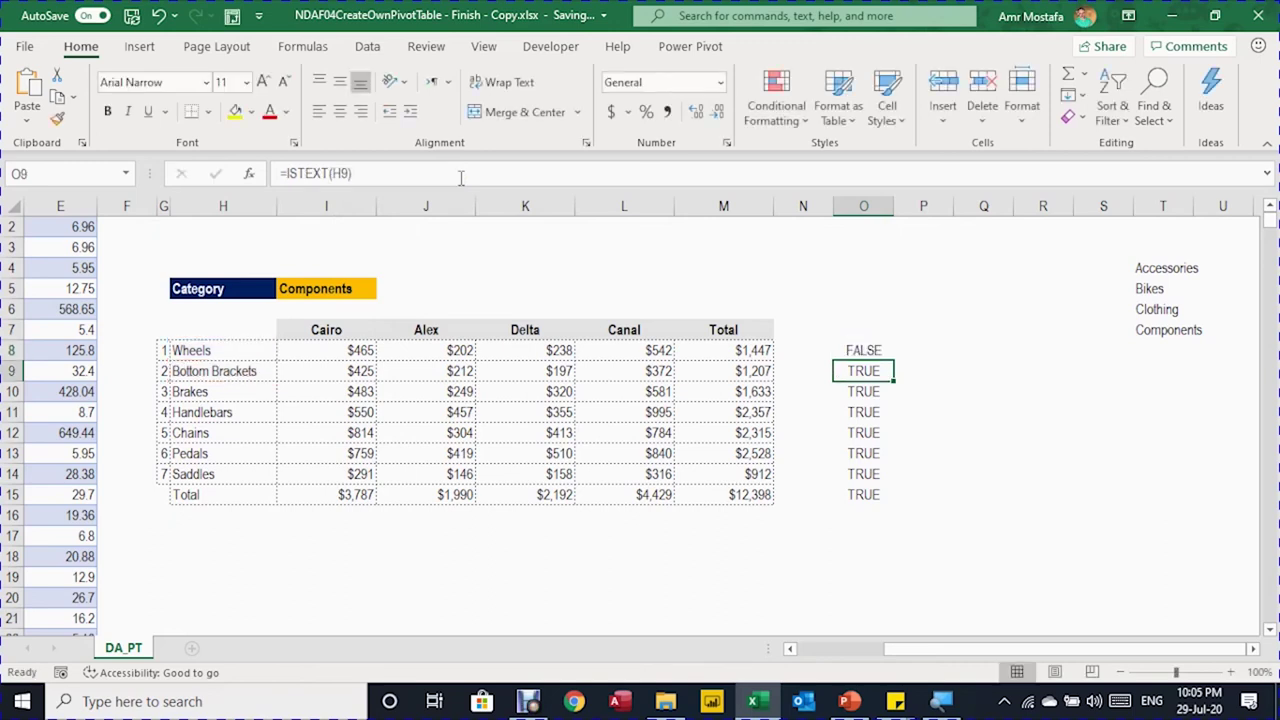
Step: Fill the AND formula from O8 down to O17 and check its result beside the total row in O15
{"action": "left_click", "coordinate": [875, 351]}
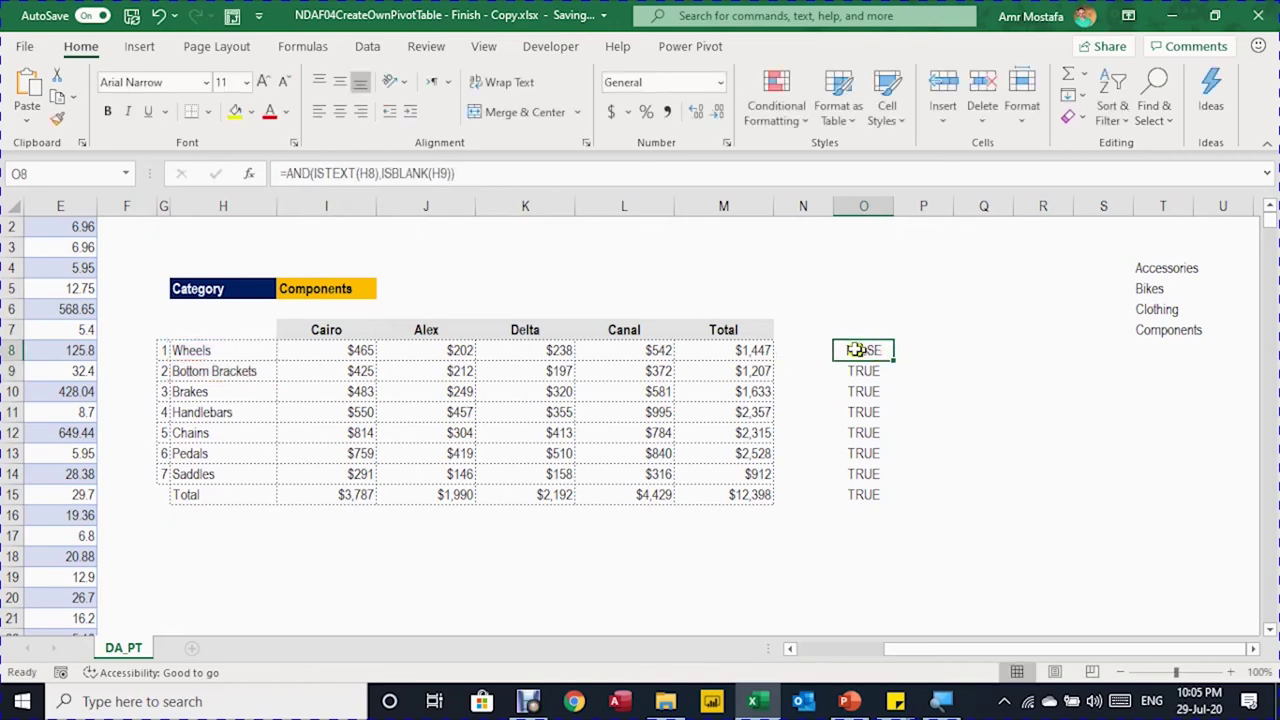
{"action": "left_click", "coordinate": [244, 348]}
{"action": "left_click", "coordinate": [238, 370]}
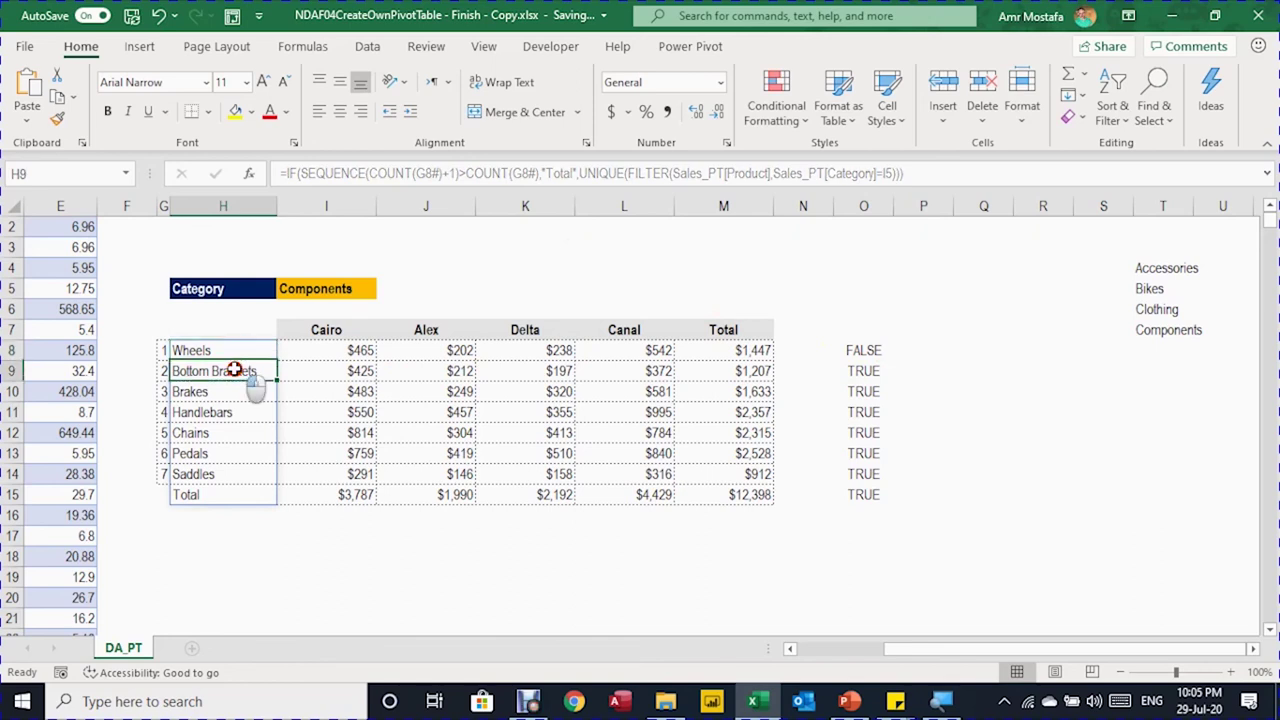
{"action": "left_click", "coordinate": [875, 351]}
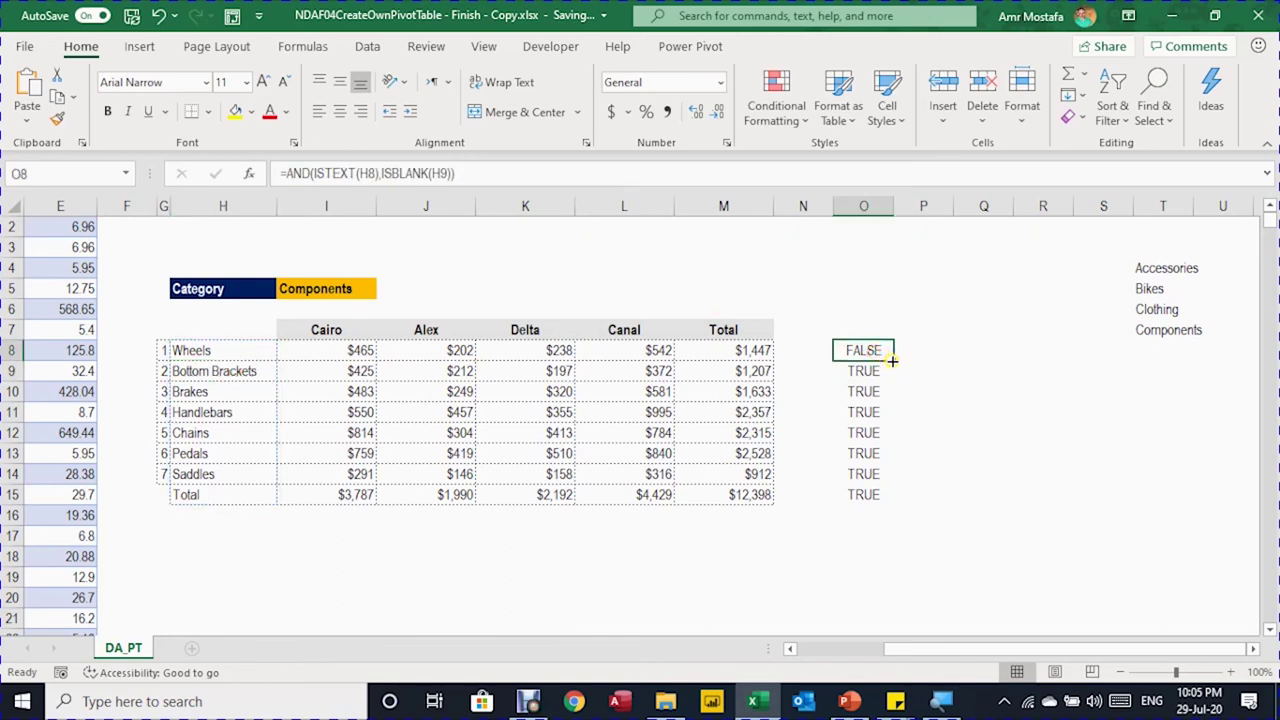
{"action": "left_click_drag", "start_coordinate": [891, 362], "coordinate": [903, 546]}
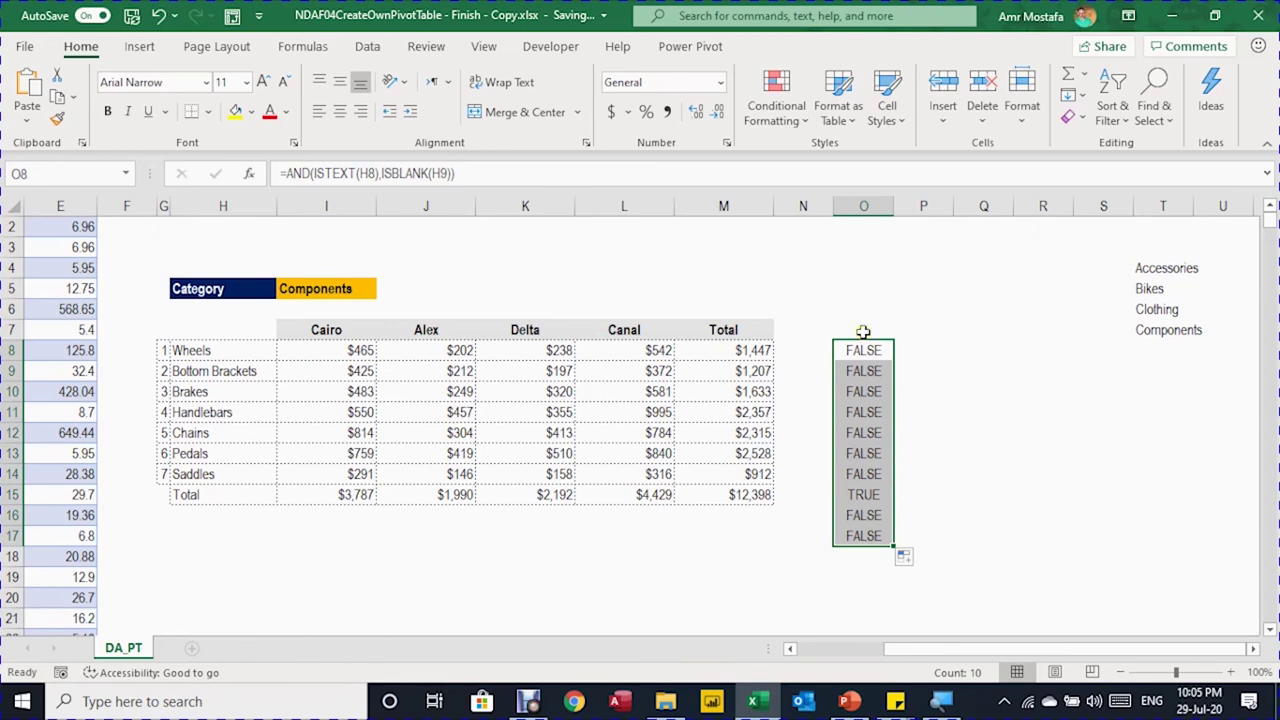
{"action": "left_click", "coordinate": [876, 494]}
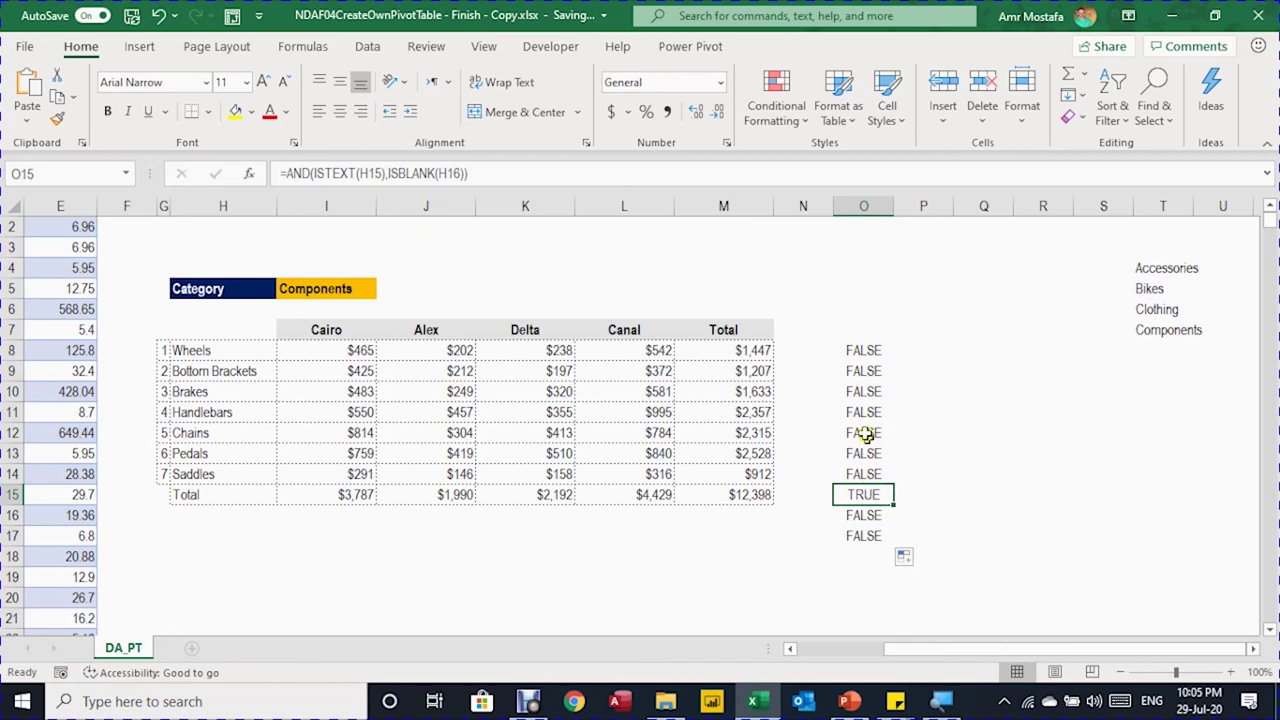
Step: Copy the text of the formula =AND(ISTEXT(H8),ISBLANK(H9)) from O8, leaving the cell unchanged
{"action": "left_click", "coordinate": [863, 352]}
{"action": "left_click_drag", "start_coordinate": [470, 174], "coordinate": [260, 148]}
{"action": "key", "text": "ctrl+c"}
{"action": "key", "text": "Escape"}
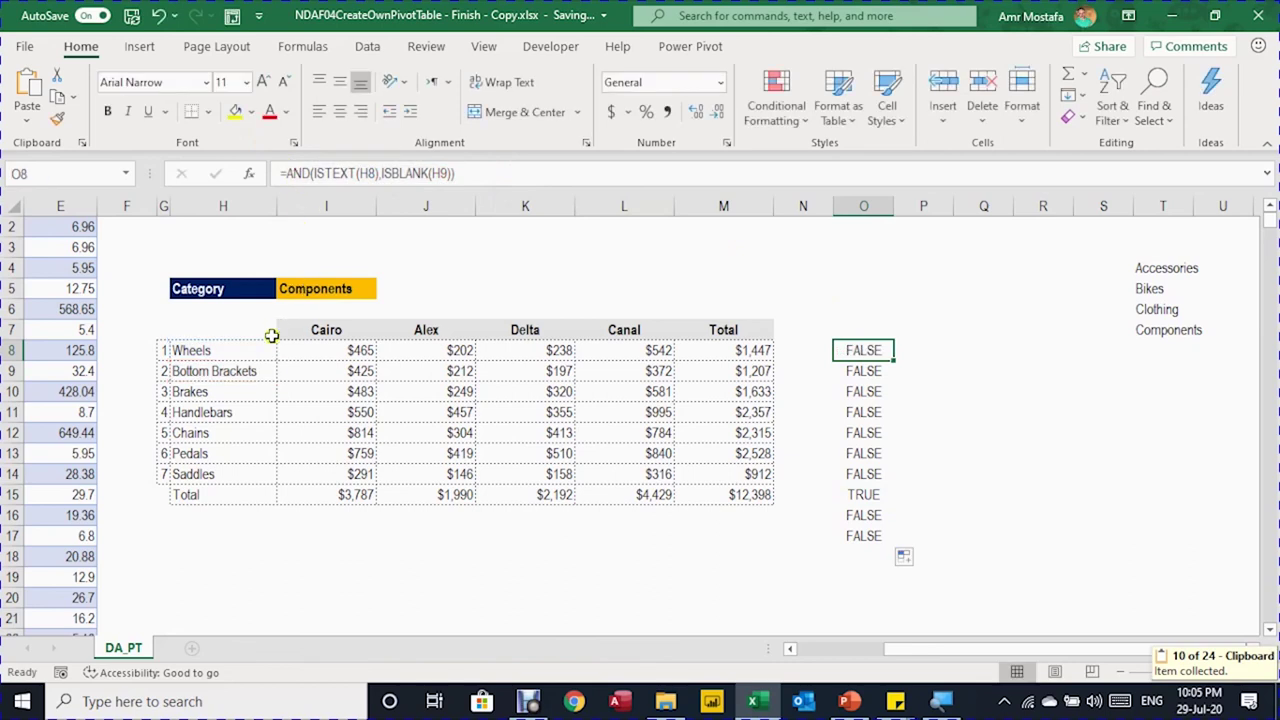
Step: Create a formula-based conditional formatting rule for H8:H25 using =AND(ISTEXT(H8),ISBLANK(H9))
{"action": "left_click_drag", "start_coordinate": [254, 351], "coordinate": [244, 618]}
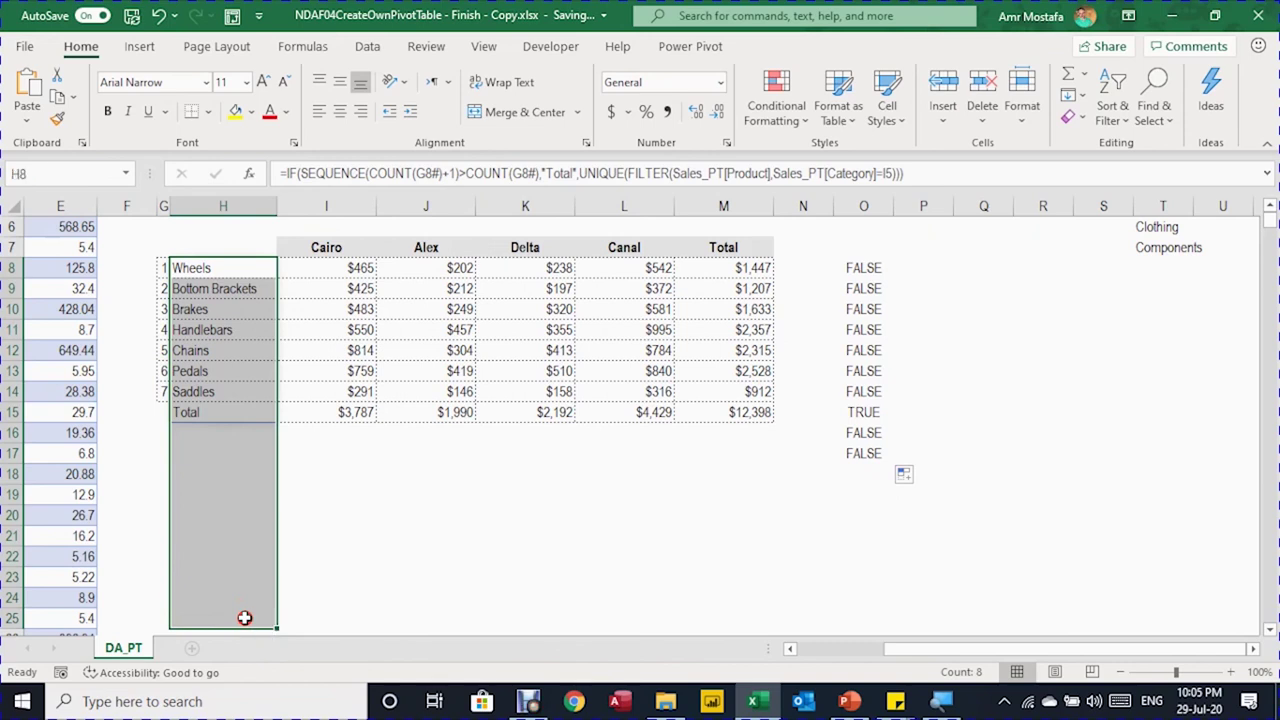
{"action": "left_click", "coordinate": [762, 88]}
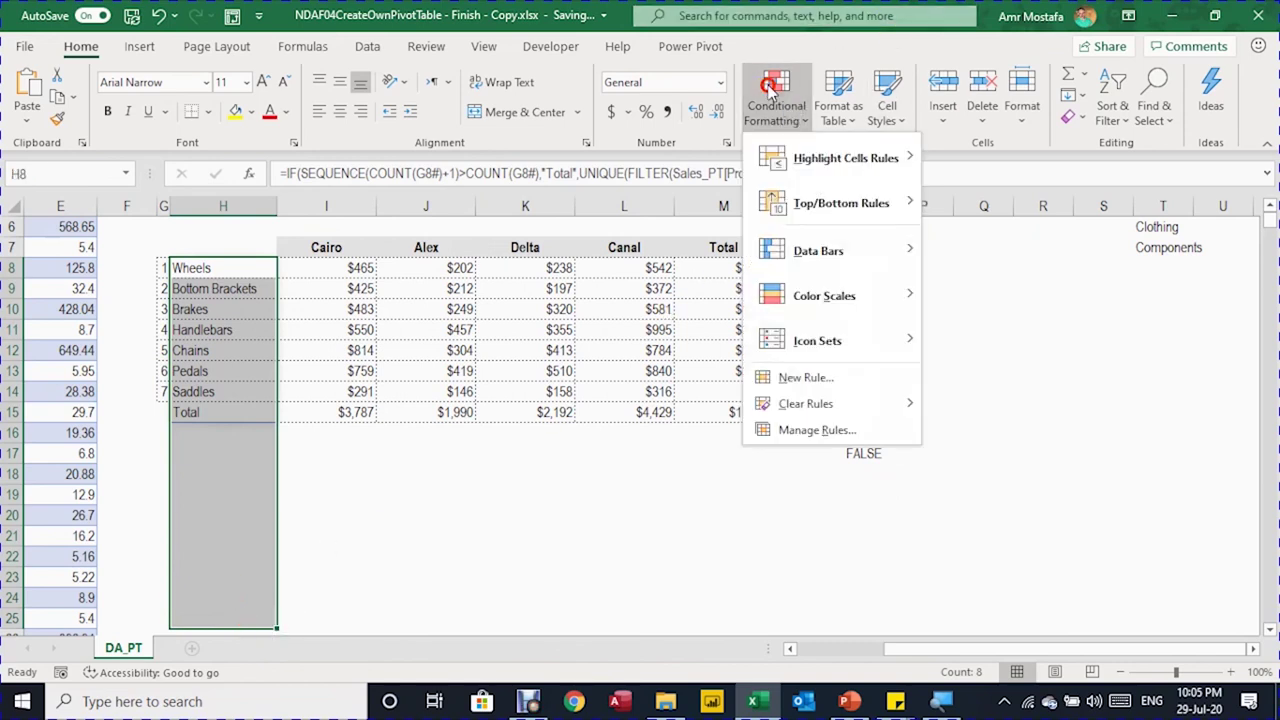
{"action": "left_click", "coordinate": [806, 379]}
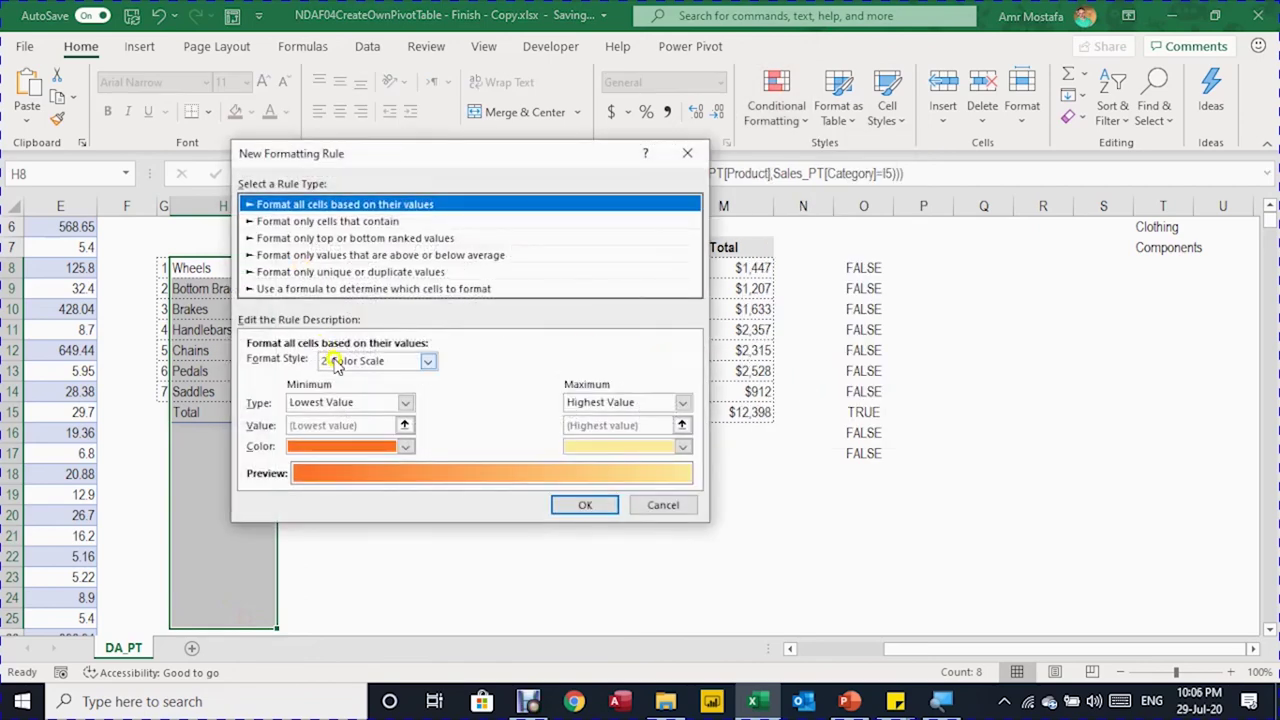
{"action": "left_click", "coordinate": [350, 290]}
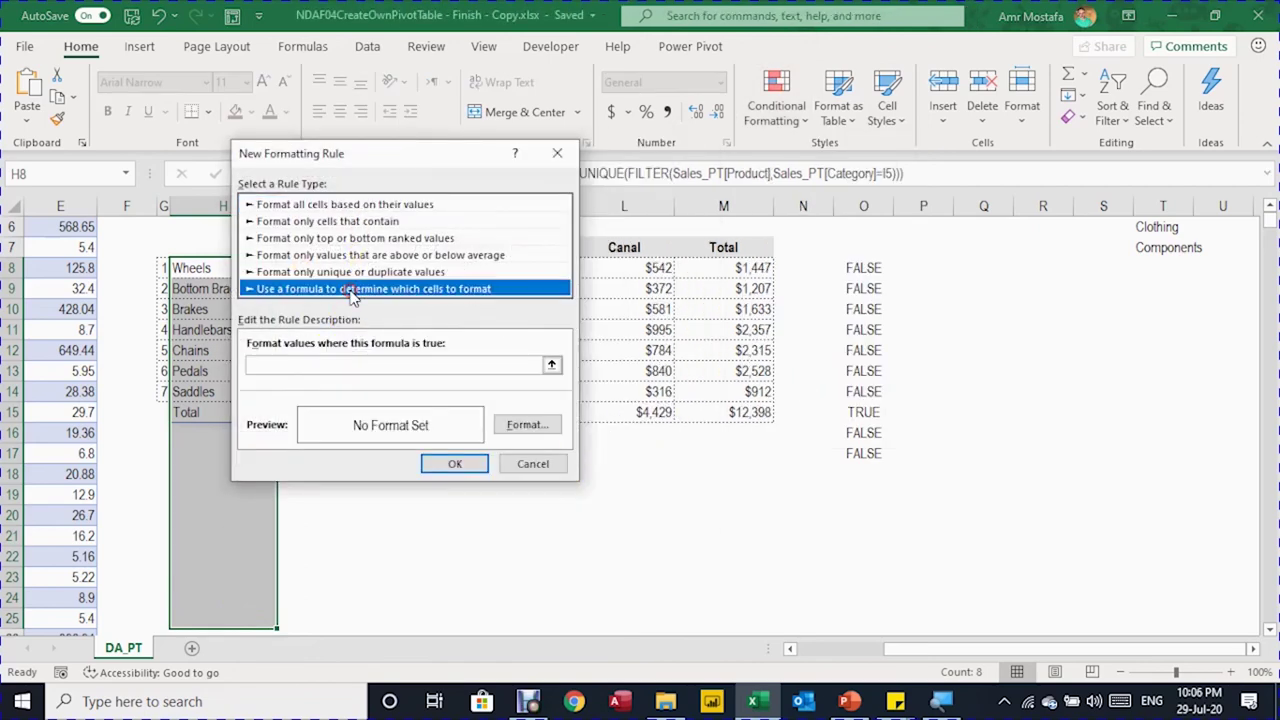
{"action": "left_click", "coordinate": [354, 364]}
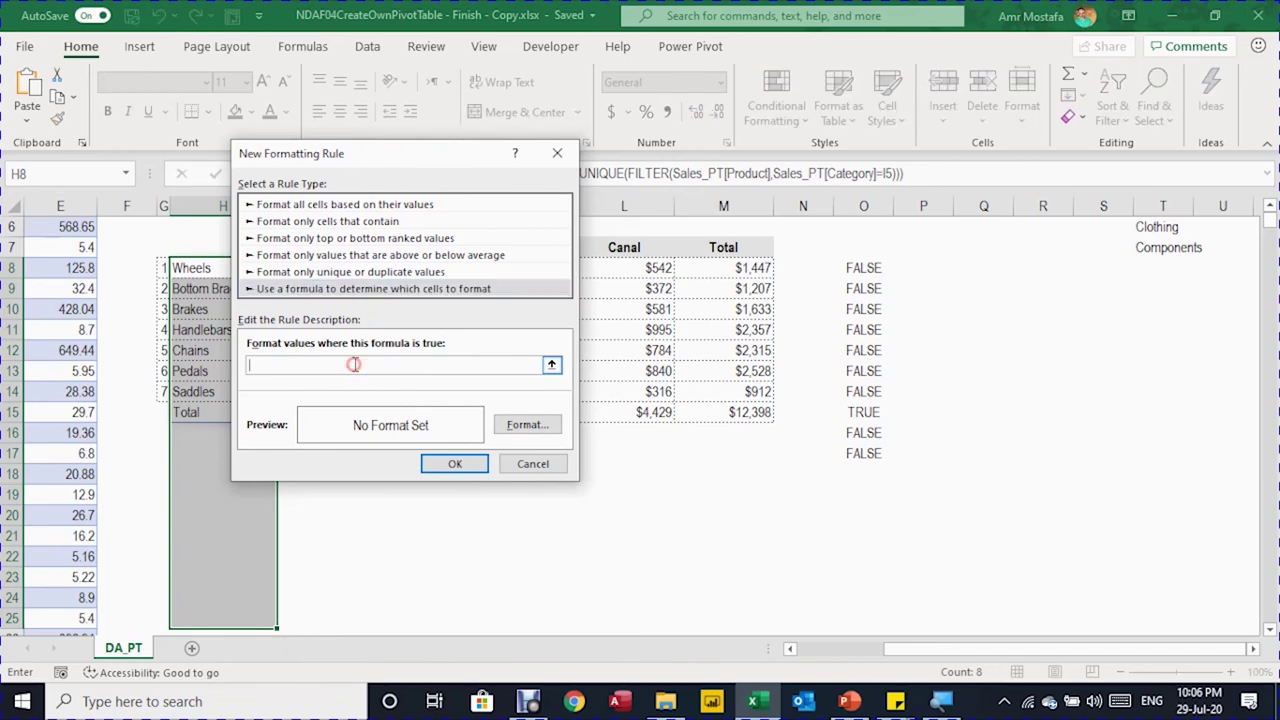
{"action": "key", "text": "ctrl+v"}
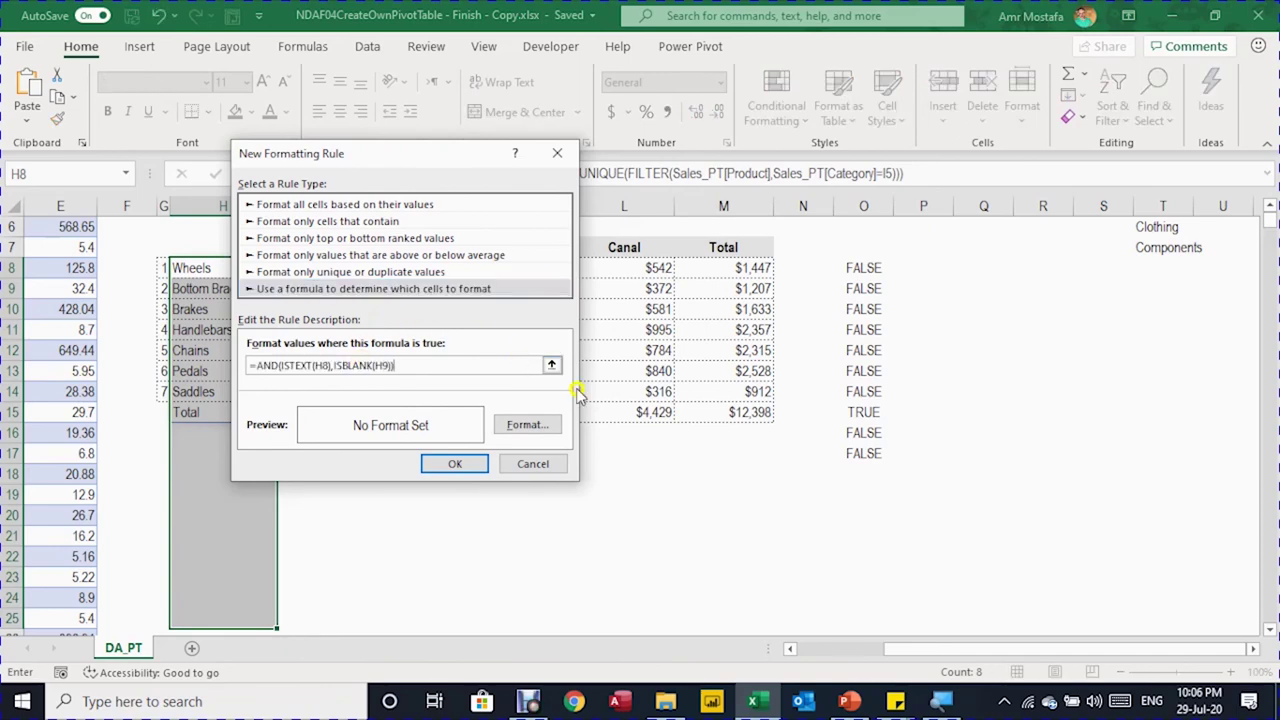
Step: Give the rule a bold font and a light gray fill, and apply it to the product column
{"action": "left_click", "coordinate": [543, 424]}
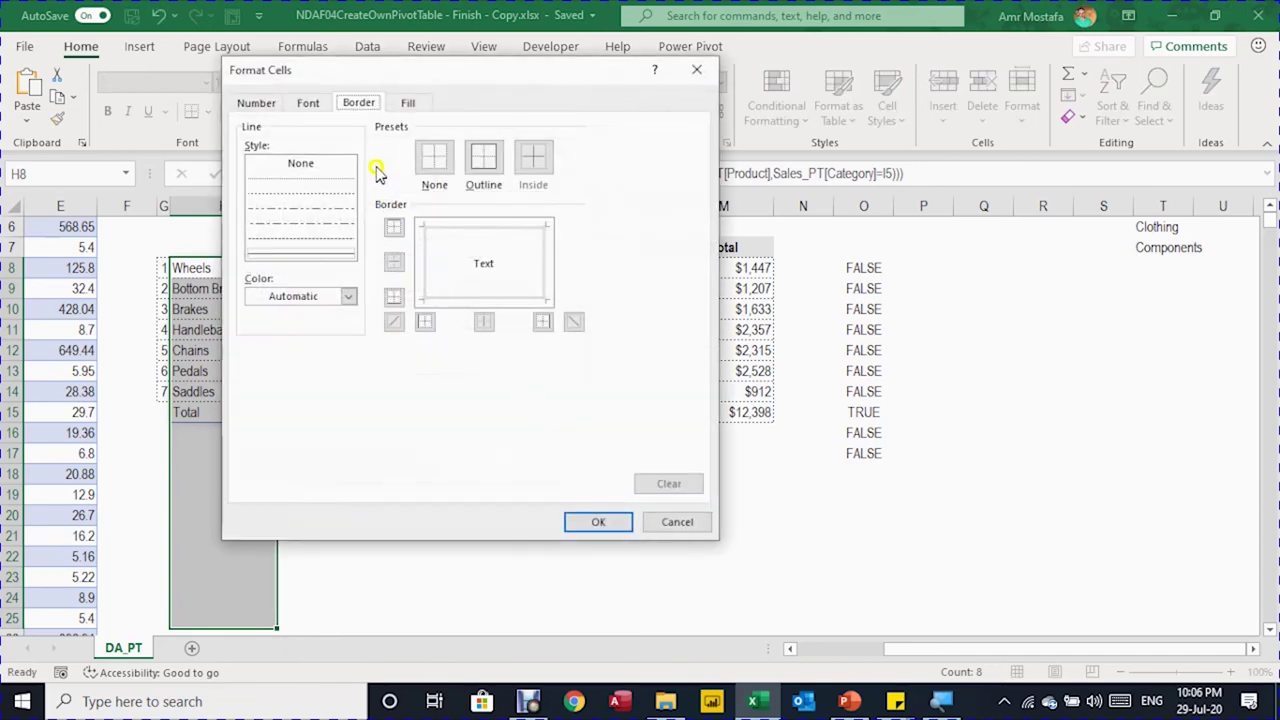
{"action": "left_click", "coordinate": [326, 105]}
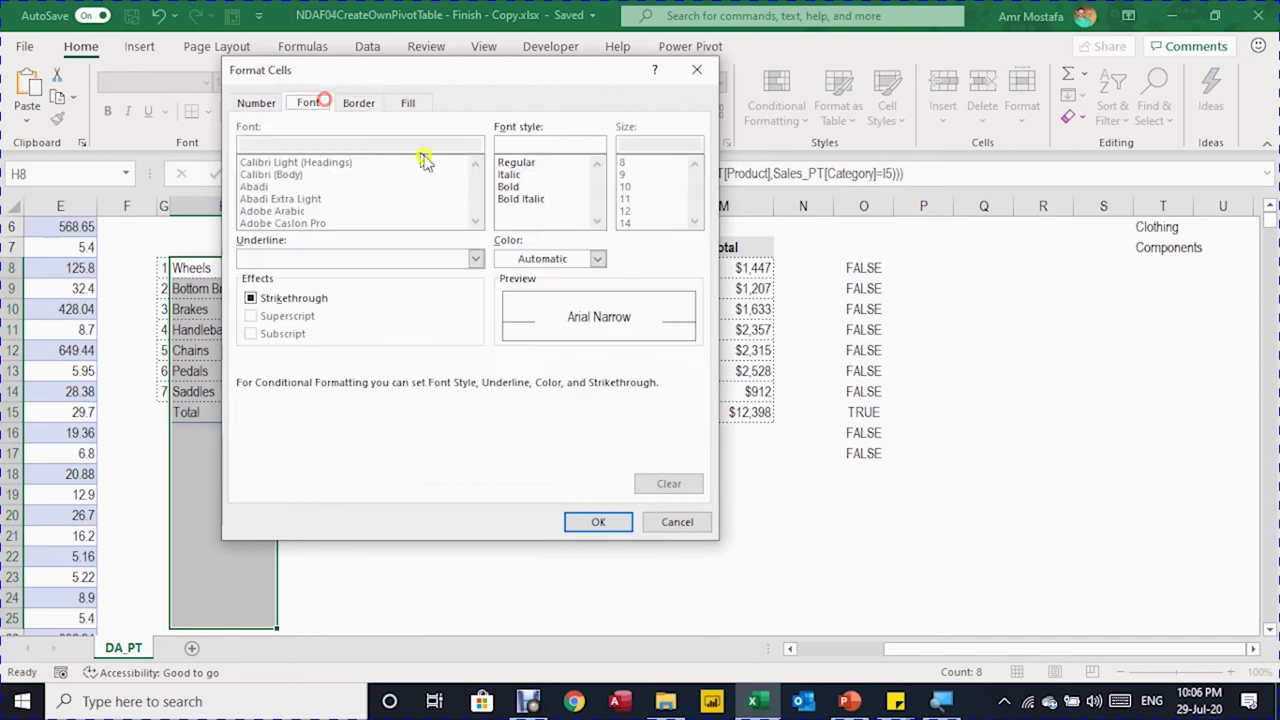
{"action": "left_click", "coordinate": [510, 187]}
{"action": "left_click", "coordinate": [418, 104]}
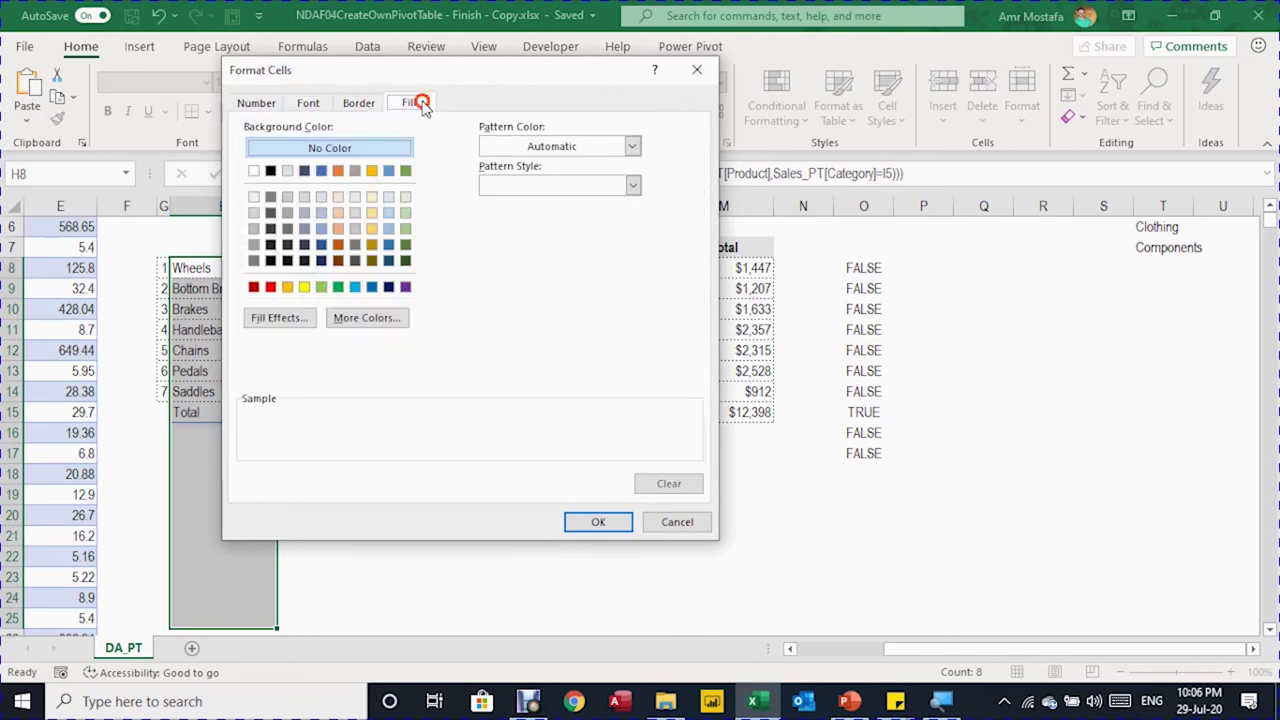
{"action": "left_click", "coordinate": [289, 170]}
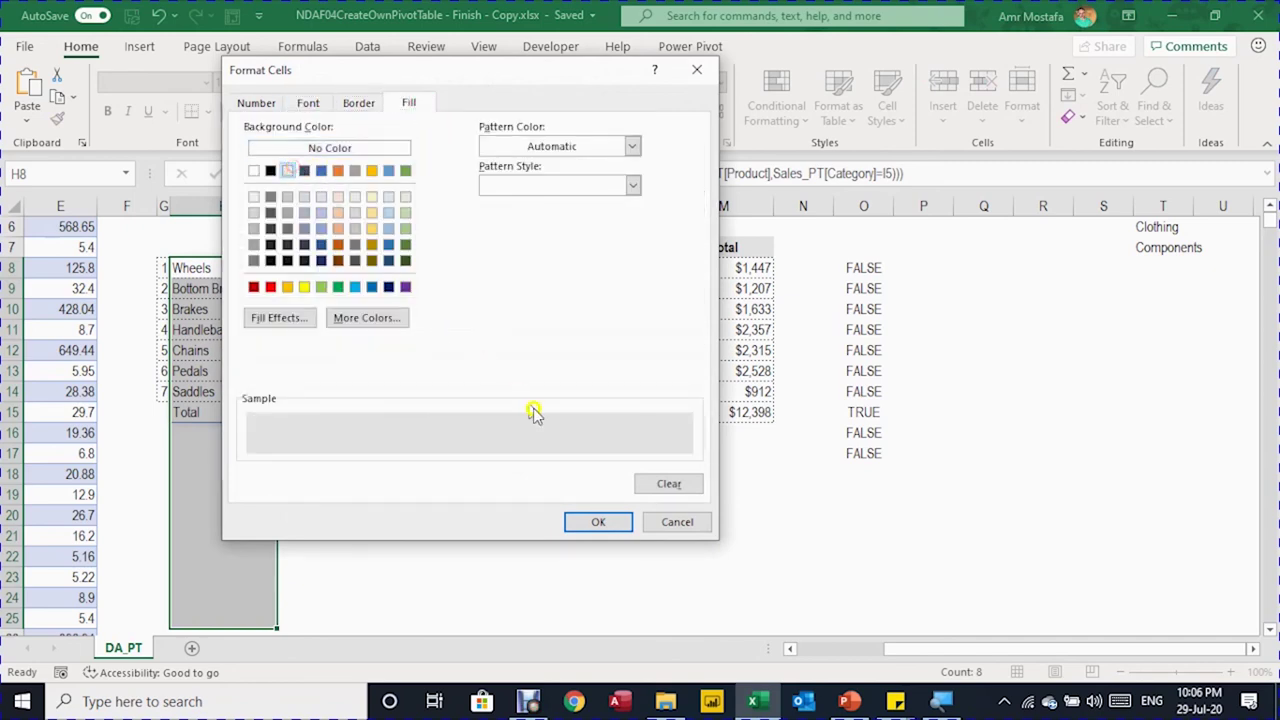
{"action": "left_click", "coordinate": [603, 526]}
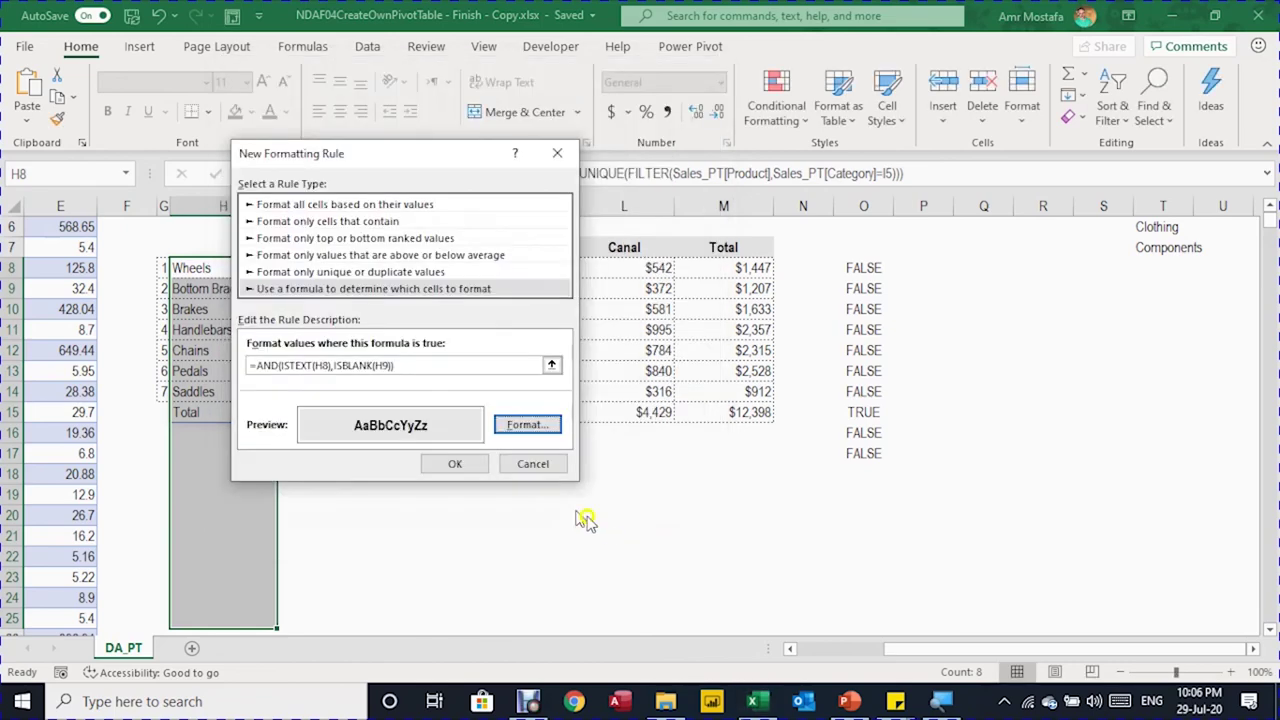
{"action": "left_click", "coordinate": [482, 462]}
{"action": "left_click", "coordinate": [274, 440]}
{"action": "left_click", "coordinate": [259, 408]}
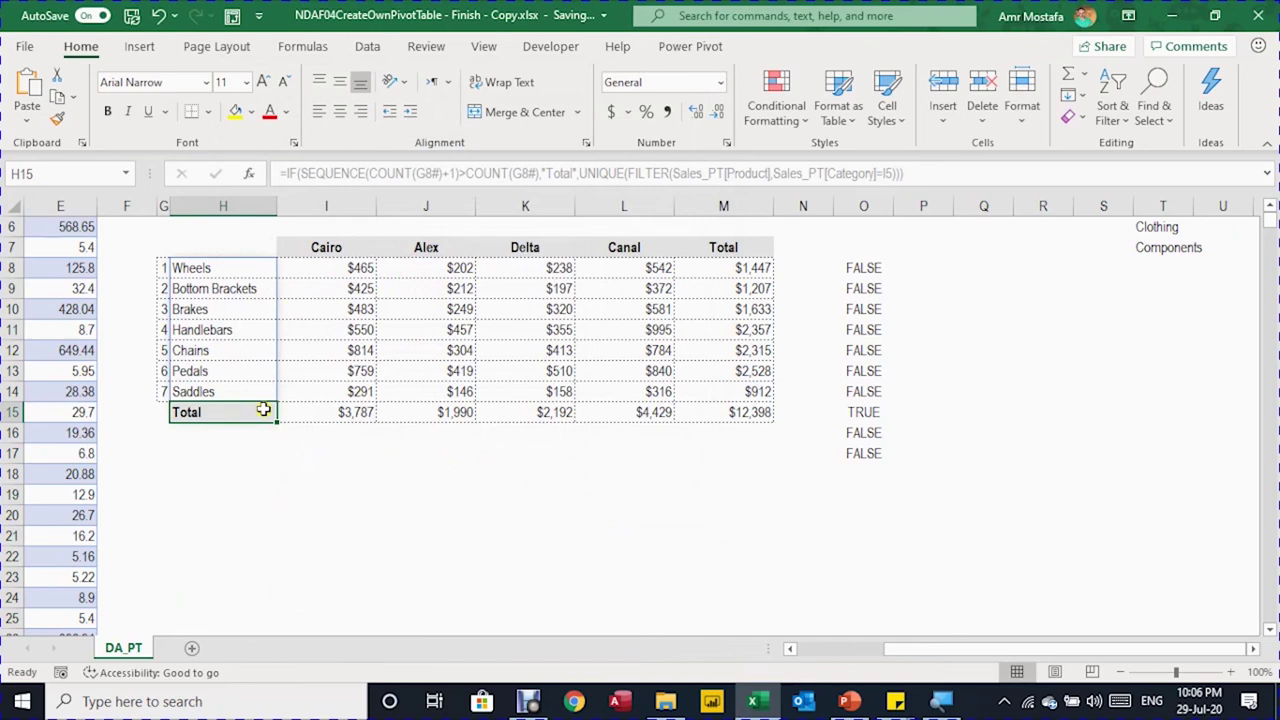
Step: Switch the report's category in I5 to Accessories to test the total label's formatting
{"action": "scroll", "coordinate": [357, 301], "scroll_direction": "up", "scroll_amount": 2}
{"action": "left_click", "coordinate": [355, 300]}
{"action": "left_click", "coordinate": [384, 310]}
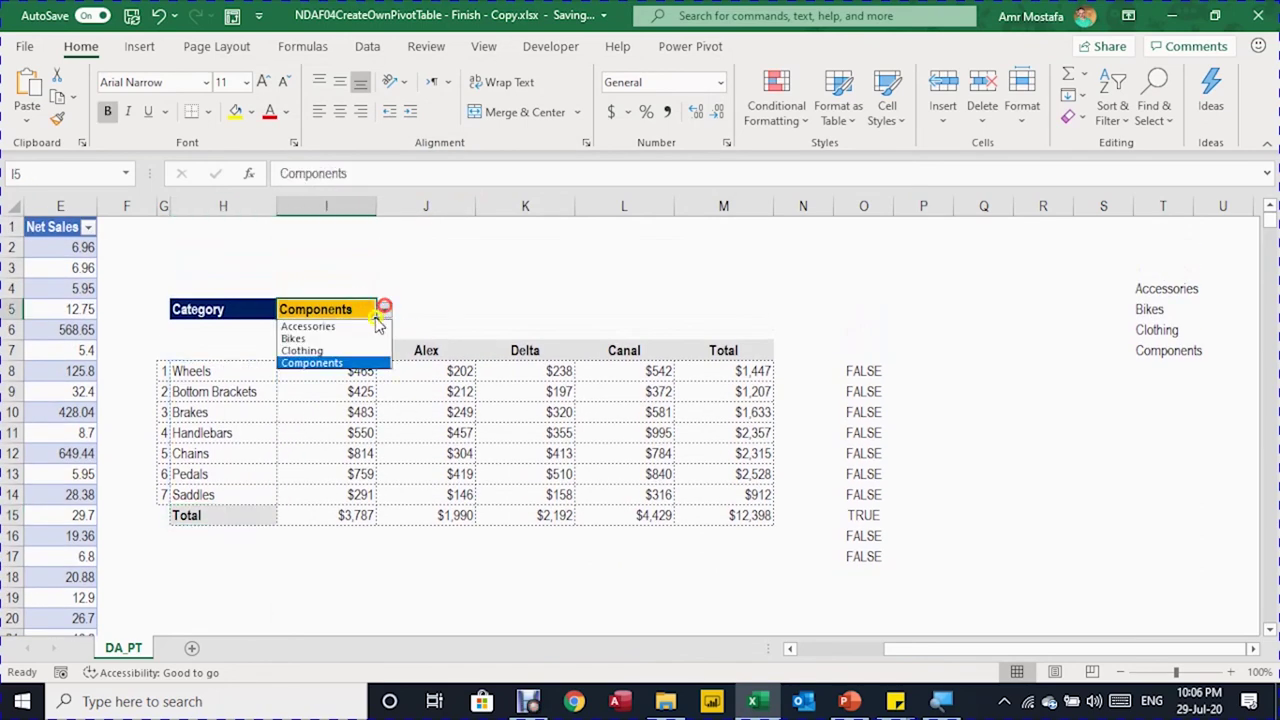
{"action": "left_click", "coordinate": [305, 323]}
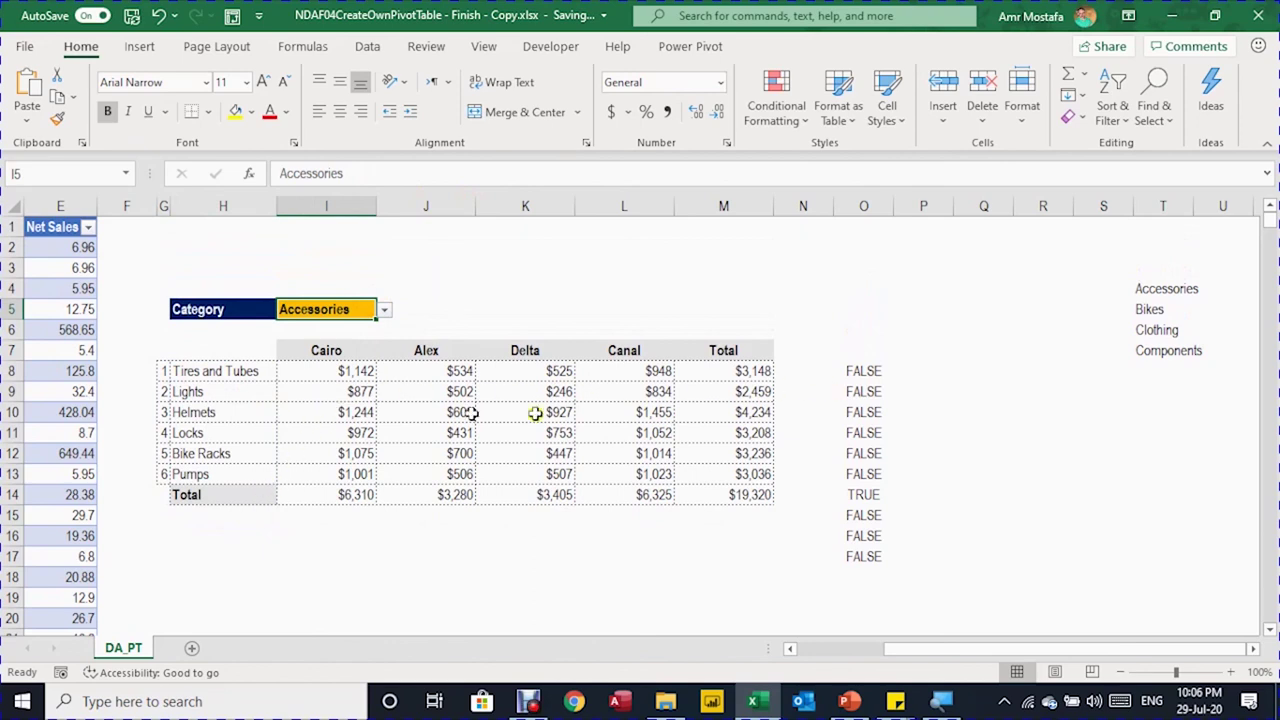
Step: Copy the formula text =AND(ISTEXT(H8),ISBLANK(H9)) from O8 into Q8
{"action": "left_click", "coordinate": [867, 373]}
{"action": "left_click", "coordinate": [290, 173]}
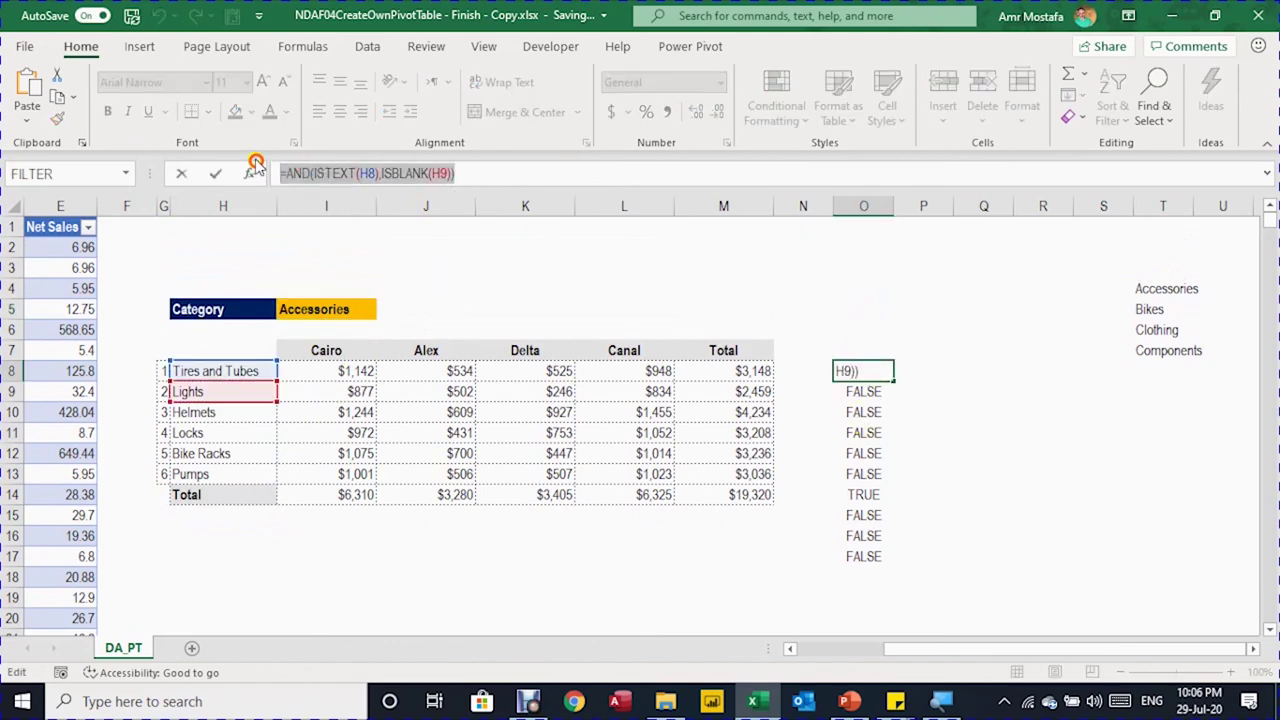
{"action": "key", "text": "Escape"}
{"action": "left_click", "coordinate": [963, 375]}
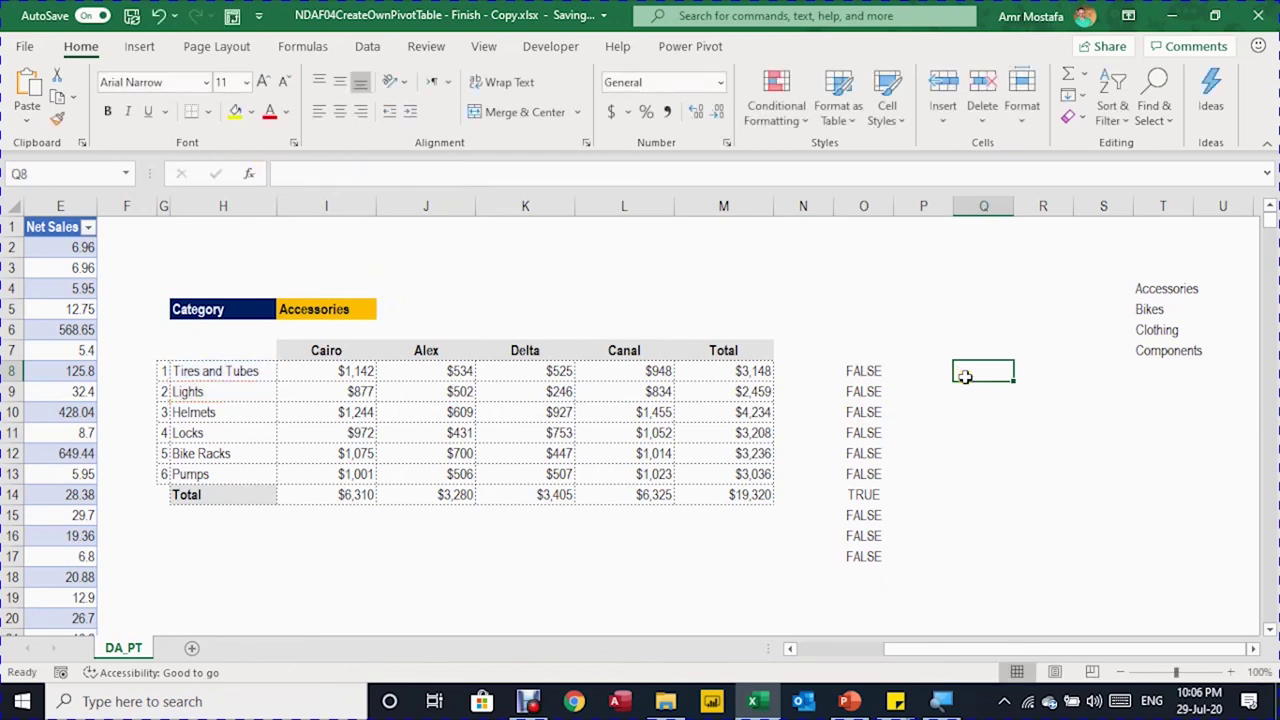
{"action": "type", "text": "=AND(ISTEXT(H8),ISBLANK(H9))"}
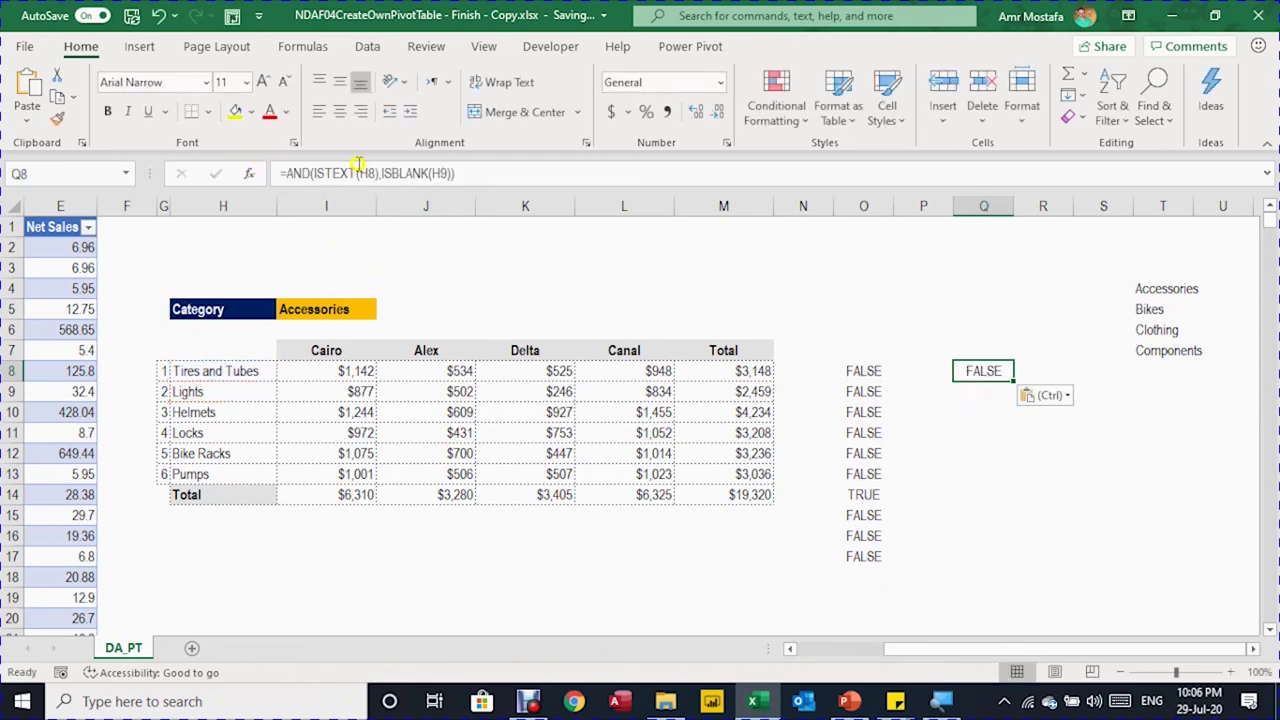
Step: Change the references in the Q8 formula to I8:M8 for ISTEXT and I9:M9 for ISBLANK
{"action": "left_click", "coordinate": [357, 173]}
{"action": "left_click_drag", "start_coordinate": [262, 362], "coordinate": [320, 366]}
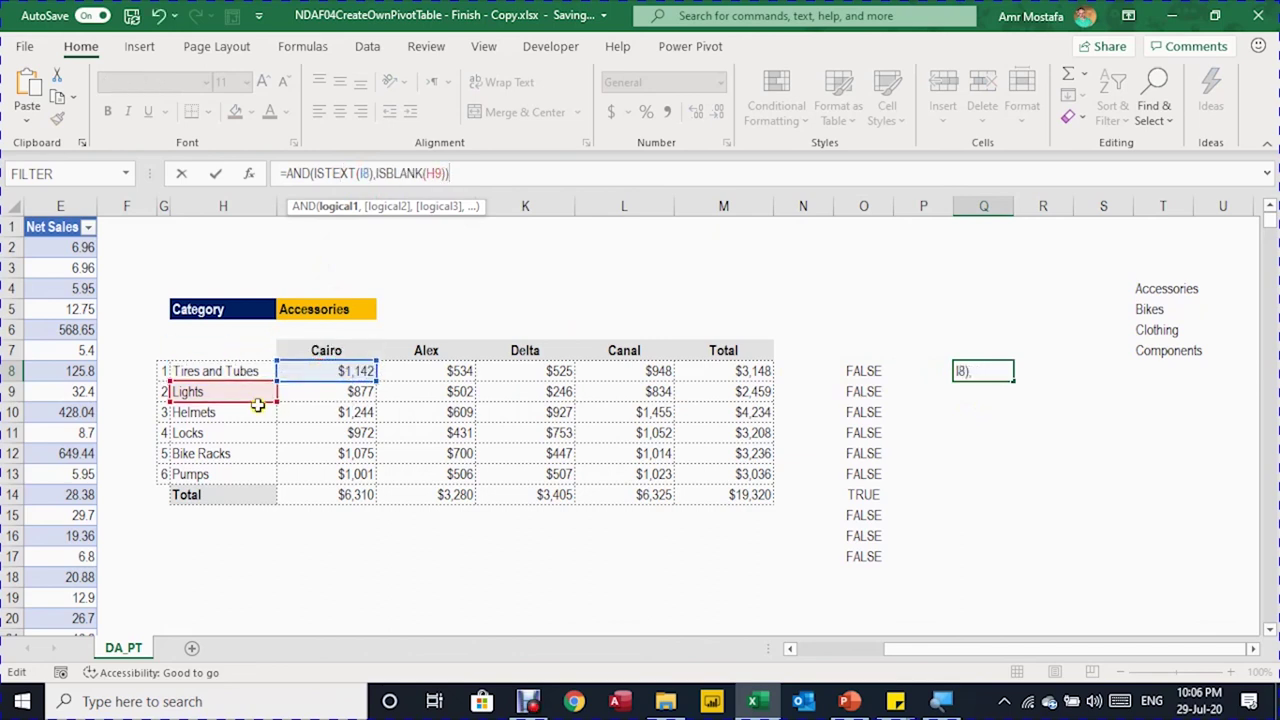
{"action": "left_click_drag", "start_coordinate": [257, 404], "coordinate": [360, 408]}
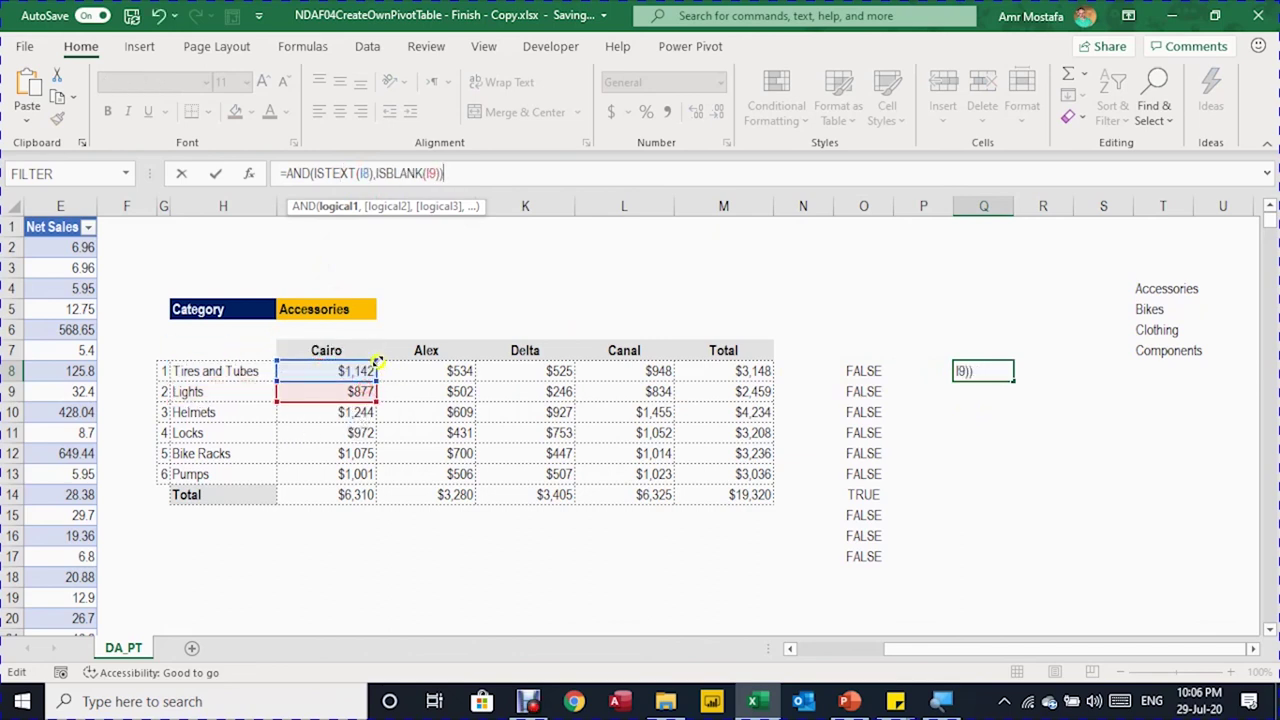
{"action": "left_click_drag", "start_coordinate": [378, 364], "coordinate": [775, 366]}
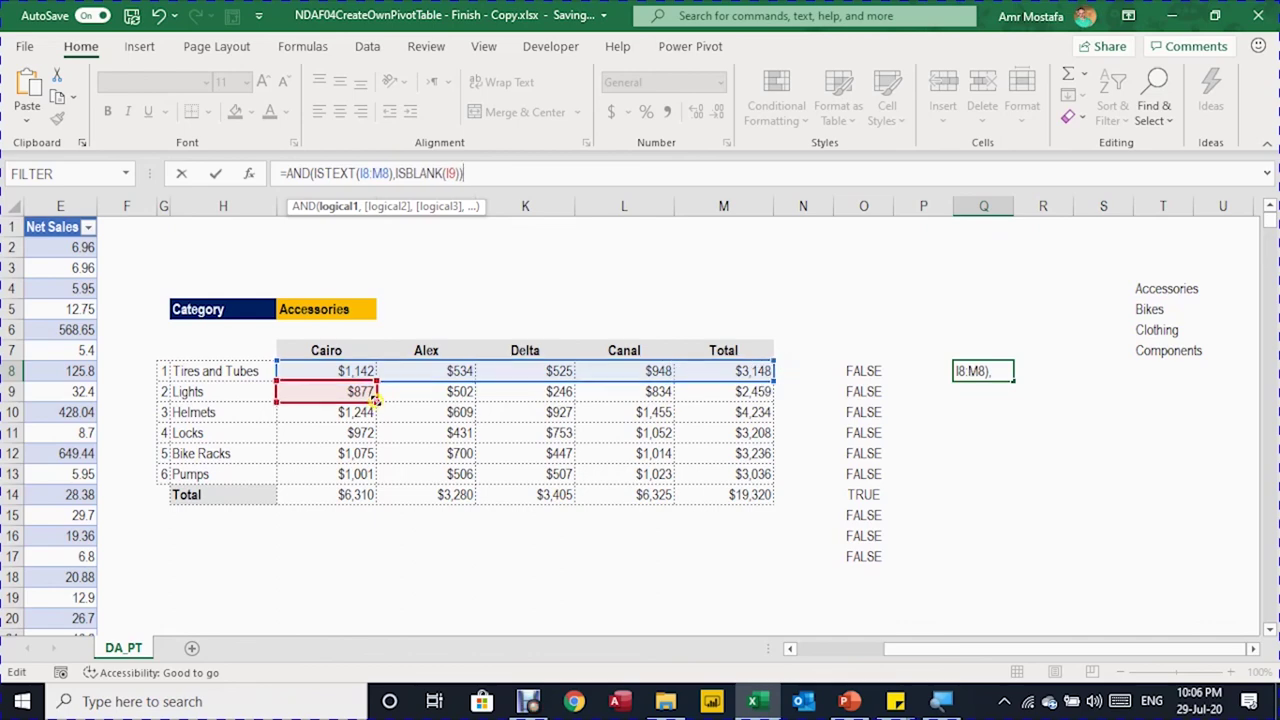
{"action": "left_click_drag", "start_coordinate": [376, 398], "coordinate": [768, 400]}
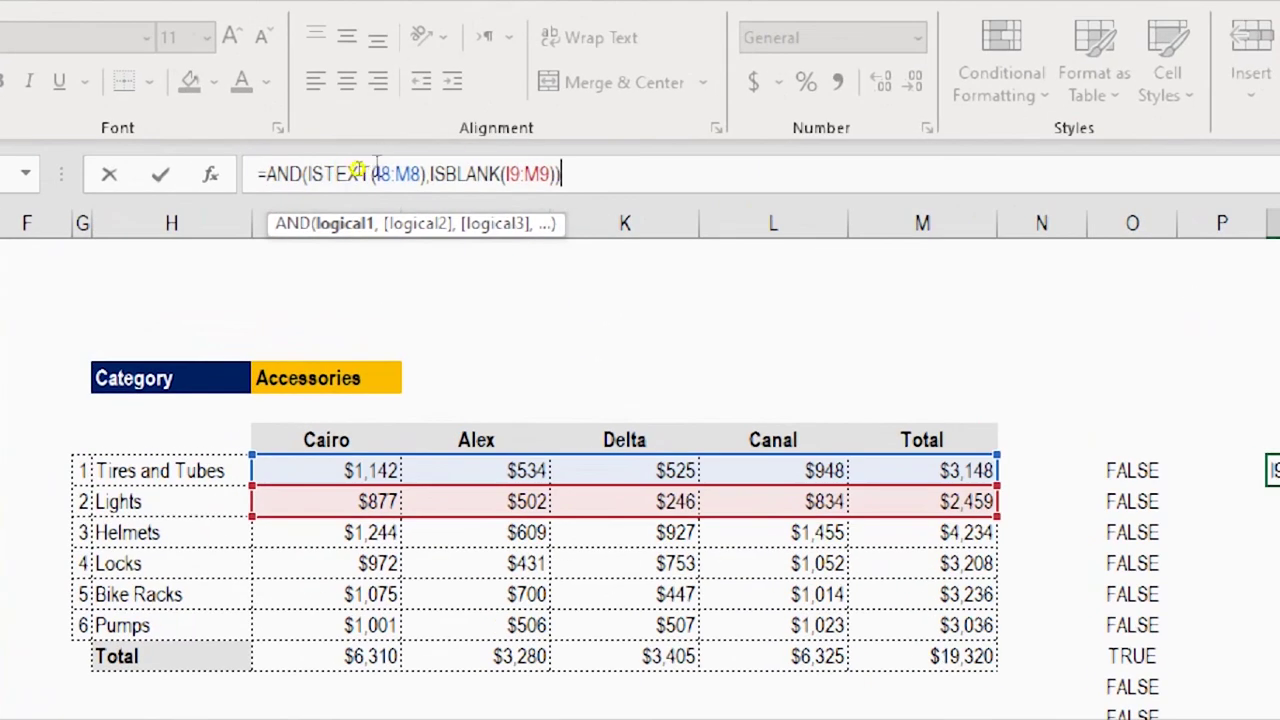
Step: Replace ISTEXT with ISNUMBER so that Q8 contains =AND(ISNUMBER(I8:M8),ISBLANK(I9:M9))
{"action": "key", "text": "BackSpace"}
{"action": "key", "text": "BackSpace"}
{"action": "key", "text": "BackSpace"}
{"action": "key", "text": "BackSpace"}
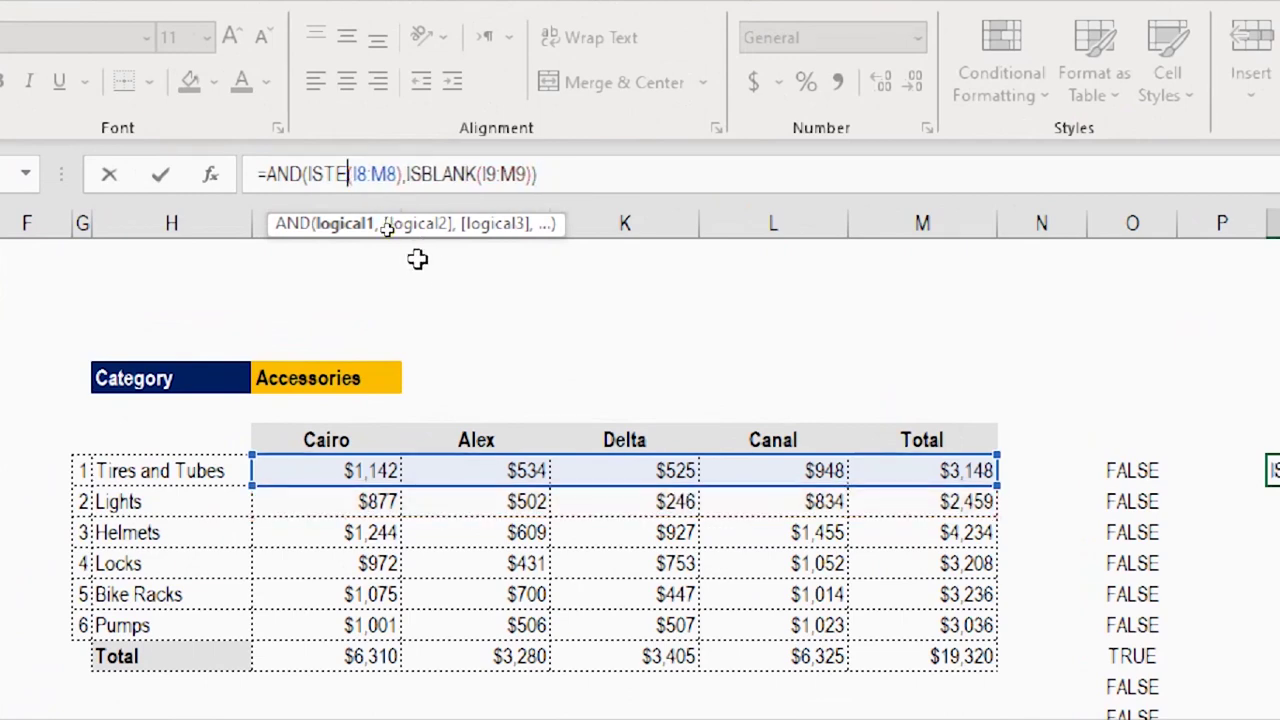
{"action": "type", "text": "number"}
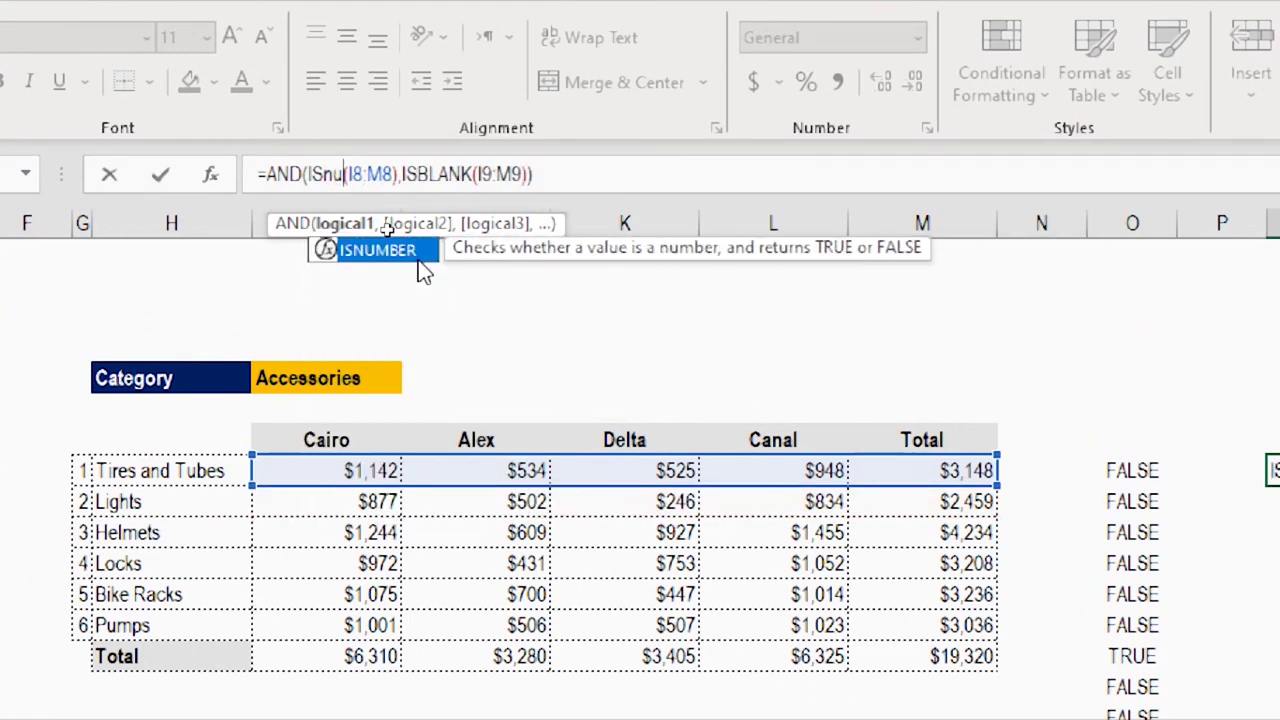
{"action": "key", "text": "Return"}
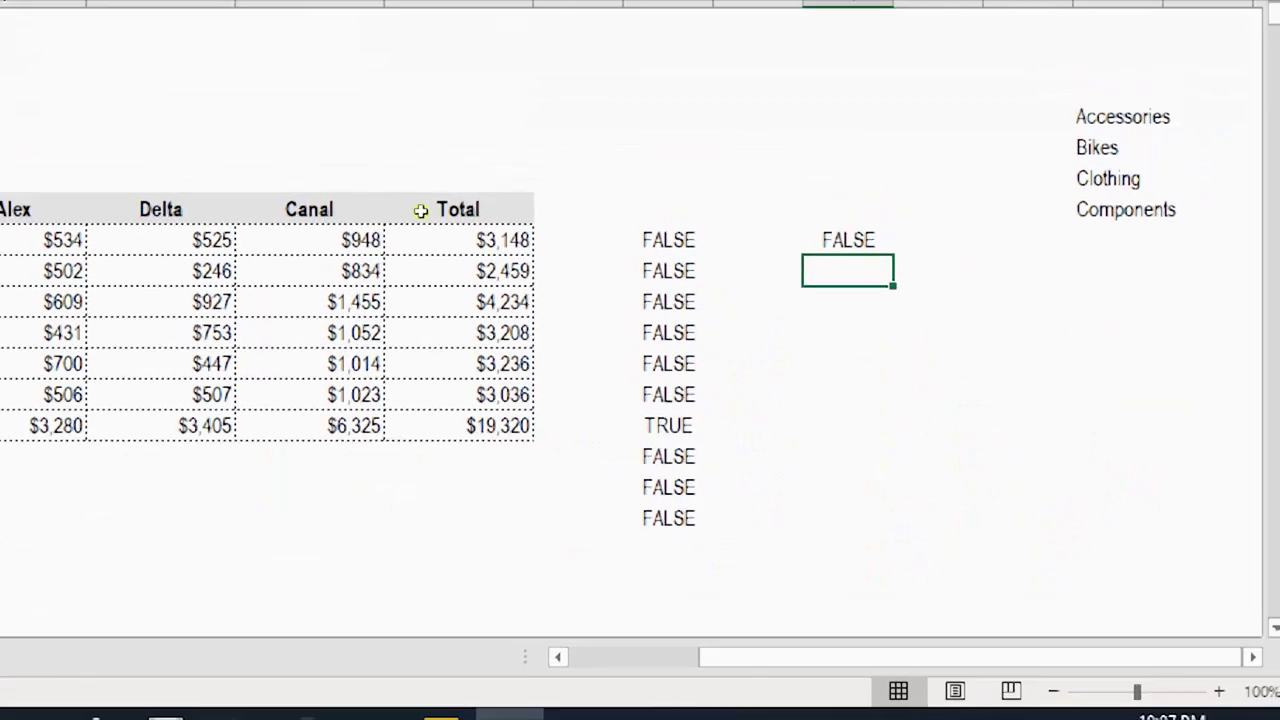
Step: Fill the ISNUMBER test formula from Q8 down to Q17 and check its result beside the total row in Q14
{"action": "left_click", "coordinate": [856, 206]}
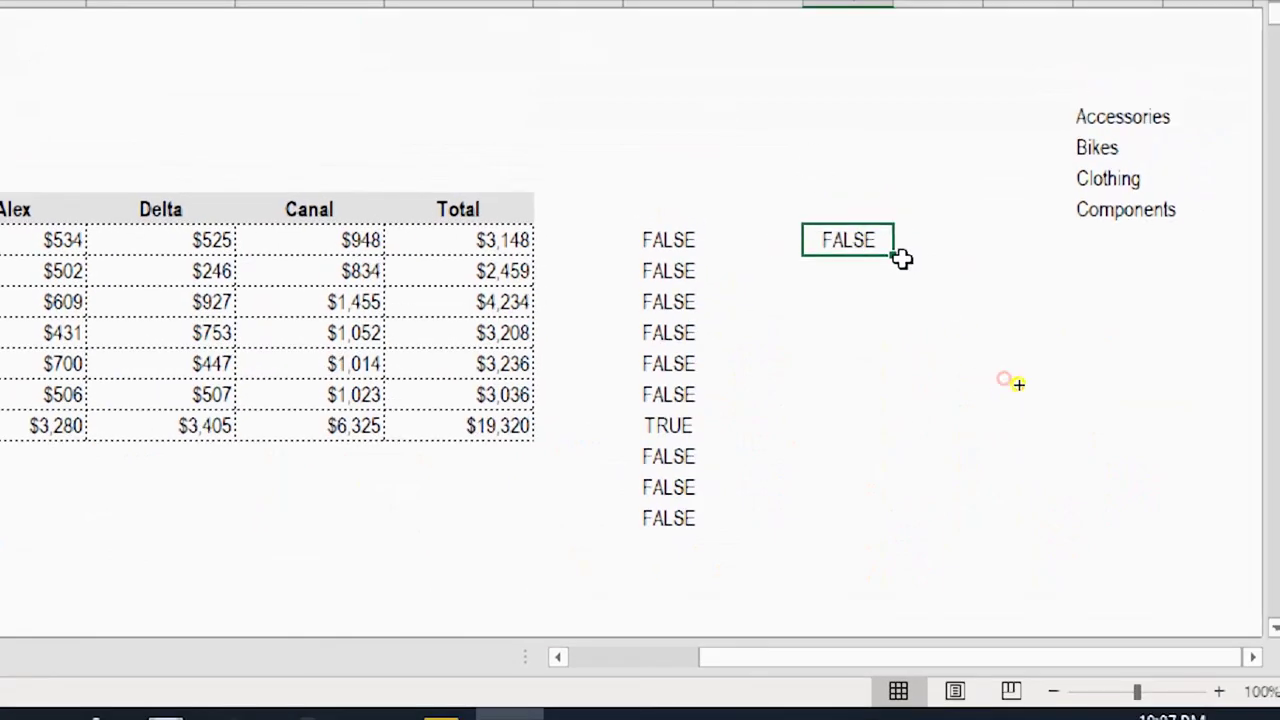
{"action": "left_click_drag", "start_coordinate": [894, 257], "coordinate": [908, 549]}
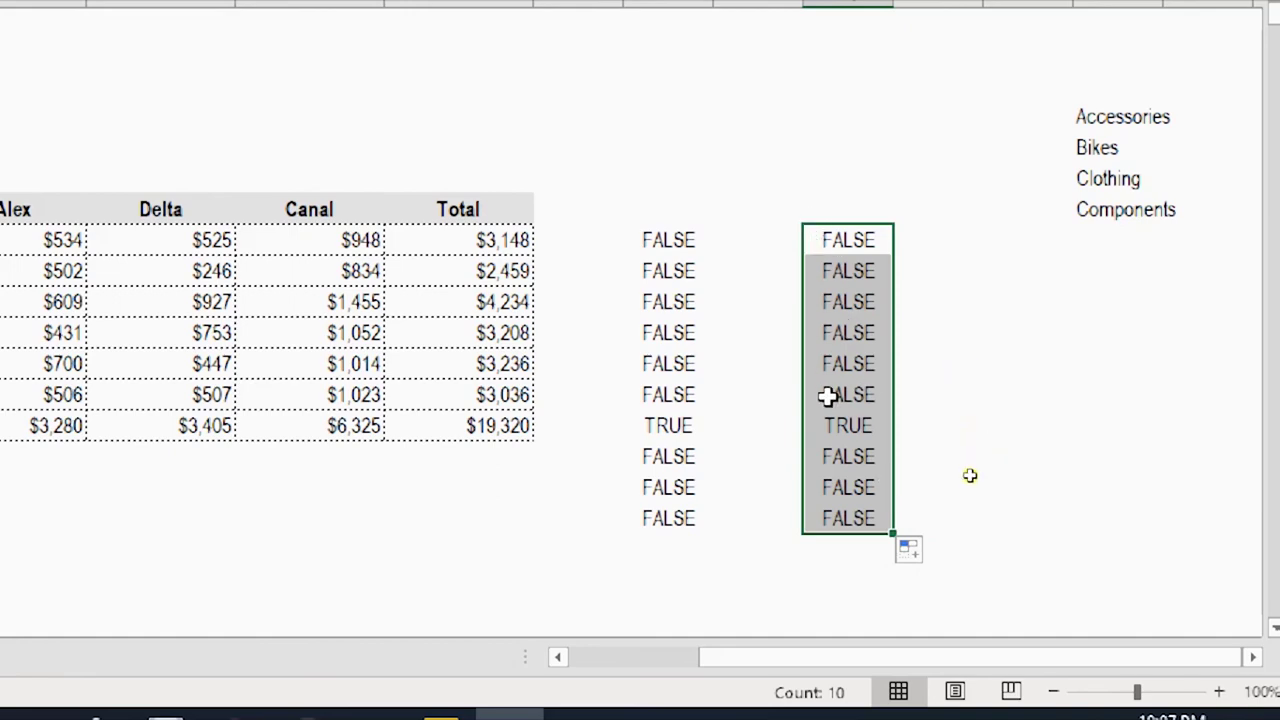
{"action": "left_click", "coordinate": [849, 425]}
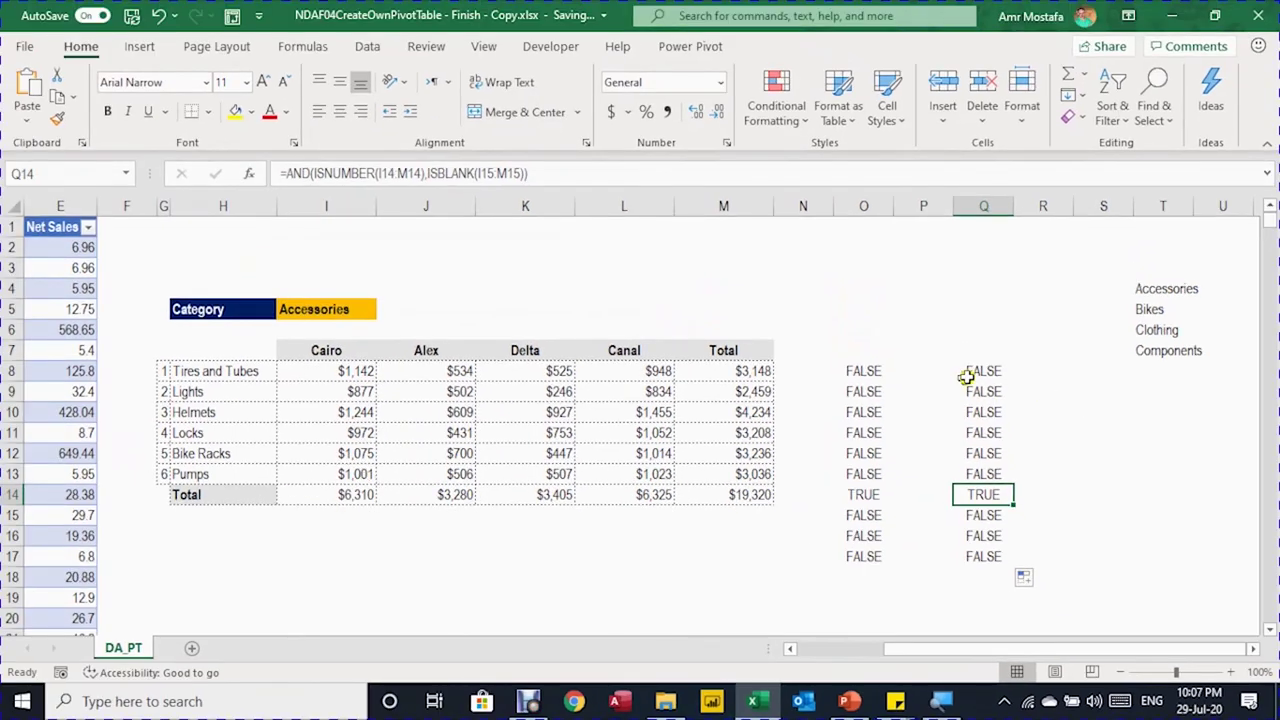
Step: Copy the text of the formula =AND(ISNUMBER(I8:M8),ISBLANK(I9:M9)) from Q8, leaving the cell unchanged
{"action": "left_click", "coordinate": [968, 371]}
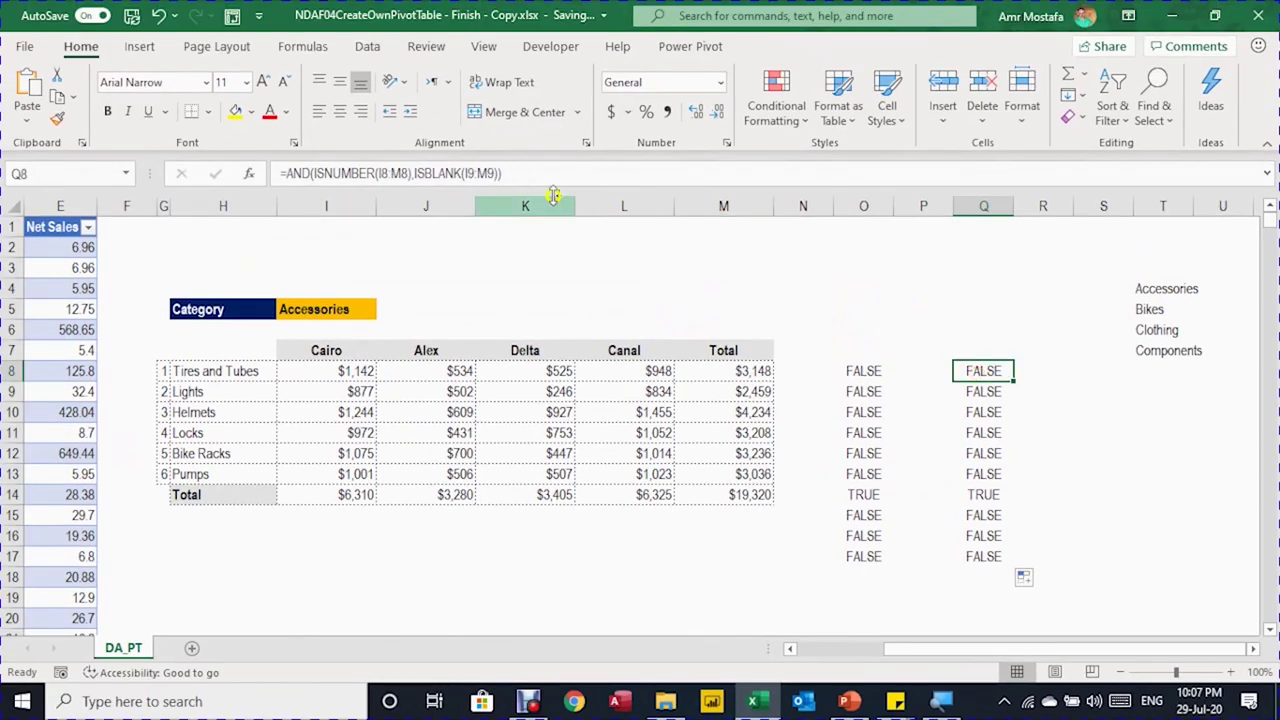
{"action": "left_click_drag", "start_coordinate": [501, 173], "coordinate": [211, 166]}
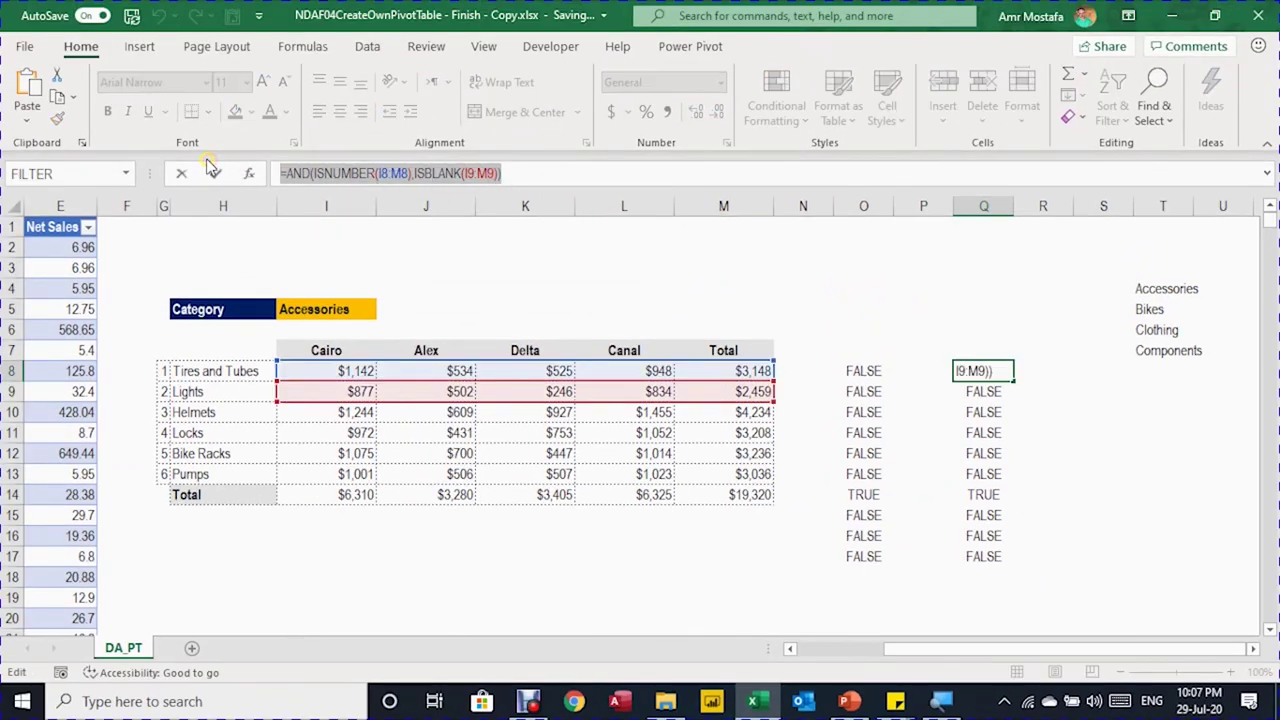
{"action": "key", "text": "ctrl+c"}
{"action": "key", "text": "Escape"}
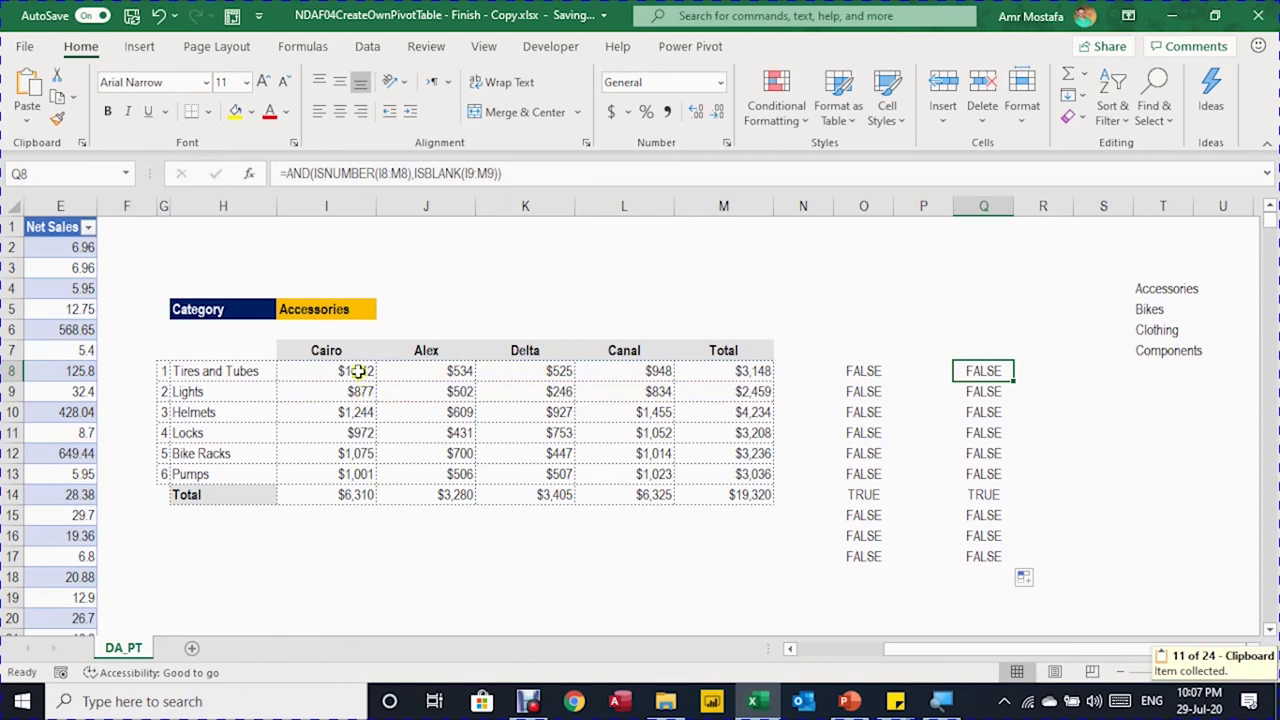
Step: Start a formula-based conditional formatting rule for I8:I25 using =AND(ISNUMBER(I8:M8),ISBLANK(I9:M9))
{"action": "left_click_drag", "start_coordinate": [358, 371], "coordinate": [346, 592]}
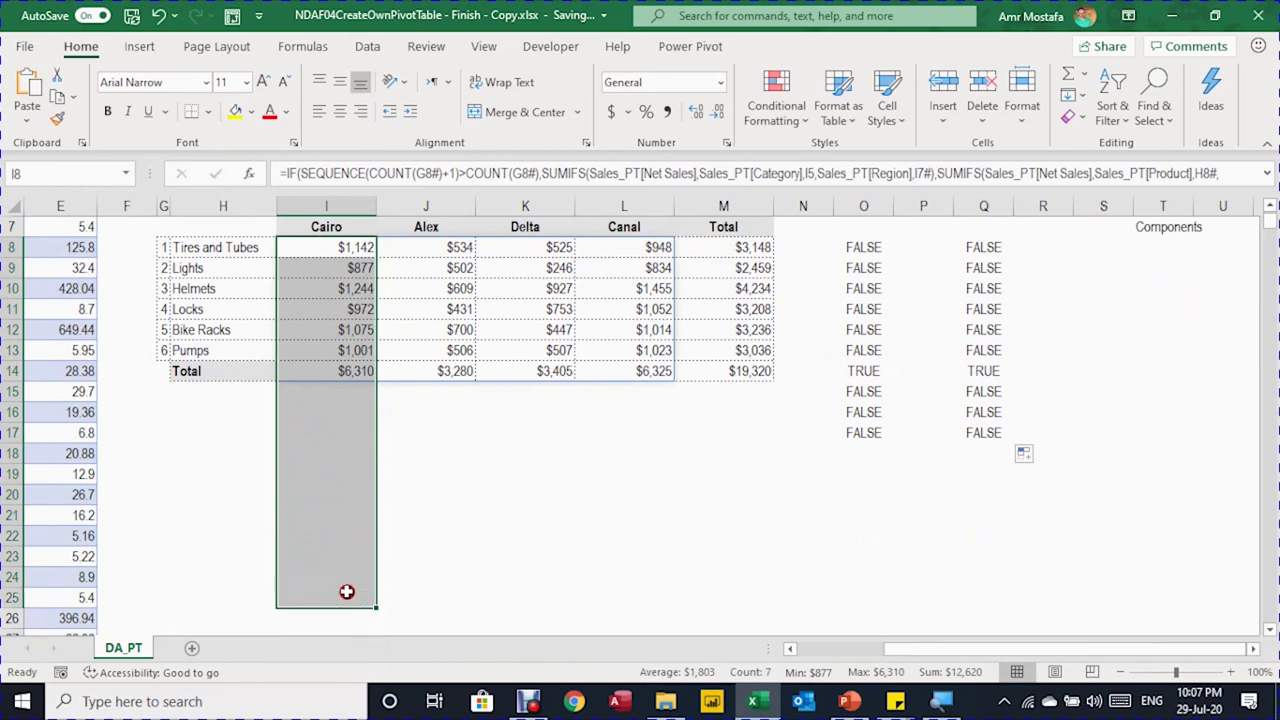
{"action": "left_click", "coordinate": [760, 88]}
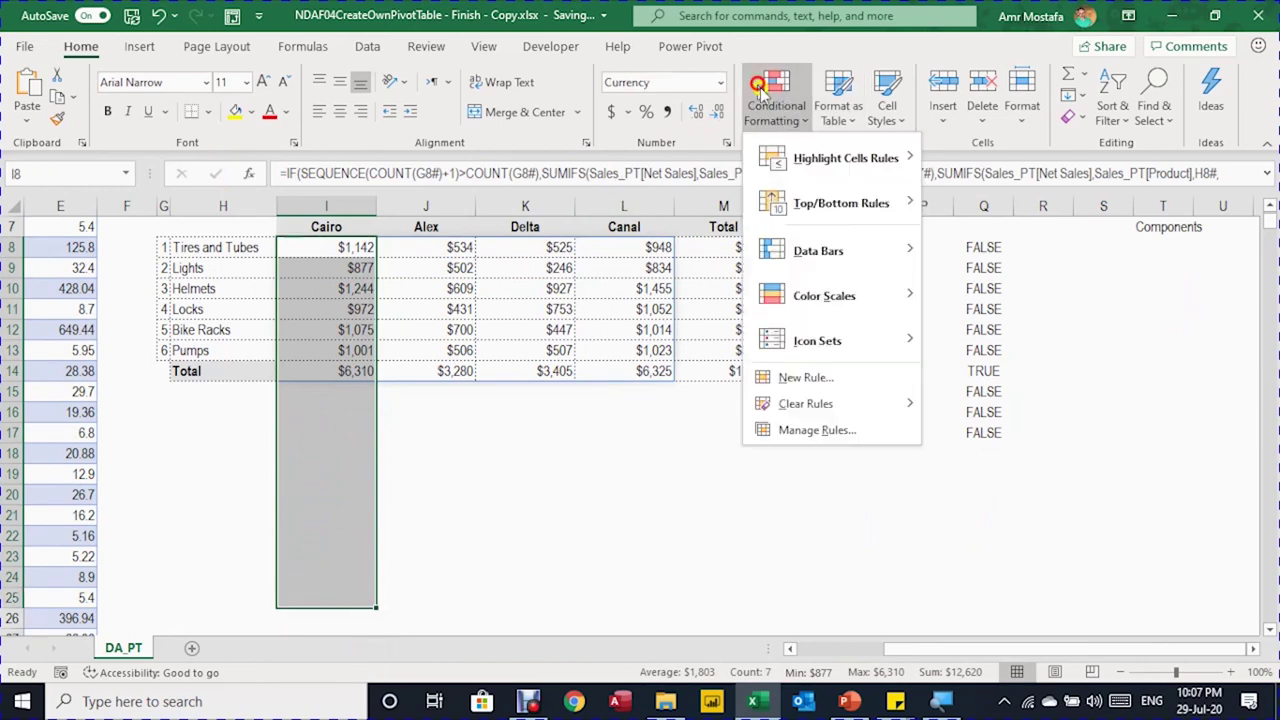
{"action": "left_click", "coordinate": [806, 377]}
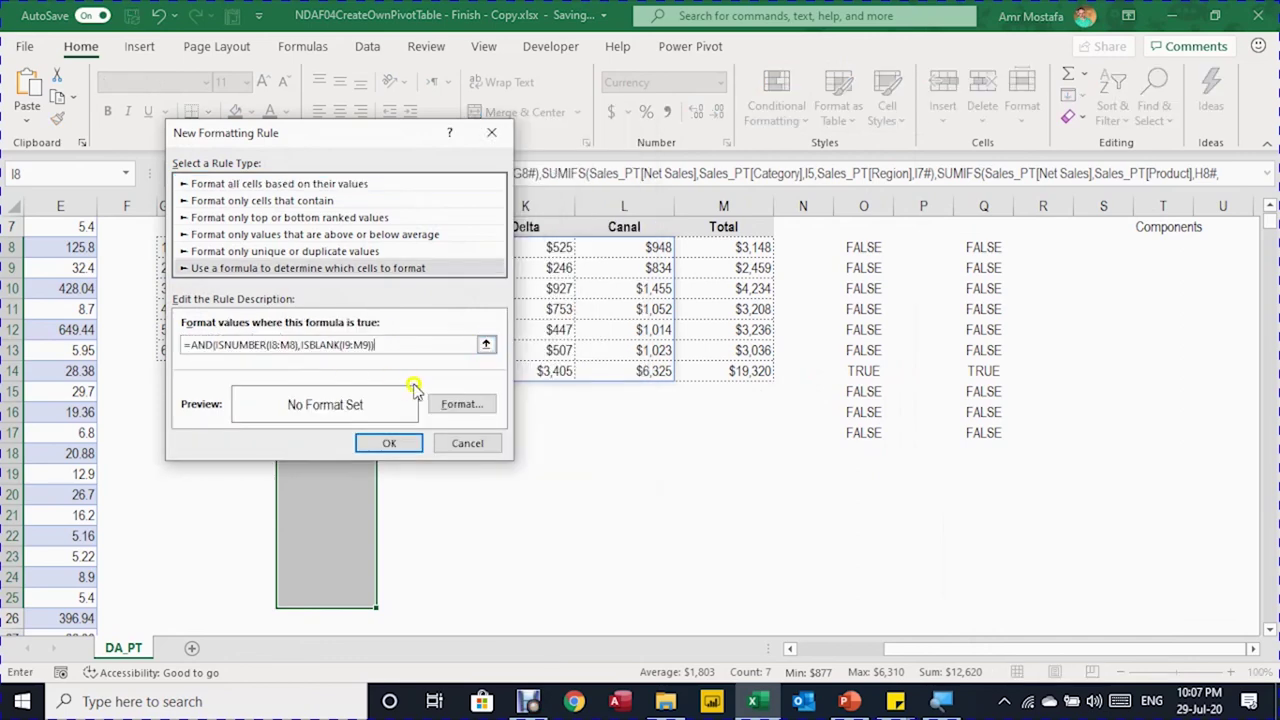
Step: Give the conditional formatting rule for I8:I25 a light gray fill and bold font, apply it, and check the total cell I14
{"action": "left_click", "coordinate": [460, 404]}
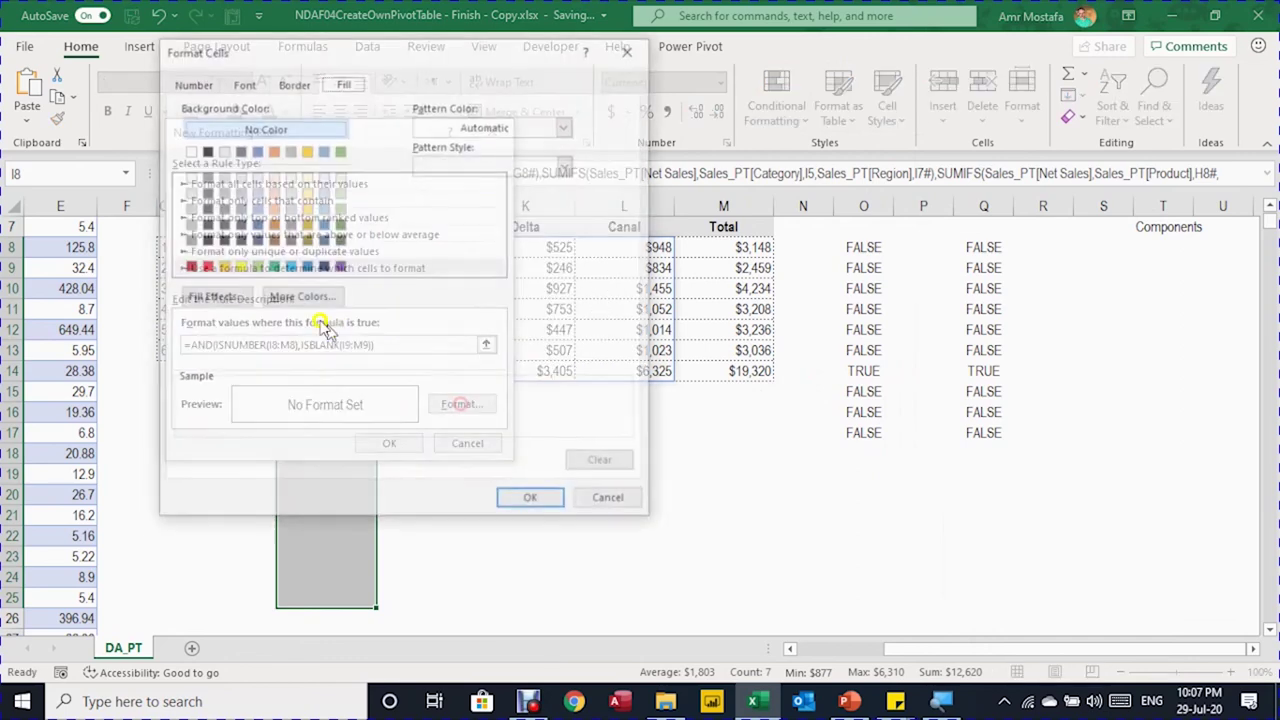
{"action": "left_click", "coordinate": [221, 149]}
{"action": "left_click", "coordinate": [247, 83]}
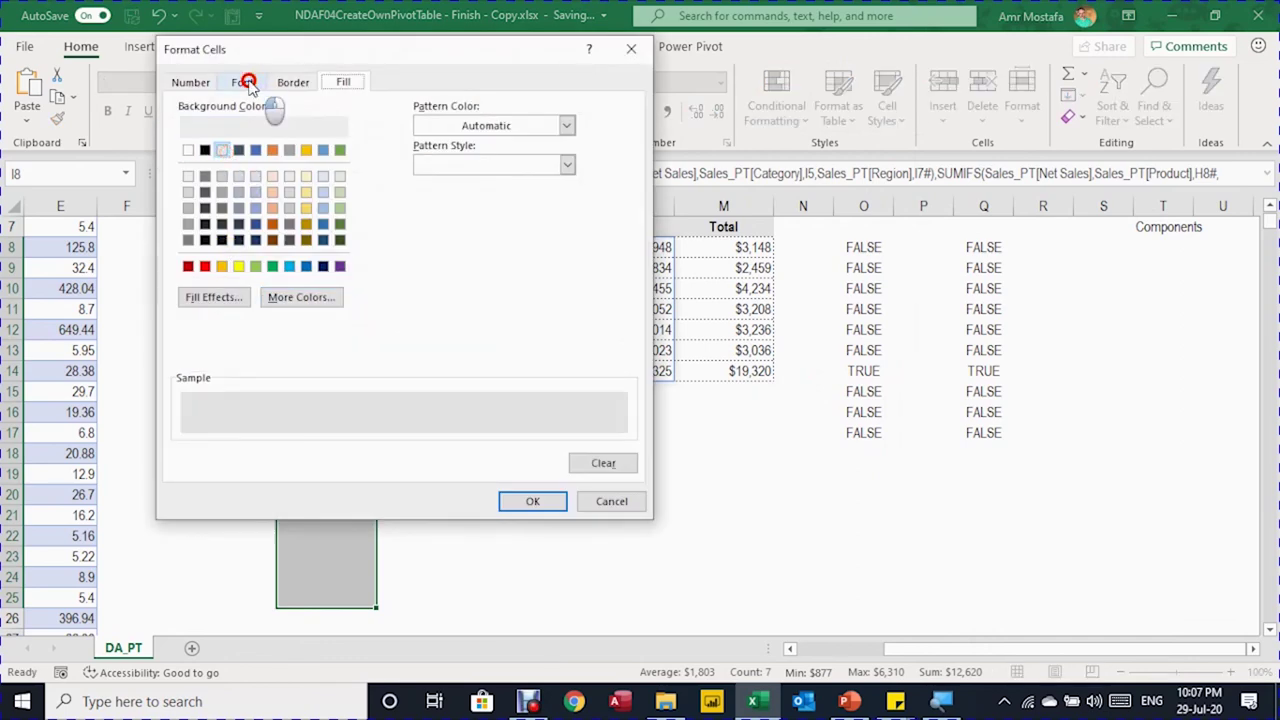
{"action": "left_click", "coordinate": [466, 166]}
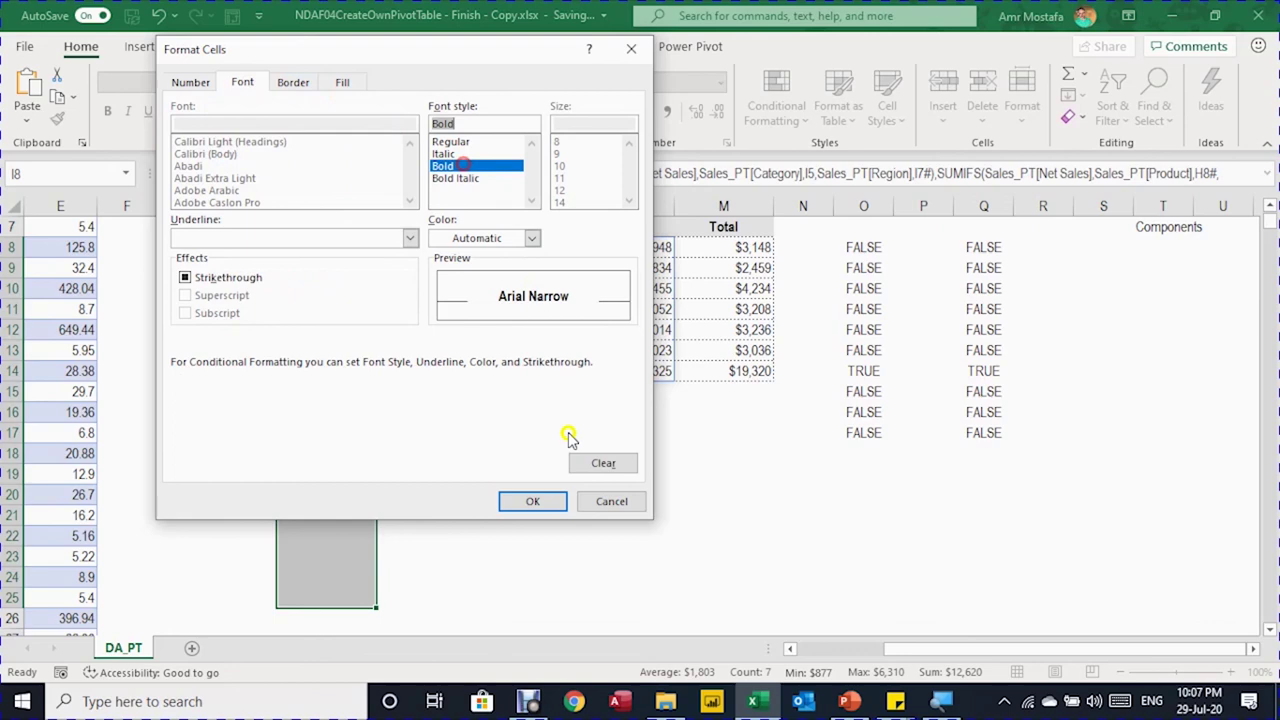
{"action": "left_click", "coordinate": [532, 502]}
{"action": "left_click", "coordinate": [397, 443]}
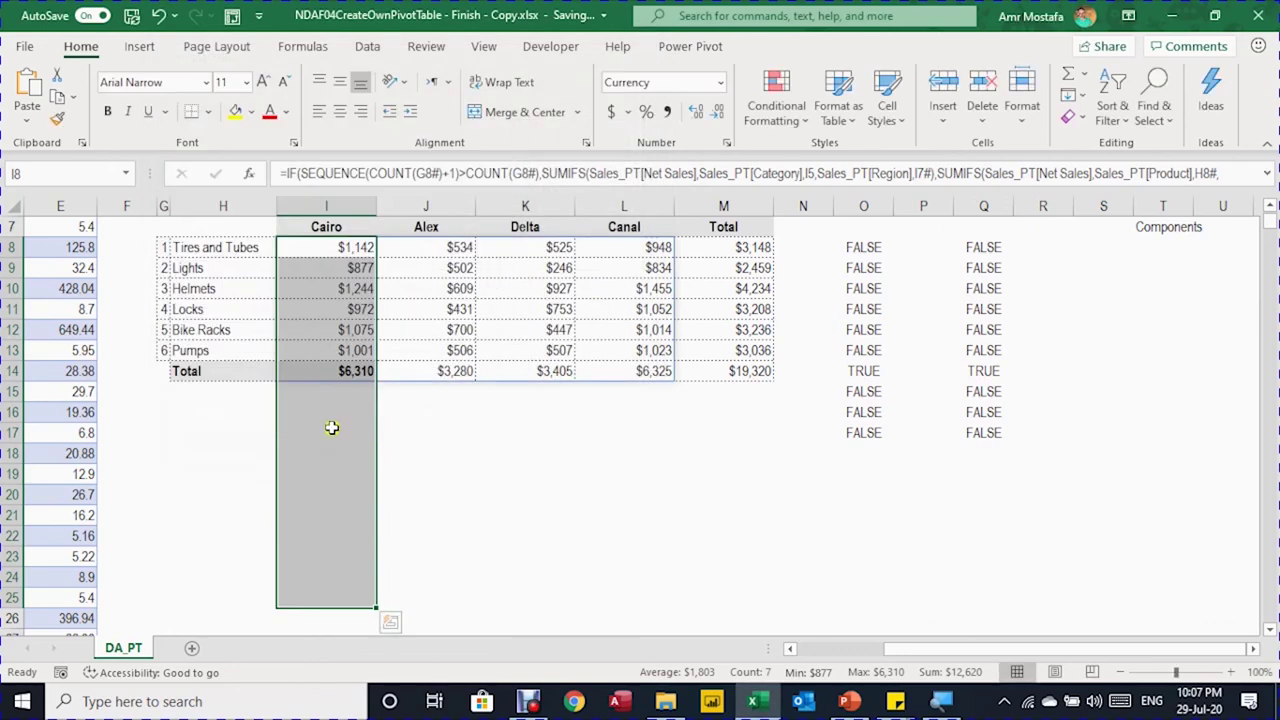
{"action": "left_click", "coordinate": [332, 425]}
{"action": "left_click", "coordinate": [337, 370]}
Step: Test the total row highlighting by switching the category in I5 to Bikes and back to Accessories
{"action": "scroll", "coordinate": [414, 398], "scroll_direction": "up", "scroll_amount": 1}
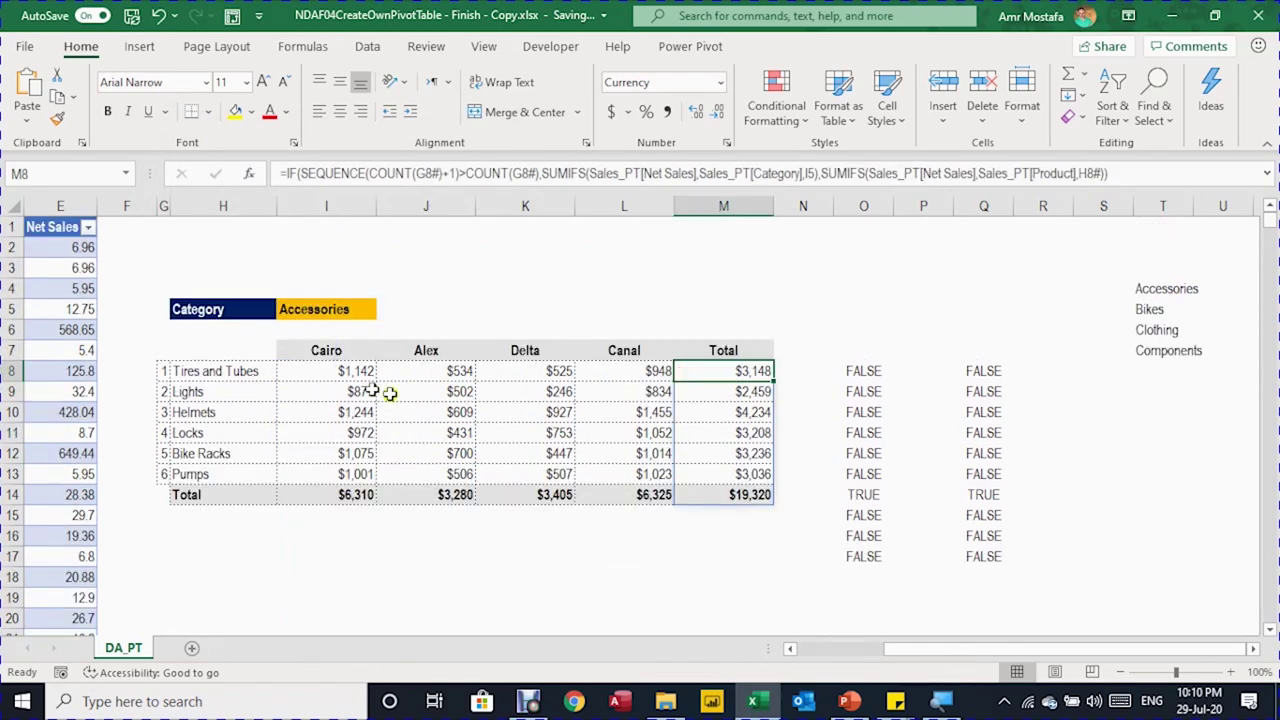
{"action": "left_click", "coordinate": [313, 308]}
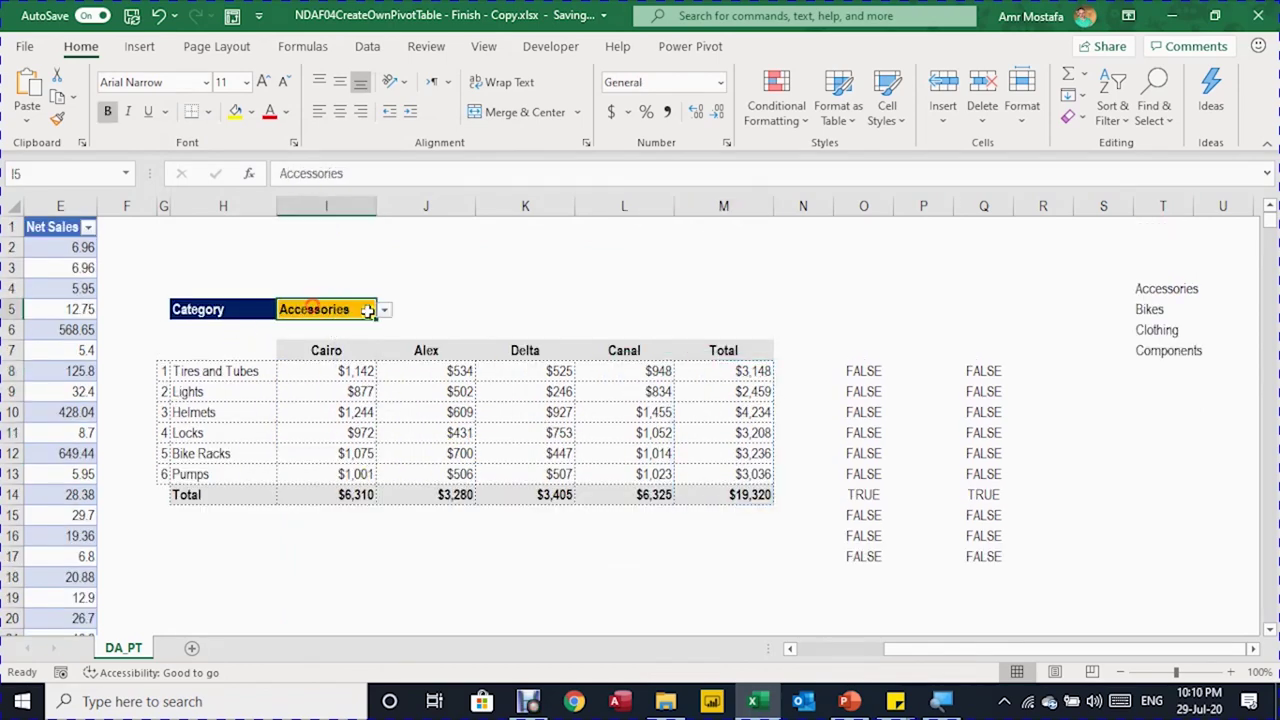
{"action": "left_click", "coordinate": [385, 310]}
{"action": "left_click", "coordinate": [369, 336]}
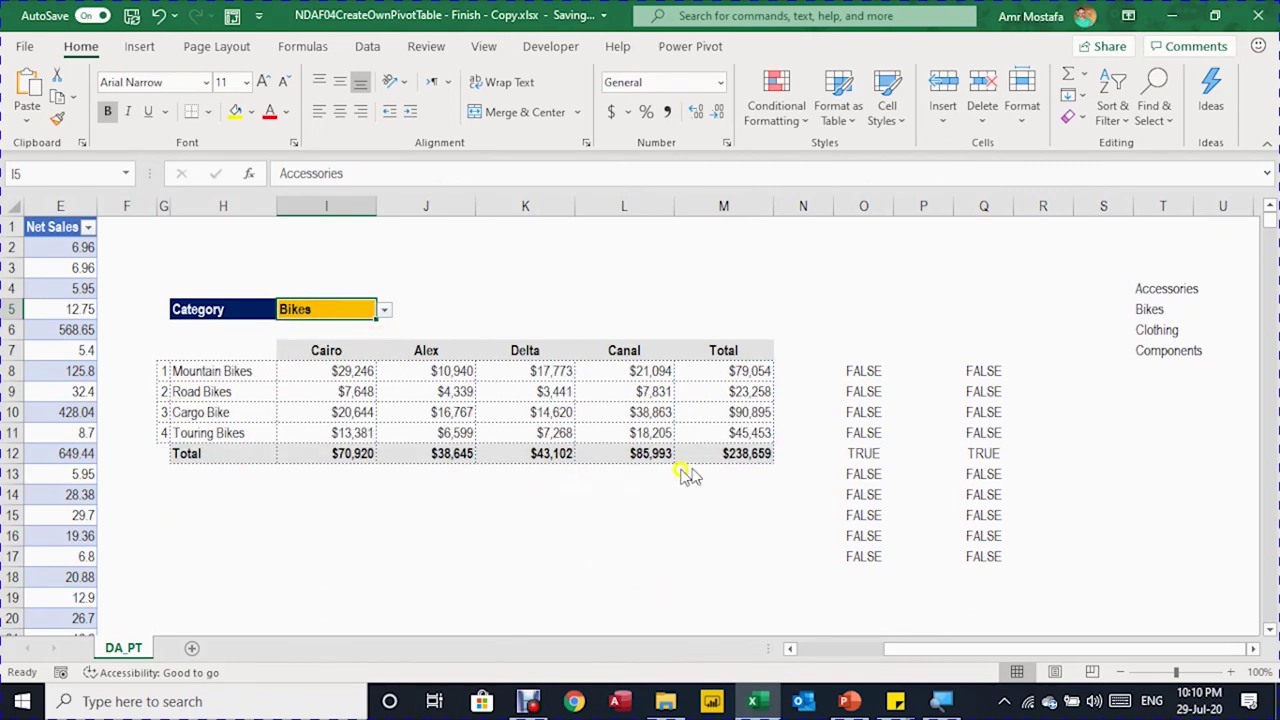
{"action": "left_click", "coordinate": [383, 311]}
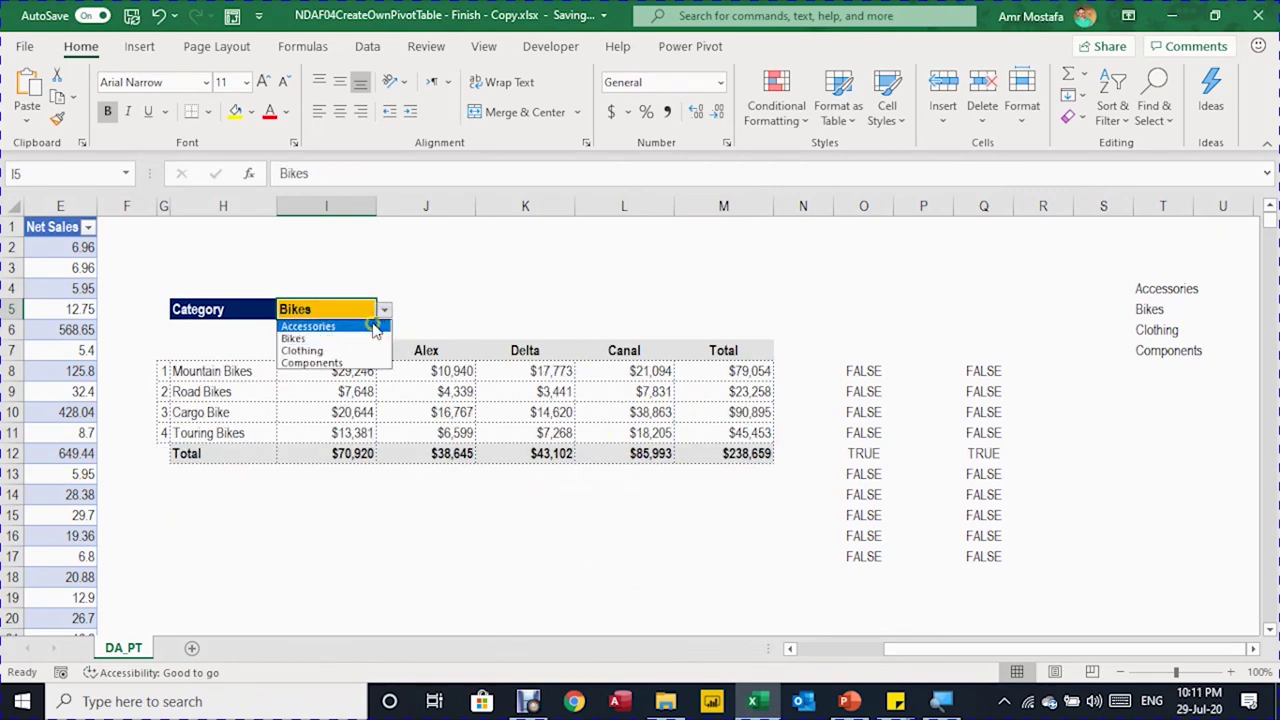
{"action": "left_click", "coordinate": [369, 324]}
Step: Clear the helper test formulas in O8:R20 and insert four columns at P:S to move the category list away from the report
{"action": "left_click_drag", "start_coordinate": [862, 371], "coordinate": [1029, 609]}
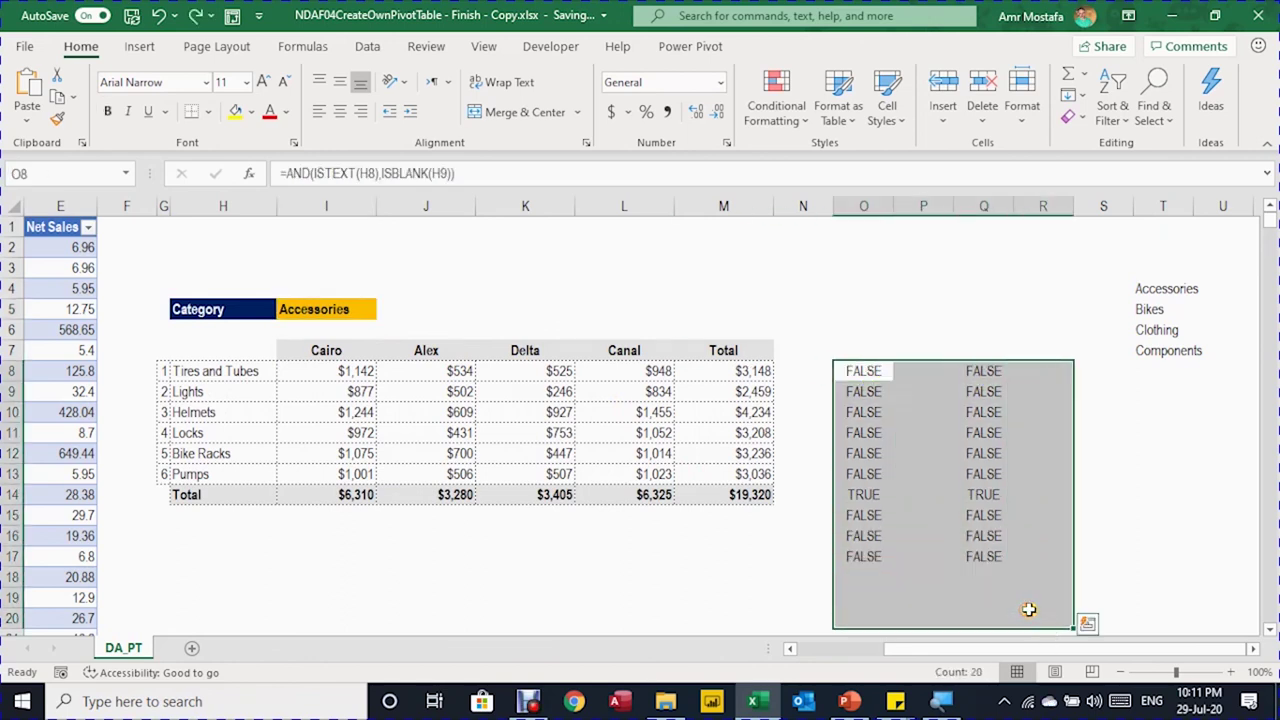
{"action": "key", "text": "Delete"}
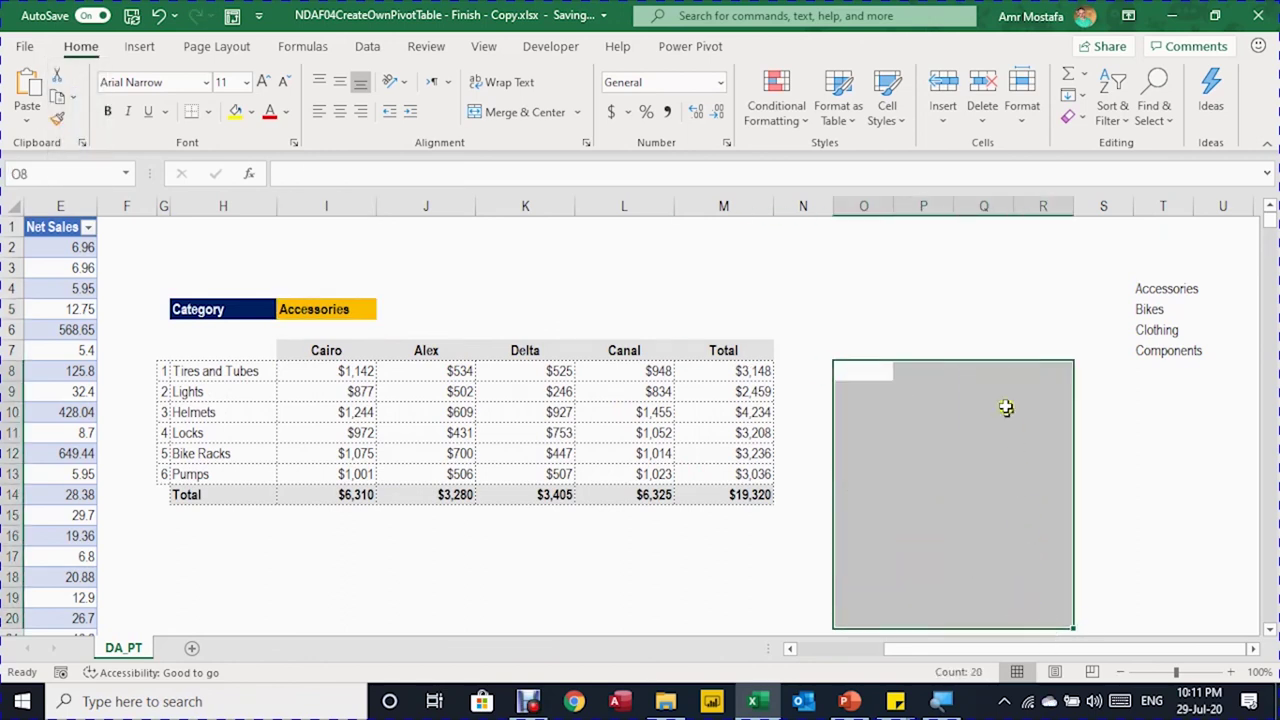
{"action": "left_click_drag", "start_coordinate": [948, 197], "coordinate": [1126, 194]}
{"action": "right_click", "coordinate": [1126, 196]}
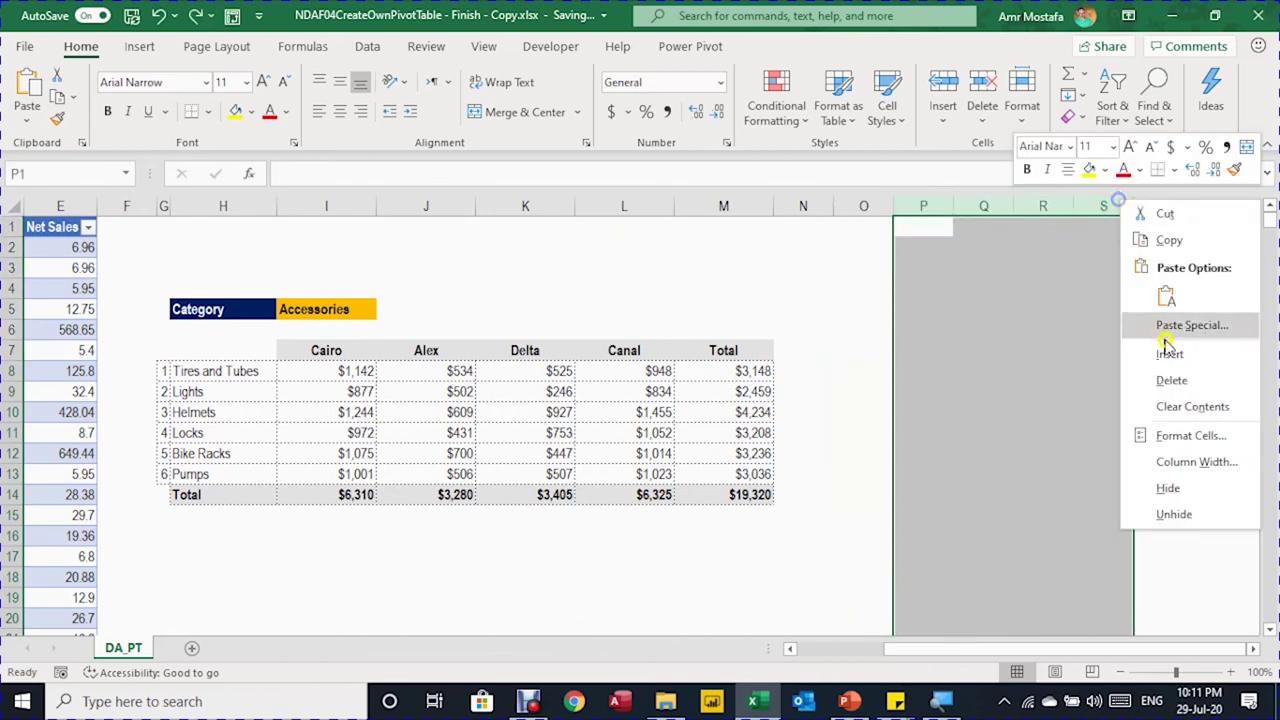
{"action": "left_click", "coordinate": [1171, 353]}
{"action": "left_click", "coordinate": [611, 310]}
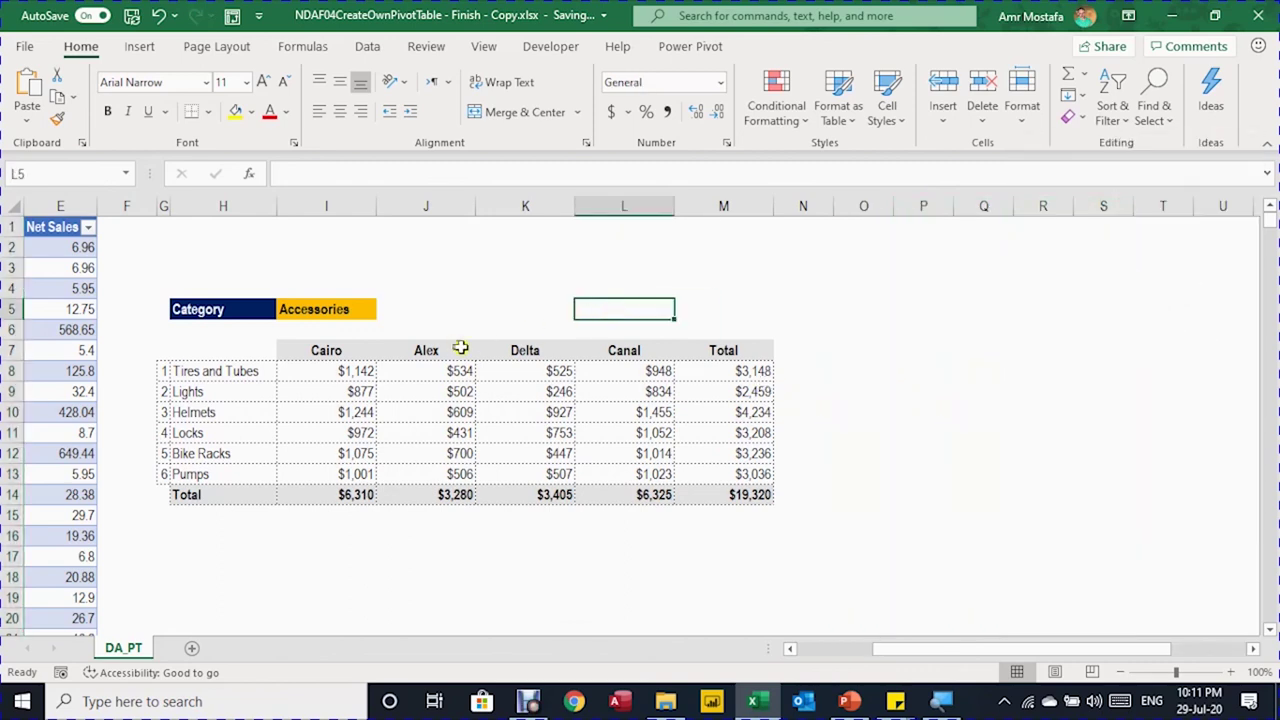